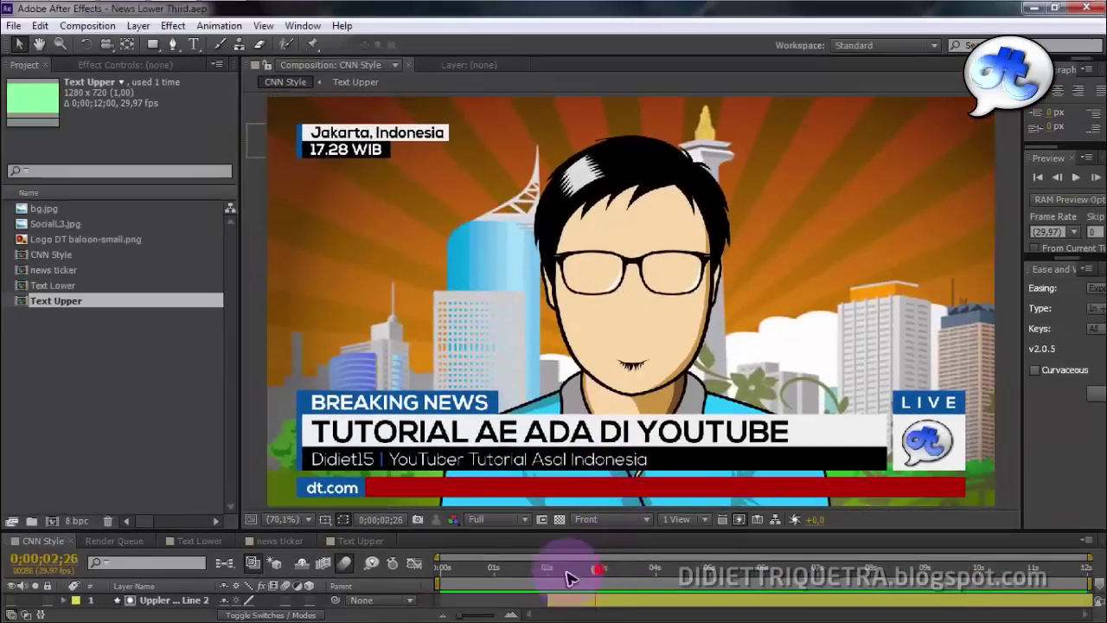
- Play back the lower third, then close the Text Upper, news ticker and Text Lower timelines
left_click_drag(568, 577, 444, 574)
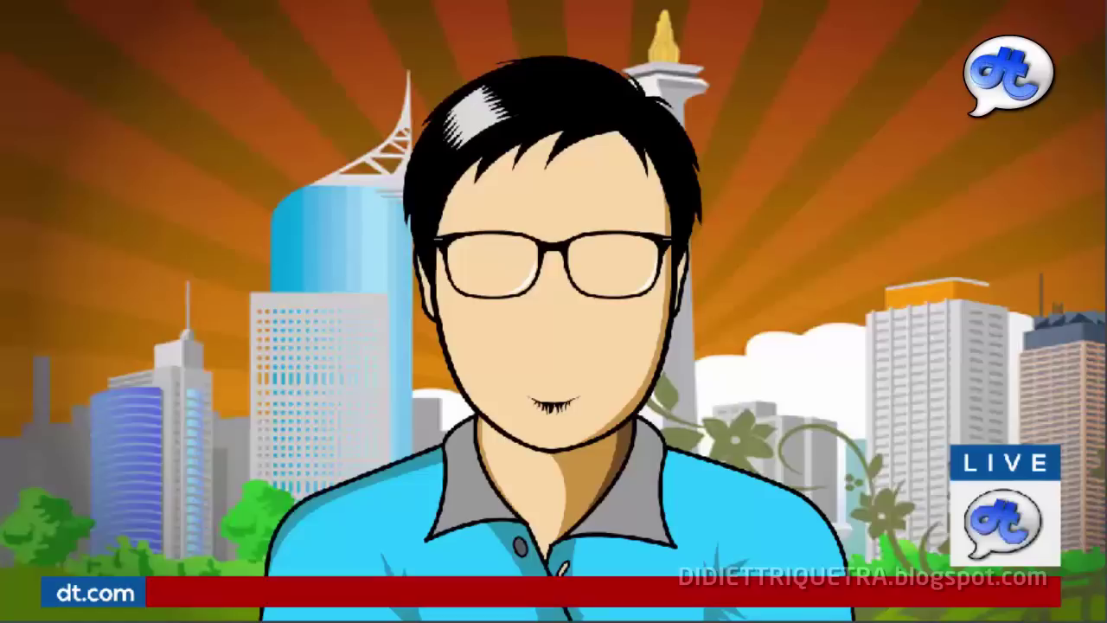
key("space")
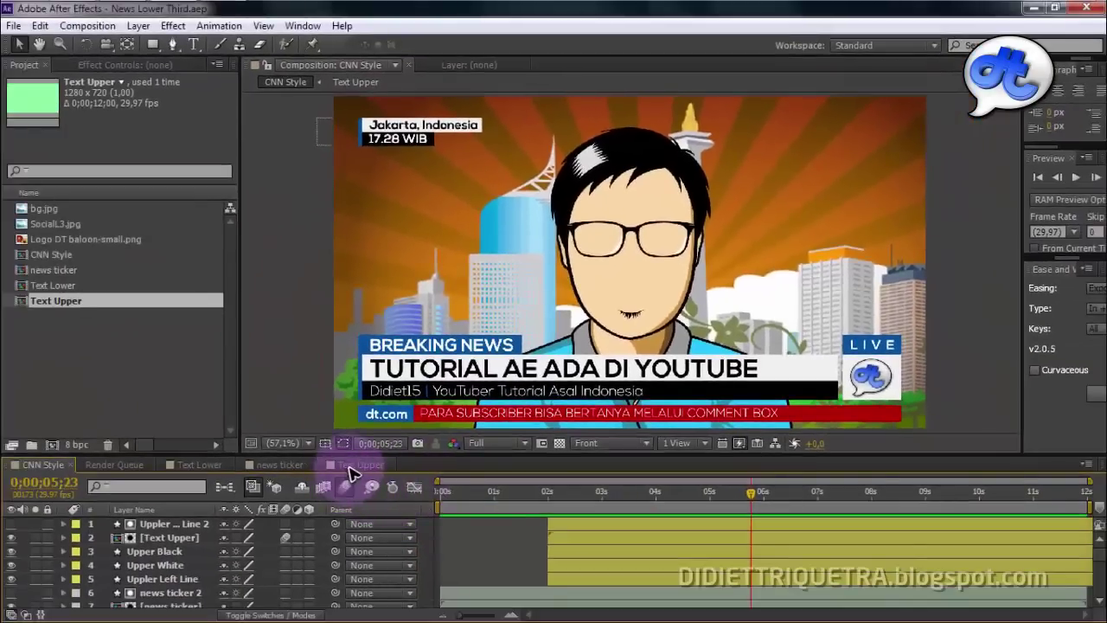
left_click(351, 466)
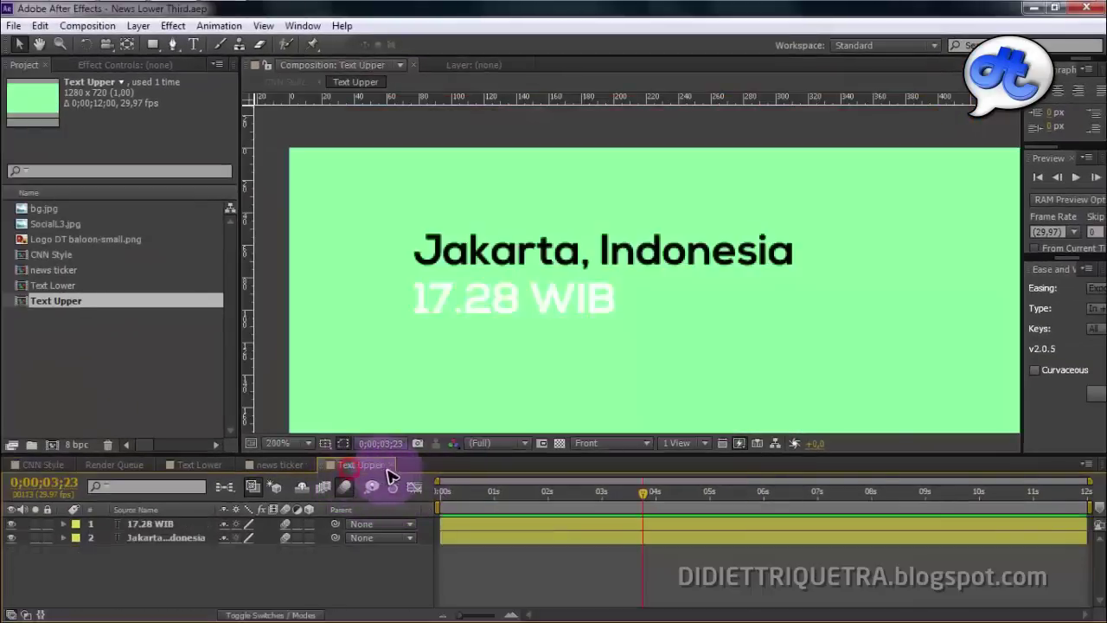
left_click(387, 464)
left_click(313, 464)
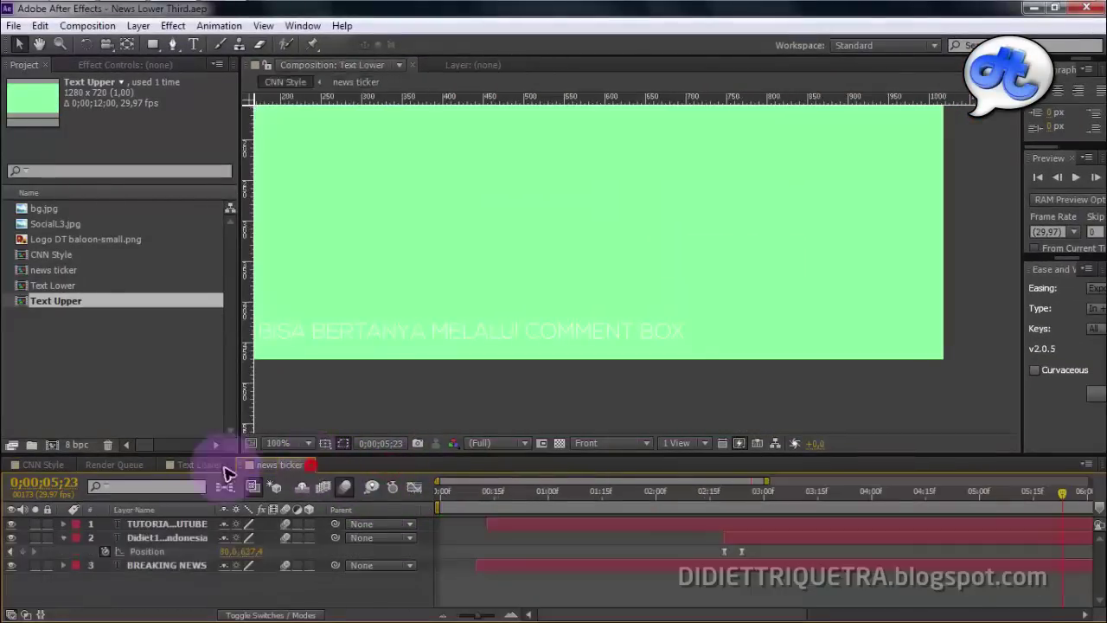
left_click(227, 465)
left_click(26, 466)
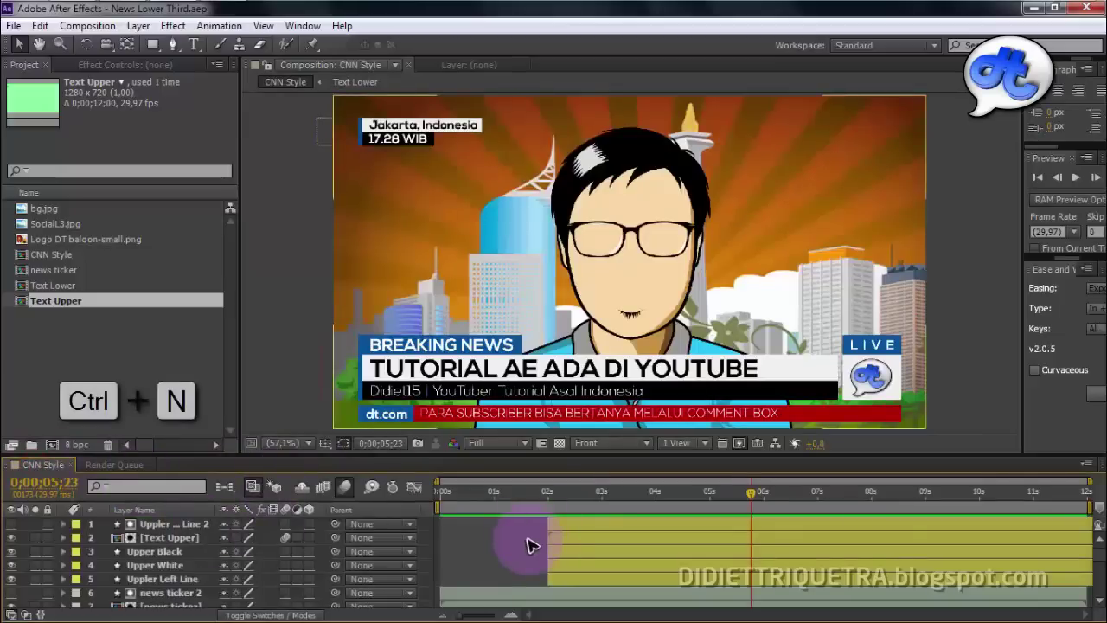
- Create a new 1280×720 composition, Comp 1, with a light green background
key("ctrl+n")
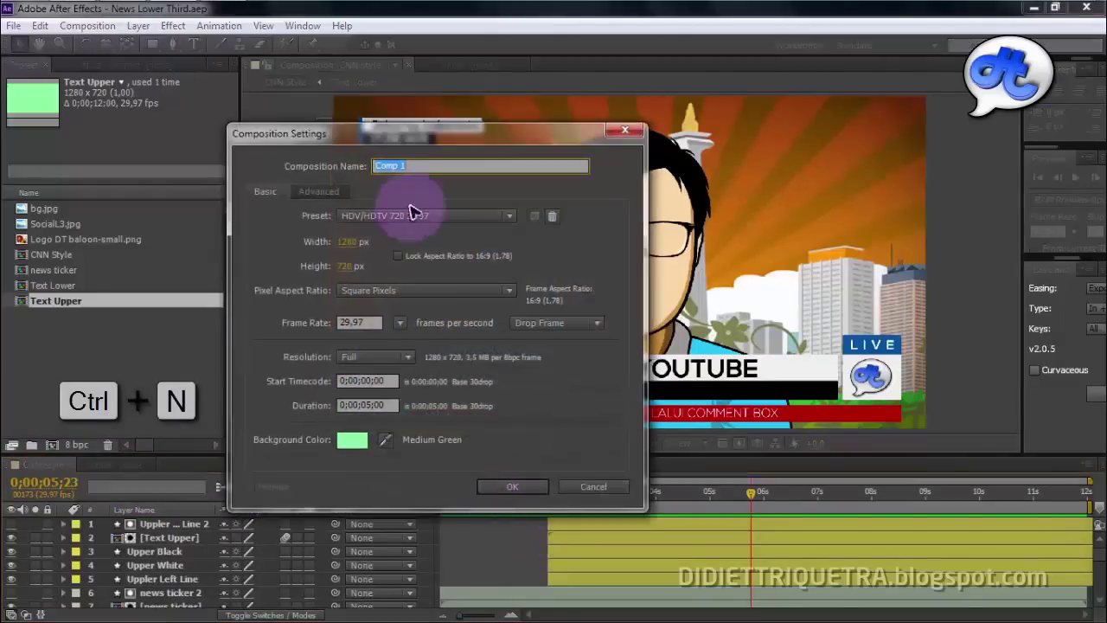
left_click_drag(441, 146, 485, 136)
left_click(402, 433)
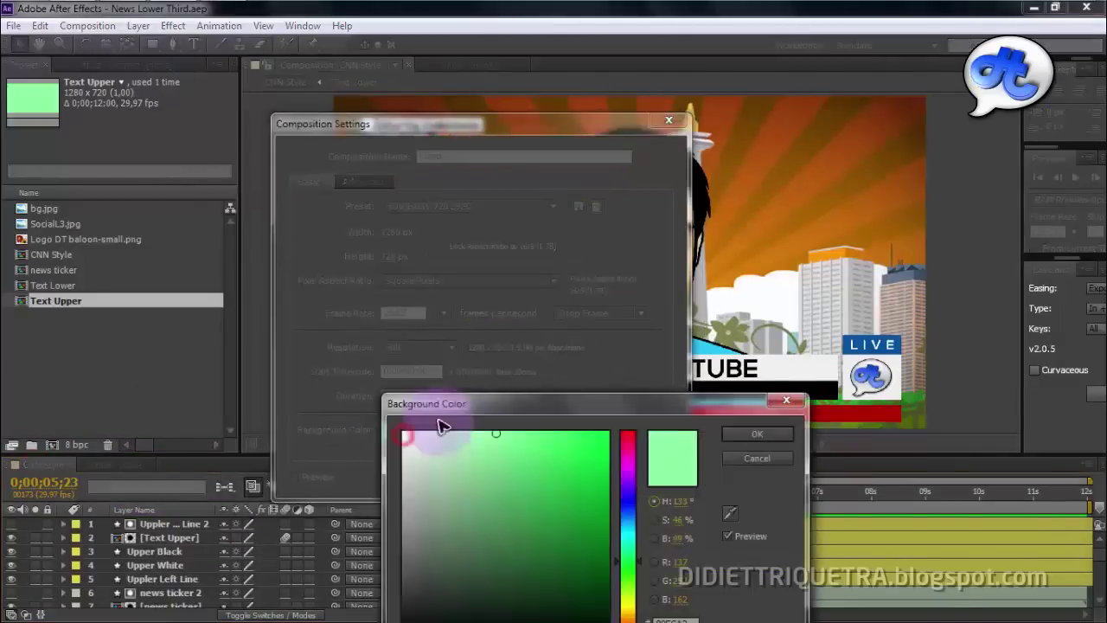
left_click(754, 452)
key("Return")
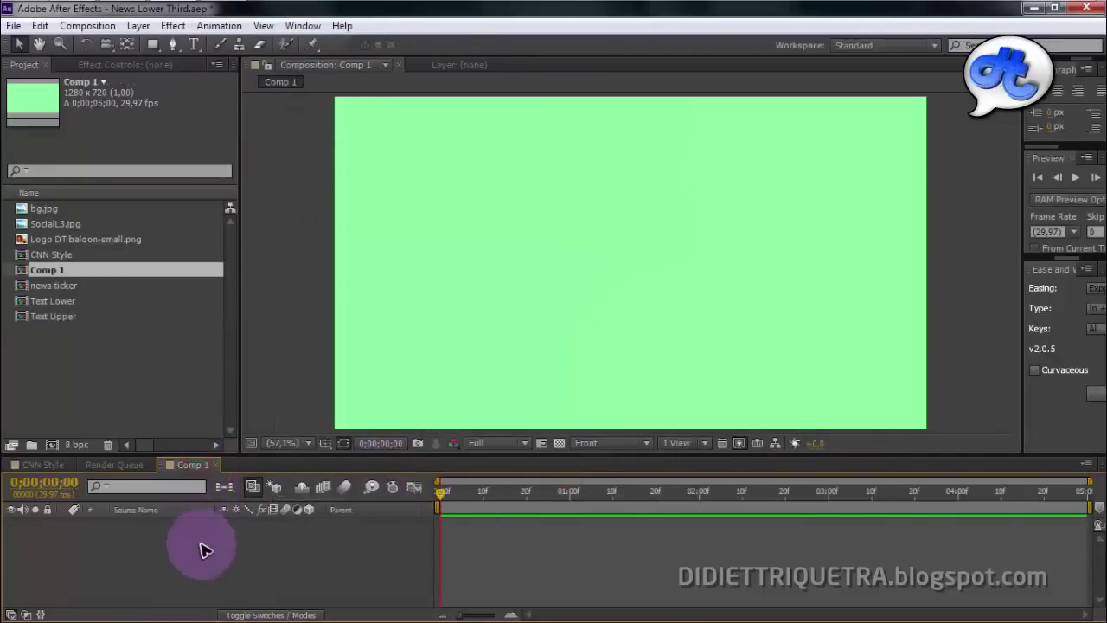
- Add the Social3.jpg screenshot from the Project panel as a layer in Comp 1
left_click(39, 240)
left_click(55, 224)
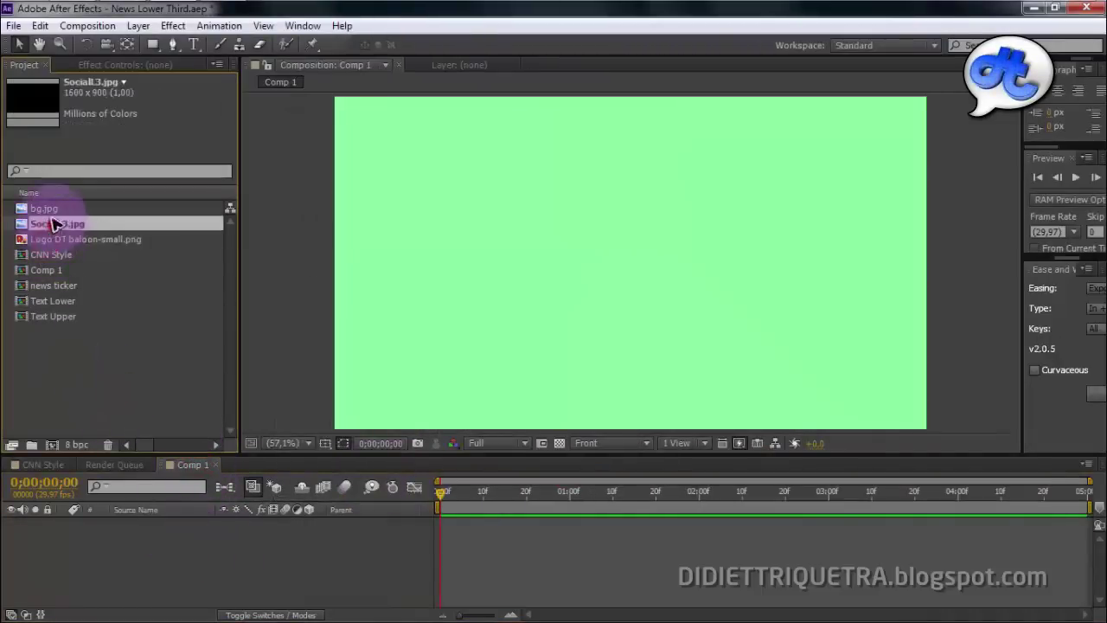
left_click_drag(54, 224, 107, 583)
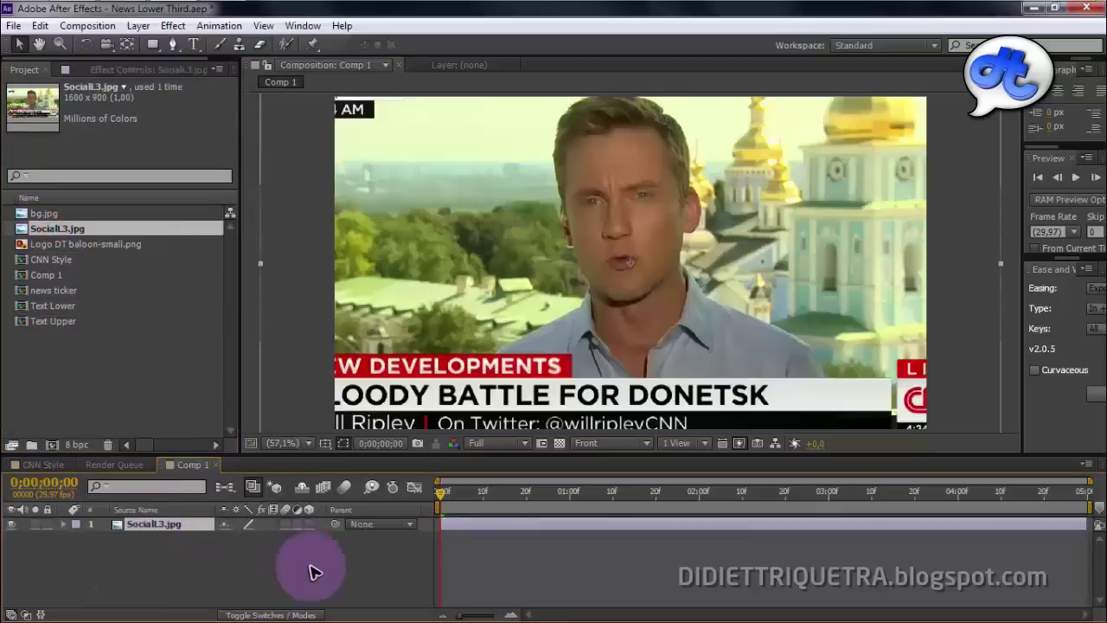
left_click(310, 569)
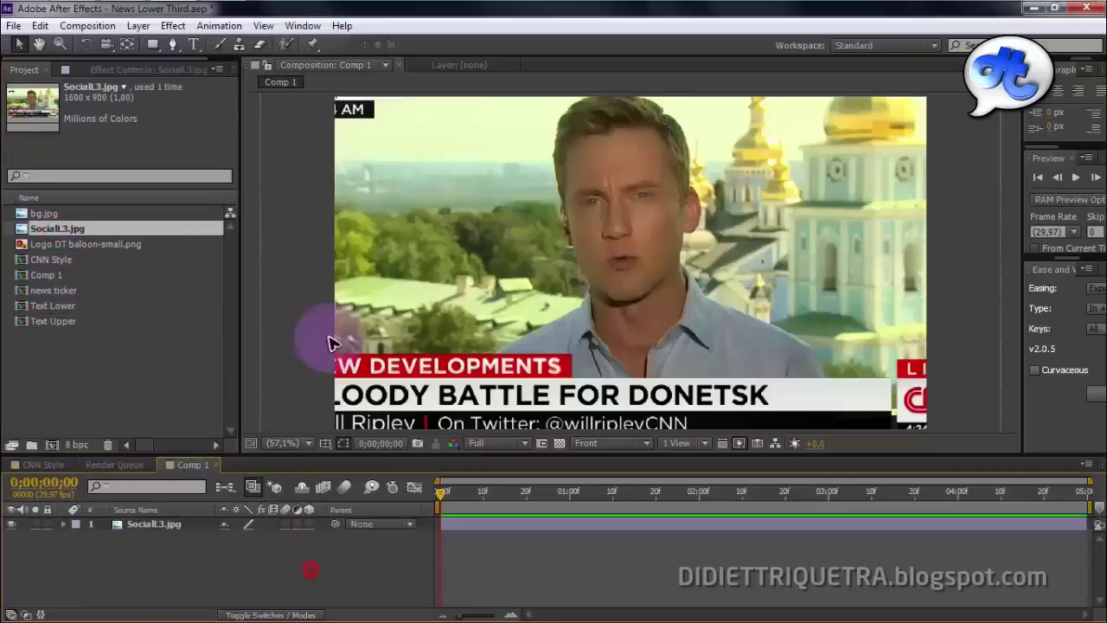
- Shrink the screenshot layer by its corner handle to fit the comp frame
left_click(660, 240)
scroll(652, 275, "down", 1)
scroll(653, 275, "down", 3)
scroll(580, 249, "up", 1)
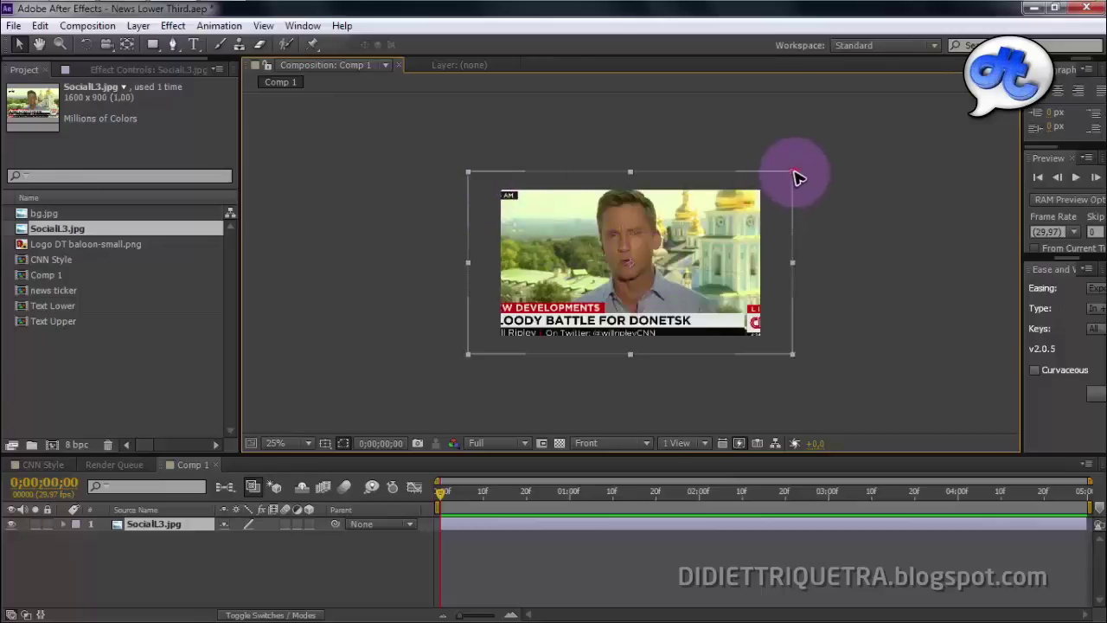
left_click_drag(793, 172, 775, 198)
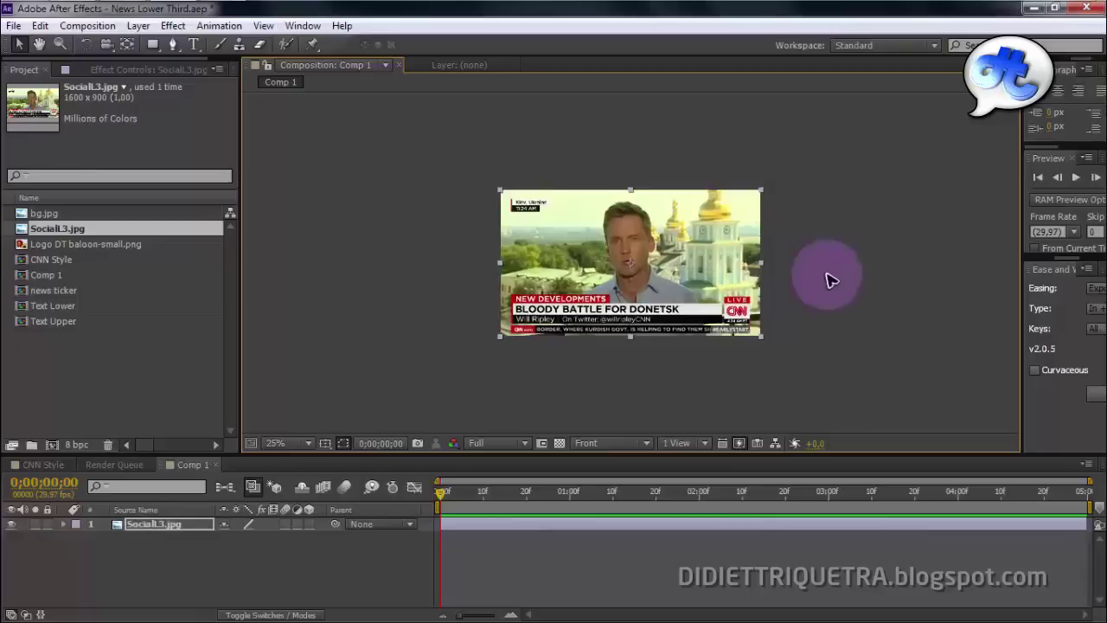
scroll(605, 250, "up", 1)
scroll(605, 251, "up", 2)
scroll(604, 294, "down", 2)
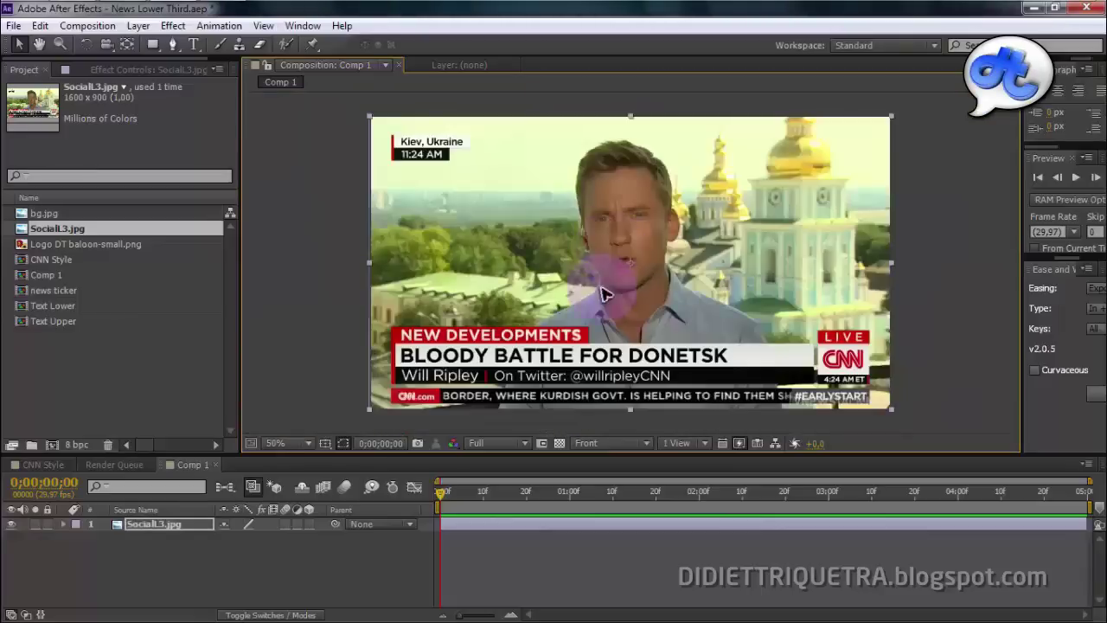
left_click(321, 309)
- Set the viewer magnification to Fit and enlarge the composition viewer
scroll(628, 249, "up", 1)
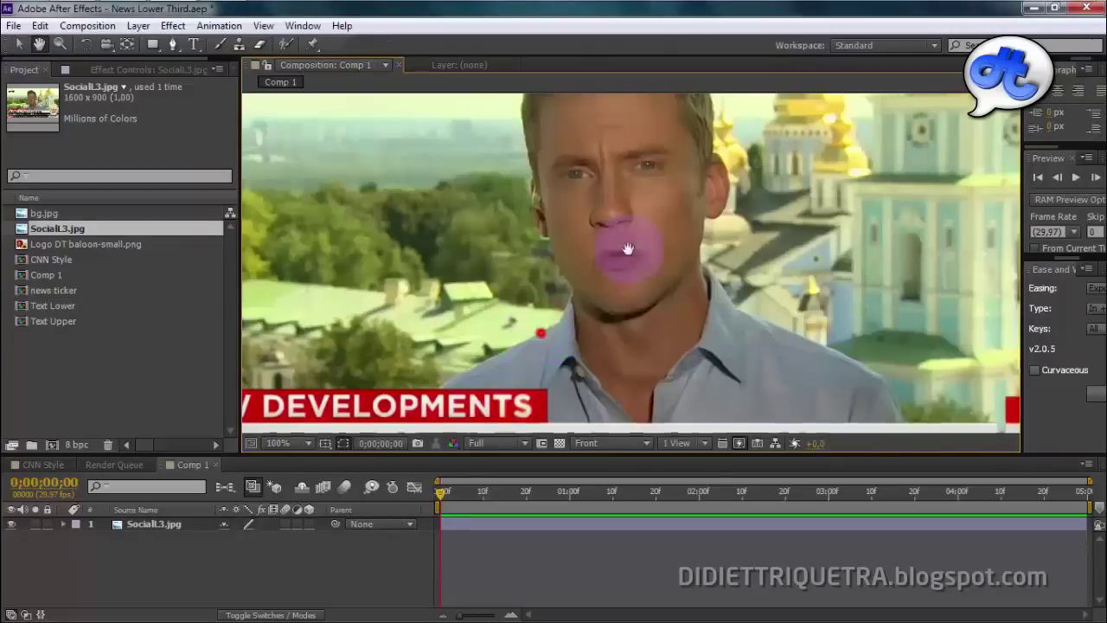
scroll(546, 295, "down", 2)
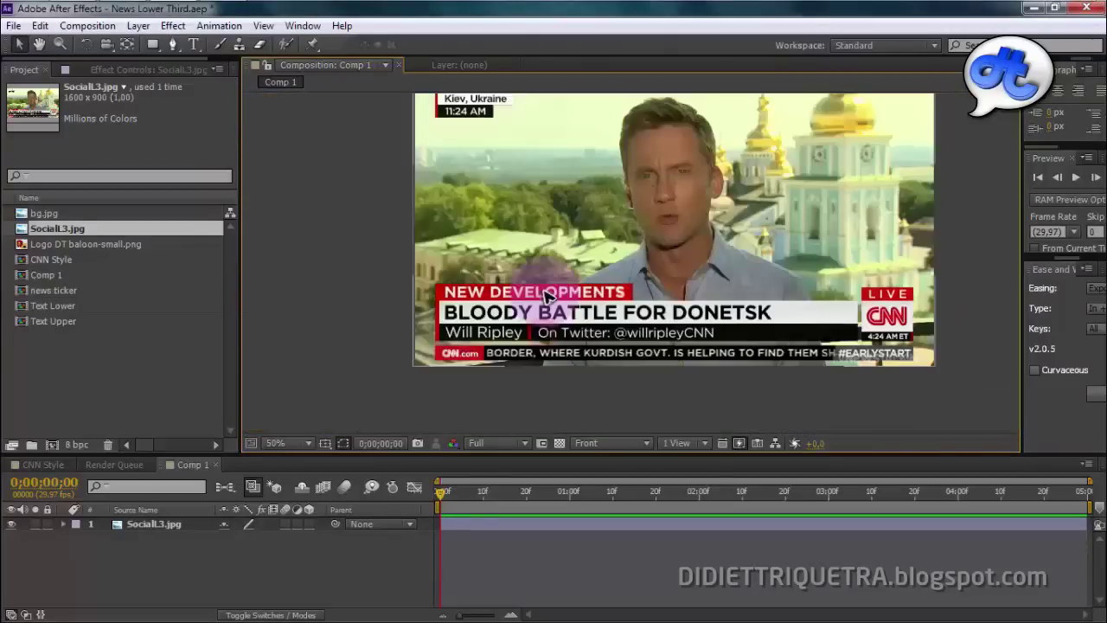
left_click(306, 444)
left_click(326, 153)
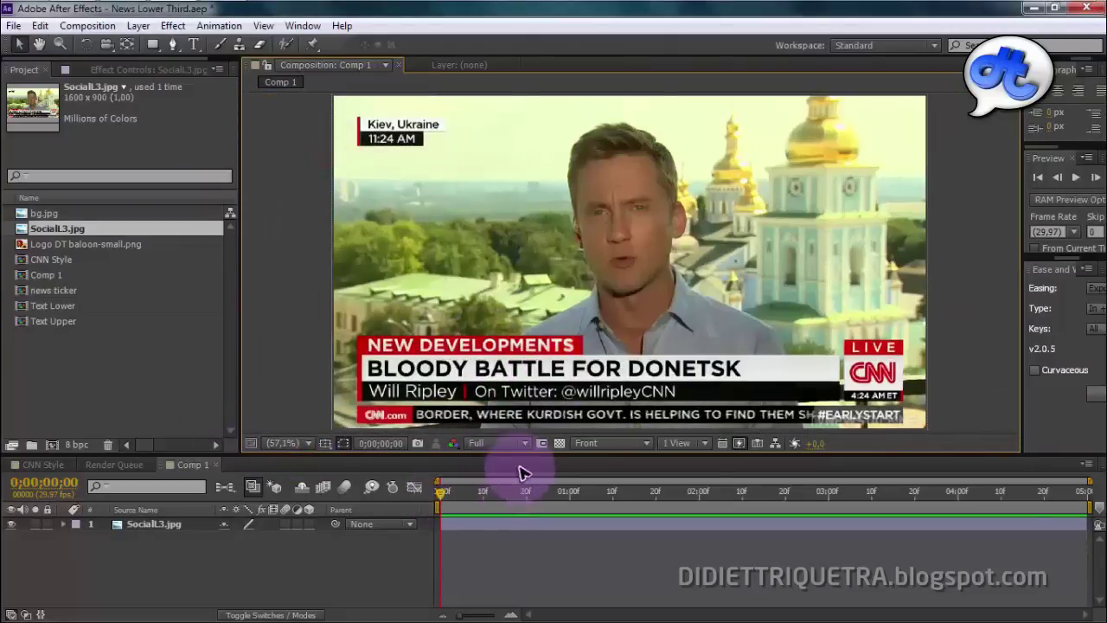
left_click_drag(528, 453, 526, 500)
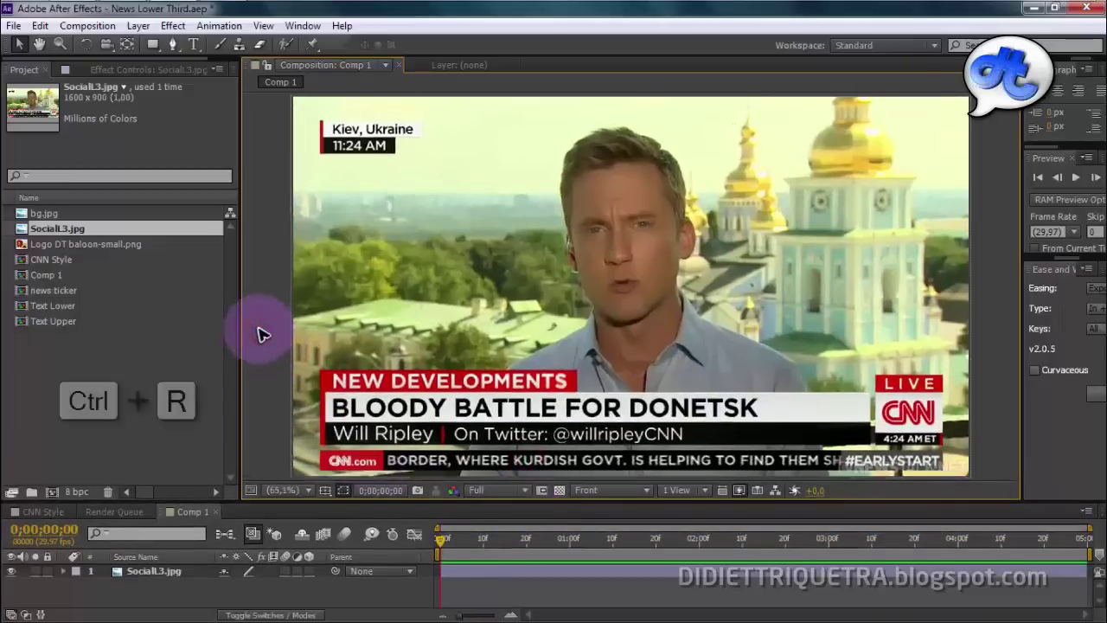
- Show rulers and drag guides marking the edges of the CNN LIVE box
key("ctrl+r")
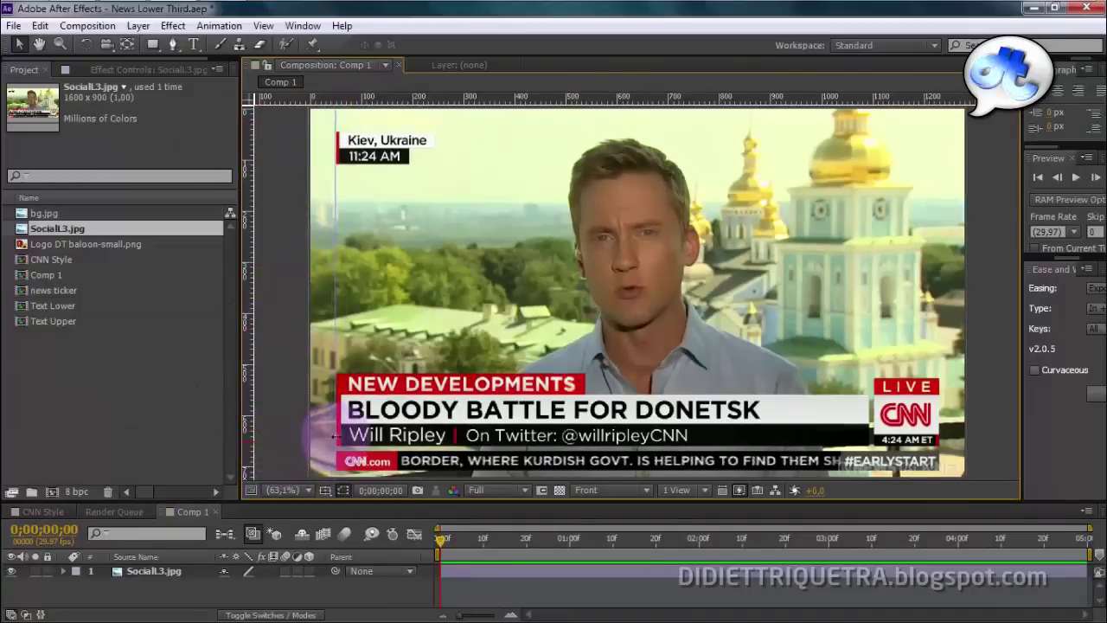
scroll(346, 434, "up", 3)
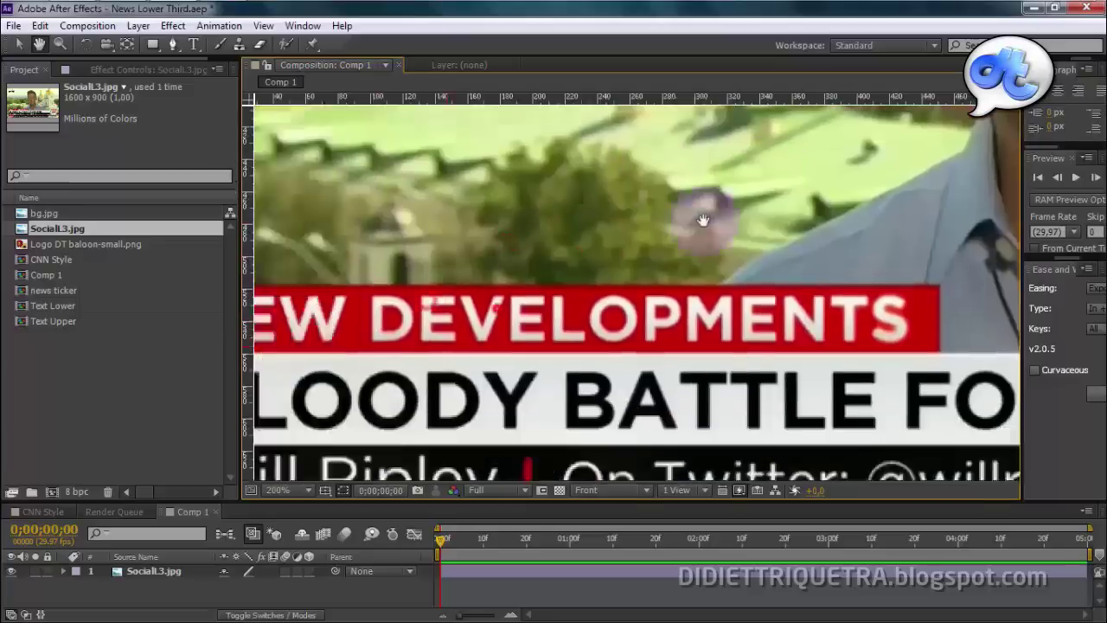
left_click_drag(562, 337, 703, 261)
left_click_drag(430, 206, 568, 225)
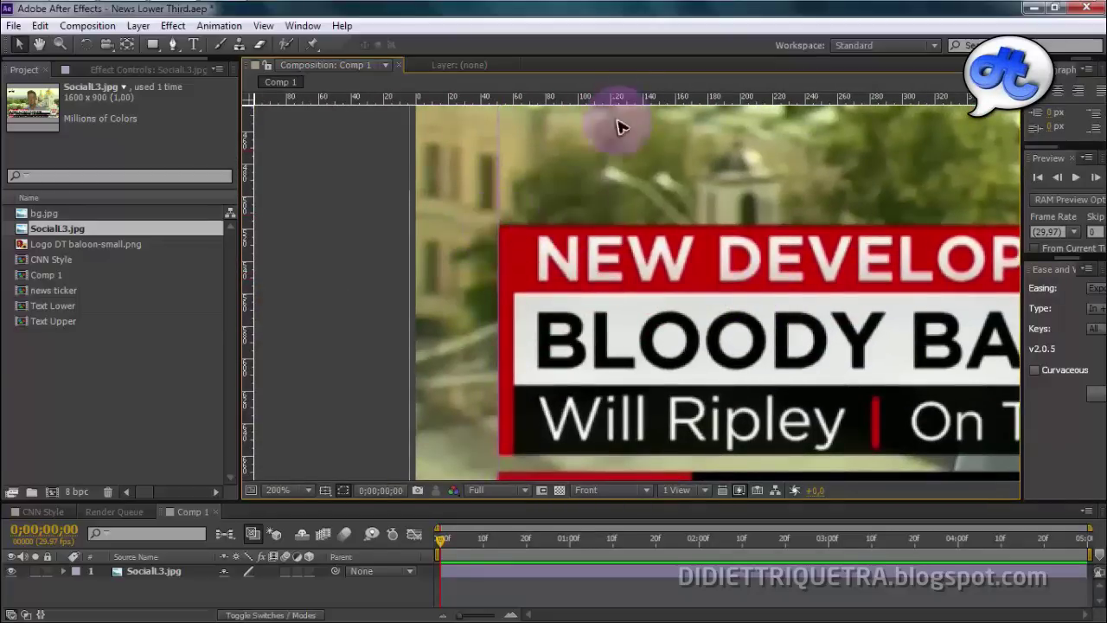
left_click_drag(627, 227, 251, 220)
left_click_drag(768, 284, 259, 294)
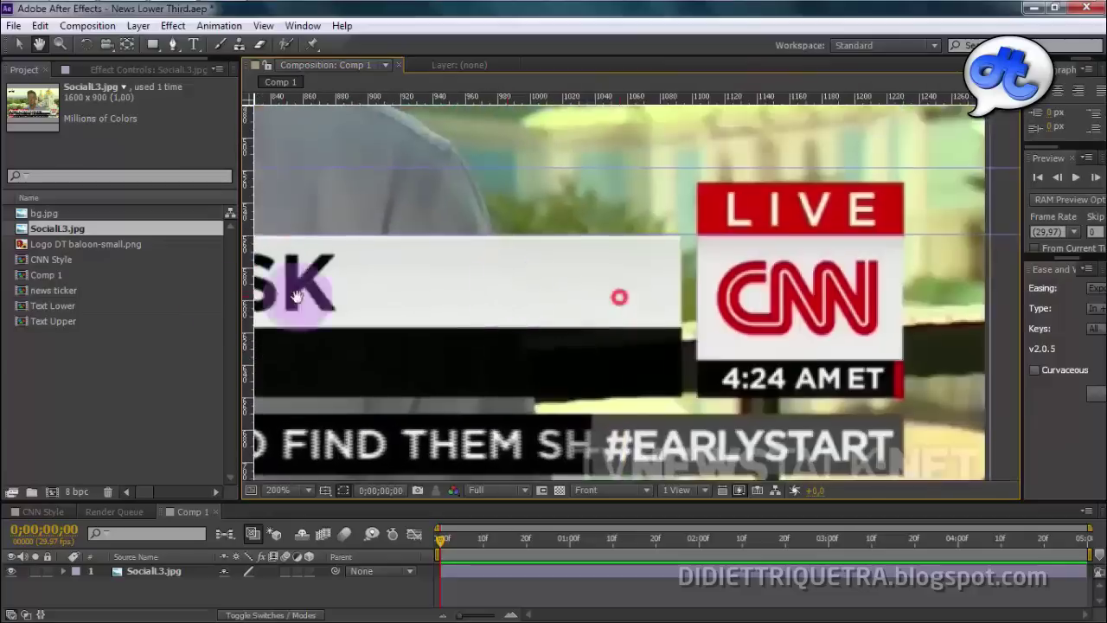
mouse_move(618, 297)
left_mouse_down()
mouse_move(267, 333)
mouse_move(603, 328)
left_mouse_up()
left_click_drag(552, 97, 536, 400)
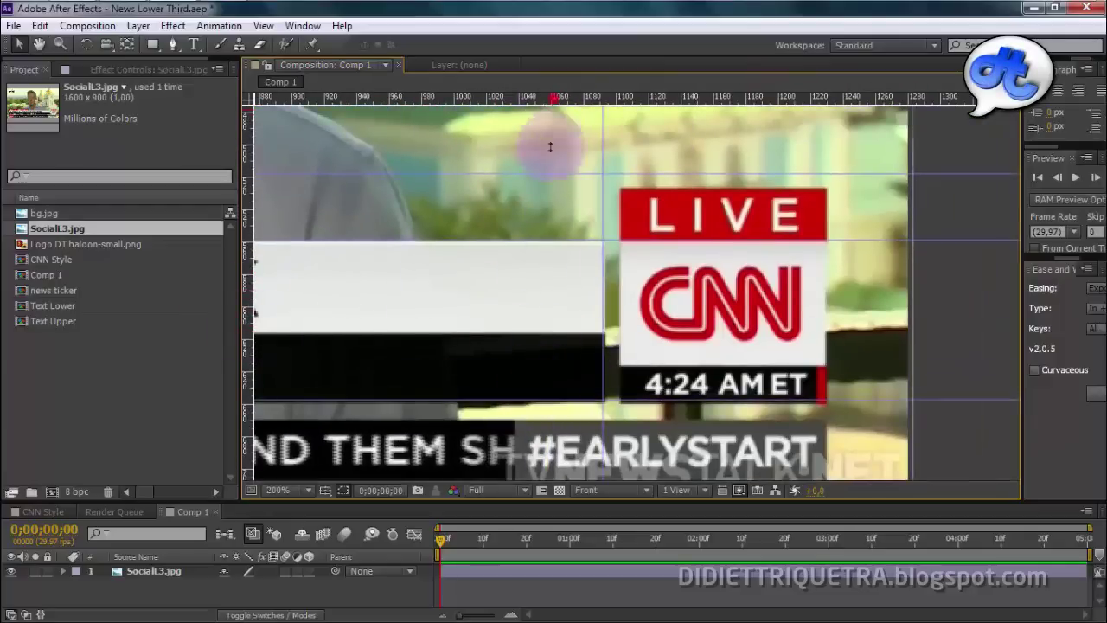
left_click_drag(548, 97, 536, 334)
left_click_drag(253, 294, 805, 305)
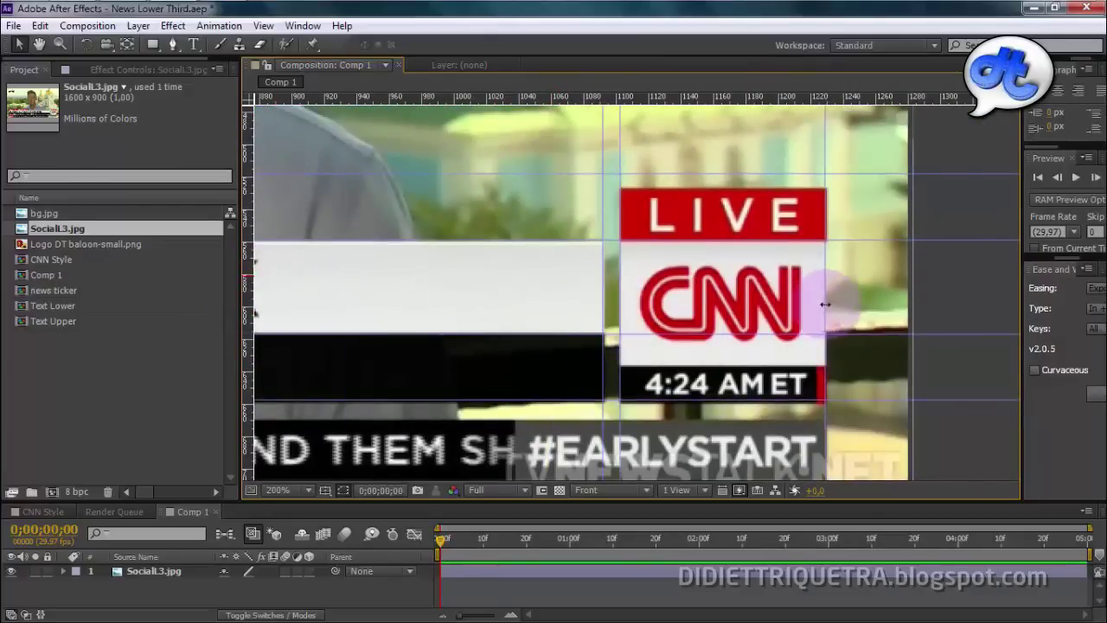
- Pan back over the headline lower third, then switch to the CNN Style composition
left_click_drag(260, 285, 729, 252)
left_click_drag(260, 259, 882, 260)
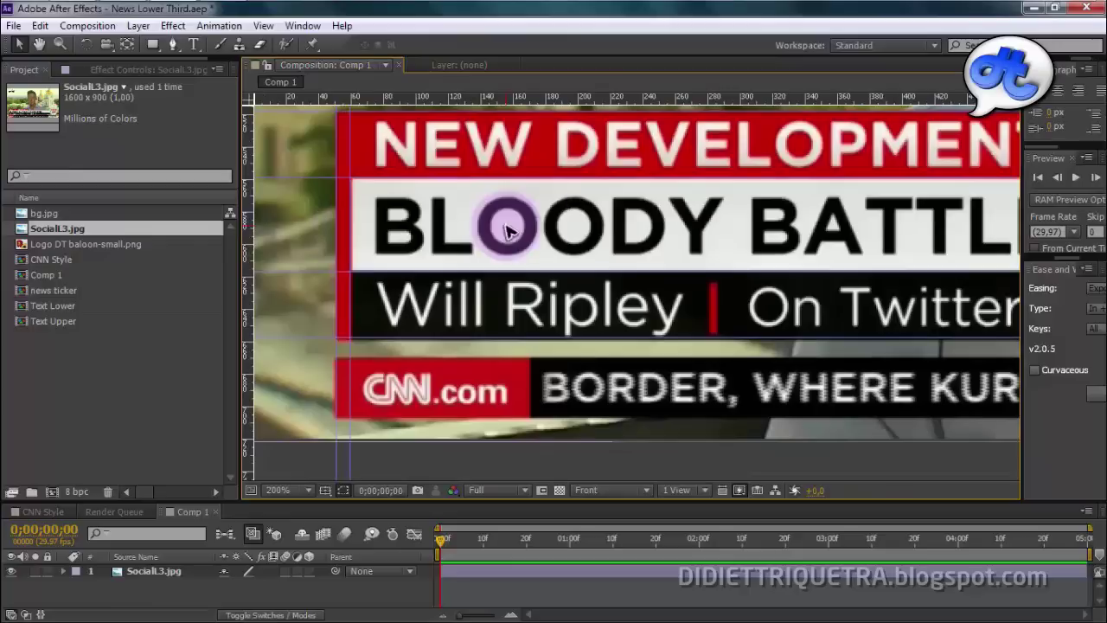
scroll(554, 218, "down", 2)
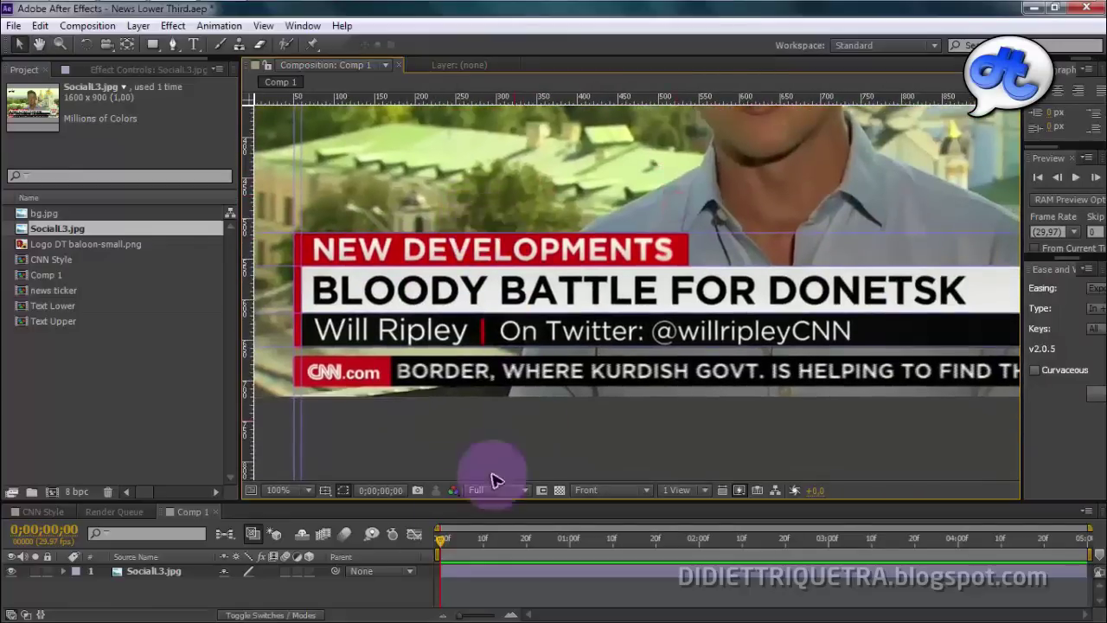
left_click(412, 593)
left_click(408, 442)
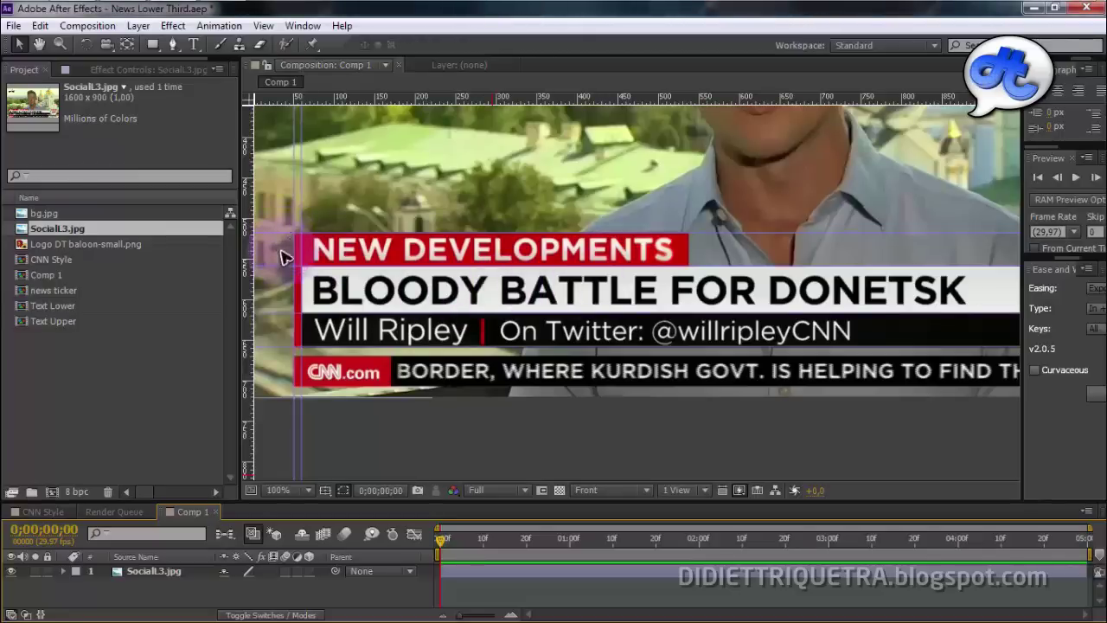
scroll(647, 264, "up", 2)
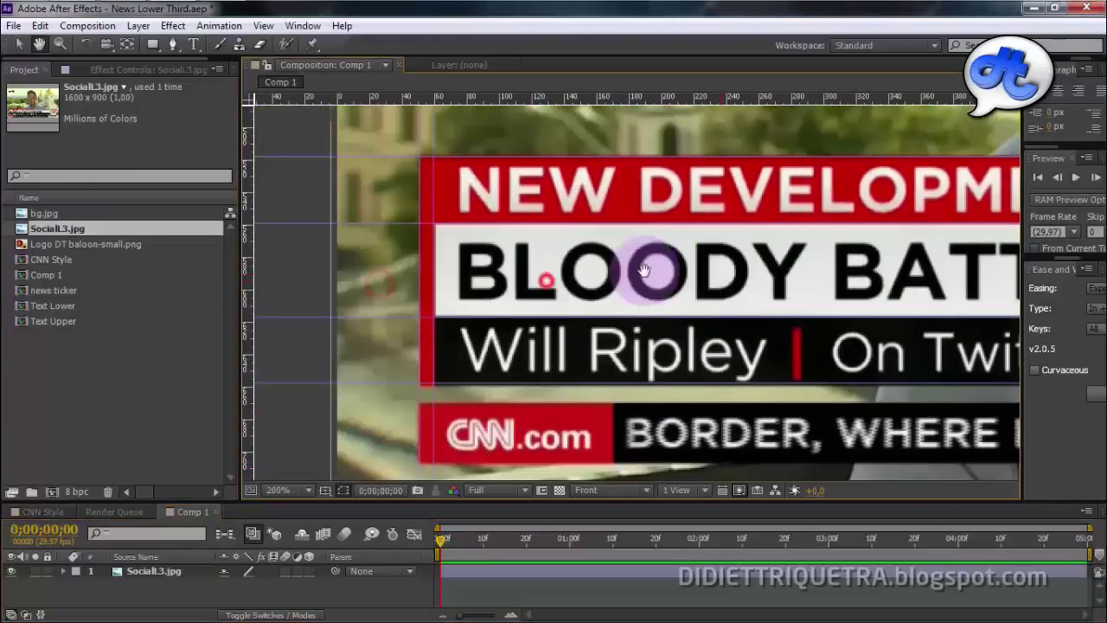
left_click_drag(646, 265, 638, 288)
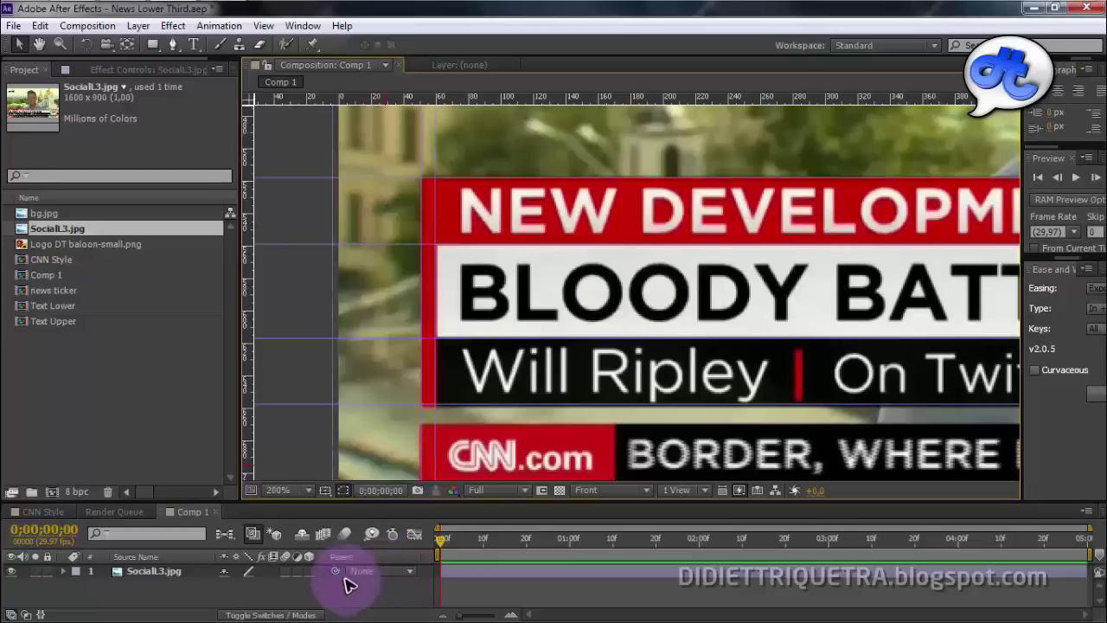
left_click(45, 512)
scroll(354, 389, "up", 2)
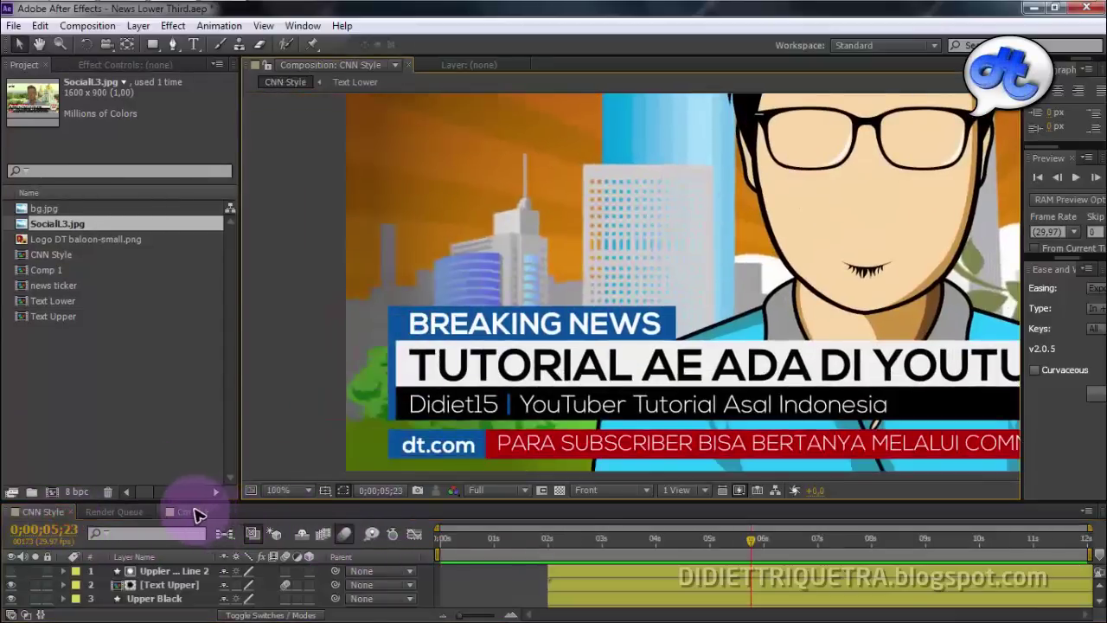
- Add a new shape layer in Comp 1 with a dark green fill
left_click(195, 512)
right_click(344, 587)
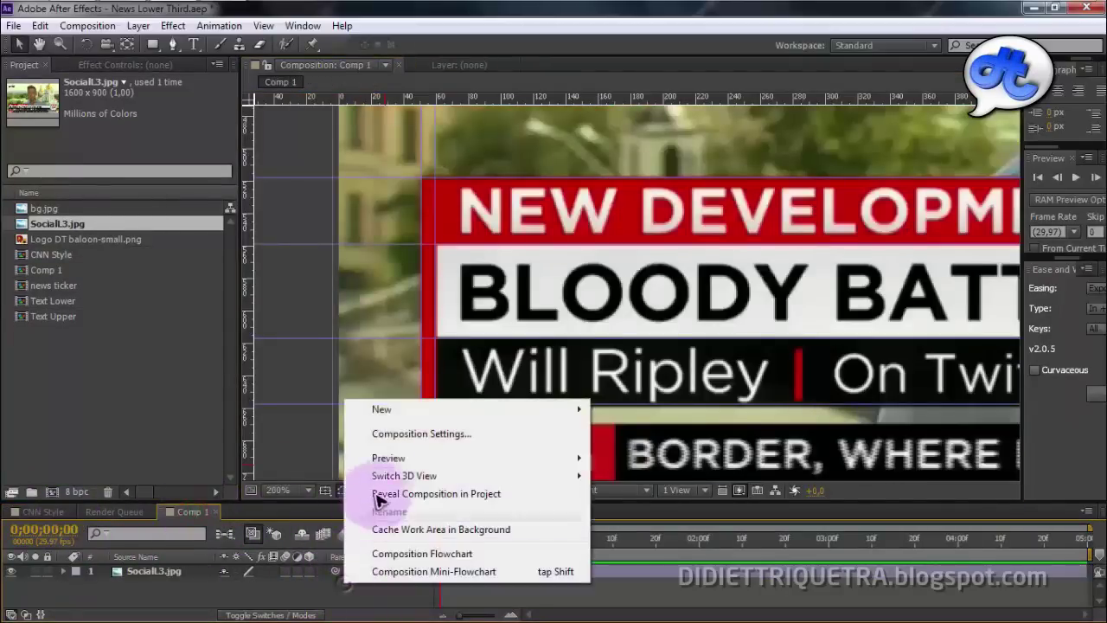
left_click(384, 413)
left_click(638, 523)
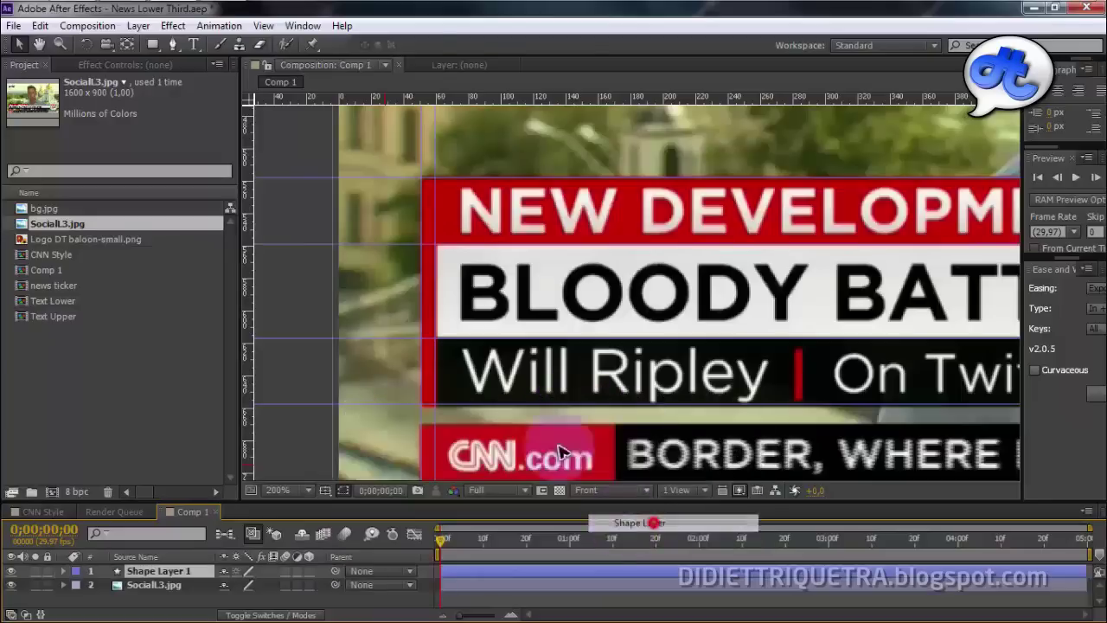
left_click(436, 50)
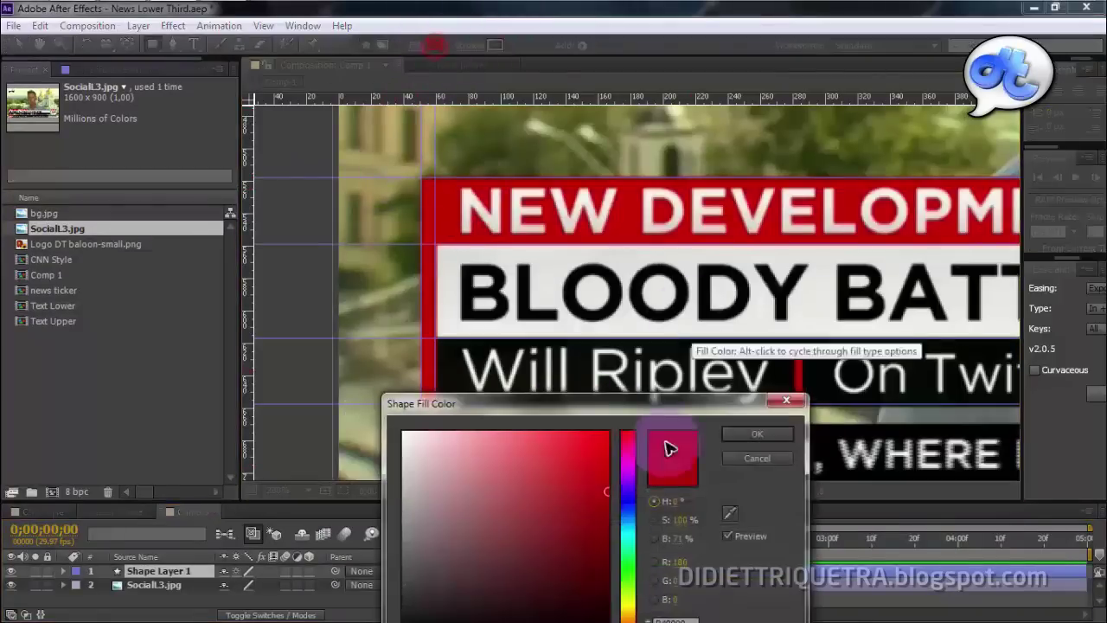
left_click_drag(617, 400, 738, 245)
left_click(745, 419)
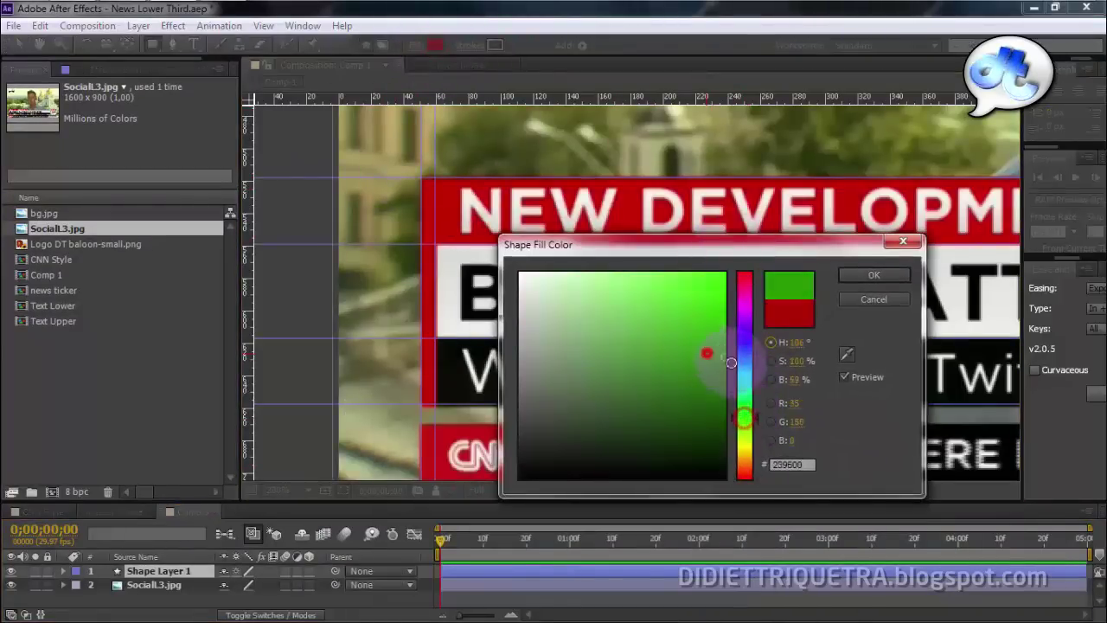
left_click(729, 393)
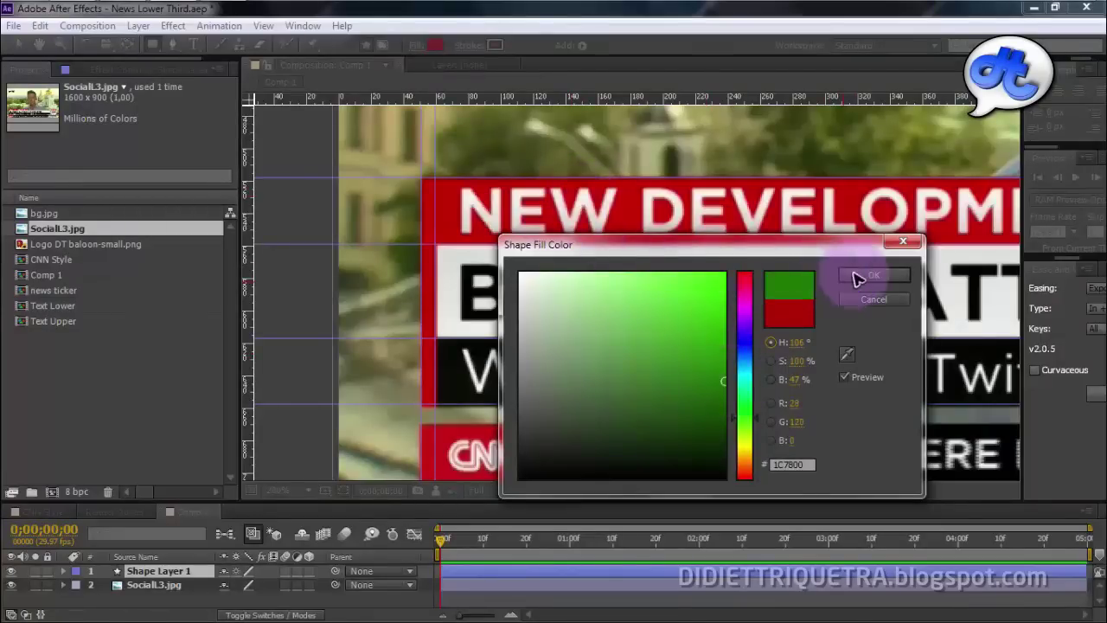
left_click(872, 275)
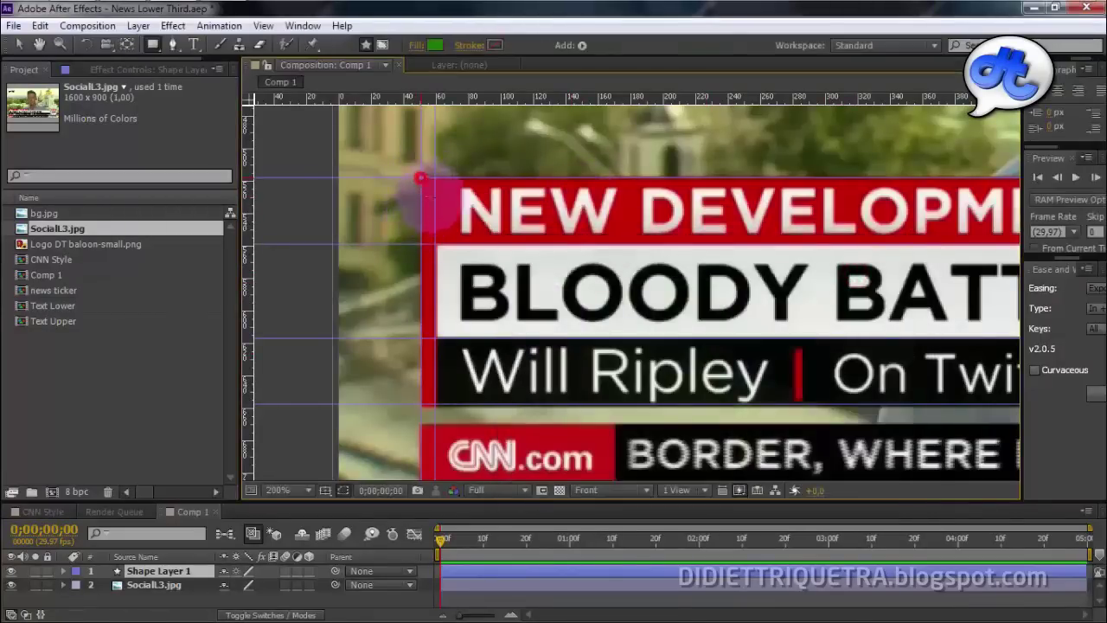
- Draw a thin green bar down the lower third's left edge and name the layer 'line'
left_click(421, 266)
left_click(423, 371)
left_click_drag(428, 394, 430, 402)
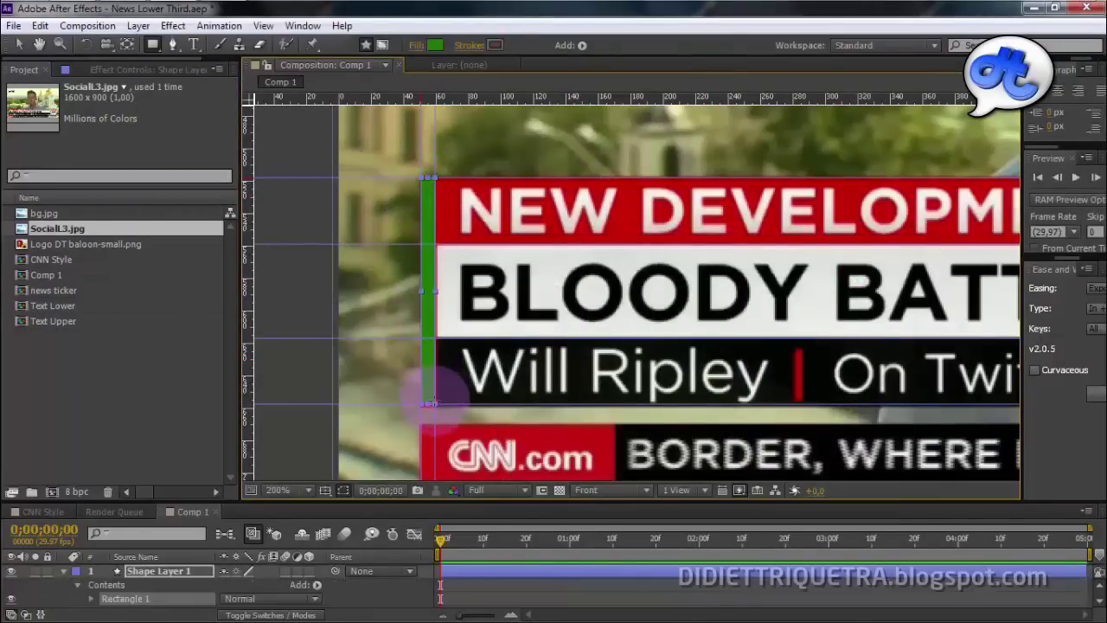
left_click(64, 570)
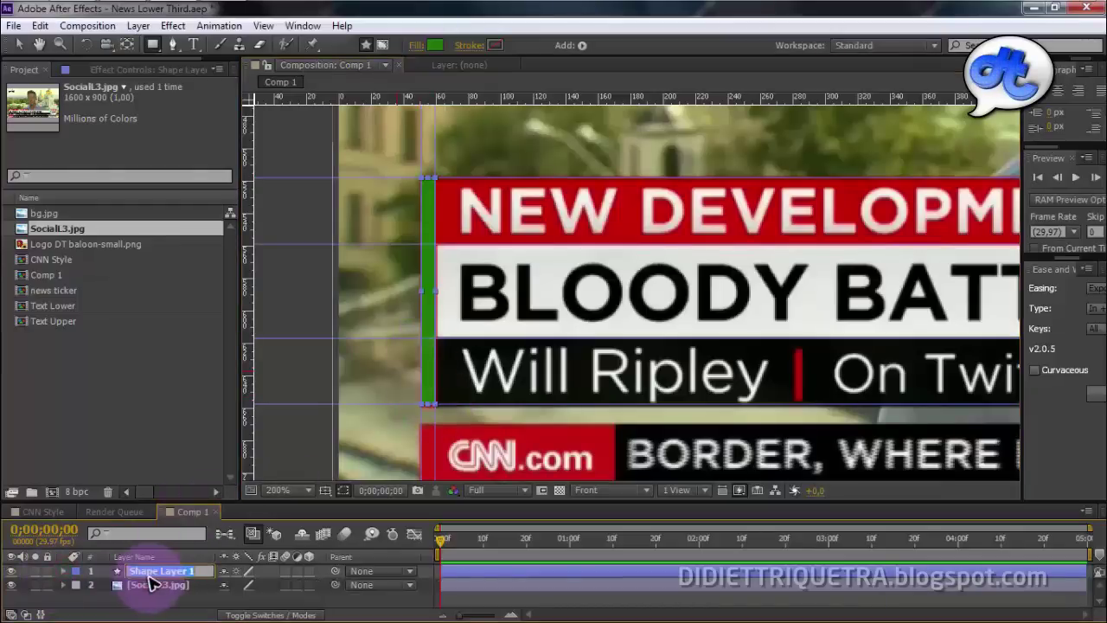
type("line")
key("Return")
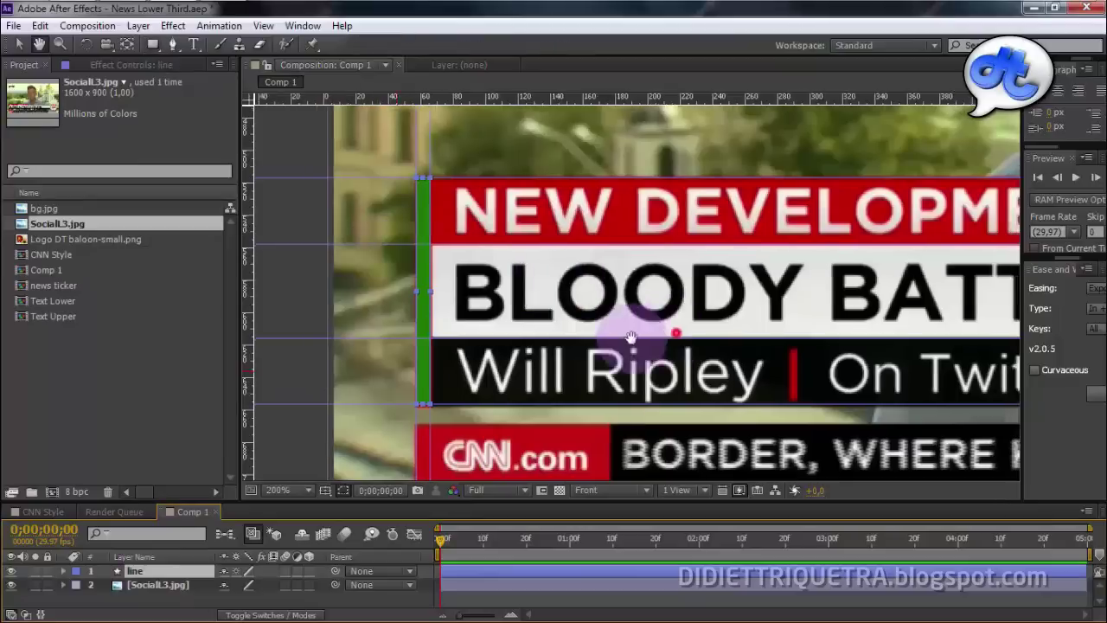
left_click_drag(637, 321, 531, 355)
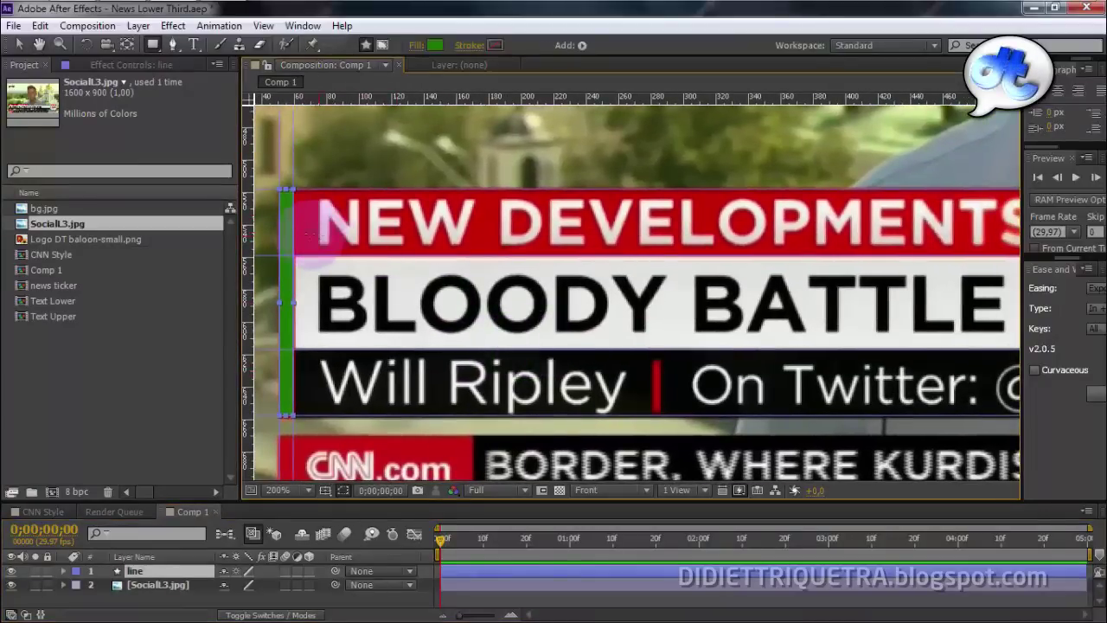
- Add a shape layer and draw a green rectangle over the red headline bar
right_click(437, 604)
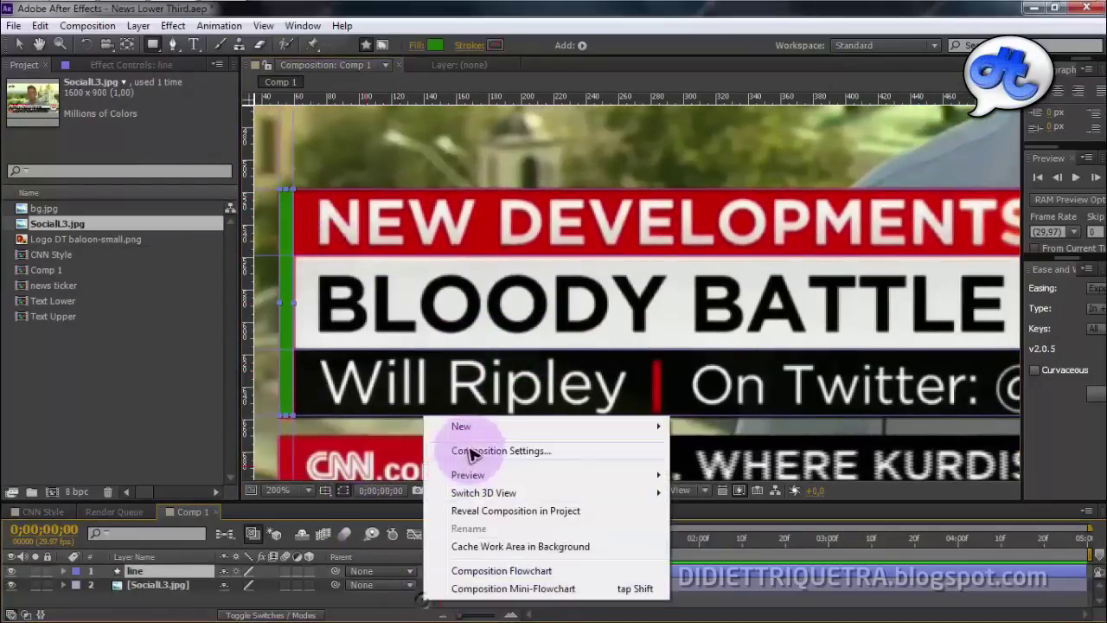
mouse_move(464, 424)
left_click(709, 538)
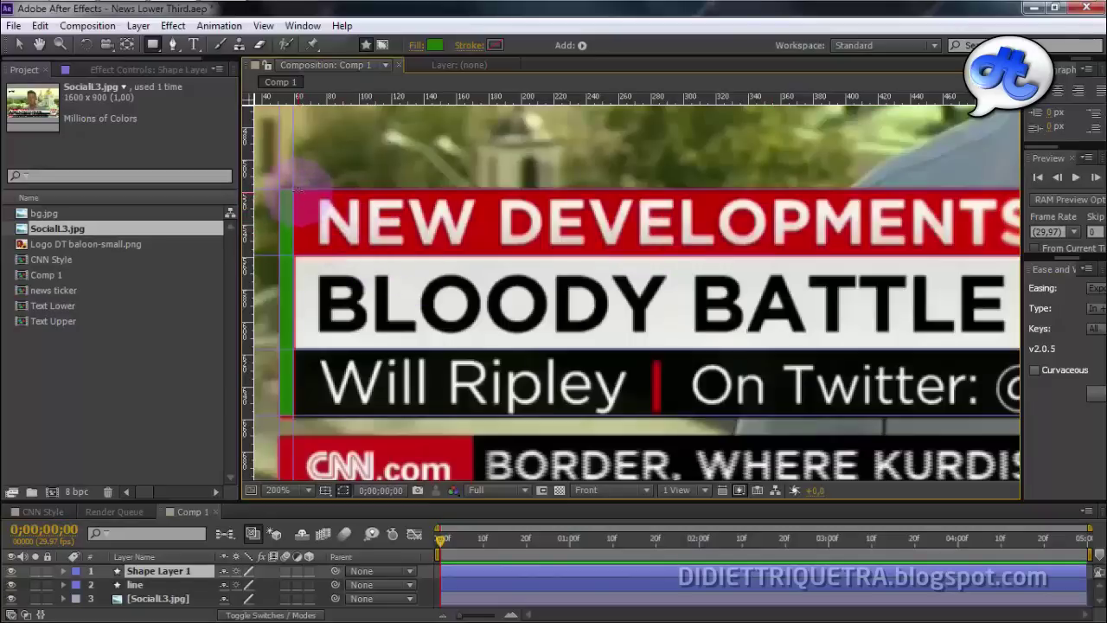
mouse_move(293, 189)
left_mouse_down()
mouse_move(804, 254)
mouse_move(867, 251)
left_mouse_up()
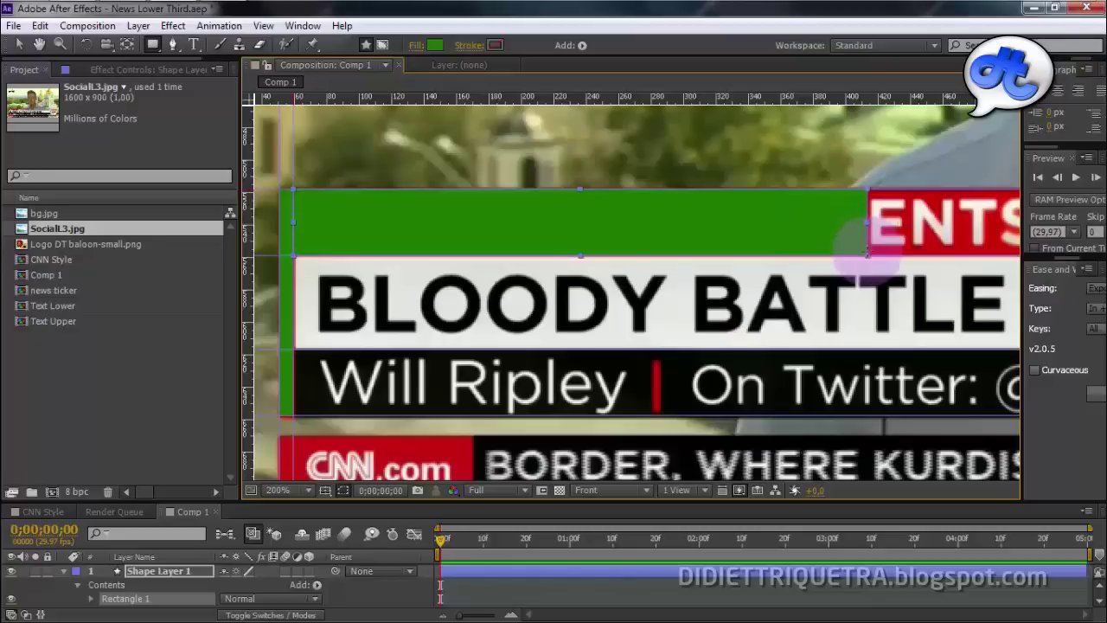
- Rename the rectangle layer 'program', collapse it, and pan to centre the headline strip
left_click(196, 588)
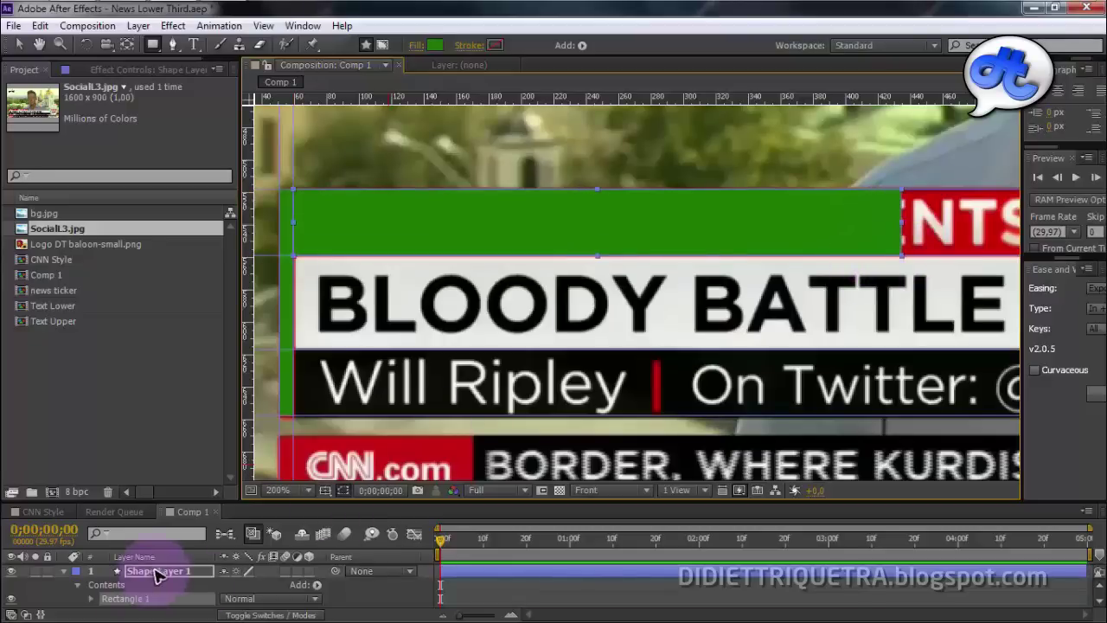
left_click(158, 573)
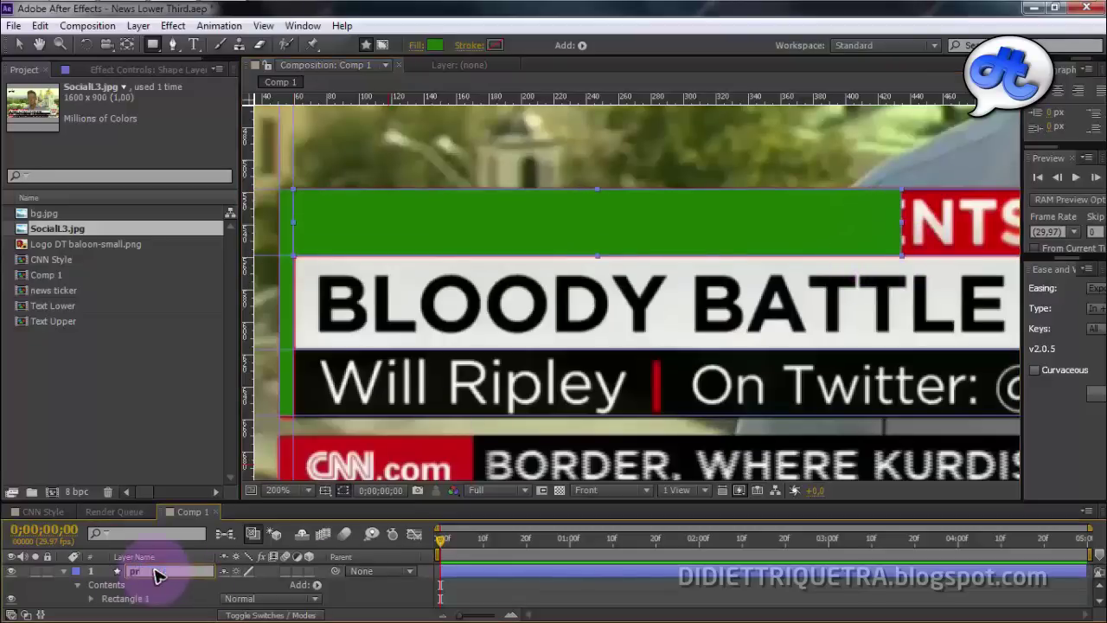
left_click(95, 577)
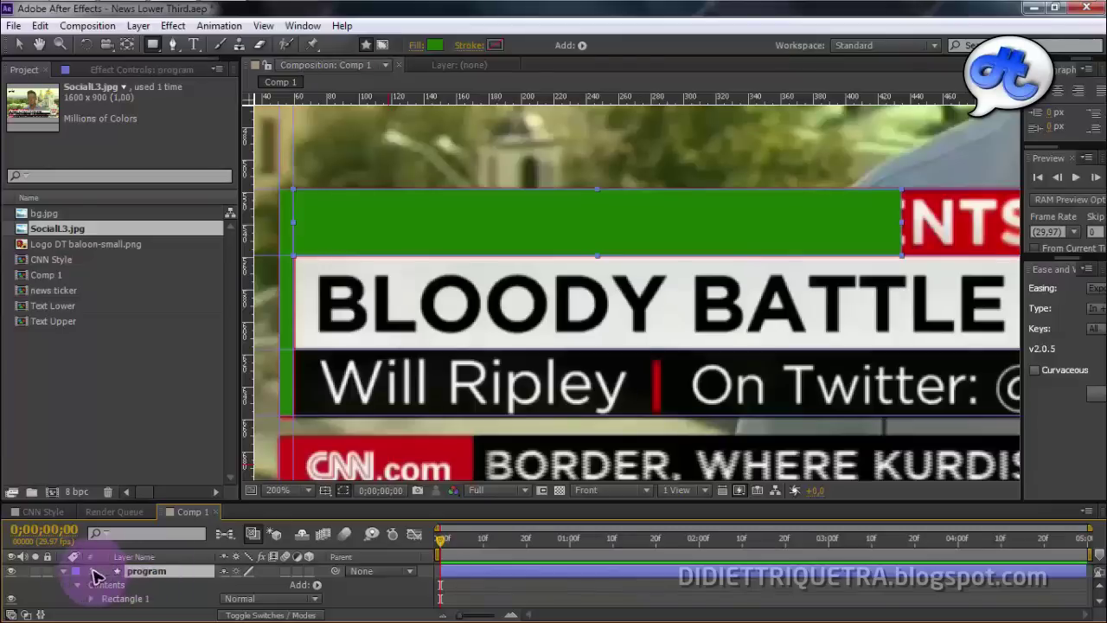
left_click(65, 570)
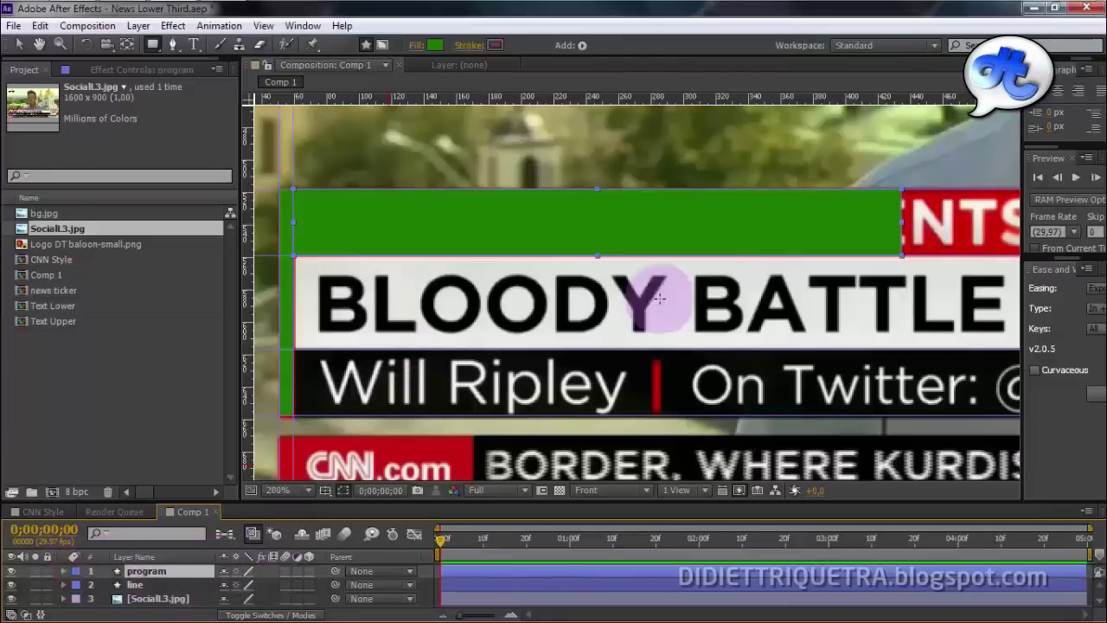
key("h")
mouse_move(835, 297)
left_mouse_down()
mouse_move(433, 306)
mouse_move(741, 277)
mouse_move(884, 282)
left_mouse_up()
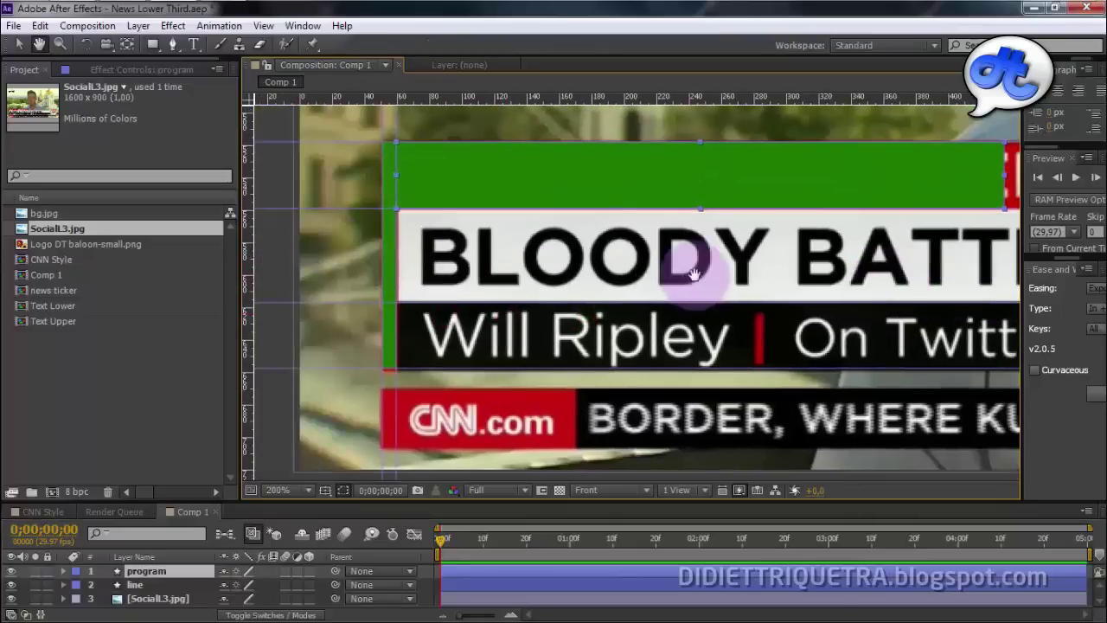
mouse_move(699, 266)
left_mouse_down()
mouse_move(366, 287)
mouse_move(593, 272)
left_mouse_up()
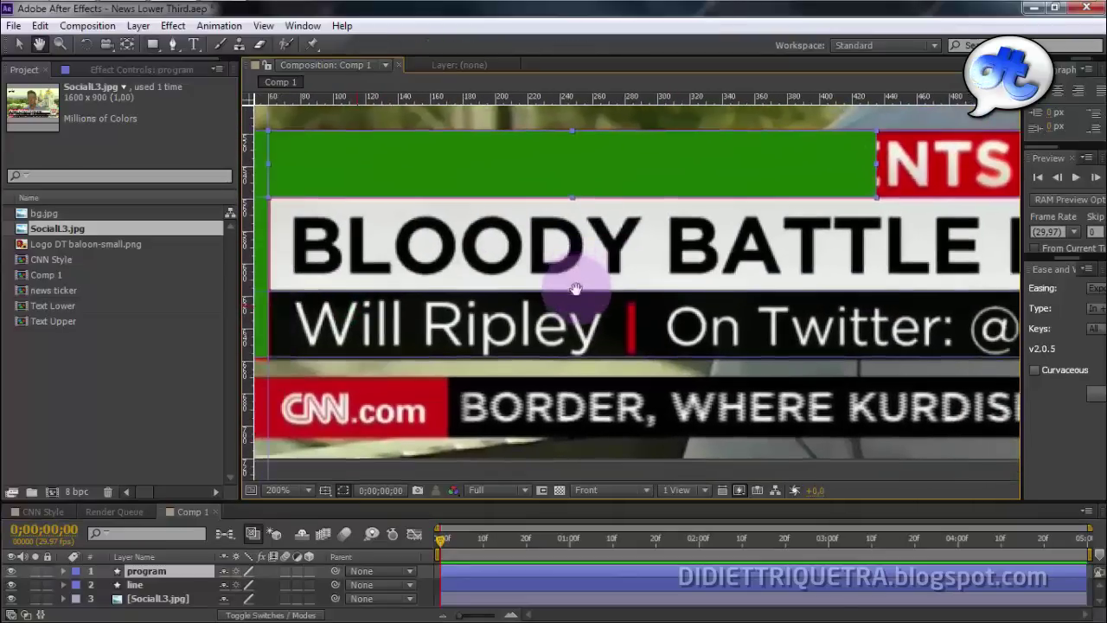
- Draw a white rectangle across the full headline strip on a new shape layer
right_click(463, 454)
left_click(709, 510)
left_click(434, 45)
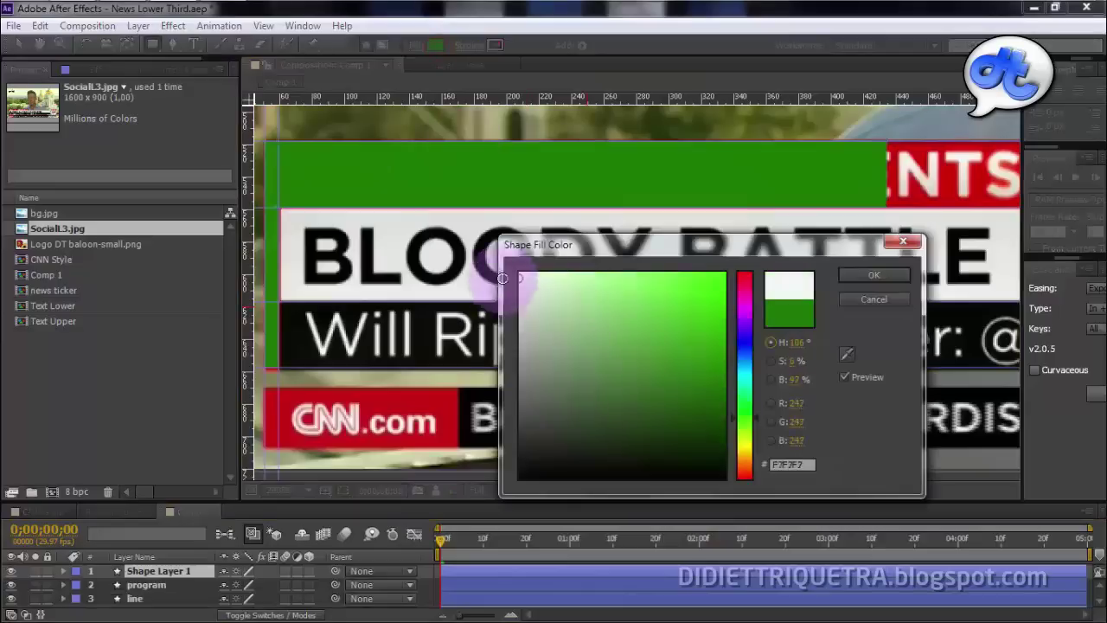
left_click(870, 277)
left_click_drag(279, 208, 896, 357)
scroll(900, 355, "down", 2)
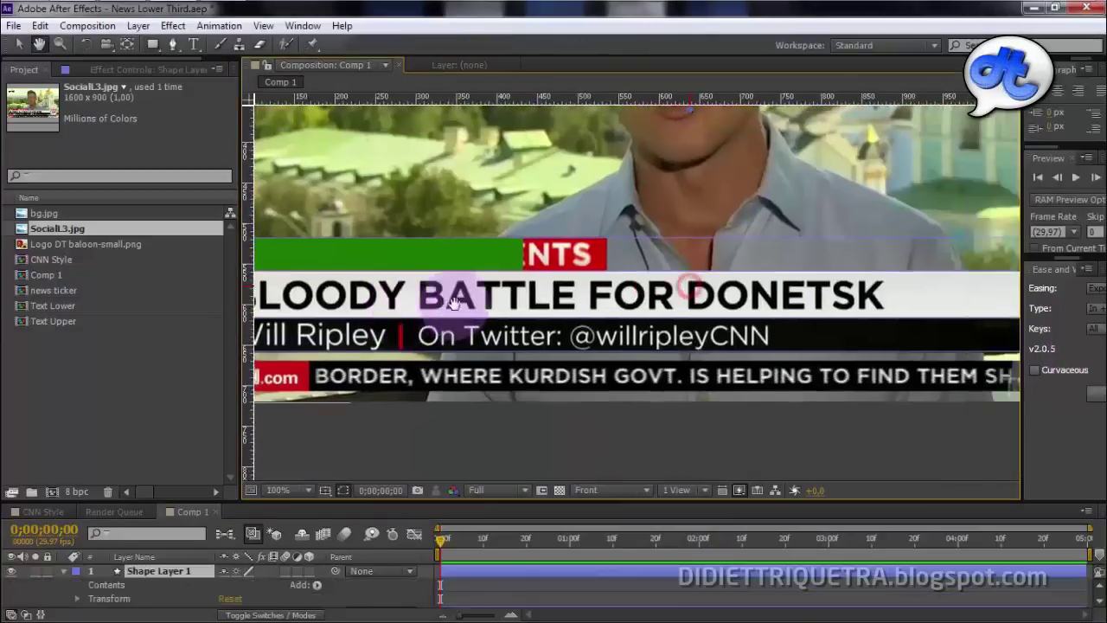
scroll(864, 346, "down", 2)
left_click_drag(837, 314, 875, 323)
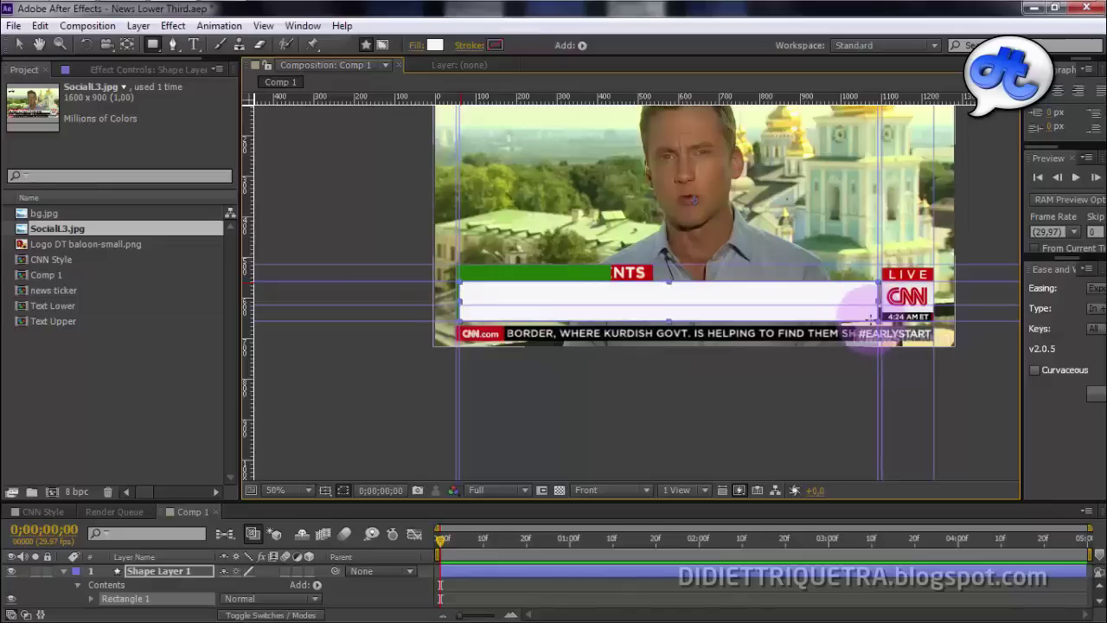
key("period")
key("period")
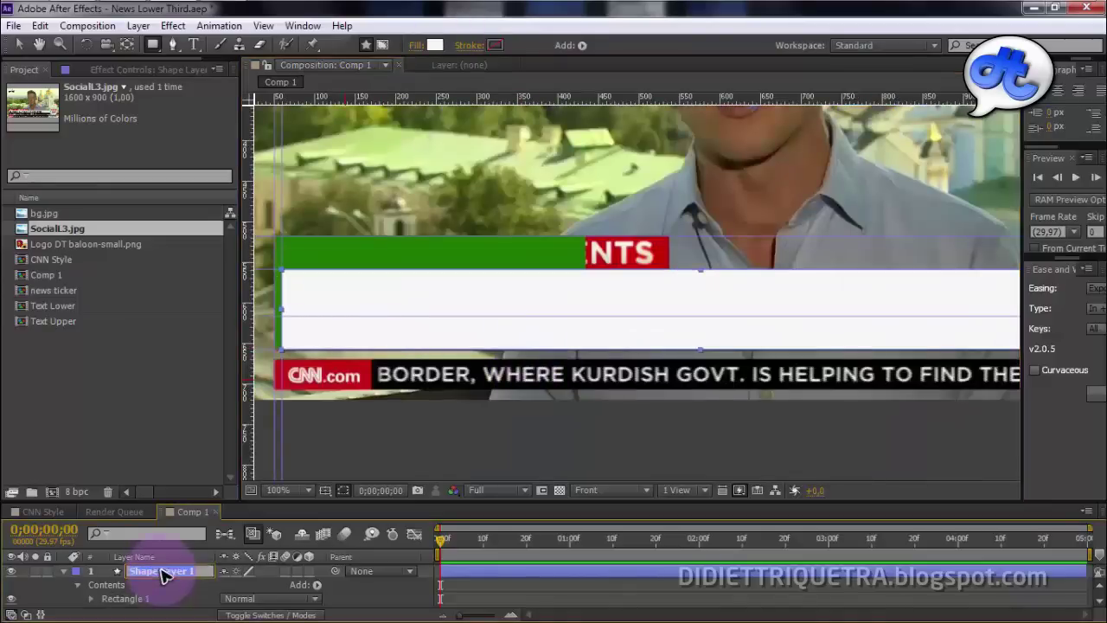
type("title white")
- Draw and widen a black rectangle inside the white bar on another shape layer
right_click(424, 408)
left_click(370, 370)
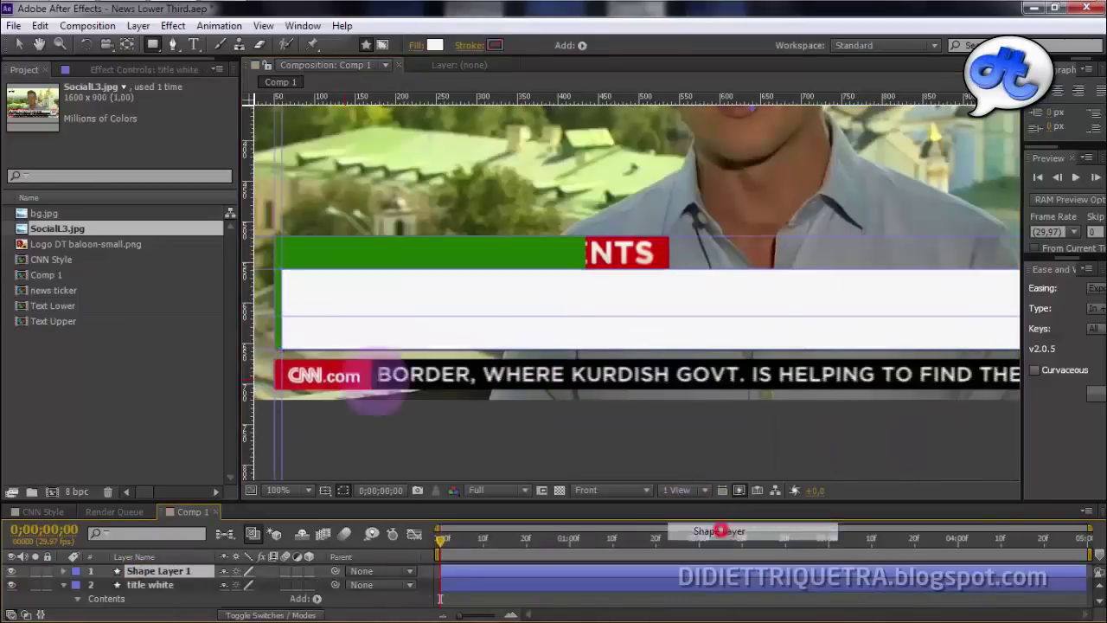
scroll(731, 275, "up", 1)
left_click_drag(732, 275, 764, 278)
key("q")
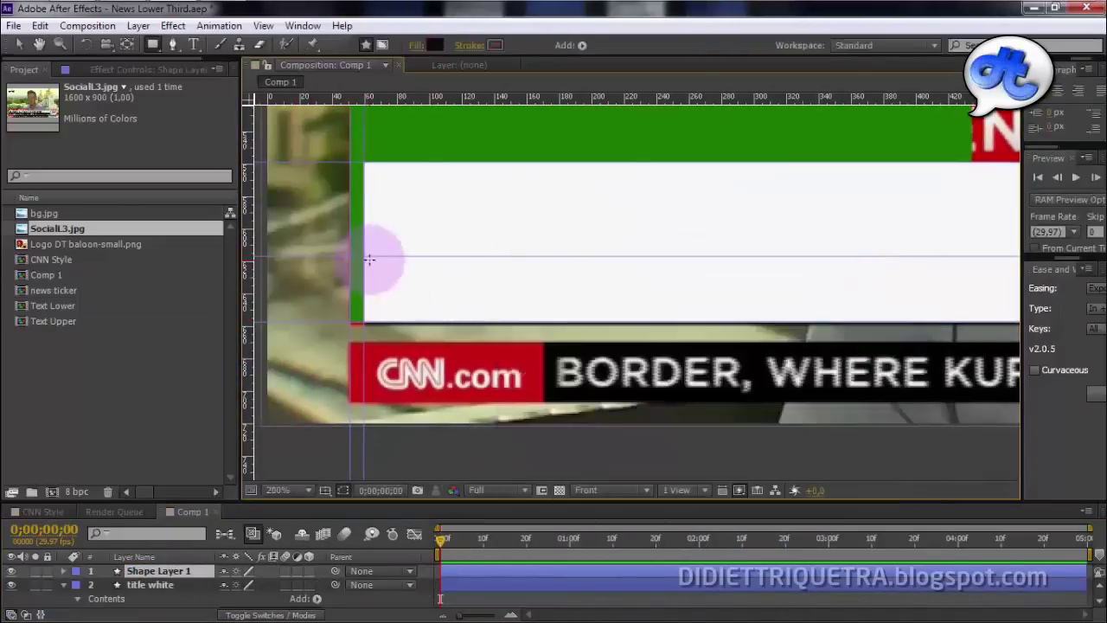
left_click_drag(364, 257, 843, 304)
left_click_drag(1025, 296, 1022, 304)
key("comma")
key("v")
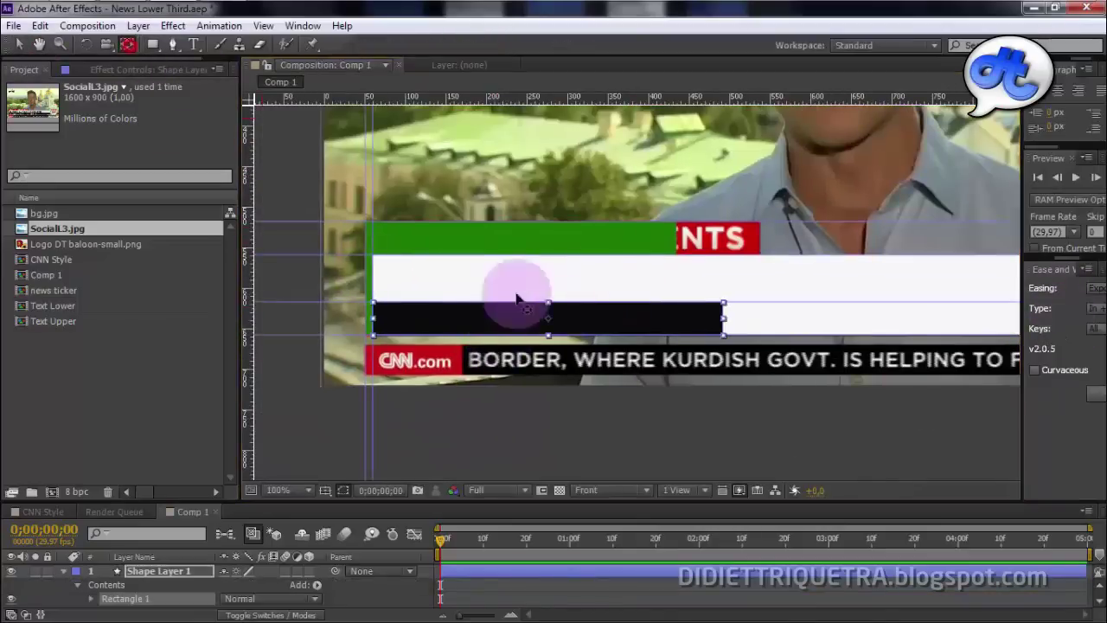
mouse_move(723, 318)
left_mouse_down()
mouse_move(924, 320)
mouse_move(509, 326)
mouse_move(785, 327)
left_mouse_up()
- Undo the black rectangle and name the white layer 'title white'
key("ctrl+z")
key("comma")
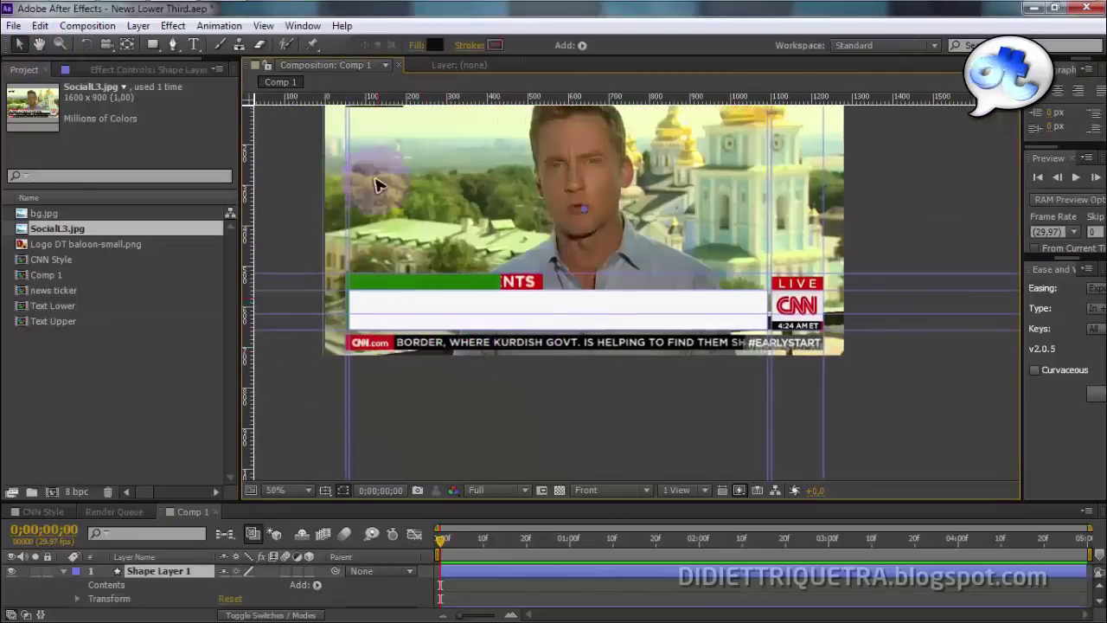
key("Return")
type("title white")
- Draw a black rectangle over the subtitle strip on a new shape layer and start renaming it
right_click(443, 604)
left_click(717, 526)
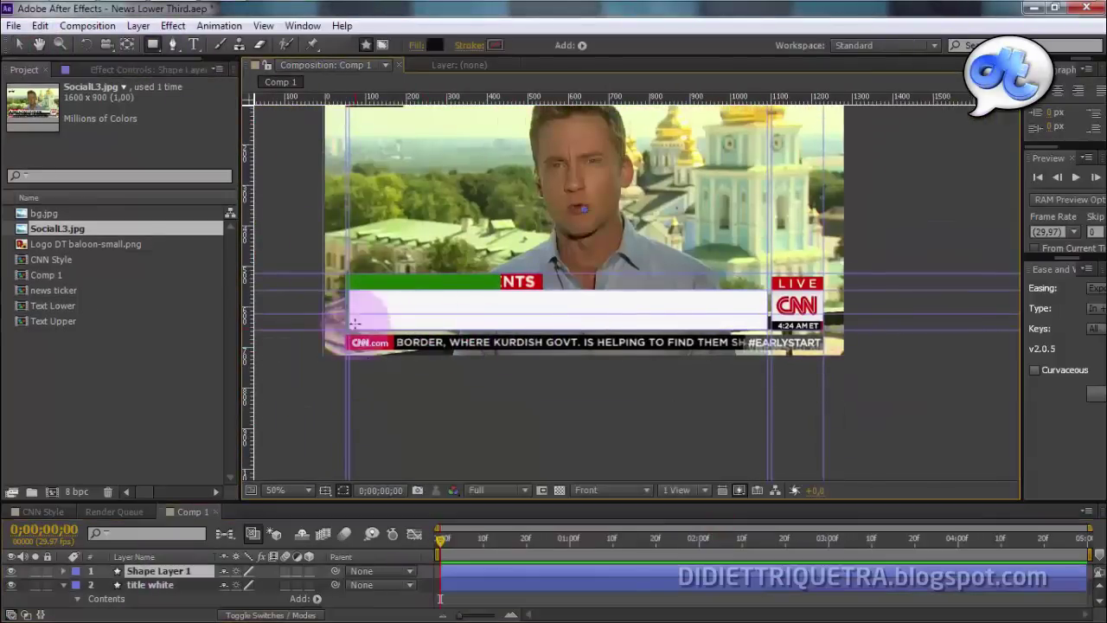
key("q")
left_click_drag(348, 313, 758, 332)
key("v")
key("period")
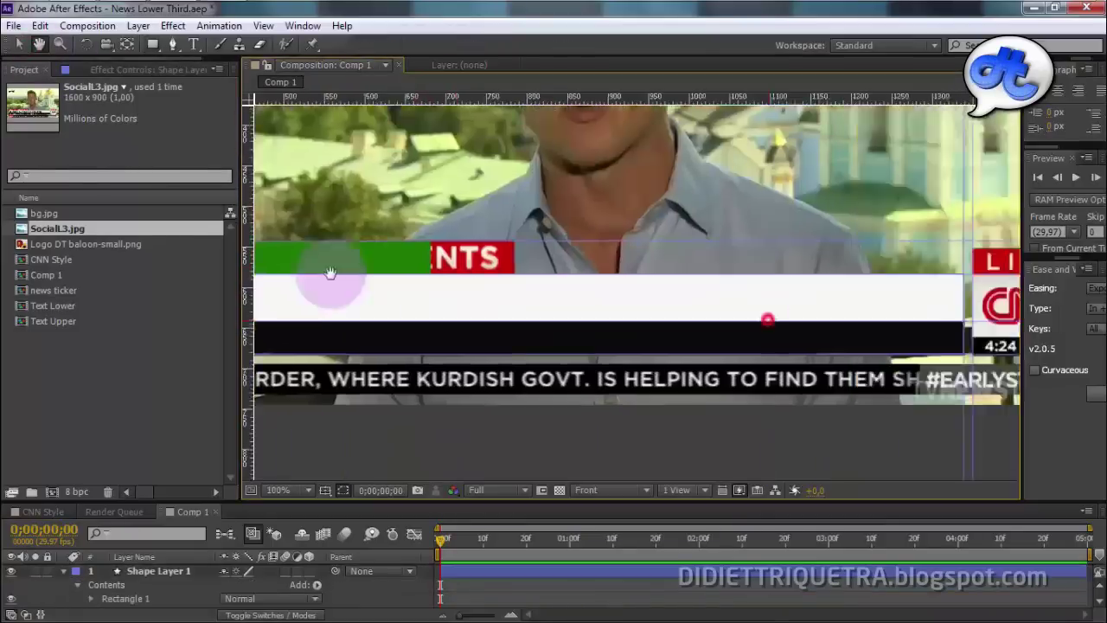
left_click(177, 575)
key("Return")
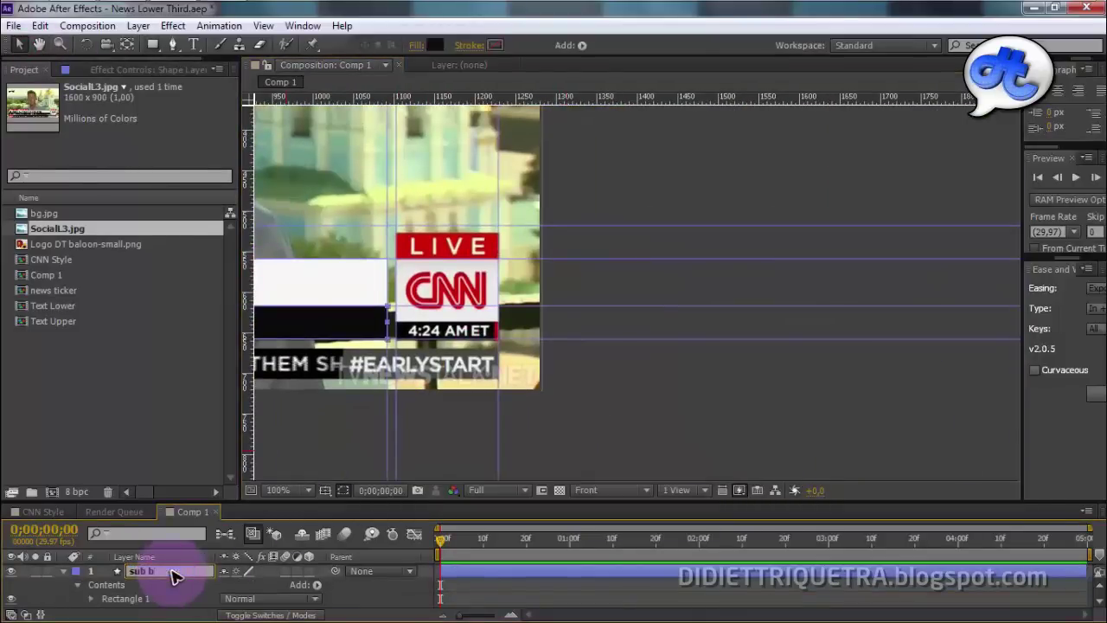
- Draw a light grey rectangle over the CNN logo box and name it 'logo'
right_click(453, 405)
mouse_move(485, 415)
left_click(717, 507)
left_click(434, 45)
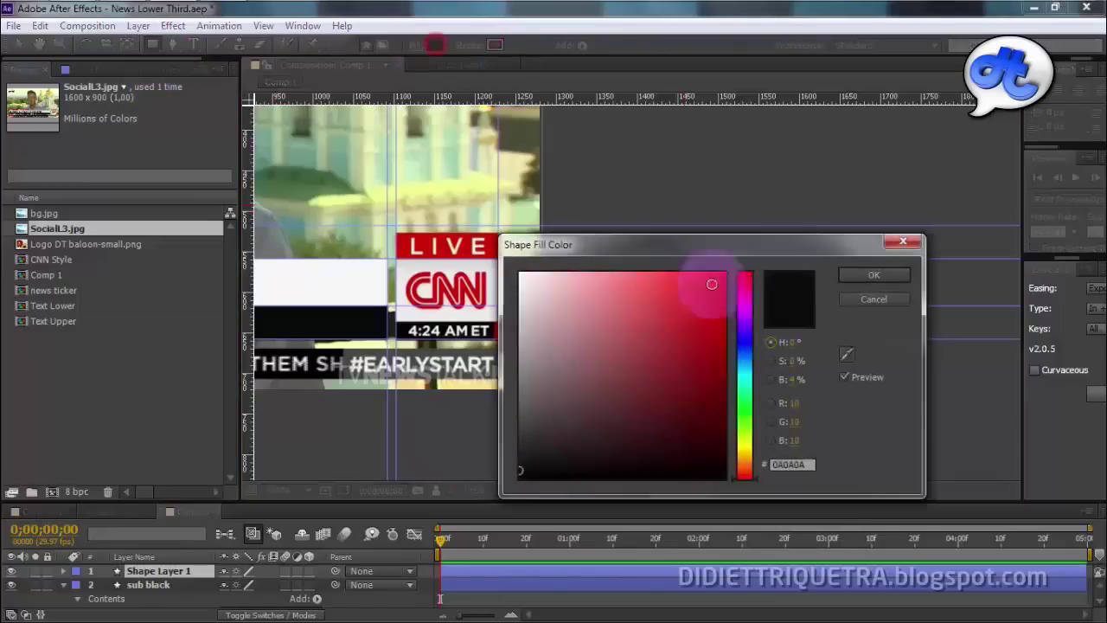
left_click(519, 303)
left_click(867, 276)
left_click_drag(396, 257, 497, 339)
left_click(434, 45)
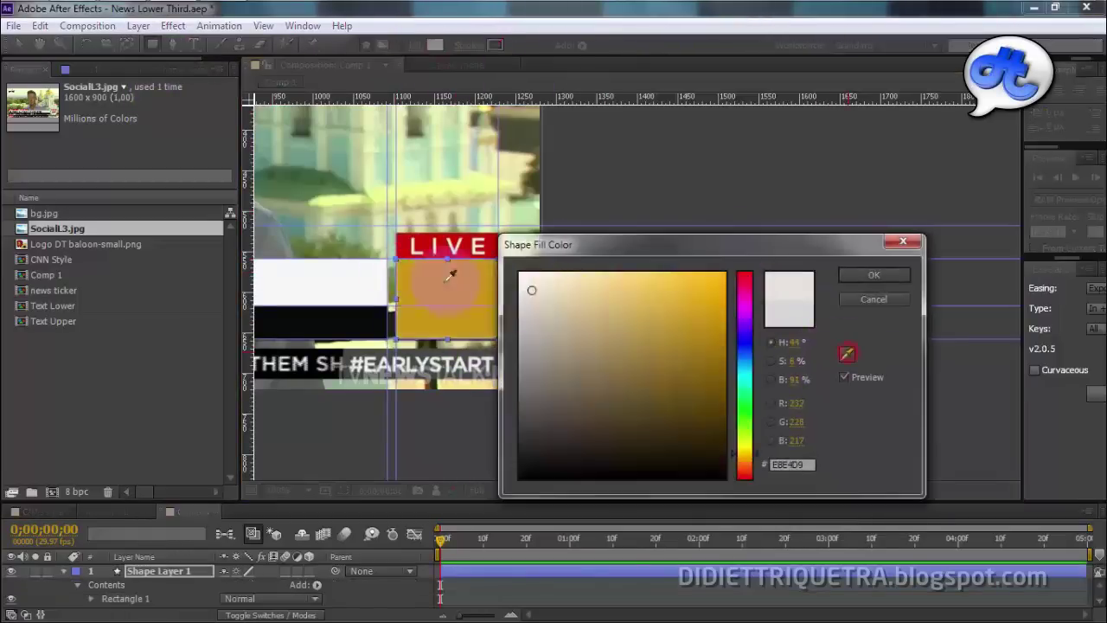
left_click(520, 412)
left_click(874, 298)
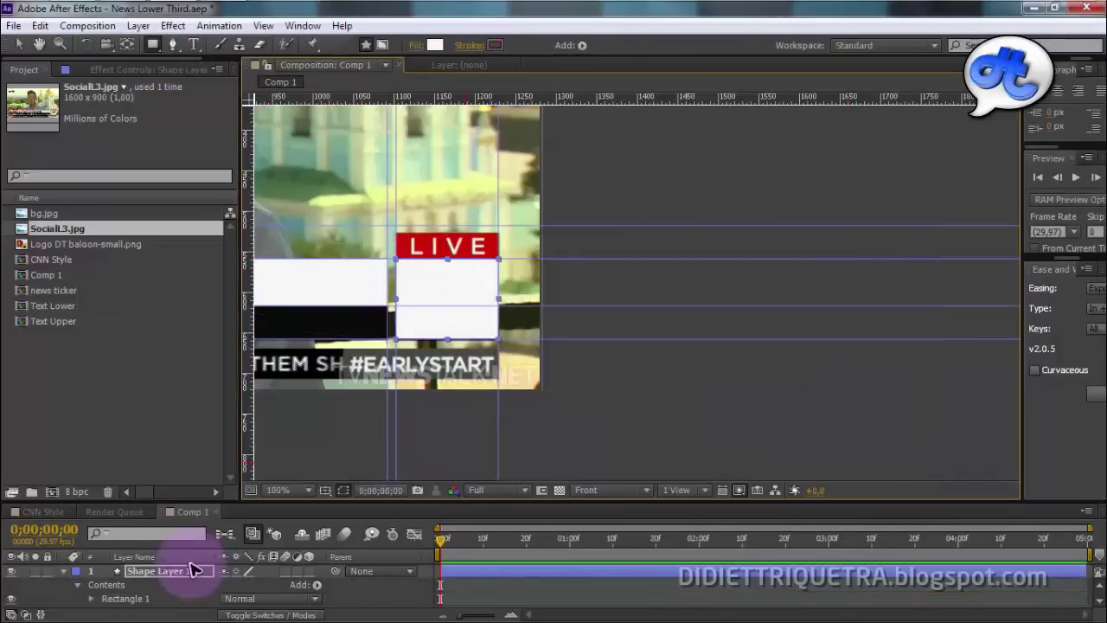
type("logo")
- Draw the green 'live BG' rectangle above the logo box and enlarge the timeline panel
right_click(441, 390)
mouse_move(473, 401)
left_click(705, 494)
left_click_drag(396, 226, 498, 257)
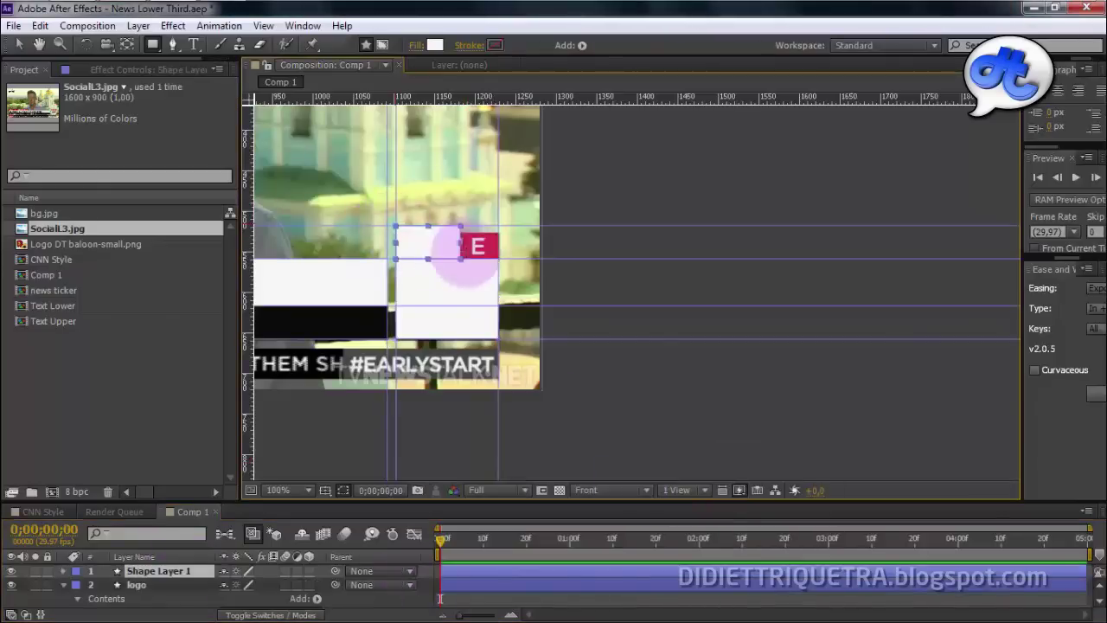
left_click(434, 45)
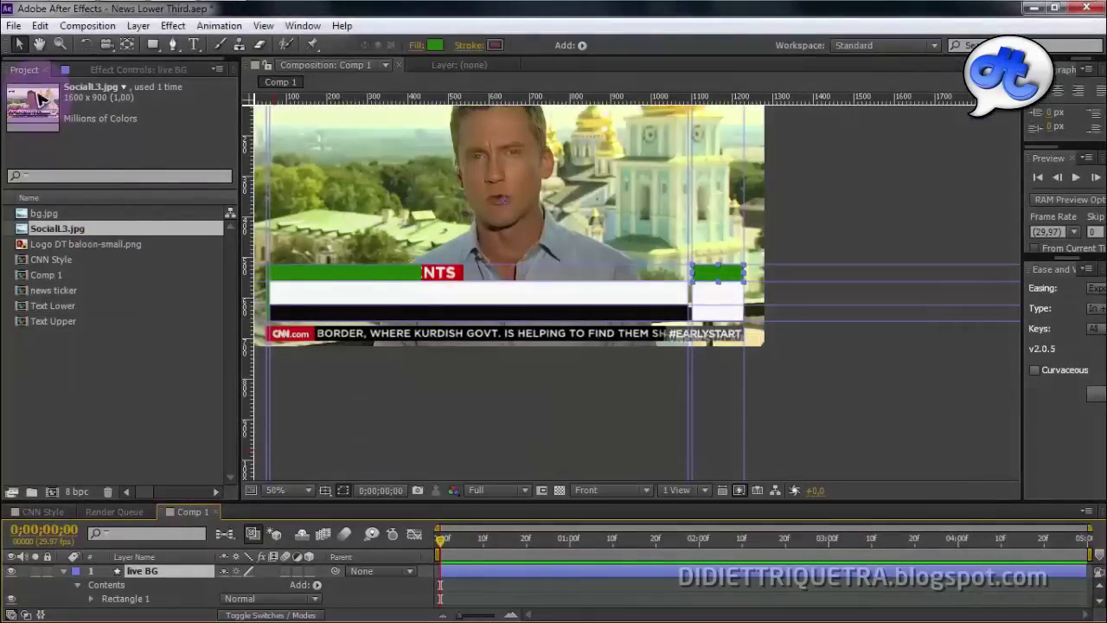
left_click_drag(354, 388, 458, 410)
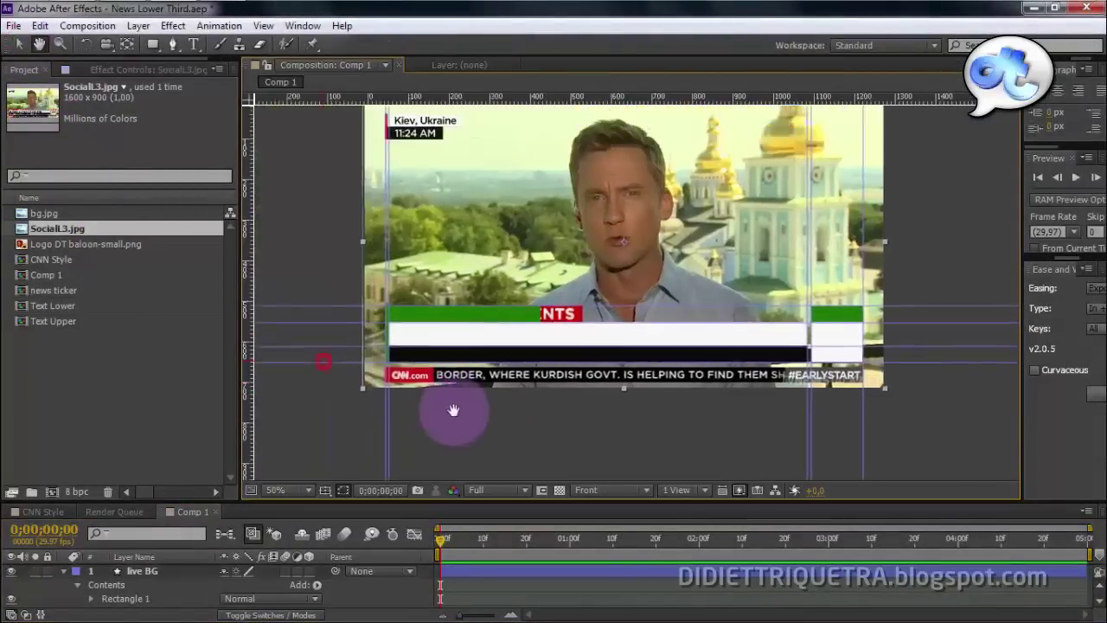
left_click(414, 535)
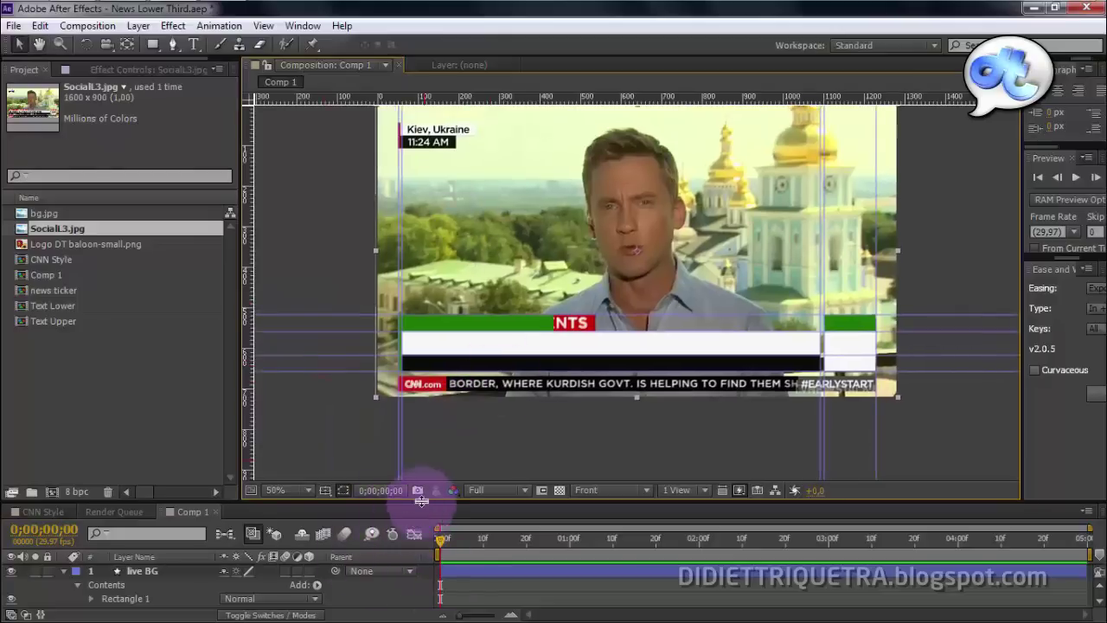
left_click_drag(421, 499, 415, 376)
- Collapse all layer properties and hide the Social3.jpg background photo
left_click(143, 447)
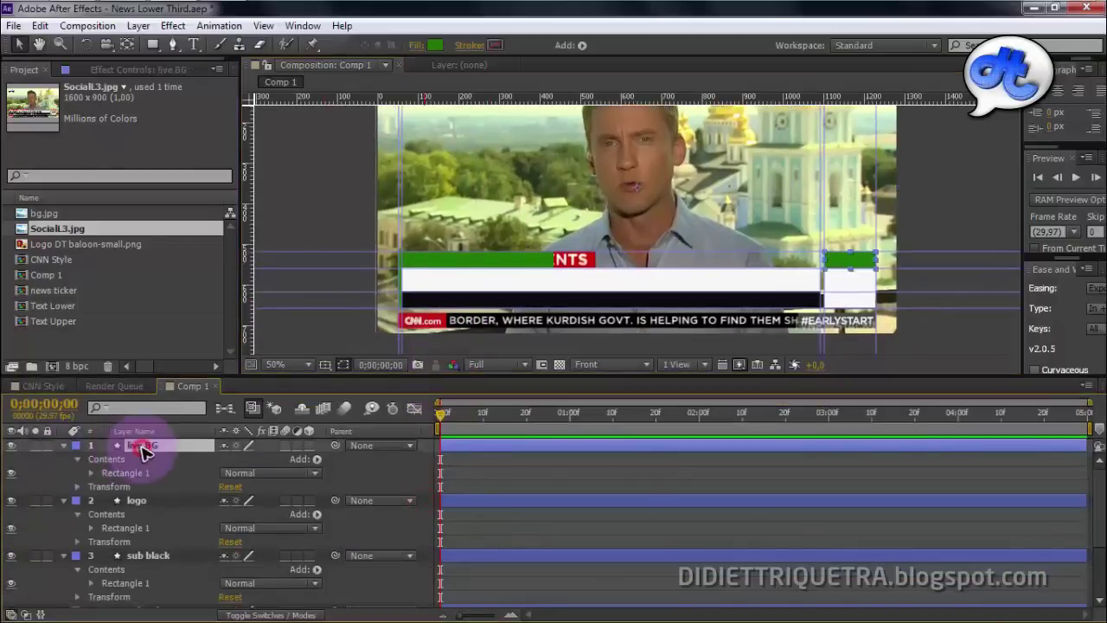
key("ctrl+a")
key("ctrl+grave")
left_click(117, 563)
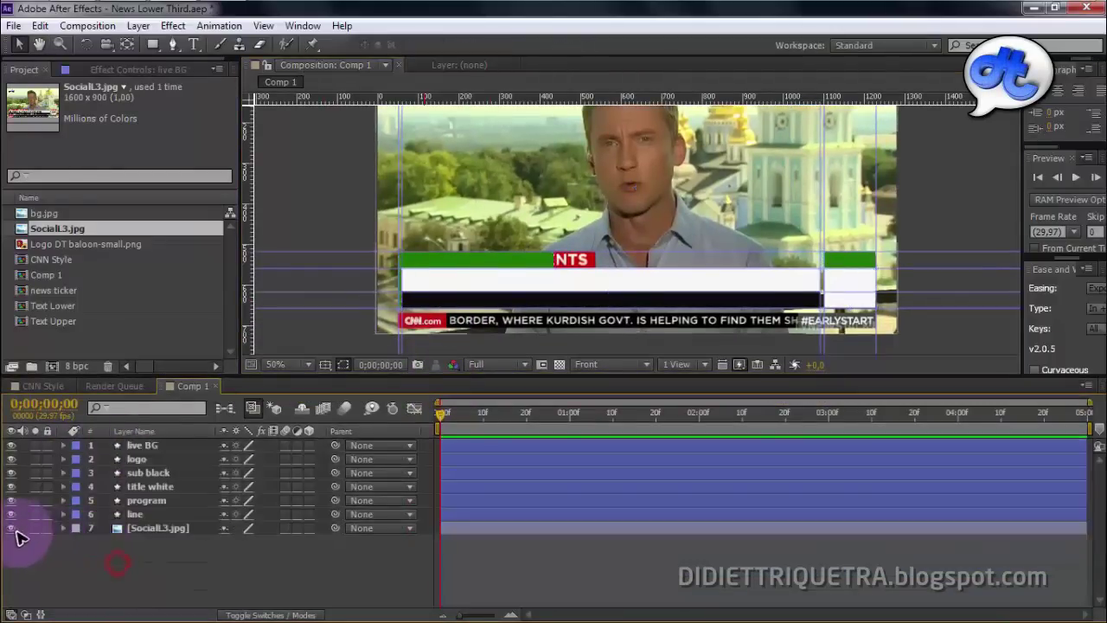
left_click(11, 528)
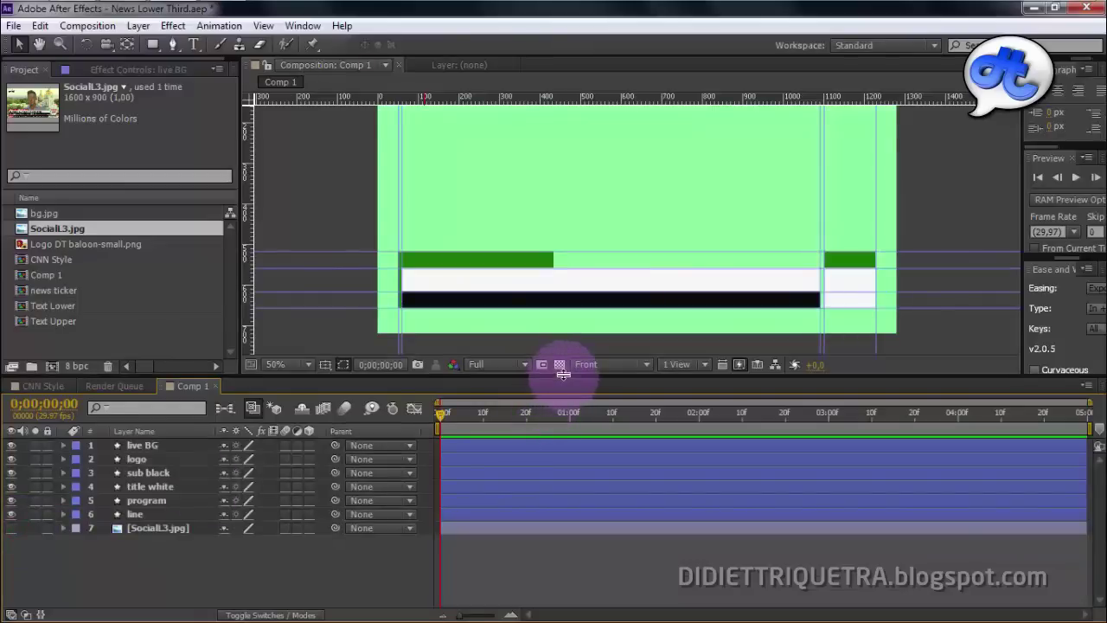
- Zoom in on the lower third's right end, then select the bg.jpg footage item
left_click_drag(563, 373, 590, 427)
scroll(507, 321, "up", 1)
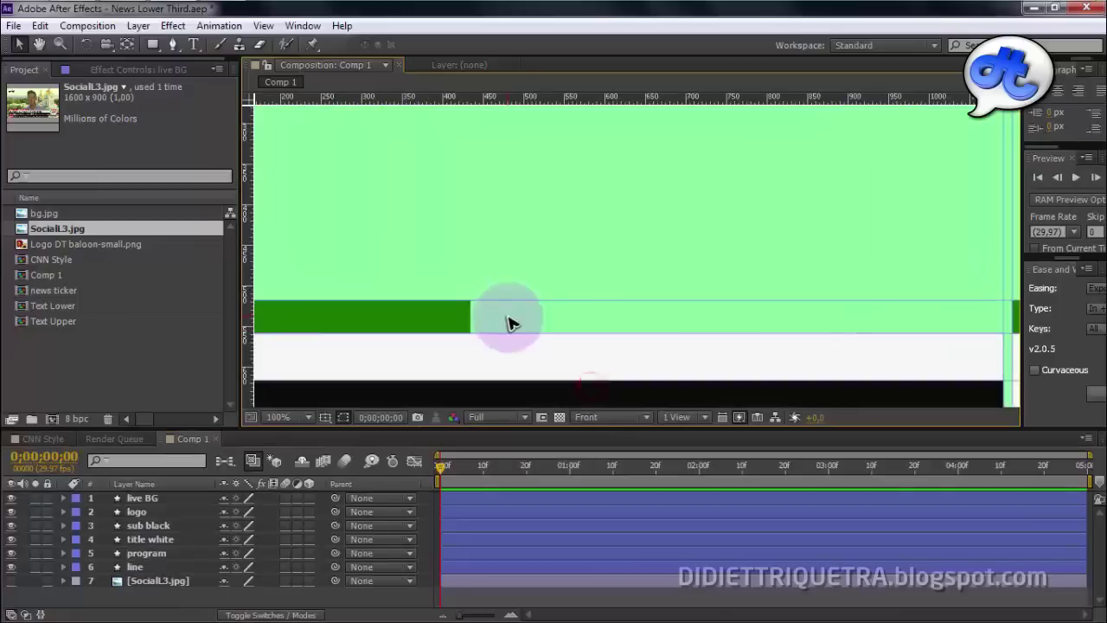
mouse_move(507, 247)
left_mouse_down()
mouse_move(815, 358)
mouse_move(660, 344)
mouse_move(477, 370)
left_mouse_up()
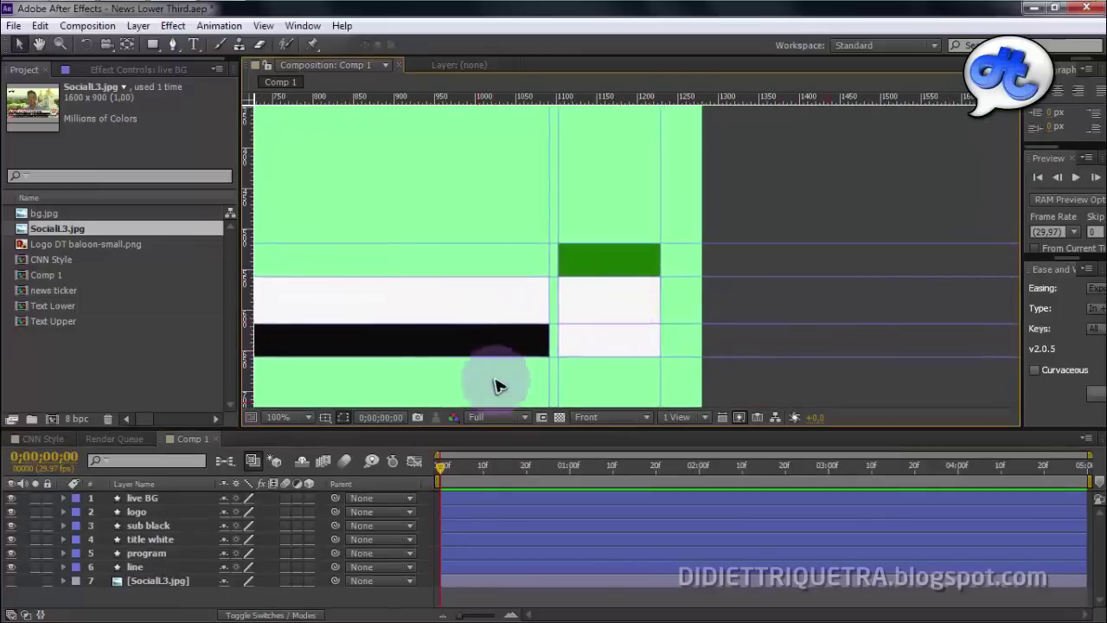
left_click(619, 304)
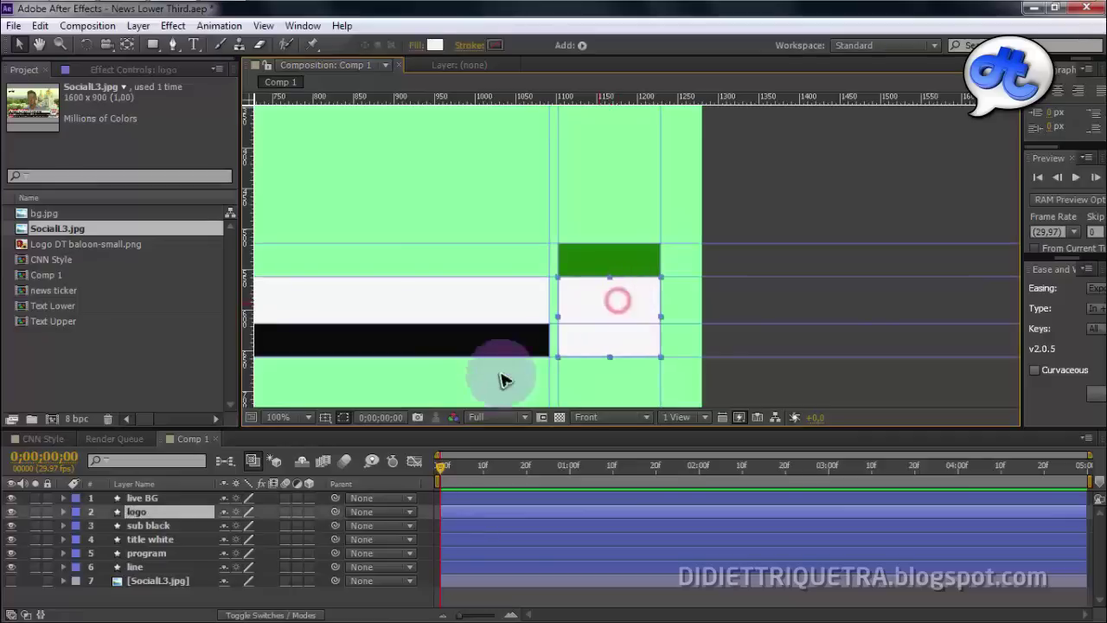
left_click(825, 381)
left_click(43, 214)
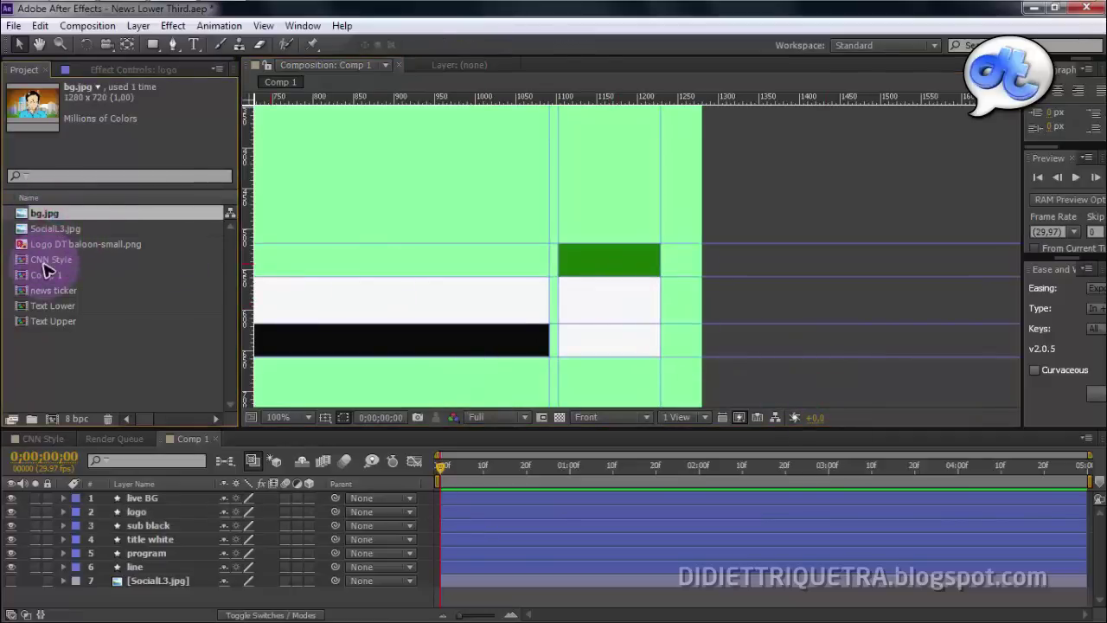
- Add Logo DT baloon-small.png to Comp 1, shrink it, and fit it inside the white logo box
left_click(61, 244)
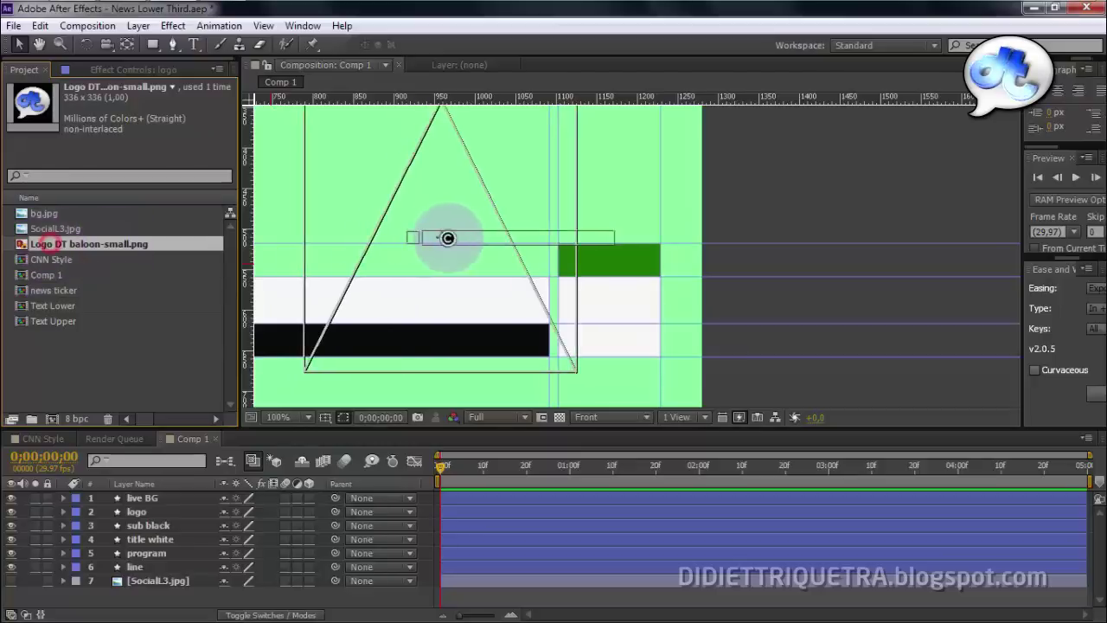
left_click_drag(54, 248, 446, 237)
left_click_drag(578, 373, 473, 271)
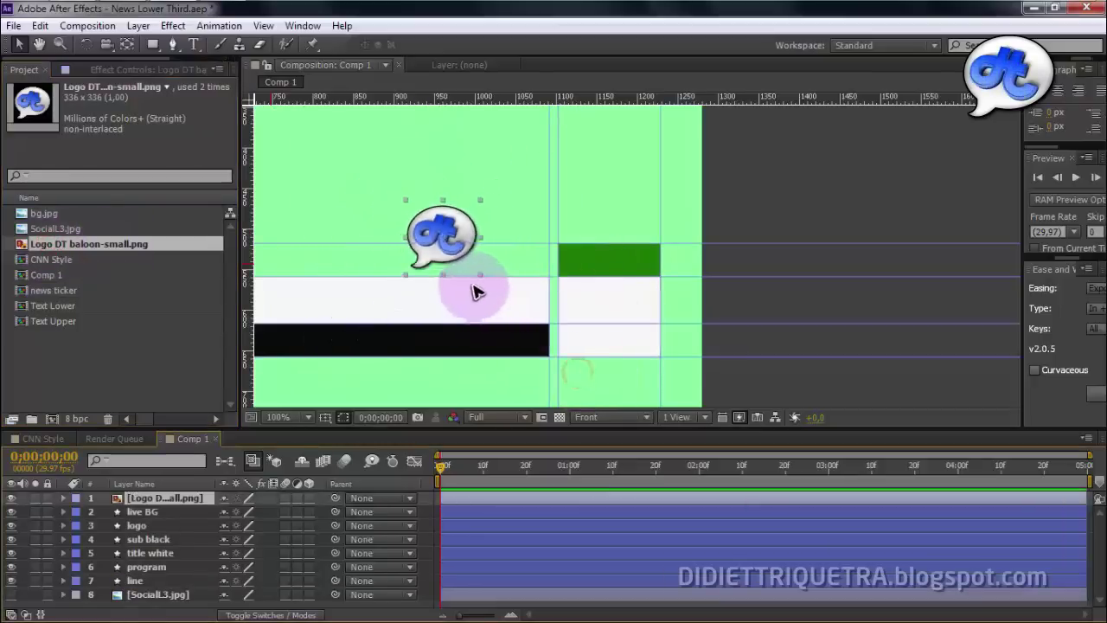
left_click_drag(447, 225, 620, 304)
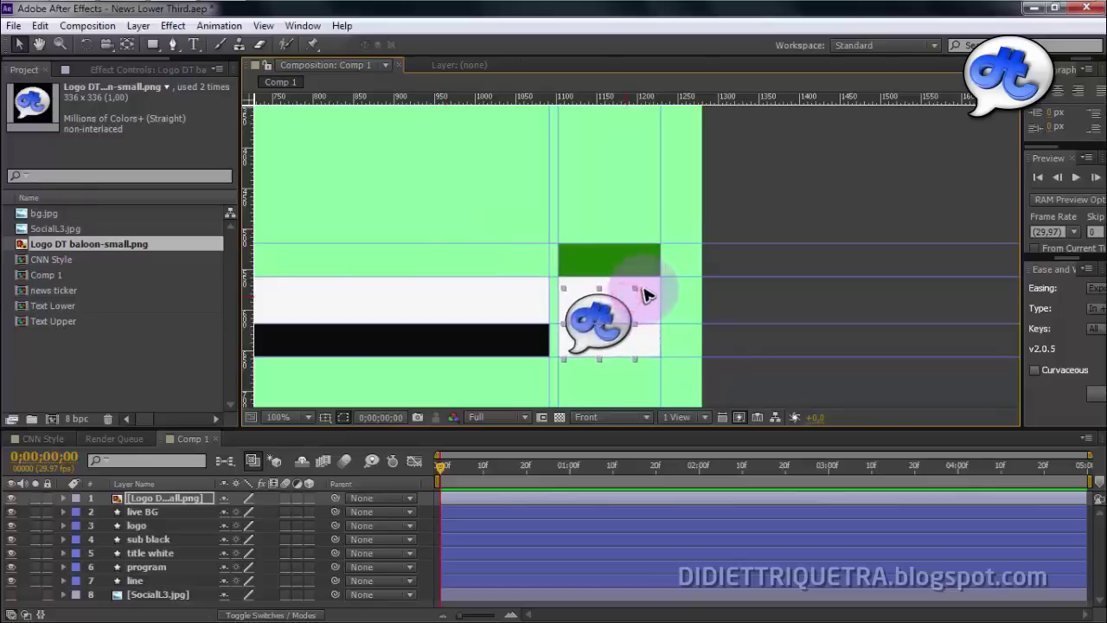
left_click_drag(611, 308, 620, 305)
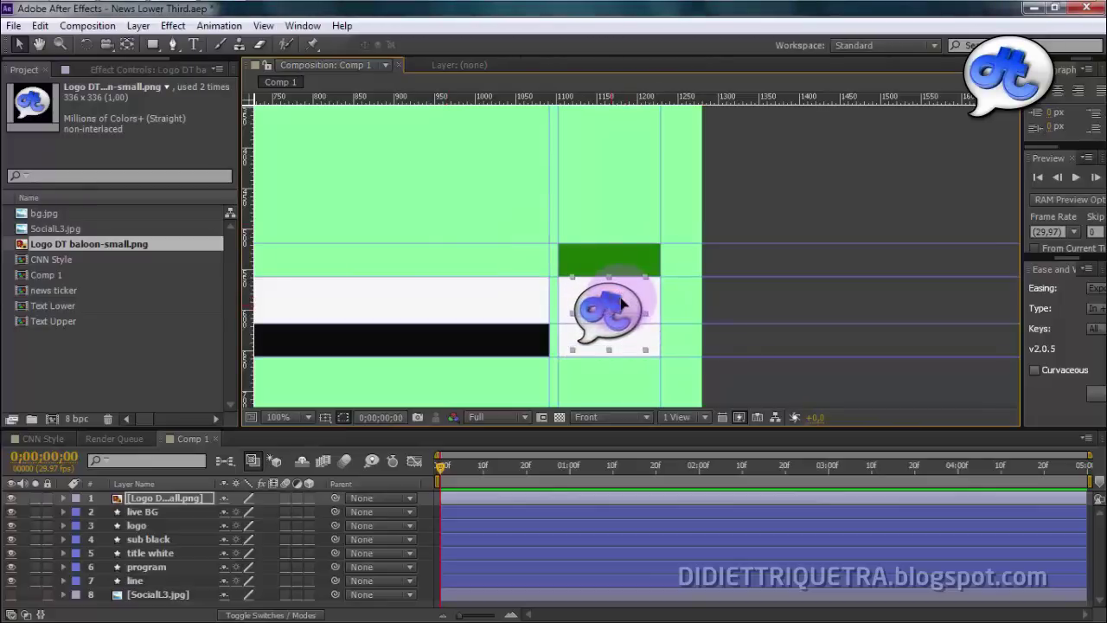
left_click(806, 304)
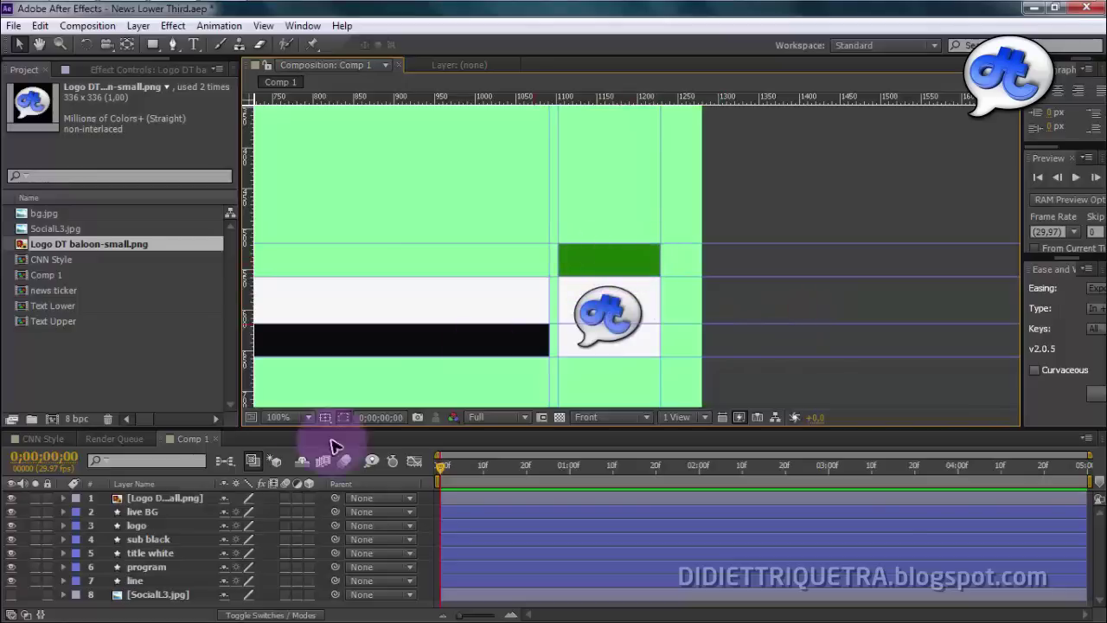
- Create a LIVE text layer and move it onto the green box
right_click(437, 506)
mouse_move(500, 334)
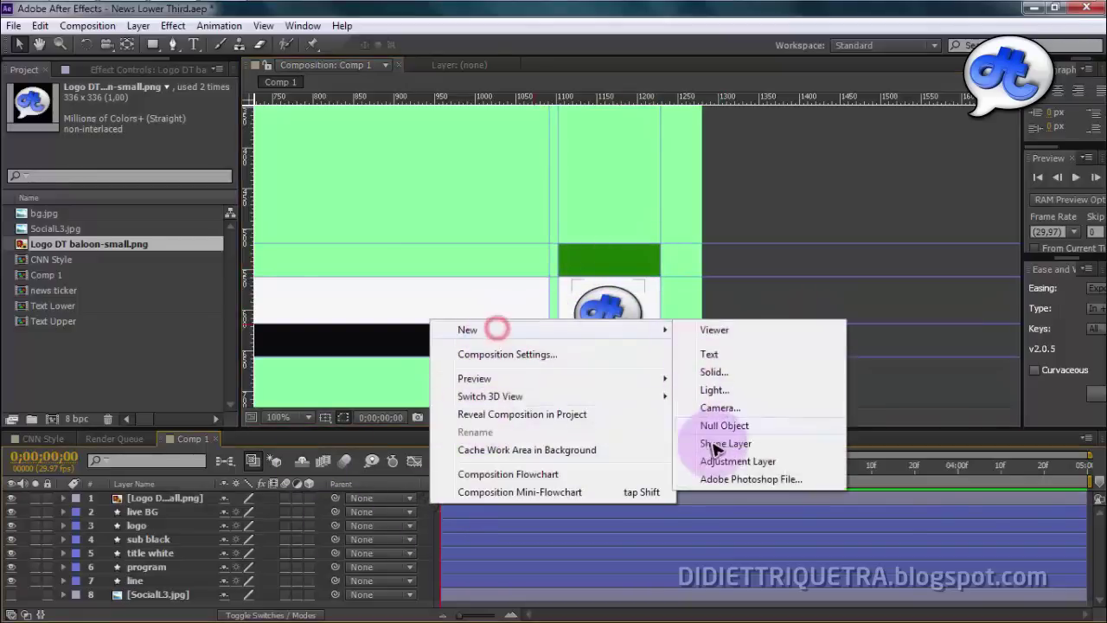
left_click(728, 355)
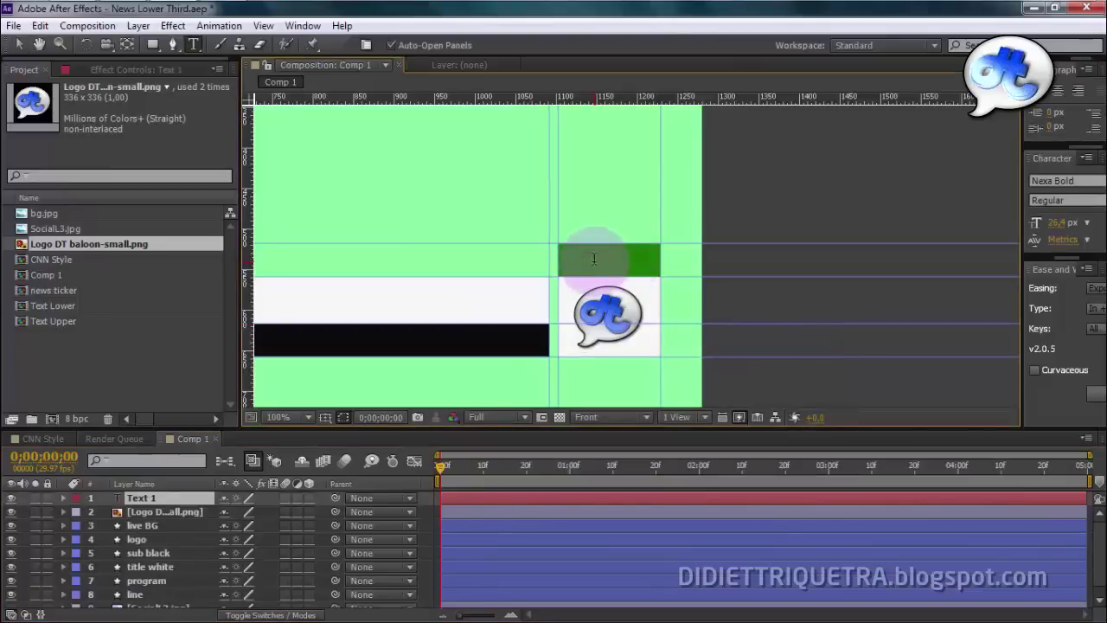
left_click(489, 237)
key("comma")
key("comma")
type("LIVE")
left_click(452, 181)
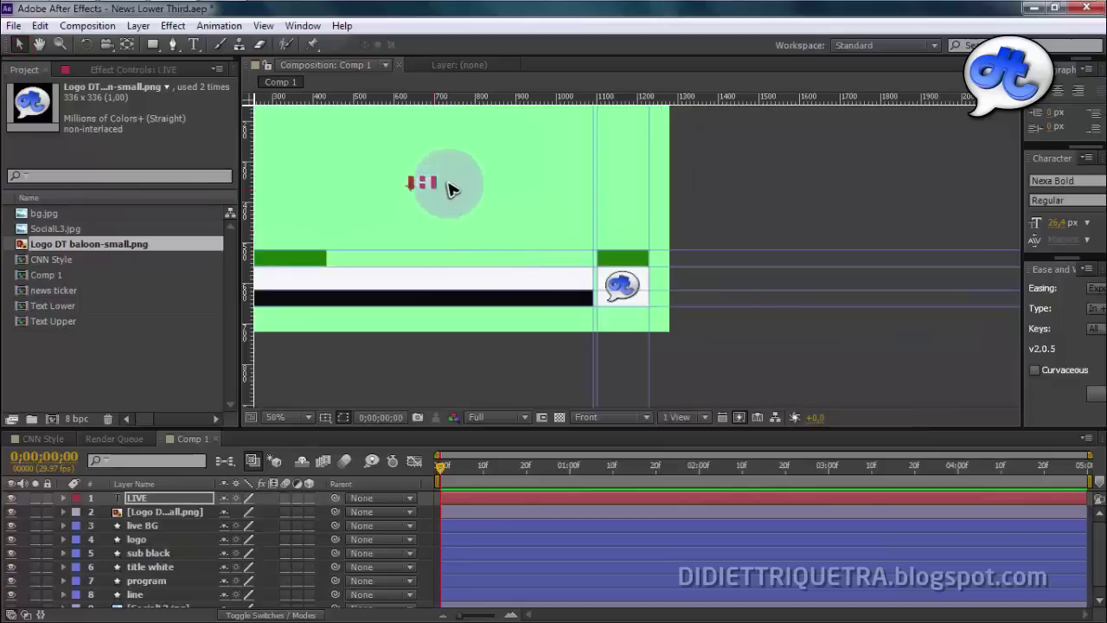
left_click(426, 182)
left_click(637, 270)
left_click(545, 253)
left_click(468, 208)
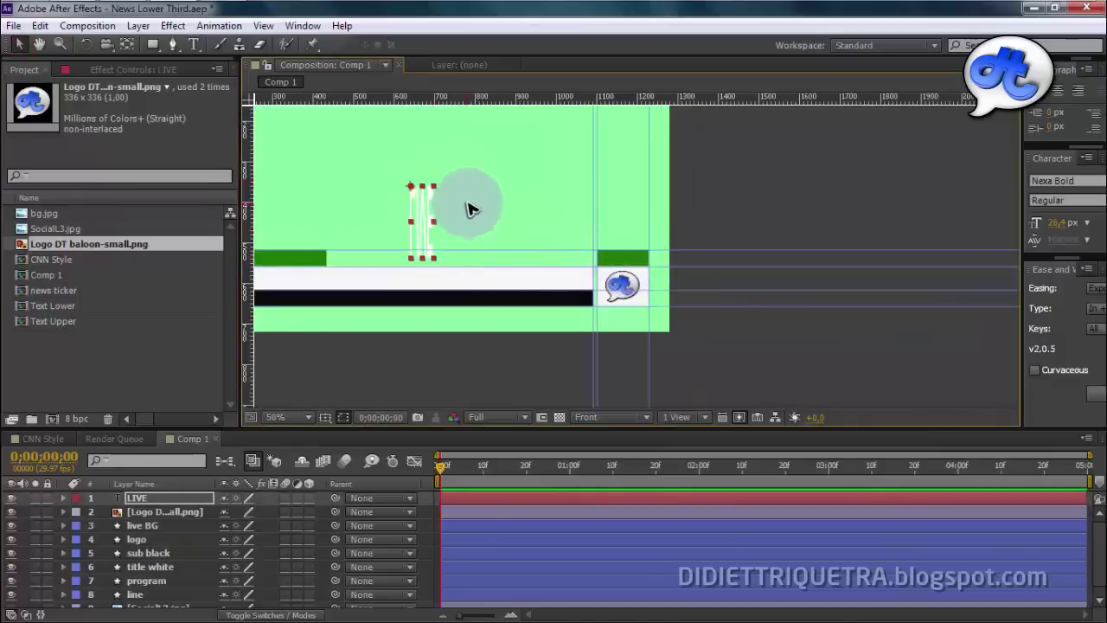
left_click_drag(425, 184, 657, 266)
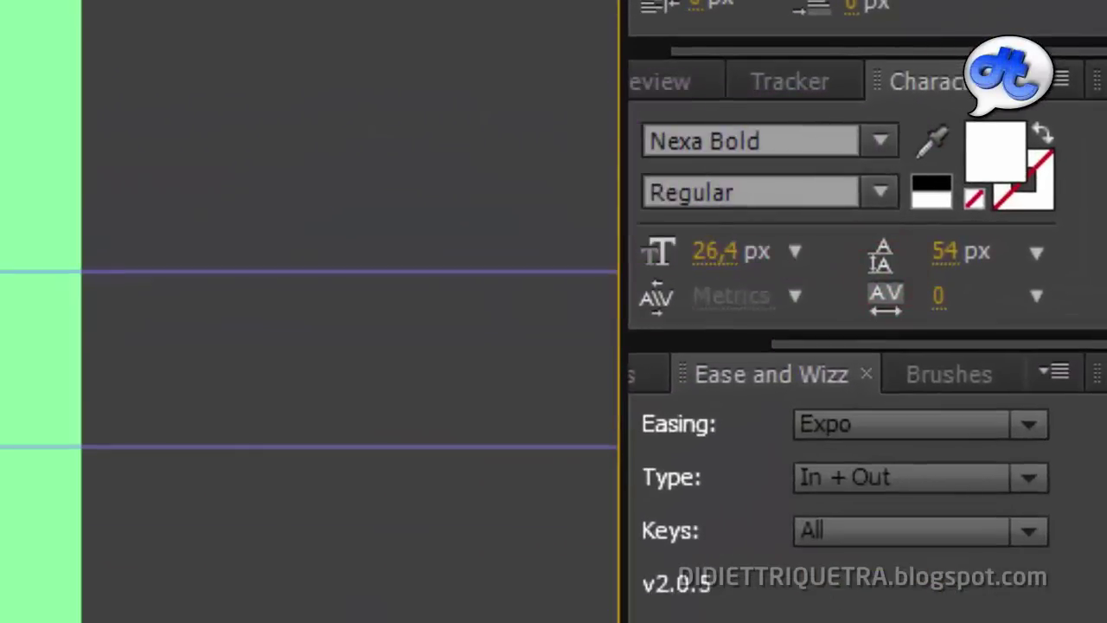
- Set the LIVE text font to Raleway Bold
left_click(740, 141)
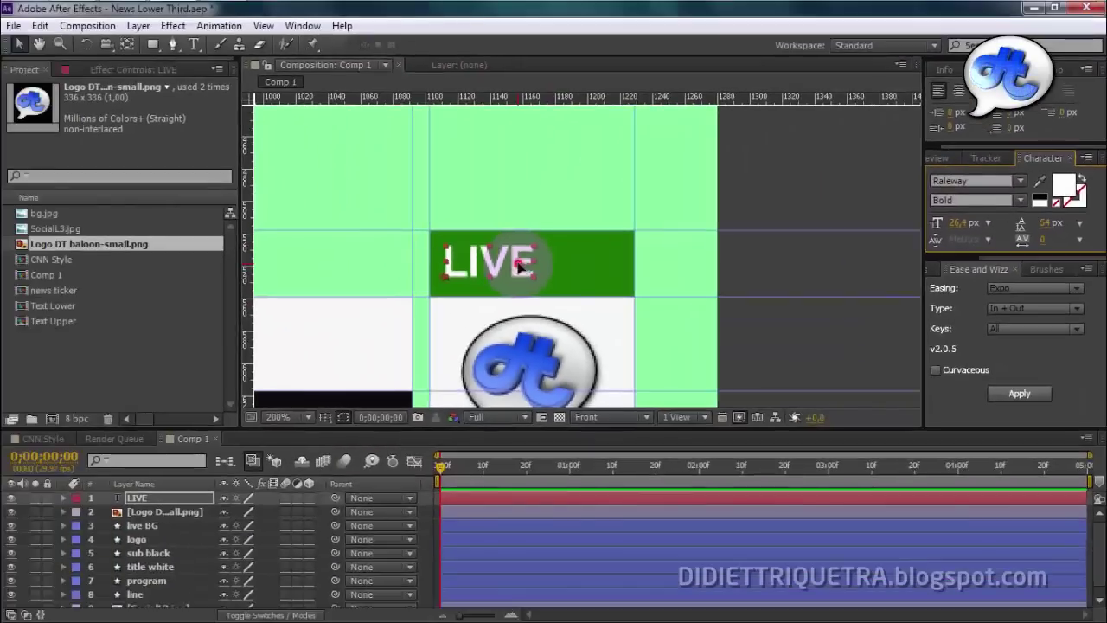
left_click(975, 180)
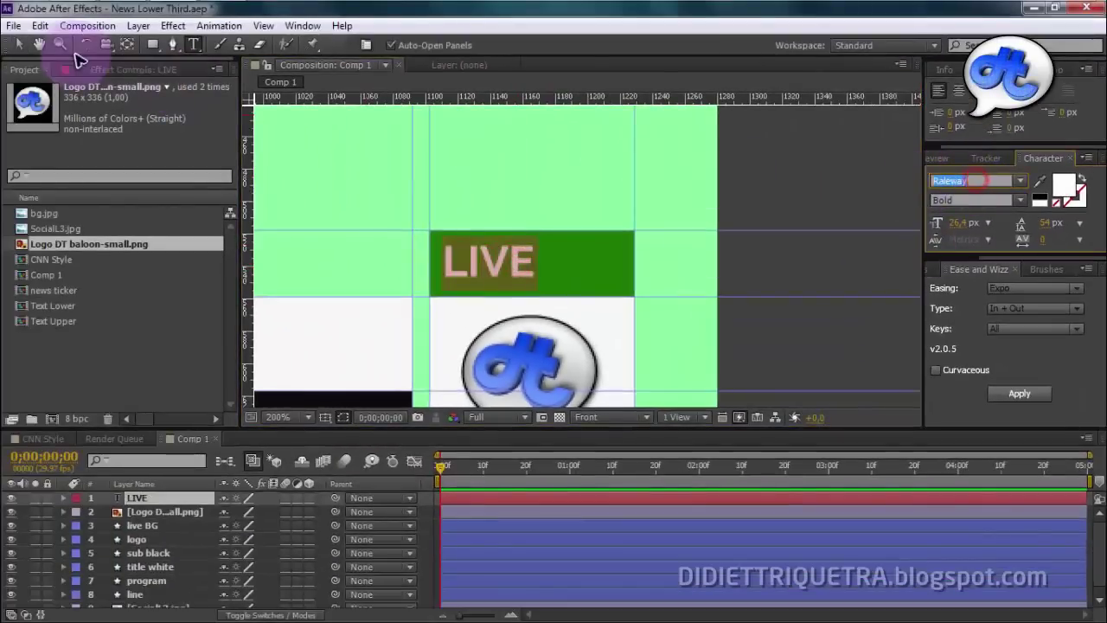
left_click(19, 44)
left_click(545, 279)
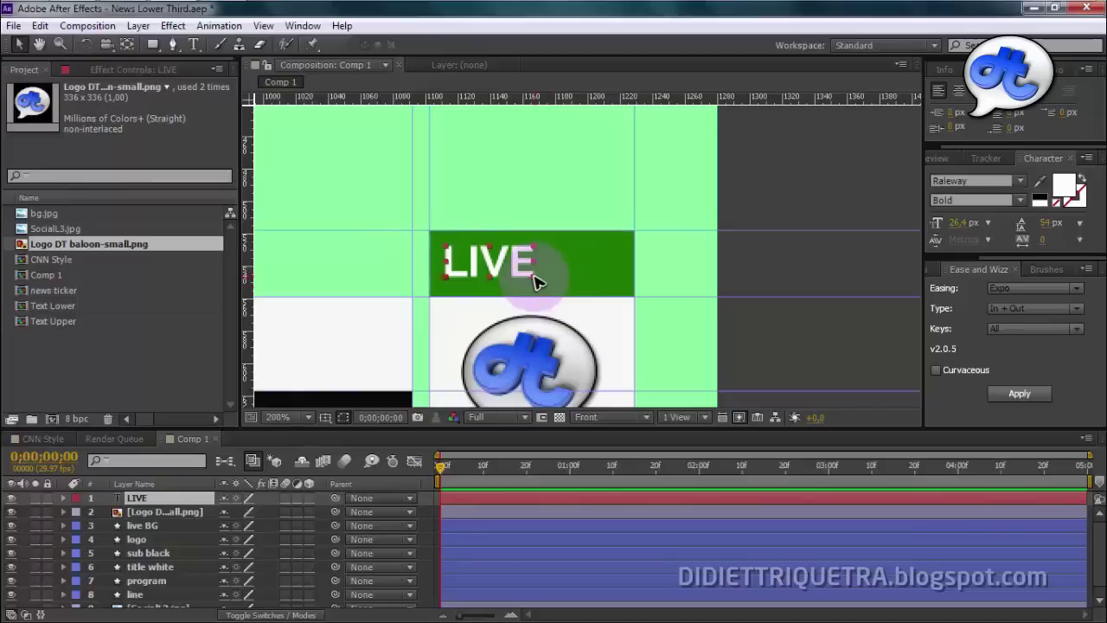
left_click(545, 269)
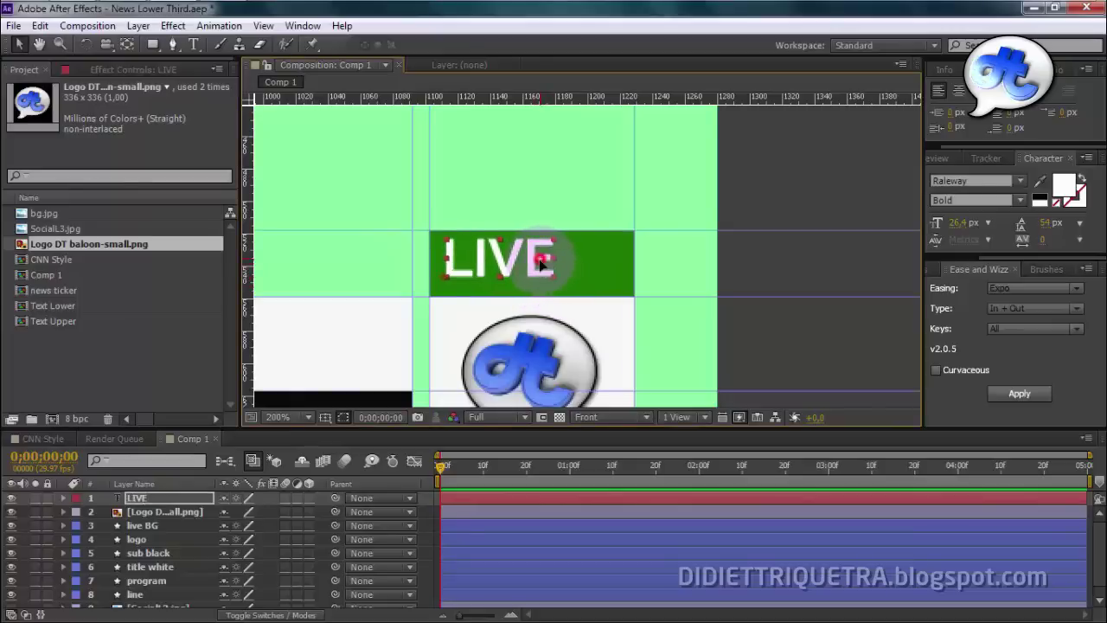
- Increase the LIVE text tracking in the Character panel so the letters spread wide
left_click(1047, 288)
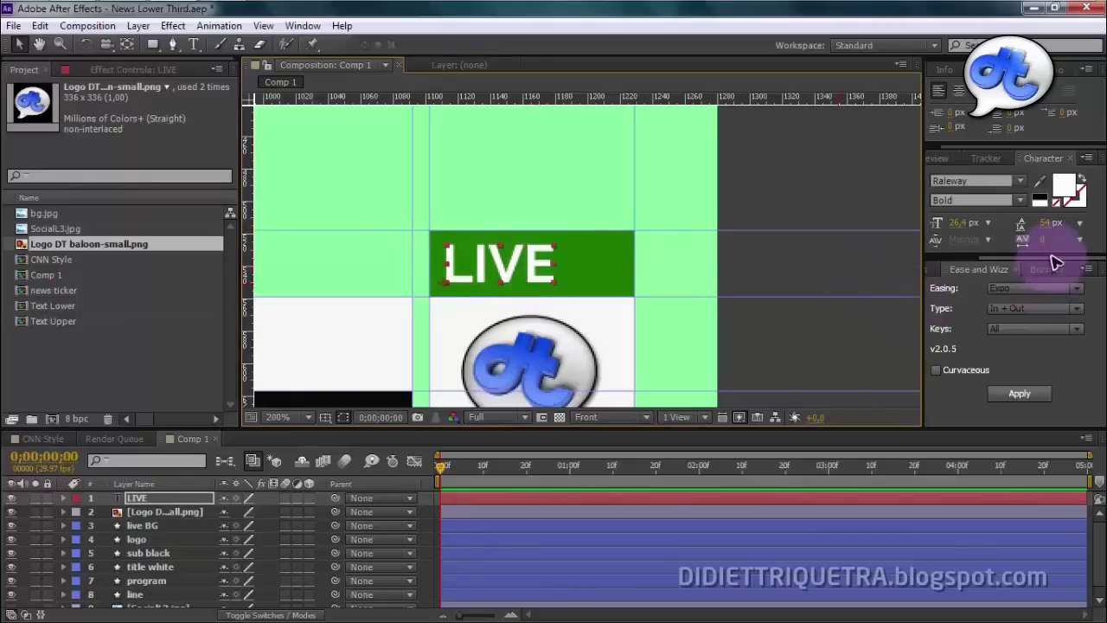
left_click_drag(1054, 260, 1011, 331)
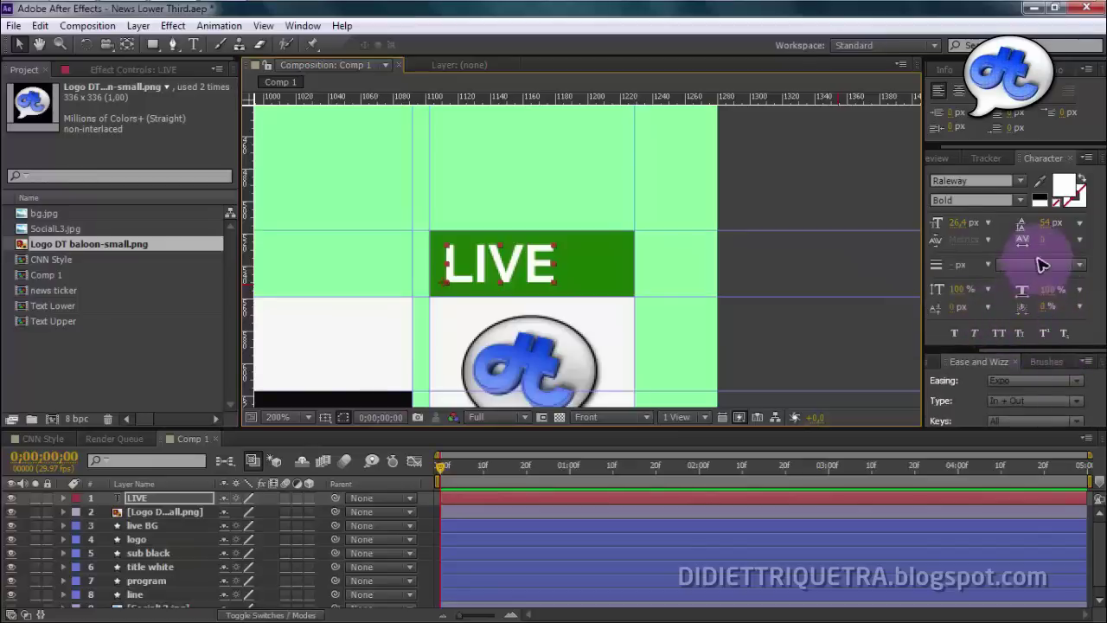
left_click_drag(1041, 248, 1043, 242)
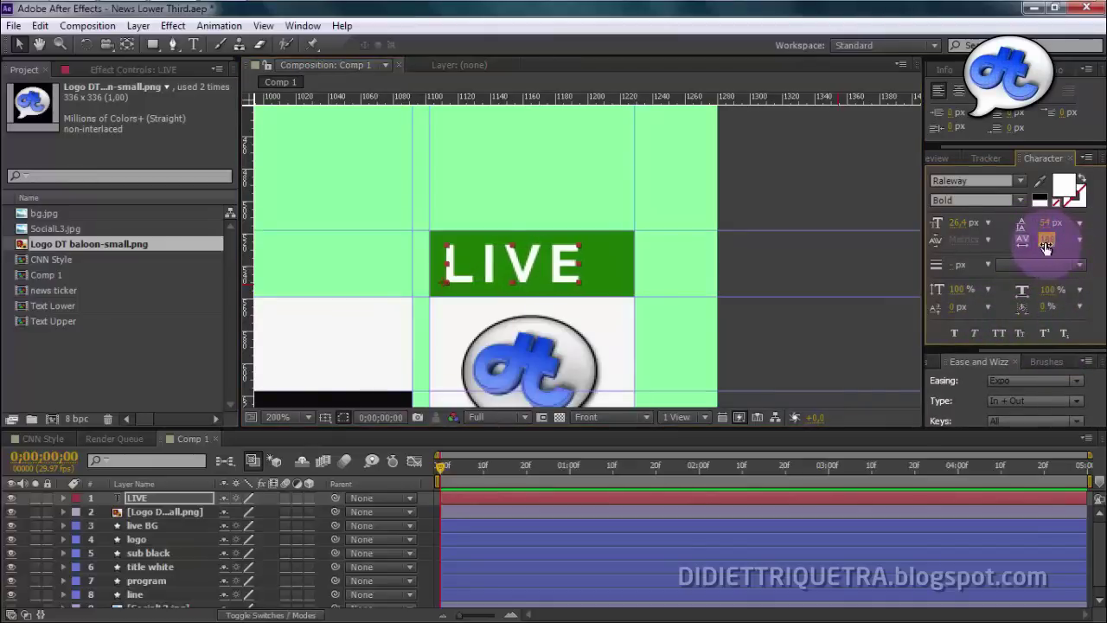
mouse_move(1044, 242)
left_mouse_down()
mouse_move(1091, 241)
mouse_move(1056, 244)
left_mouse_up()
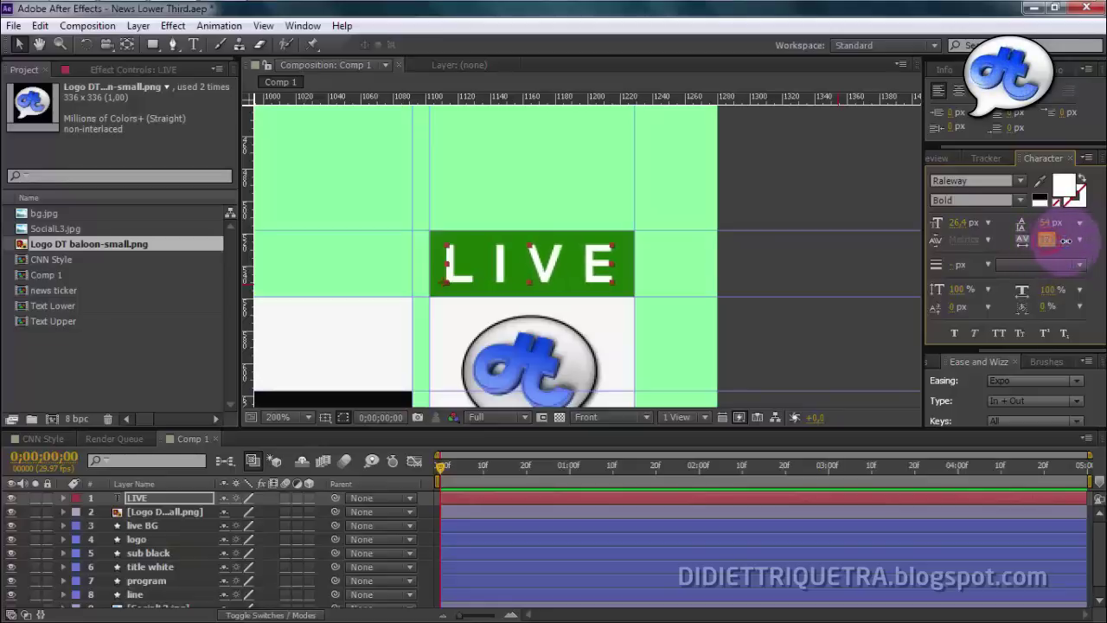
left_click(822, 257)
- Pan the view toward the left end of the lower third
key("h")
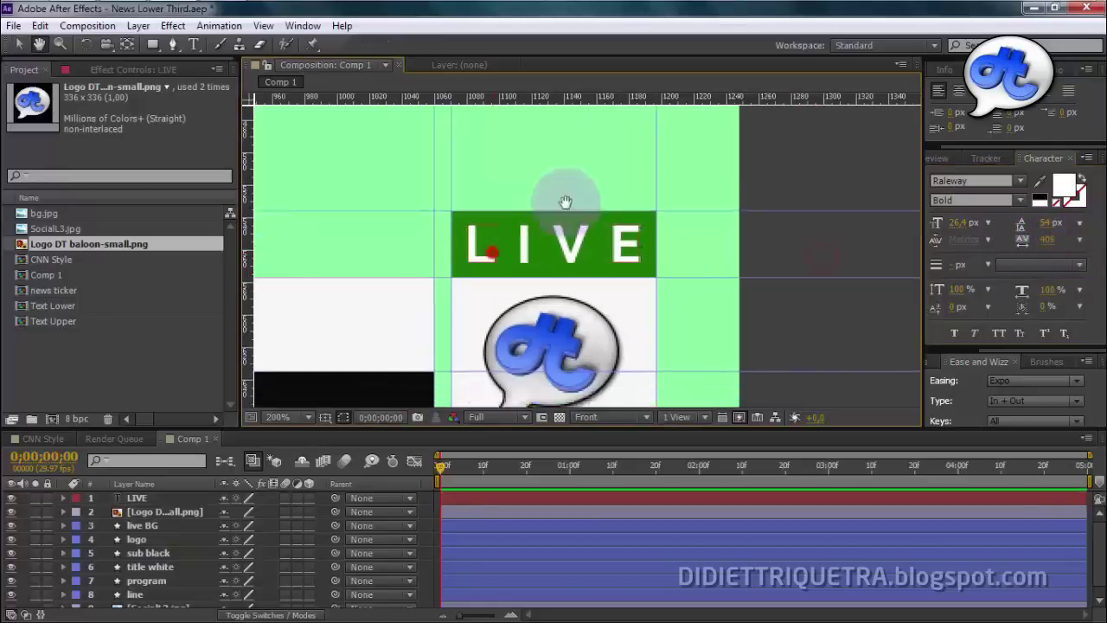
mouse_move(492, 250)
left_mouse_down()
mouse_move(333, 256)
mouse_move(413, 234)
mouse_move(608, 233)
left_mouse_up()
left_click_drag(363, 227, 647, 232)
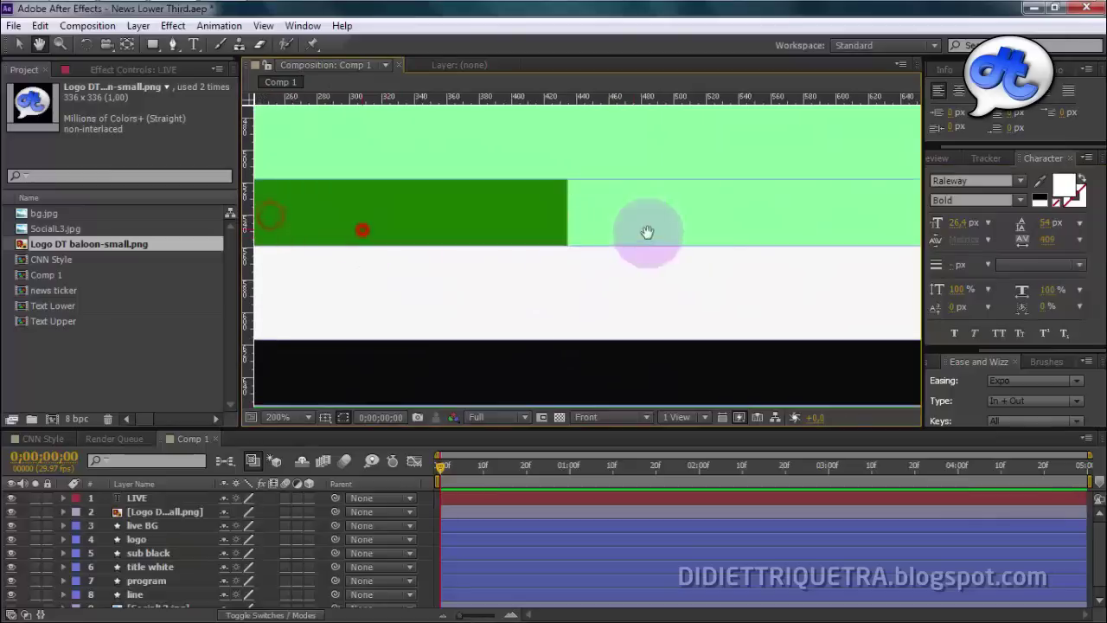
left_click_drag(513, 236, 778, 227)
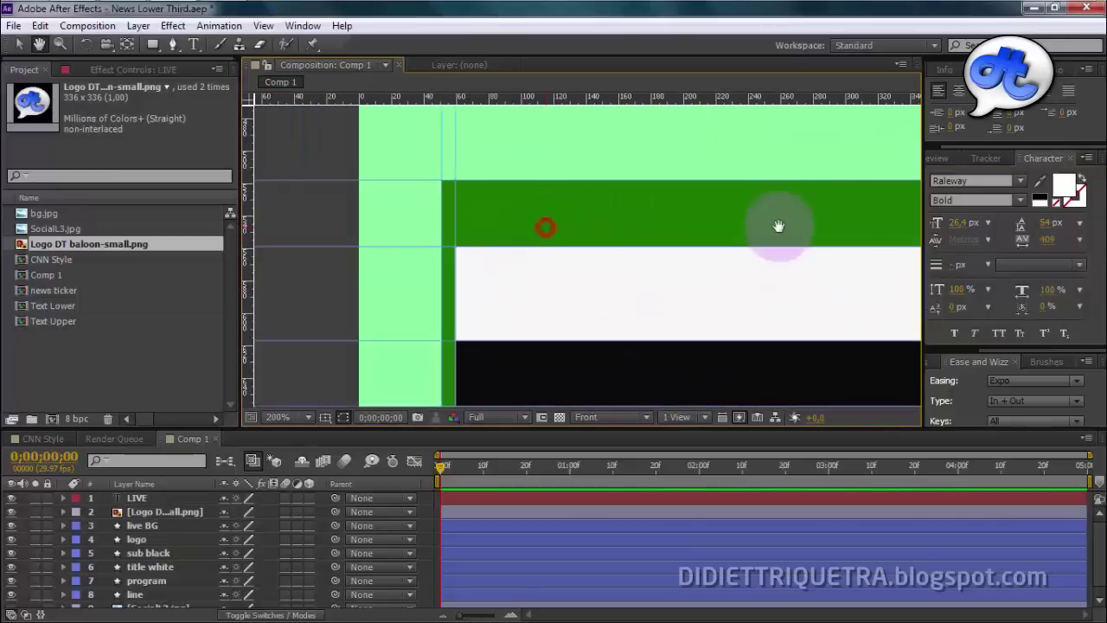
right_click(430, 519)
left_click(480, 343)
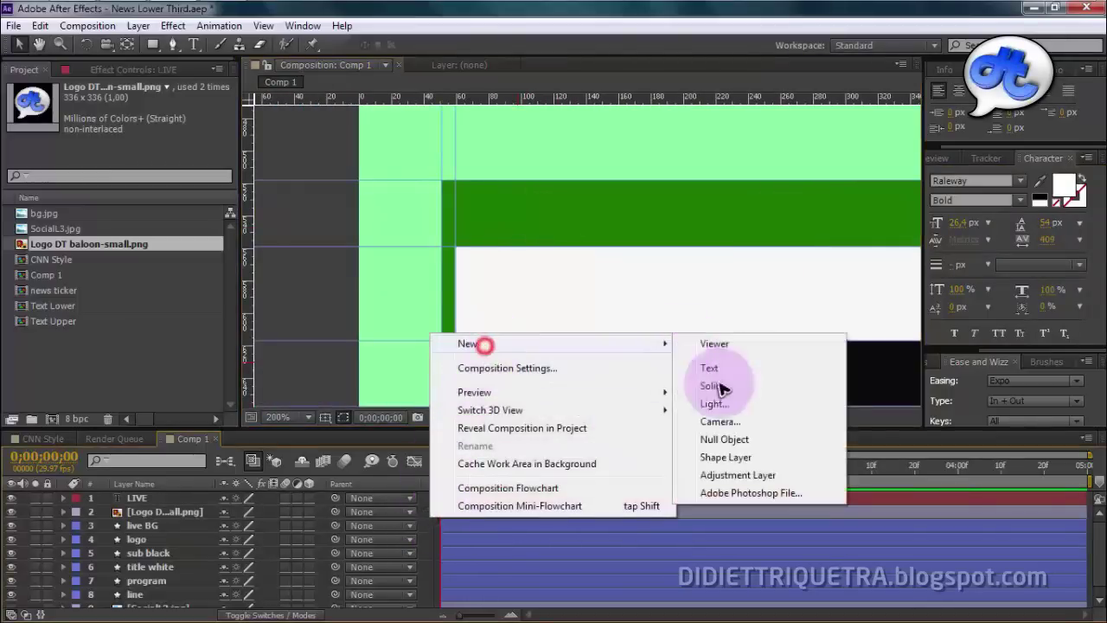
- Delete an accidental shape layer, then add a 'topik terkini' text layer on the green bar
left_click(730, 461)
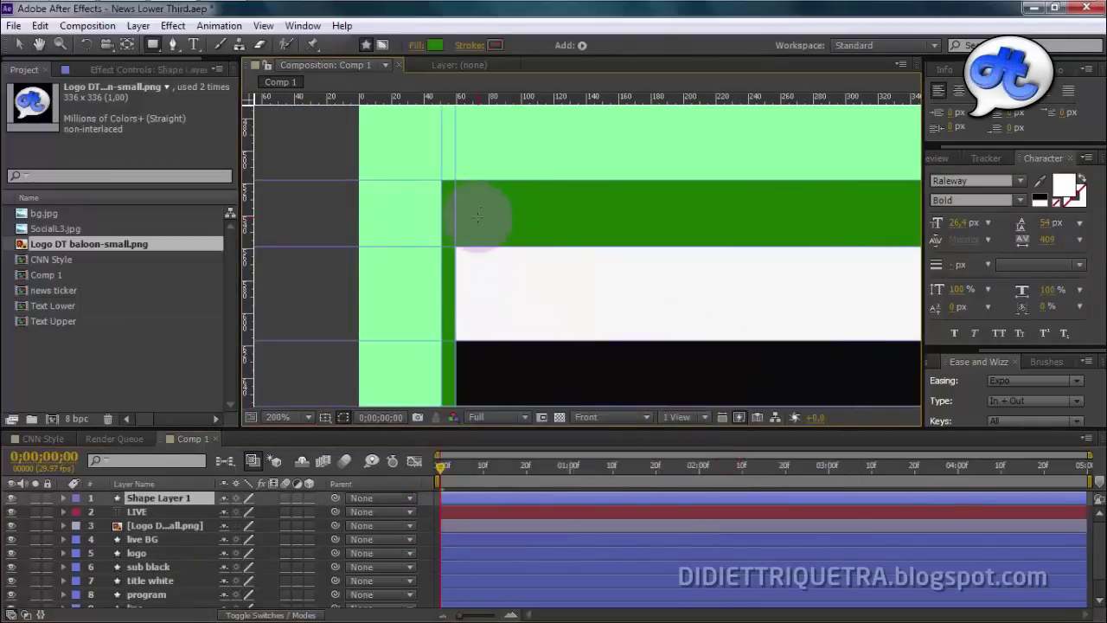
key("Delete")
right_click(425, 507)
mouse_move(499, 338)
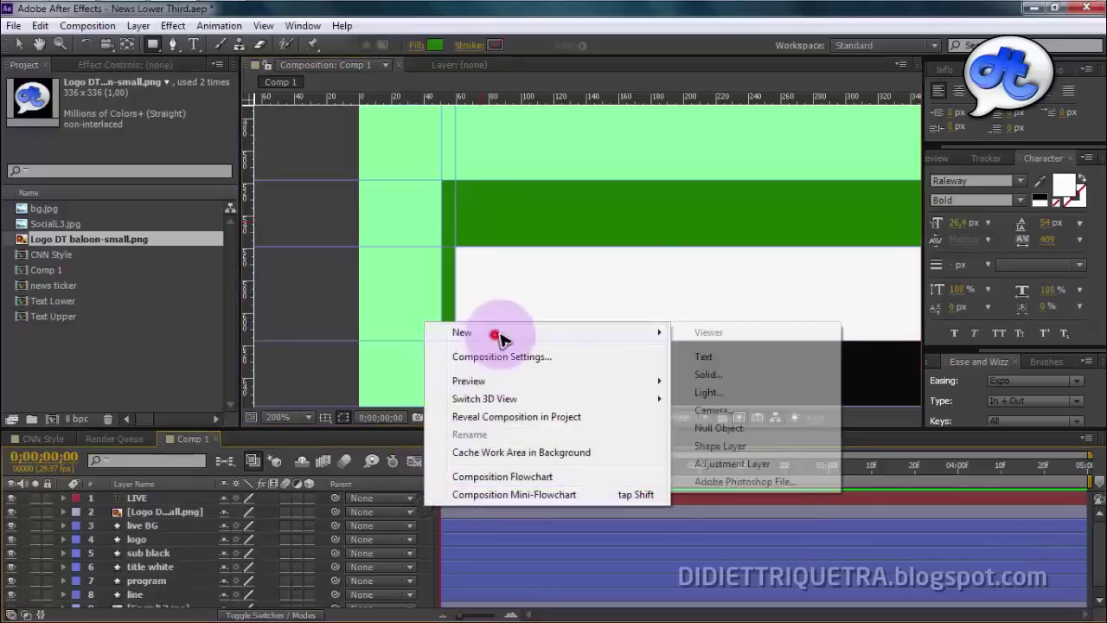
left_click(704, 356)
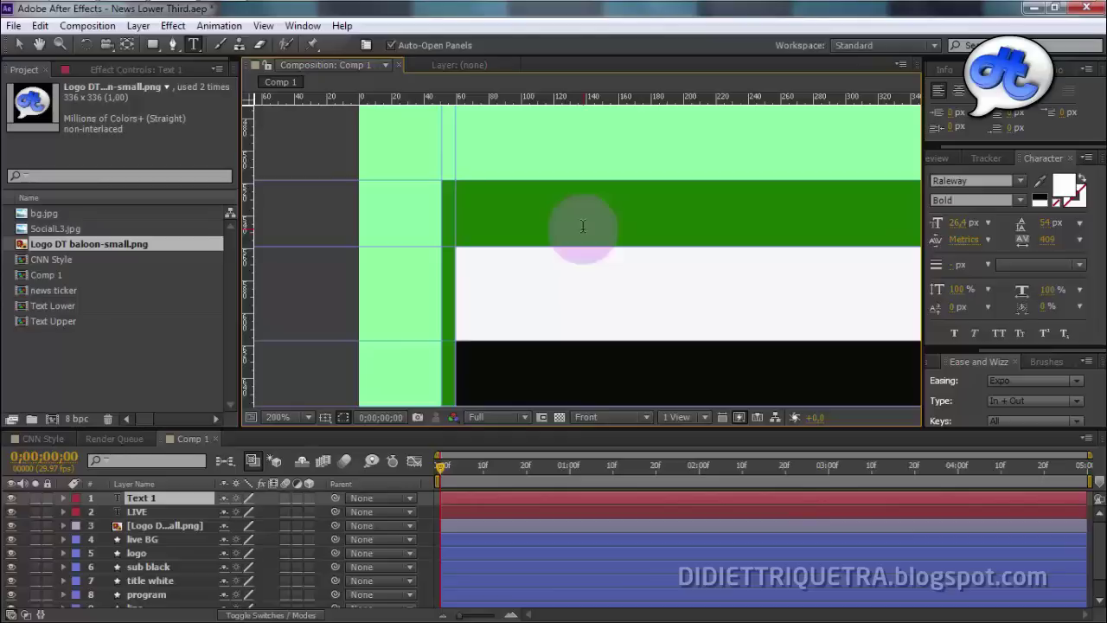
left_click(60, 45)
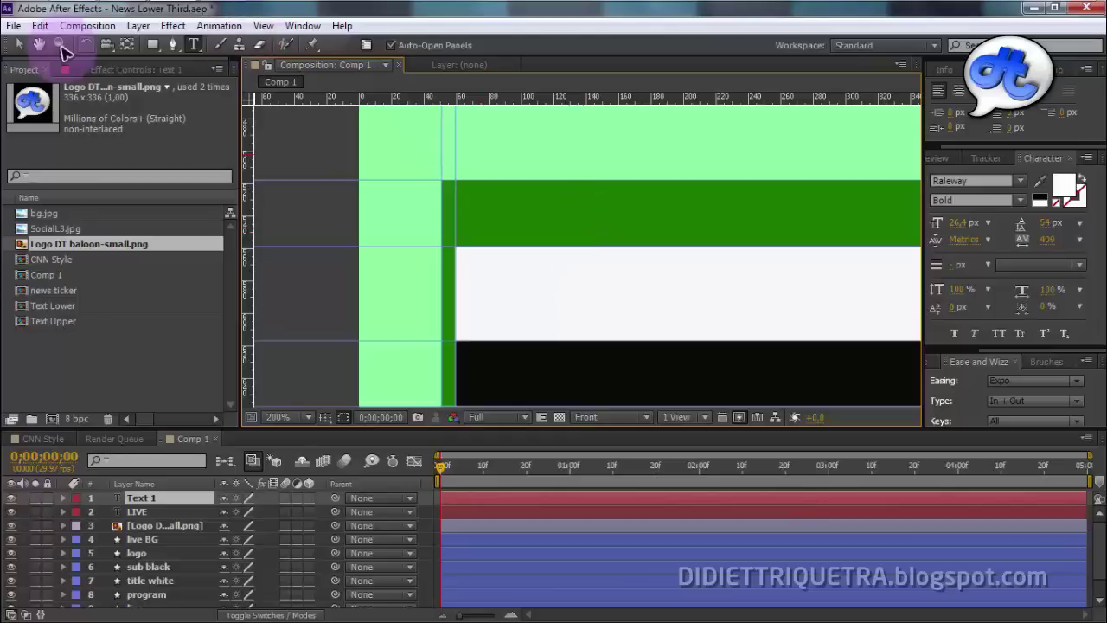
left_click(753, 284, "alt")
left_click(723, 267, "alt")
left_click(798, 173, "alt")
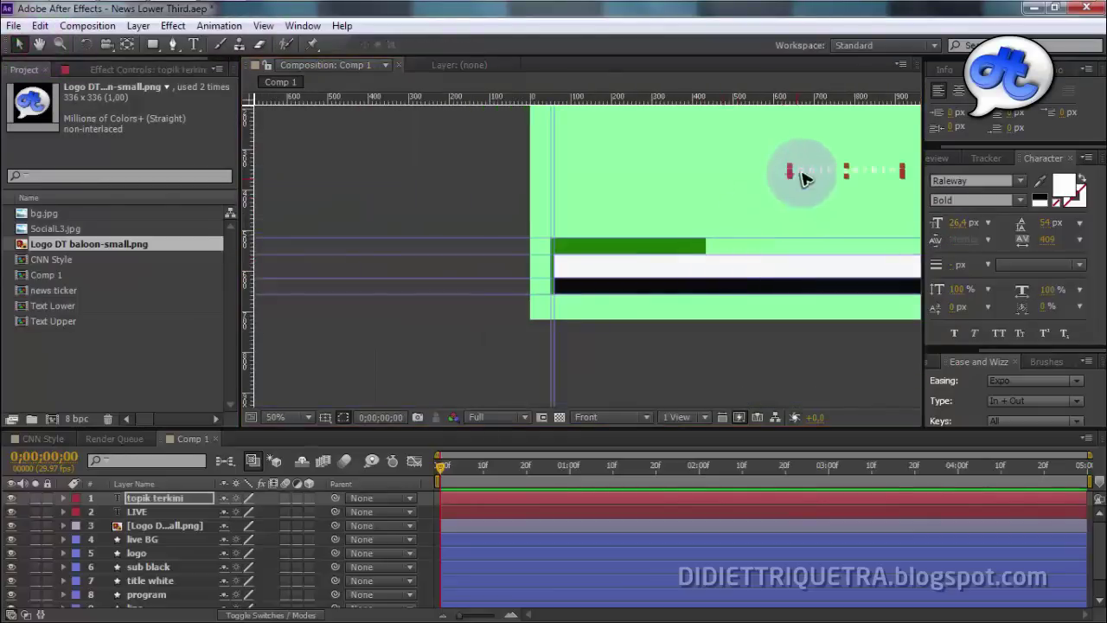
left_click_drag(772, 190, 611, 241)
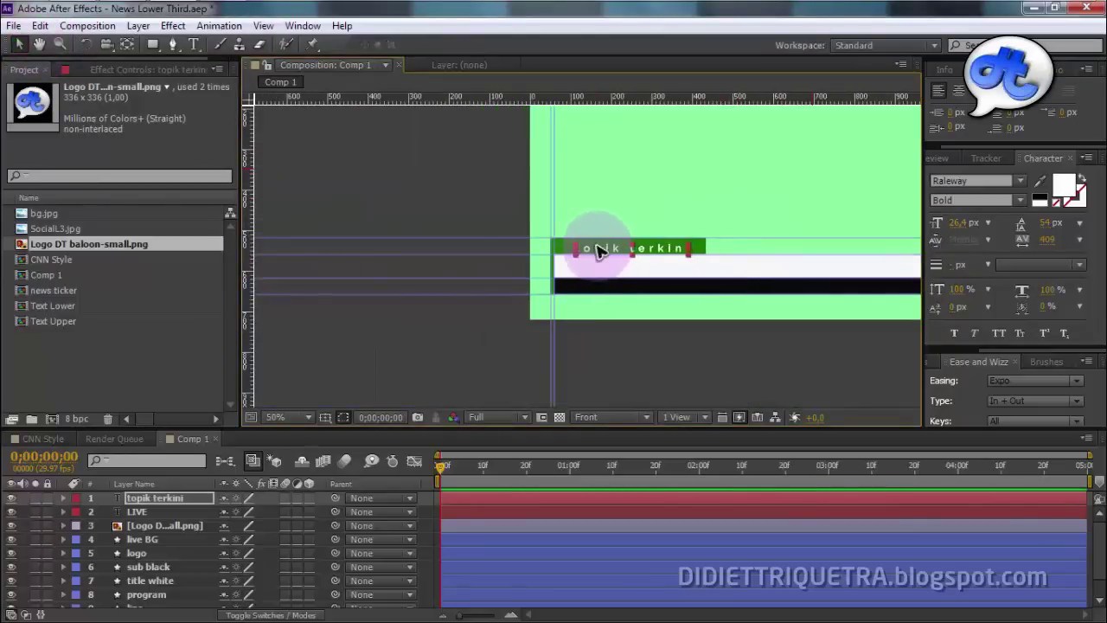
- Make the title All Caps with tracking 0, then nudge it left and up
double_click(593, 247)
scroll(593, 248, "up", 1)
scroll(741, 264, "up", 1)
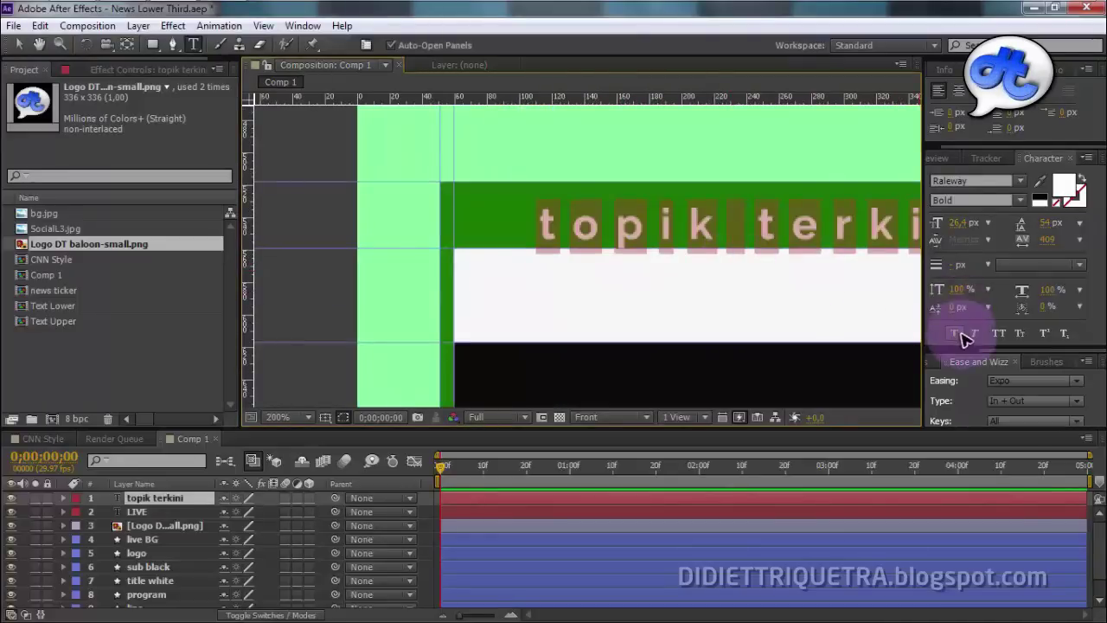
left_click(997, 335)
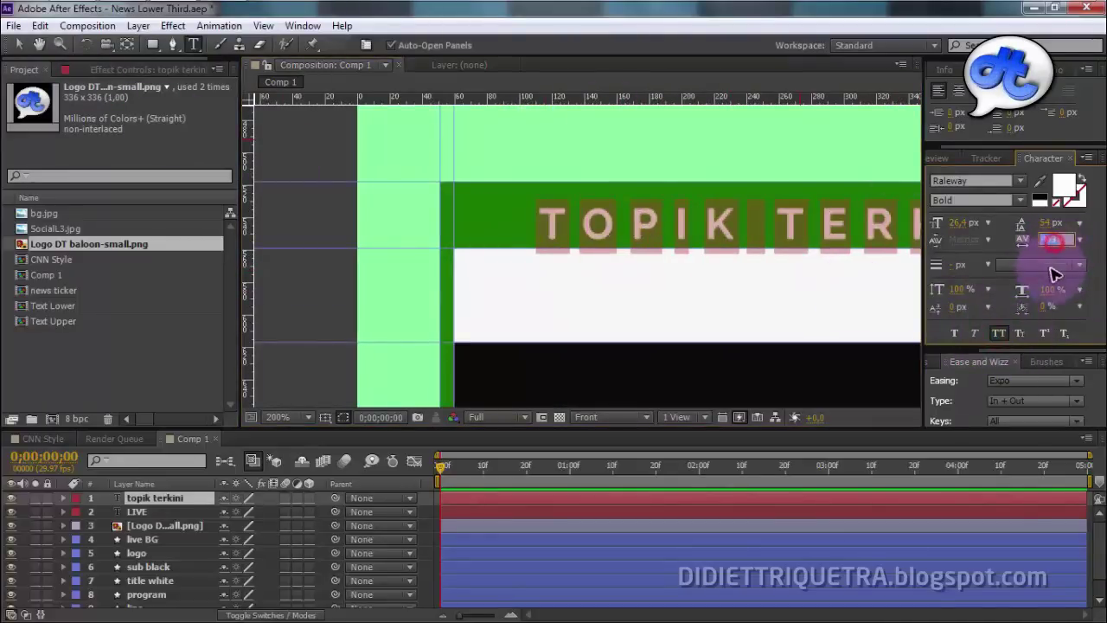
left_click(1082, 240)
left_click(1063, 363)
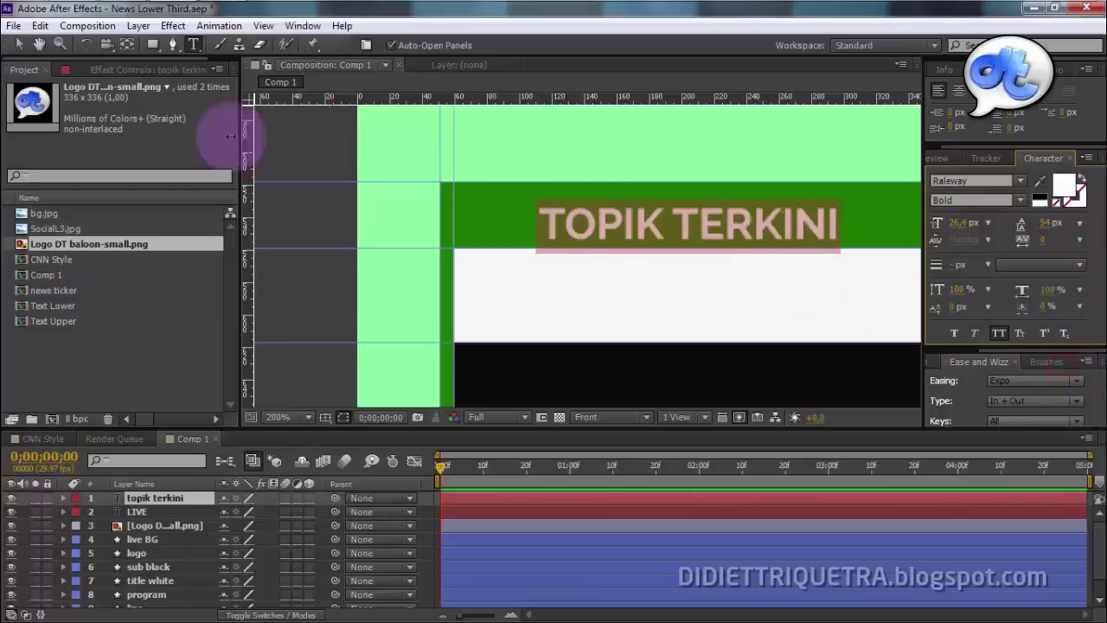
left_click(16, 48)
left_click_drag(617, 230, 549, 218)
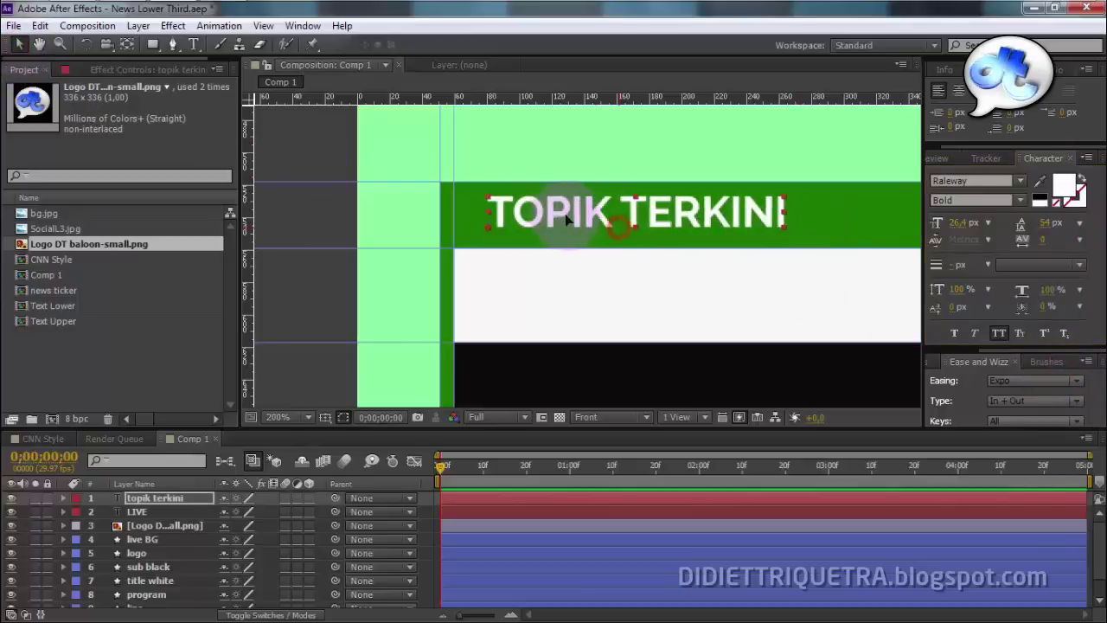
- Move the TOPIK TERKINI anchor point to the text's left edge with the Pan Behind tool
left_click_drag(696, 270, 610, 300)
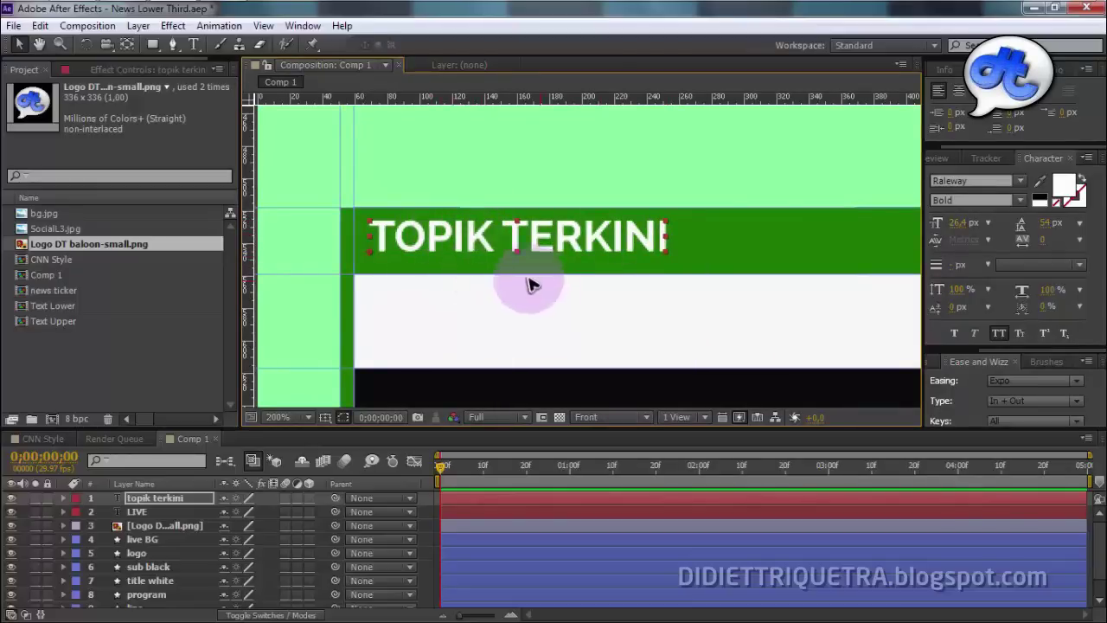
left_click(947, 70)
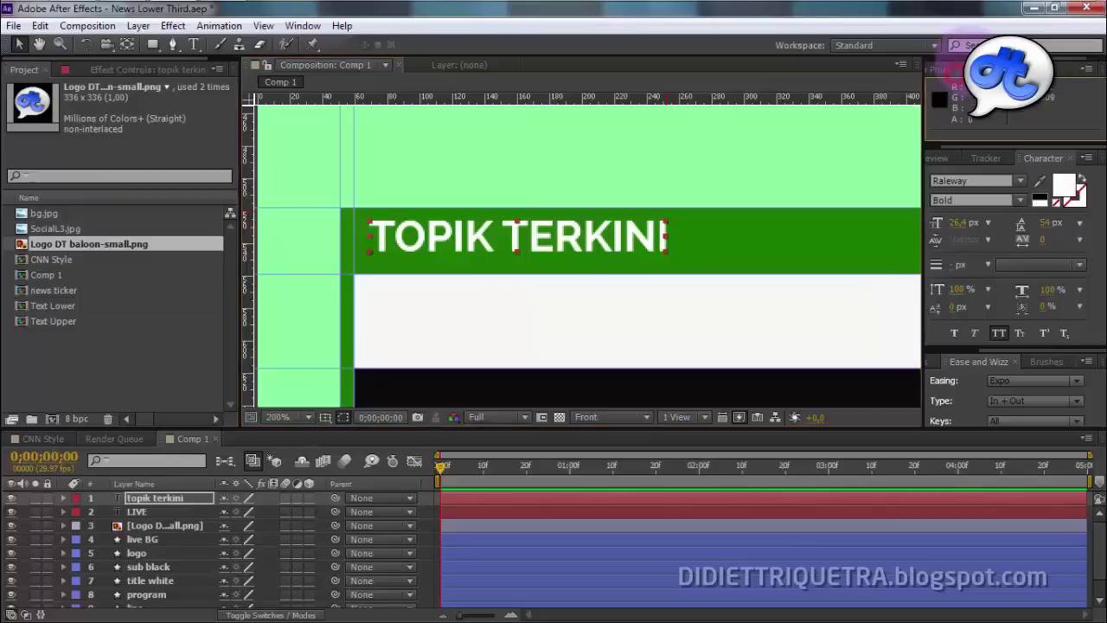
left_click(951, 69)
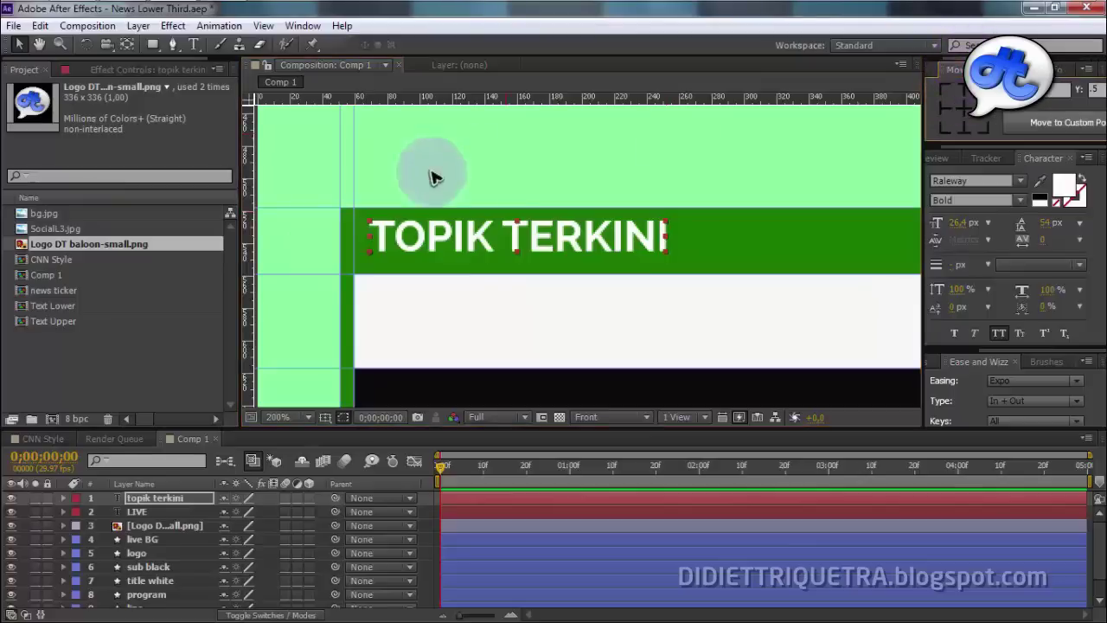
key("period")
left_click_drag(383, 217, 619, 215)
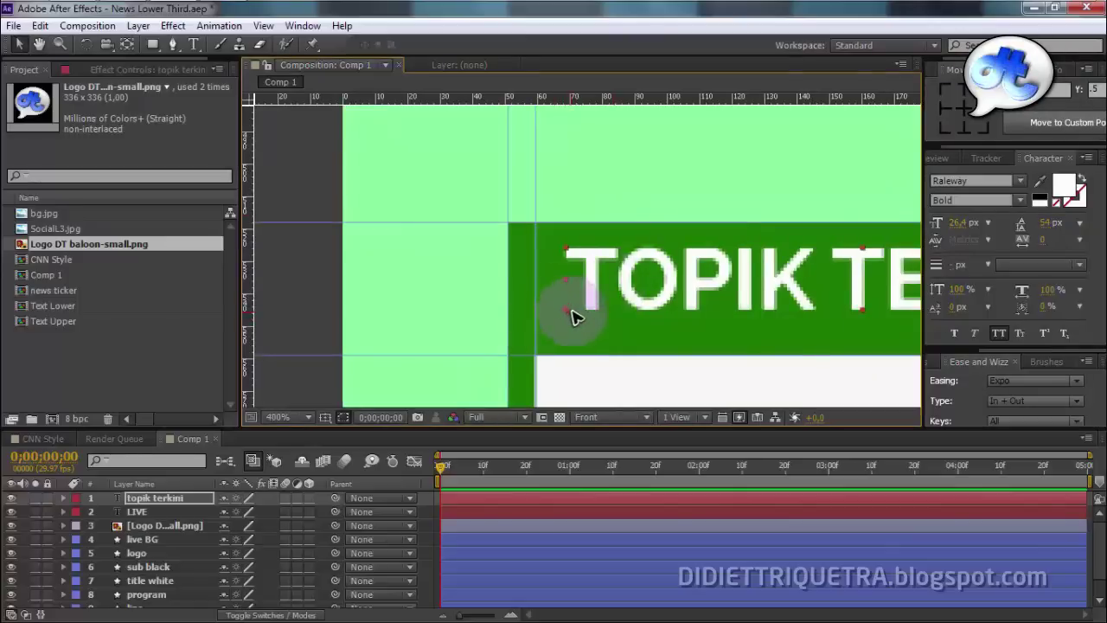
left_click(127, 44)
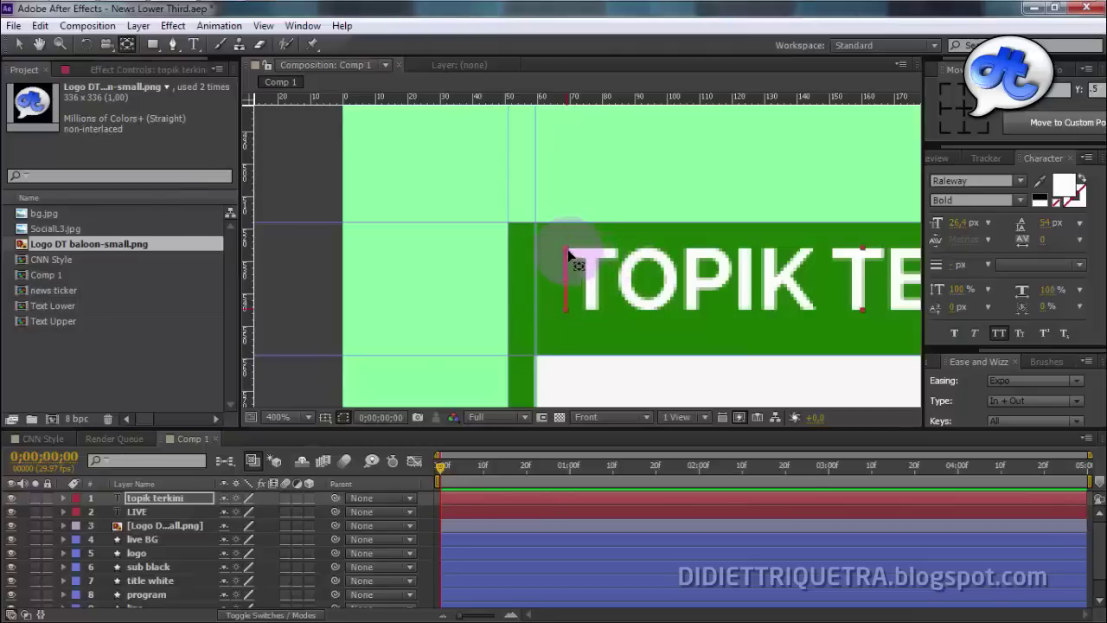
mouse_move(564, 251)
left_mouse_down()
mouse_move(593, 259)
mouse_move(569, 256)
left_mouse_up()
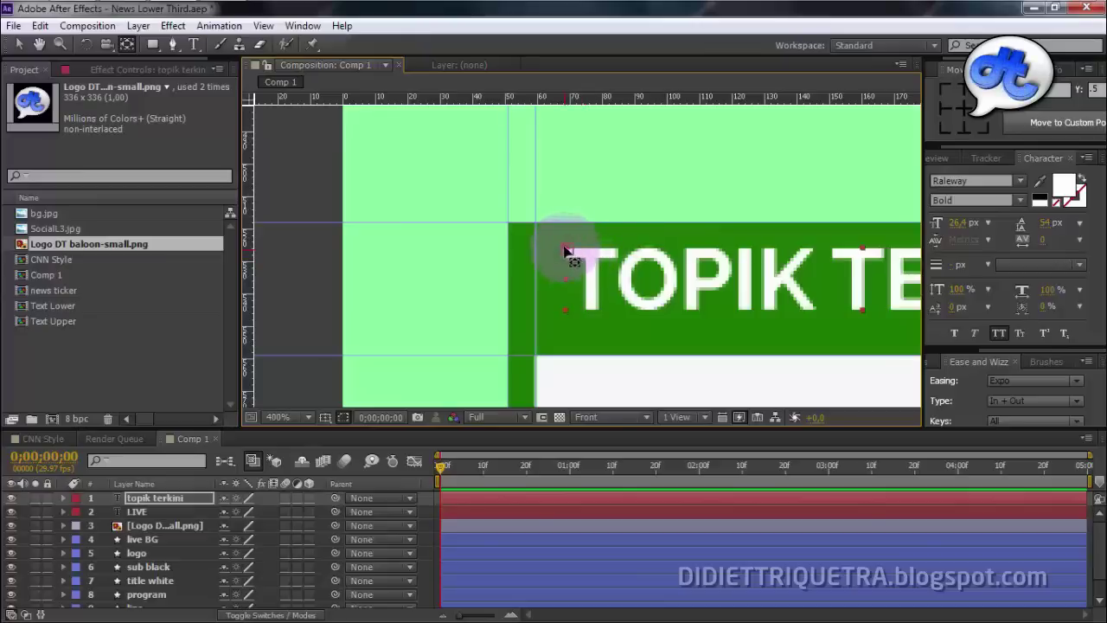
left_click(19, 44)
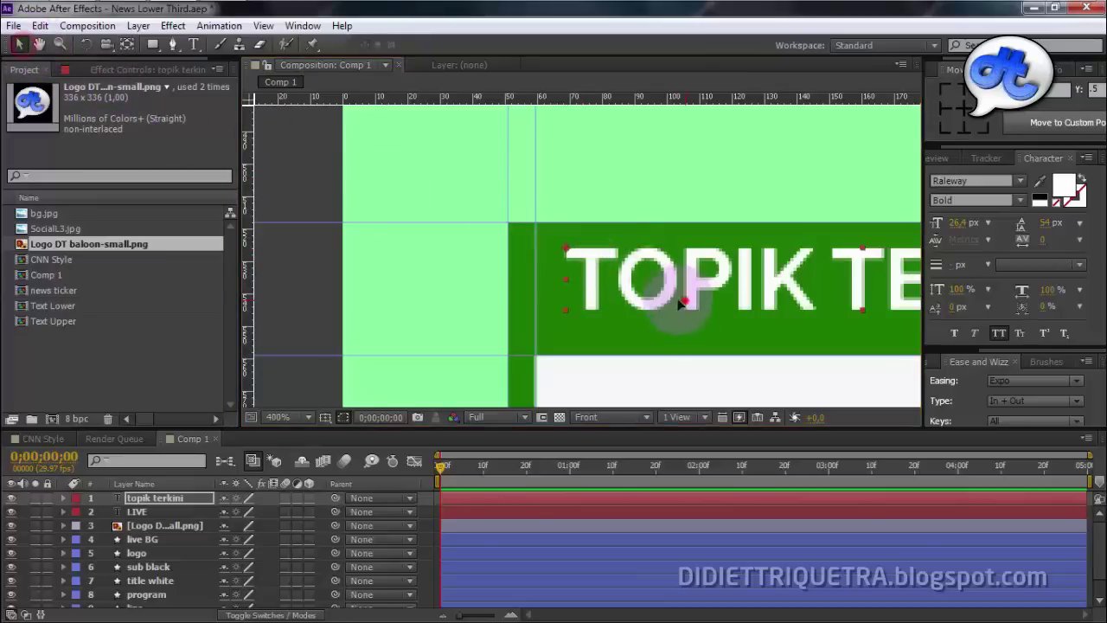
- Realign the green program bar and title near the bar's left end
mouse_move(681, 303)
left_mouse_down()
mouse_move(484, 270)
mouse_move(510, 258)
mouse_move(358, 268)
left_mouse_up()
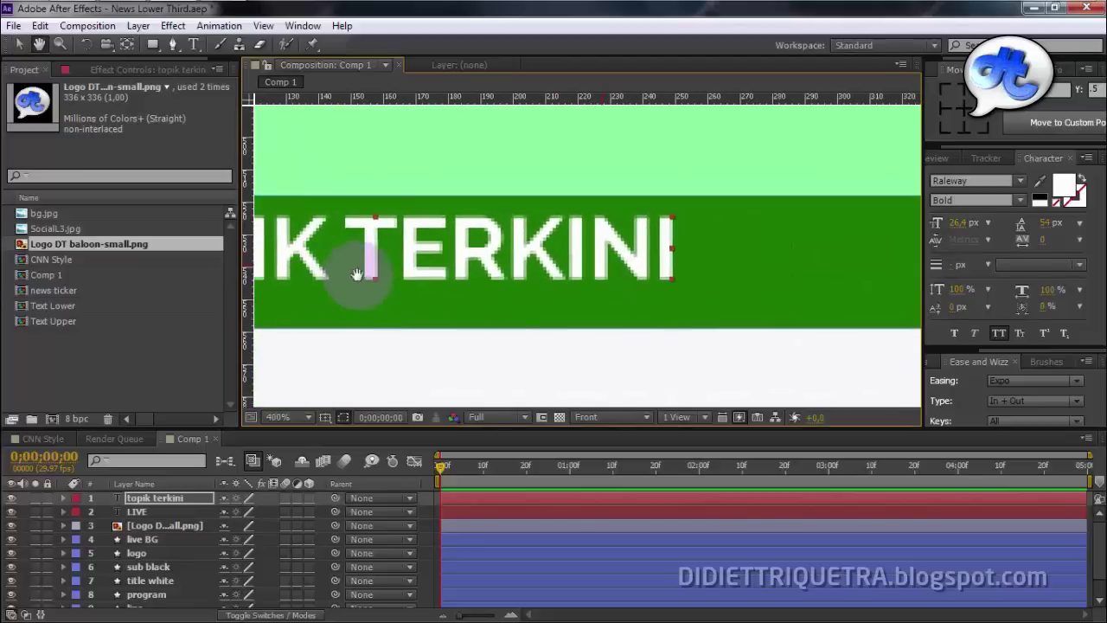
scroll(687, 292, "down", 4)
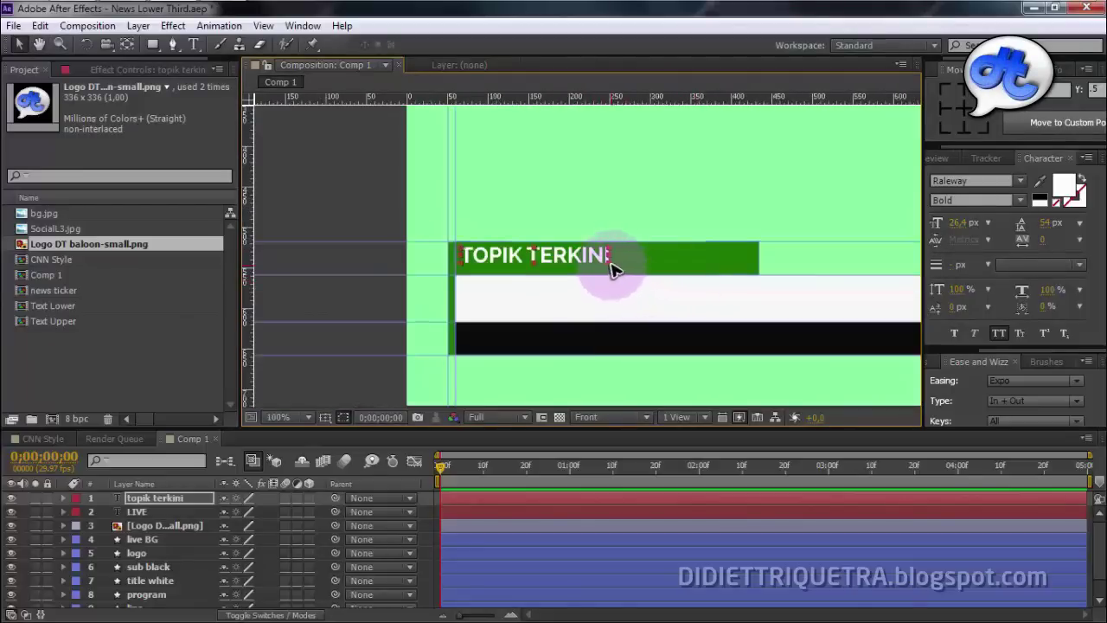
left_click_drag(629, 273, 602, 259)
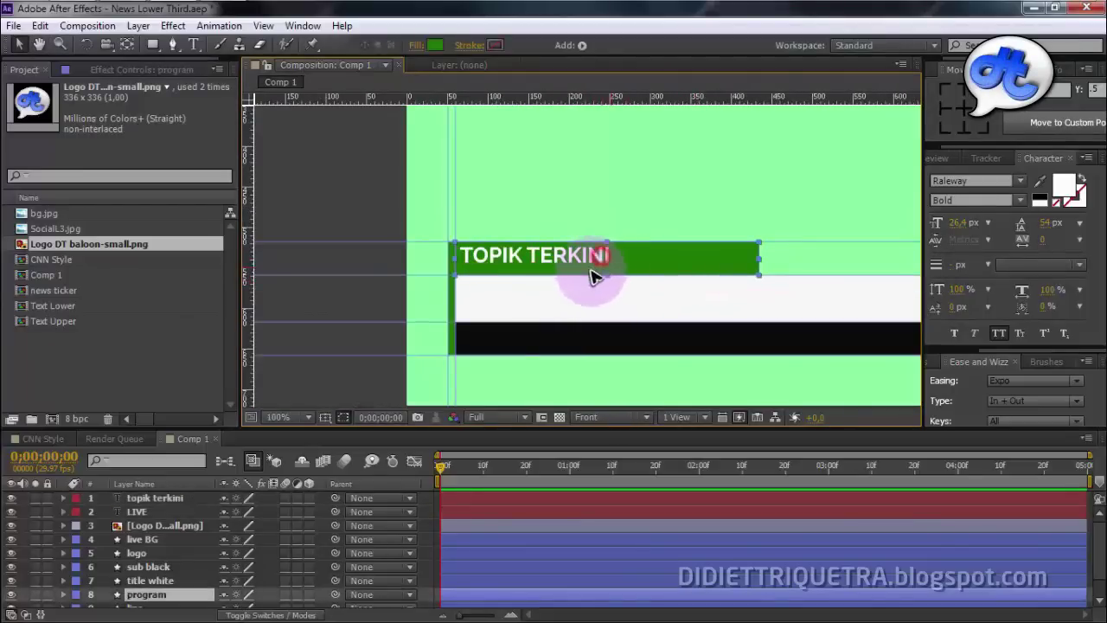
left_click(165, 498)
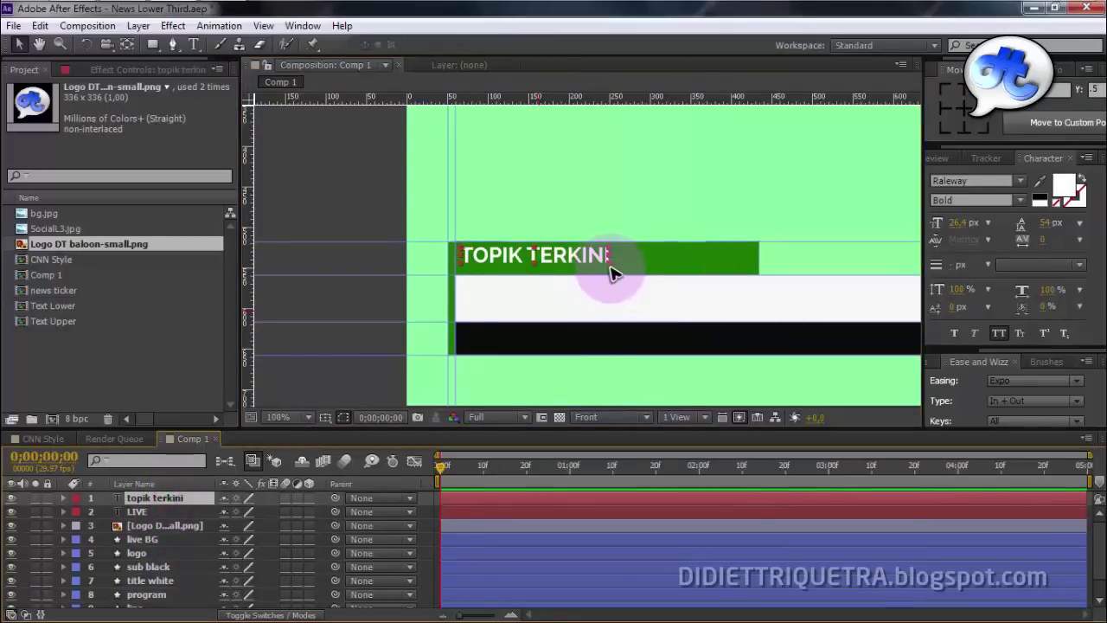
left_click_drag(623, 274, 607, 272)
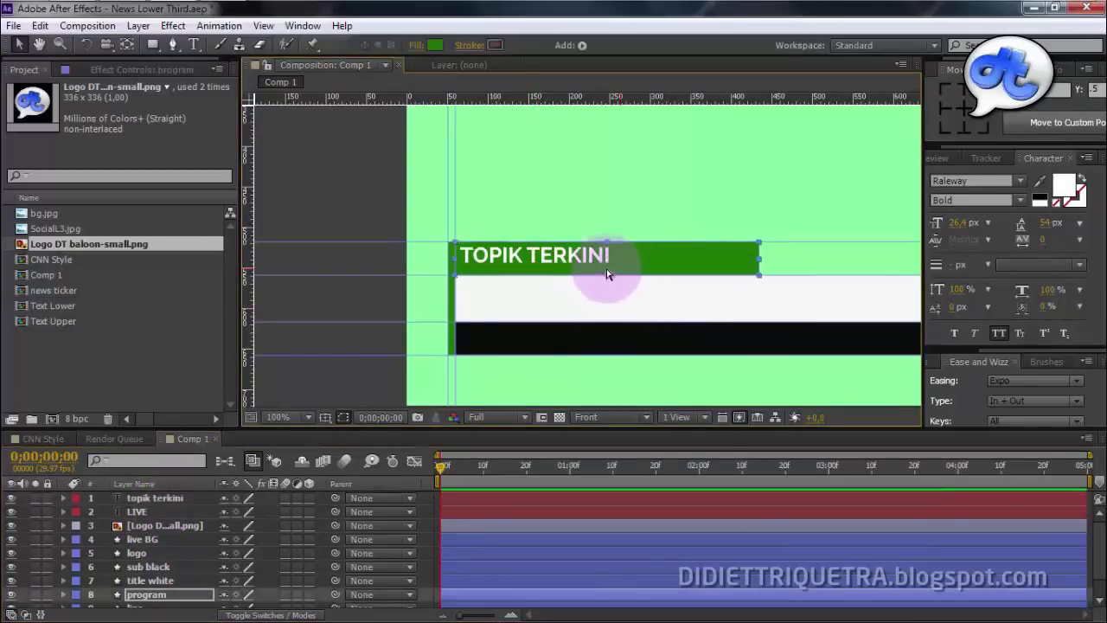
scroll(575, 264, "up", 1)
scroll(190, 536, "down", 1)
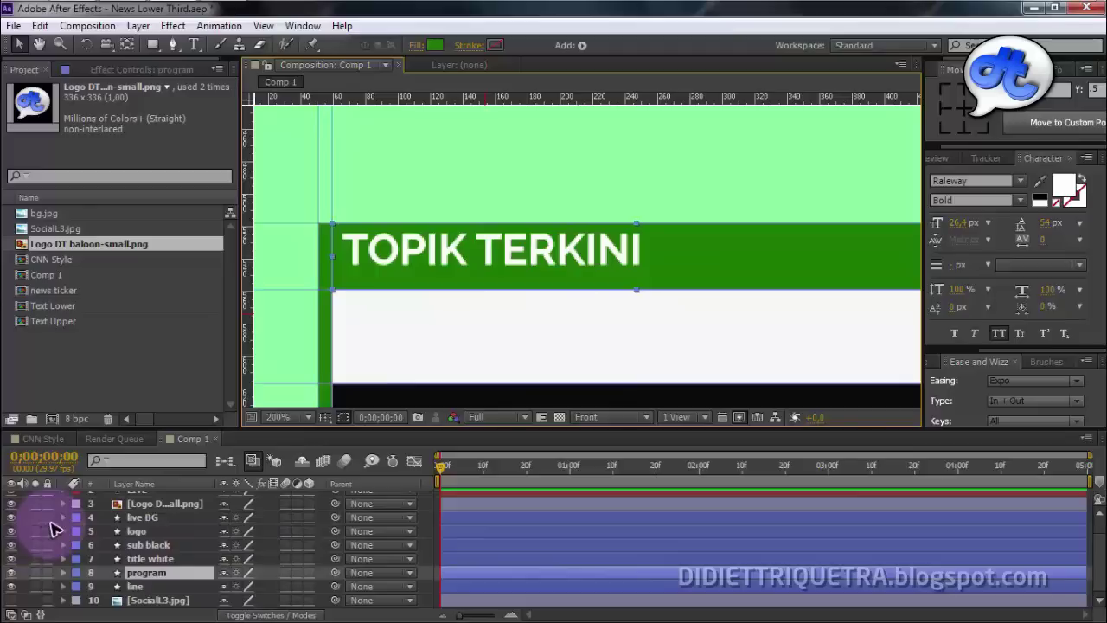
- Lock layers 4–9 and scale up the TOPIK TERKINI title within the green bar
left_click_drag(49, 519, 55, 586)
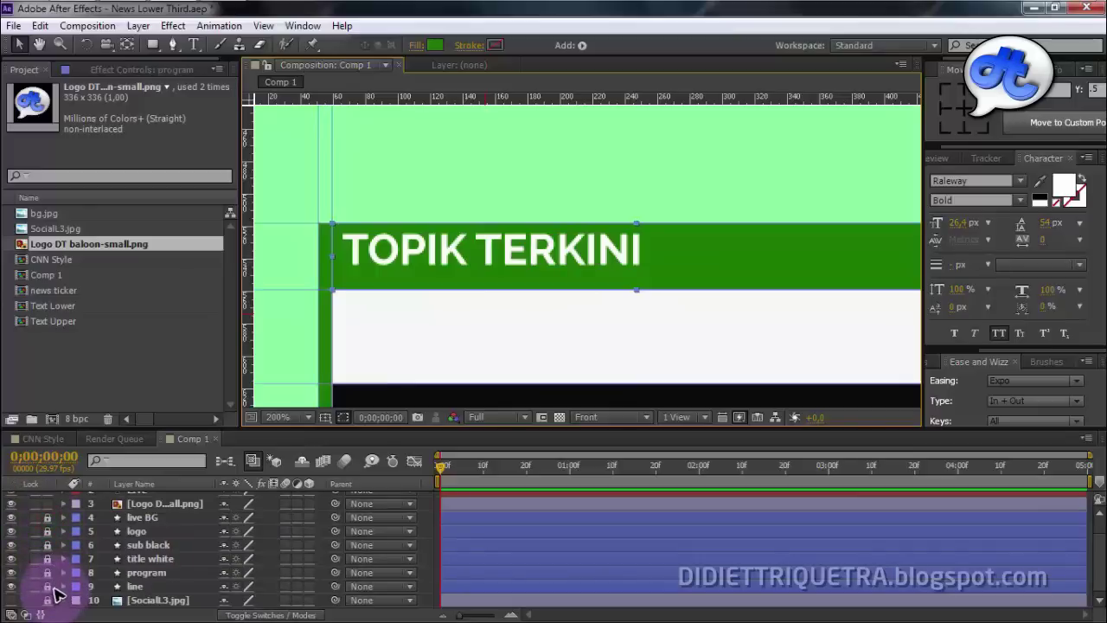
left_click(638, 268)
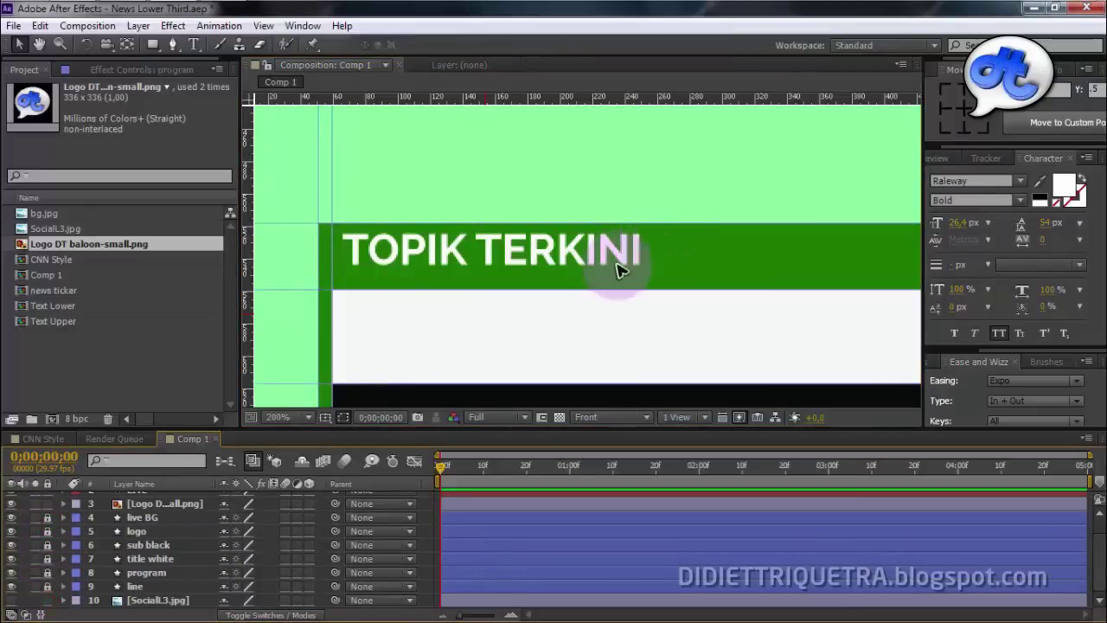
mouse_move(638, 269)
left_mouse_down()
mouse_move(764, 286)
mouse_move(807, 260)
left_mouse_up()
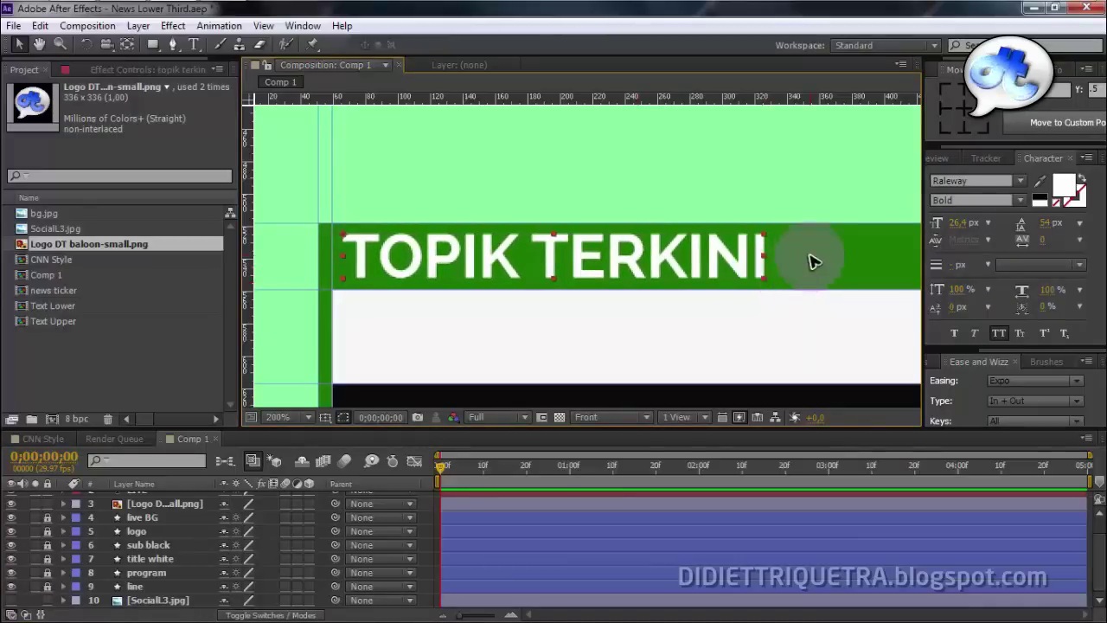
key("comma")
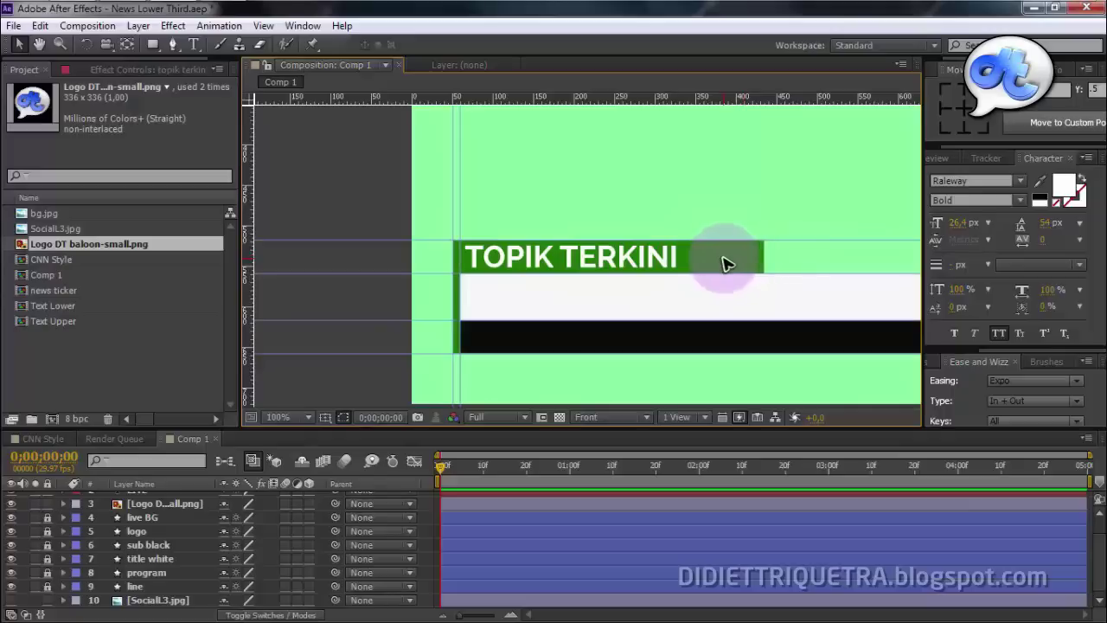
left_click(729, 250)
left_click(688, 243)
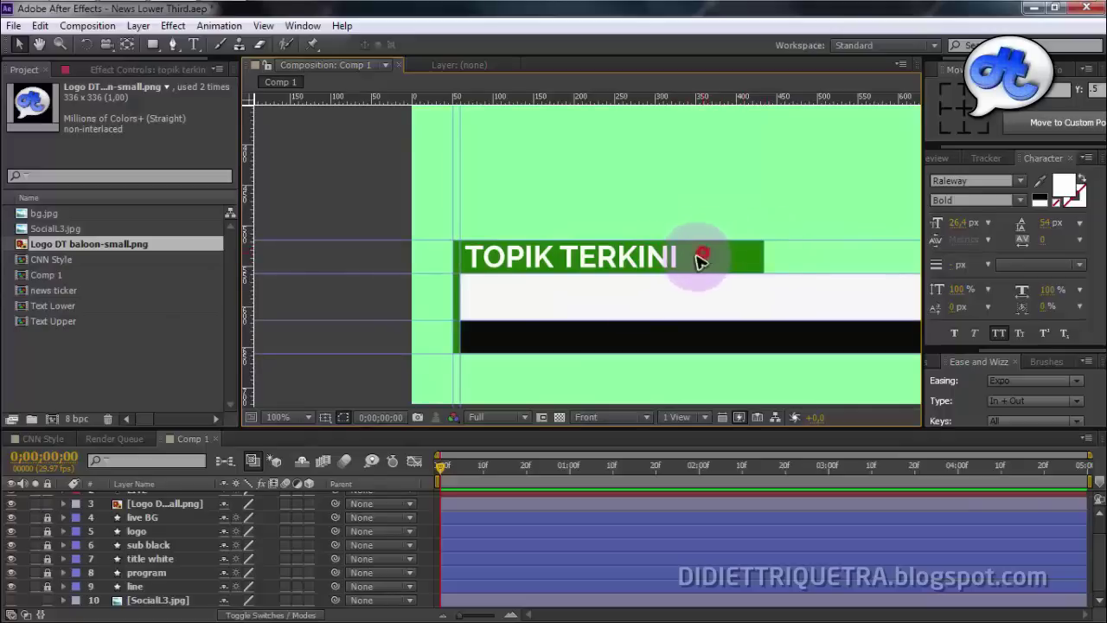
left_click(149, 561)
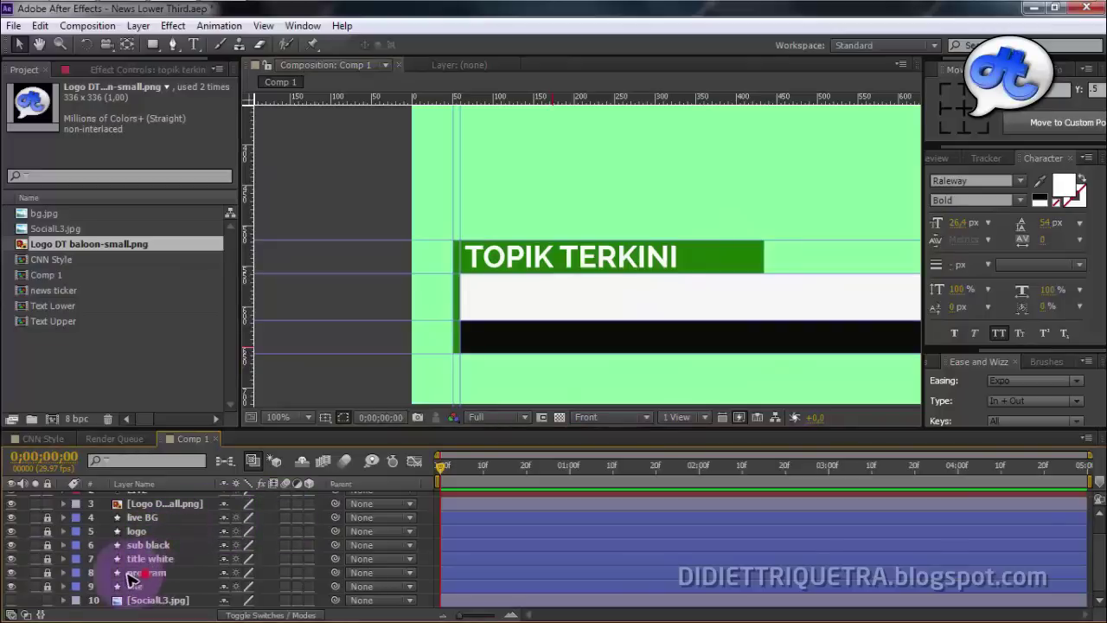
- Move the green program bar's anchor point onto the headline with the Pan Behind tool
left_click(731, 258)
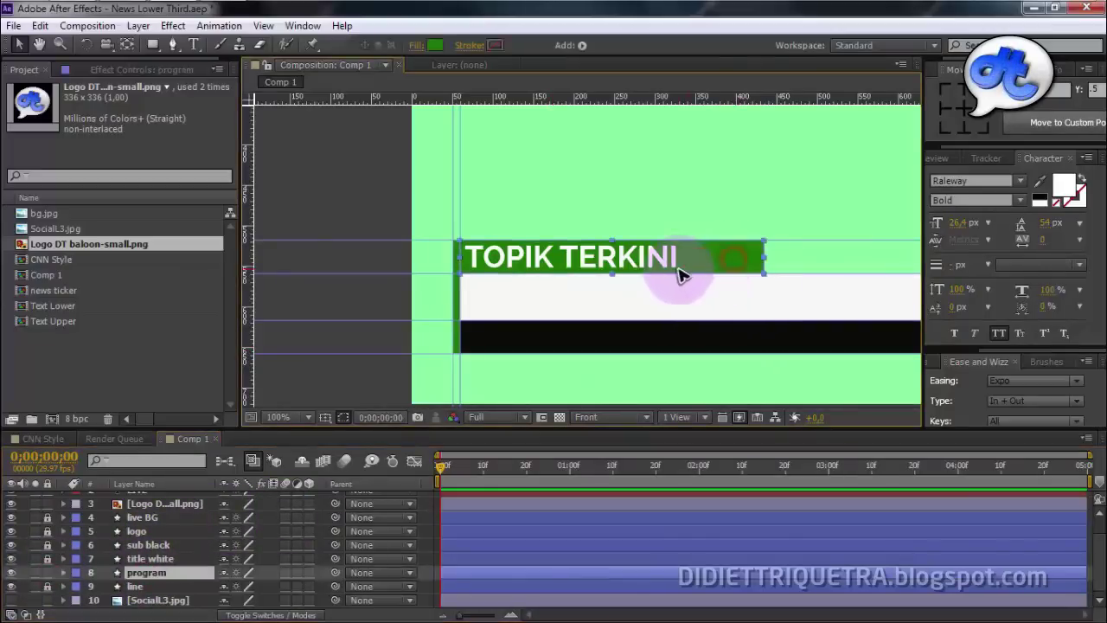
key("period")
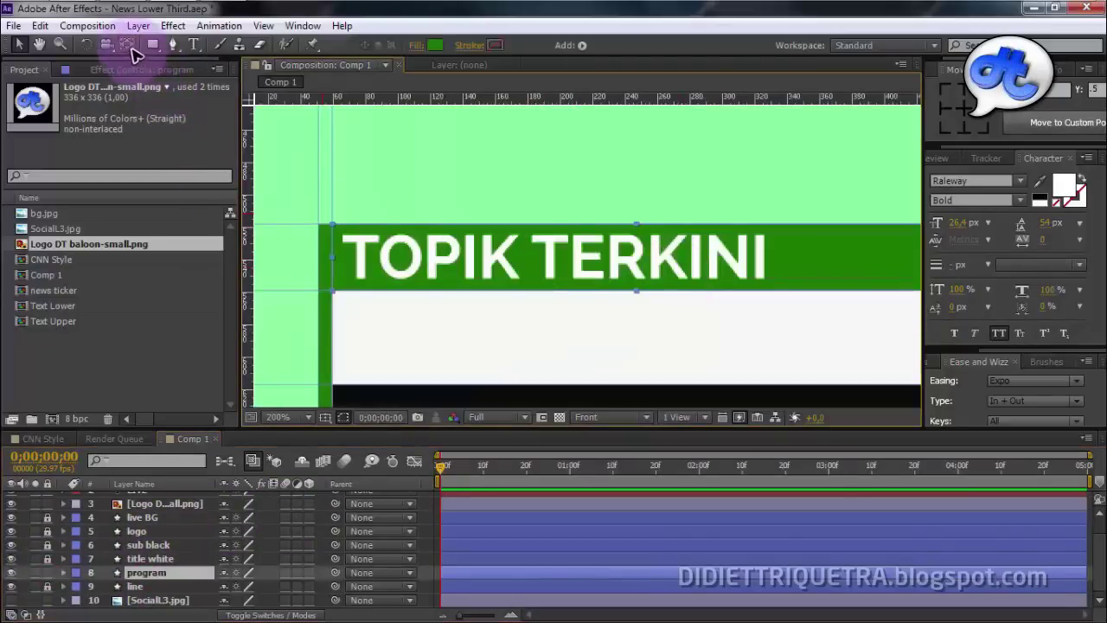
left_click(128, 45)
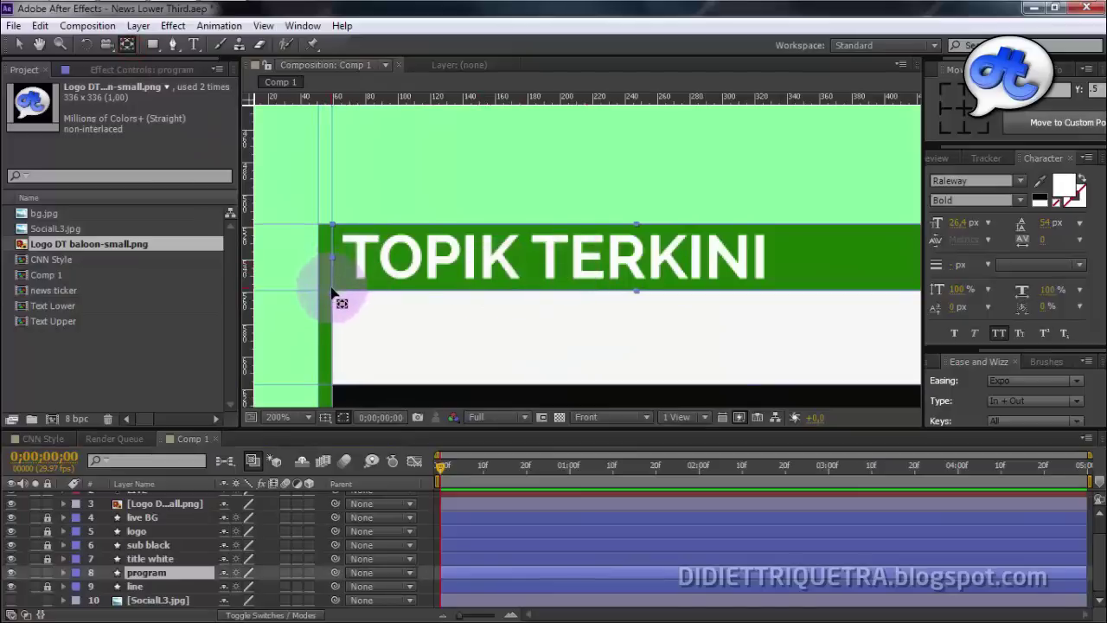
mouse_move(337, 259)
left_mouse_down()
mouse_move(642, 268)
mouse_move(337, 291)
left_mouse_up()
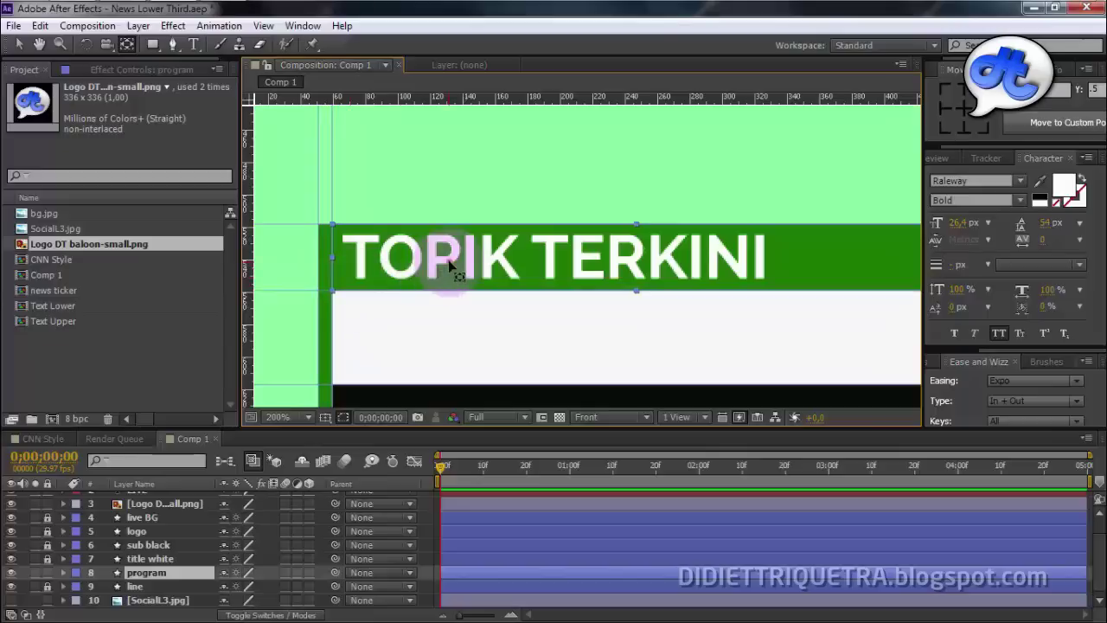
key("comma")
key("comma")
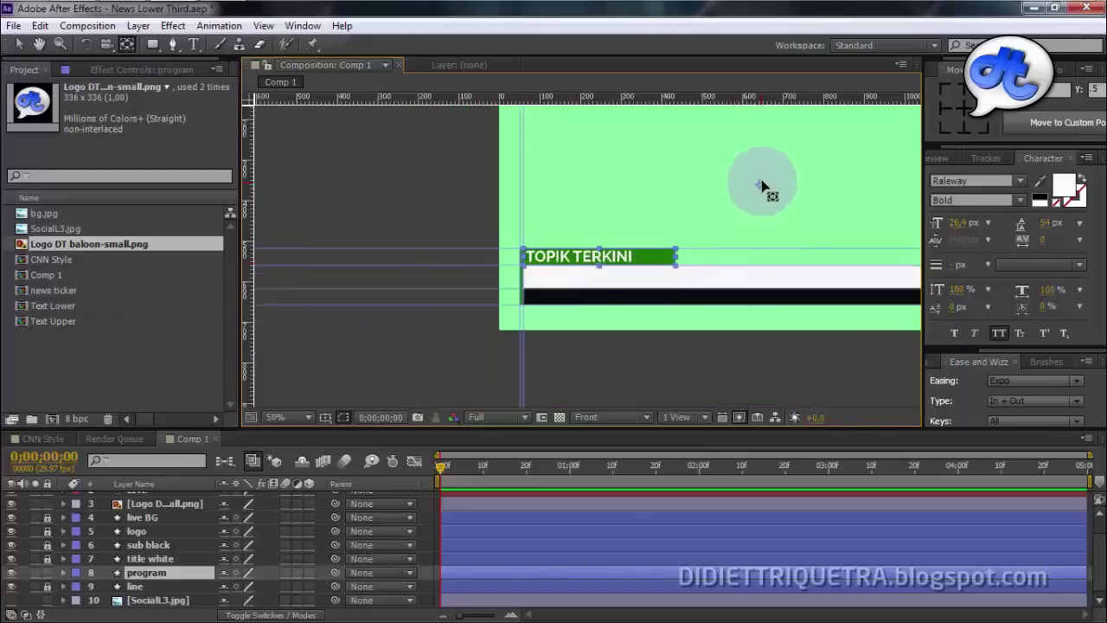
left_click(729, 207)
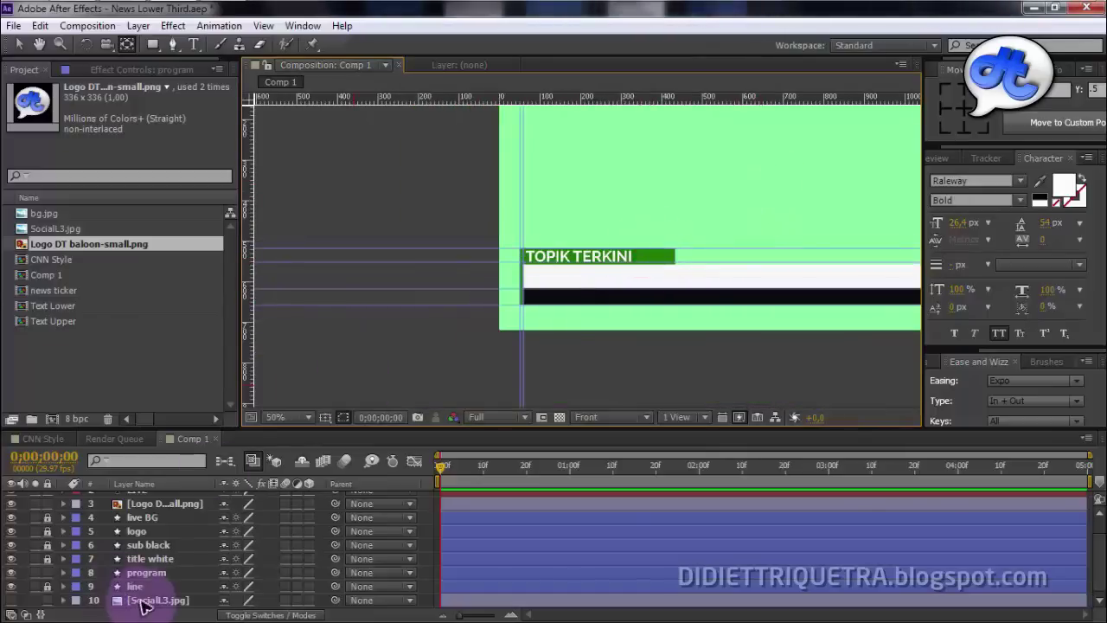
left_click(156, 575)
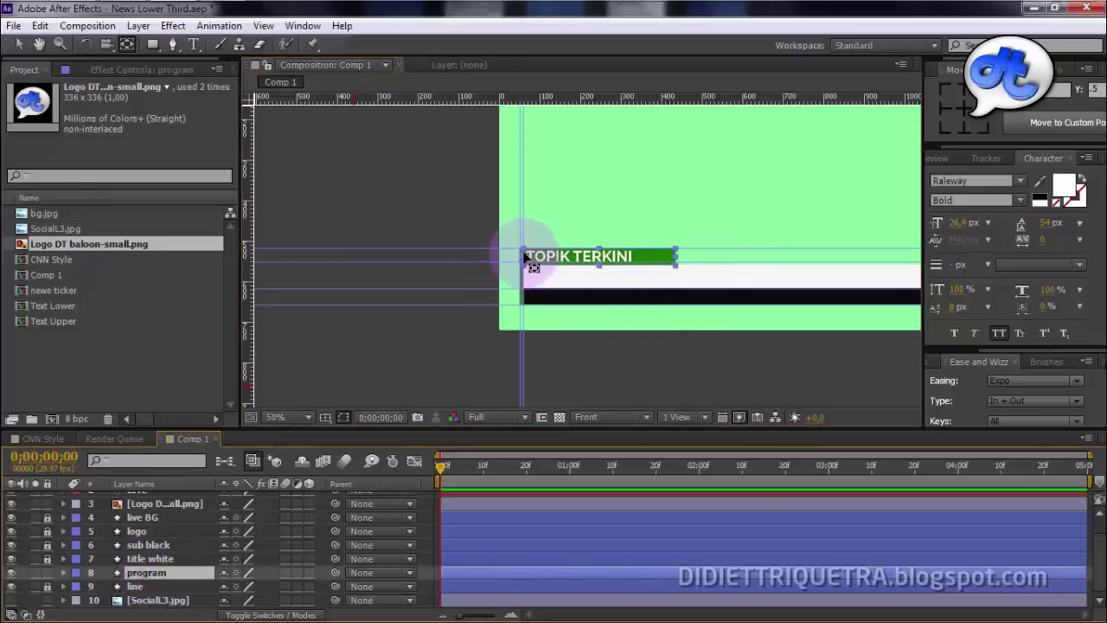
- Pull the bars' left edge slightly further left
scroll(525, 257, "up", 6)
scroll(514, 259, "down", 3)
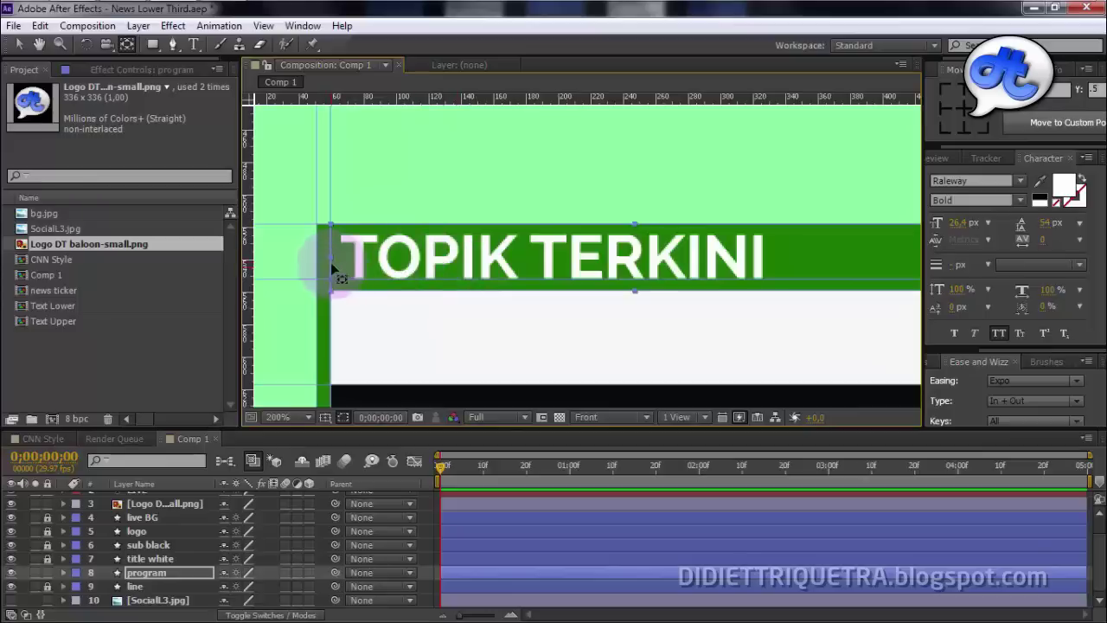
scroll(358, 259, "down", 2)
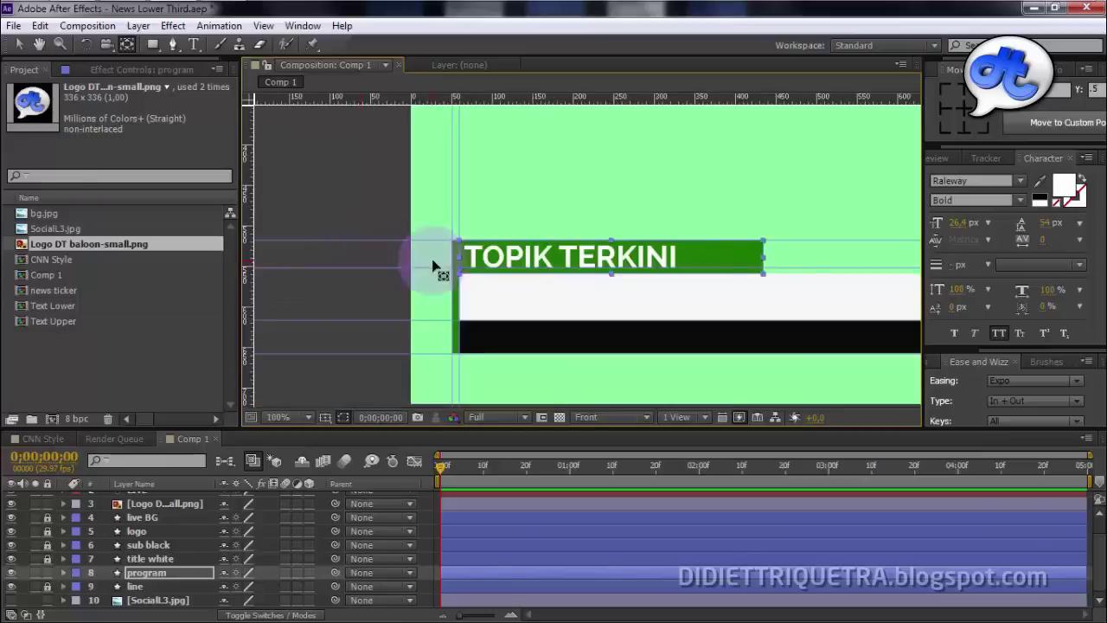
scroll(571, 258, "down", 2)
scroll(594, 256, "up", 5)
scroll(378, 275, "down", 1)
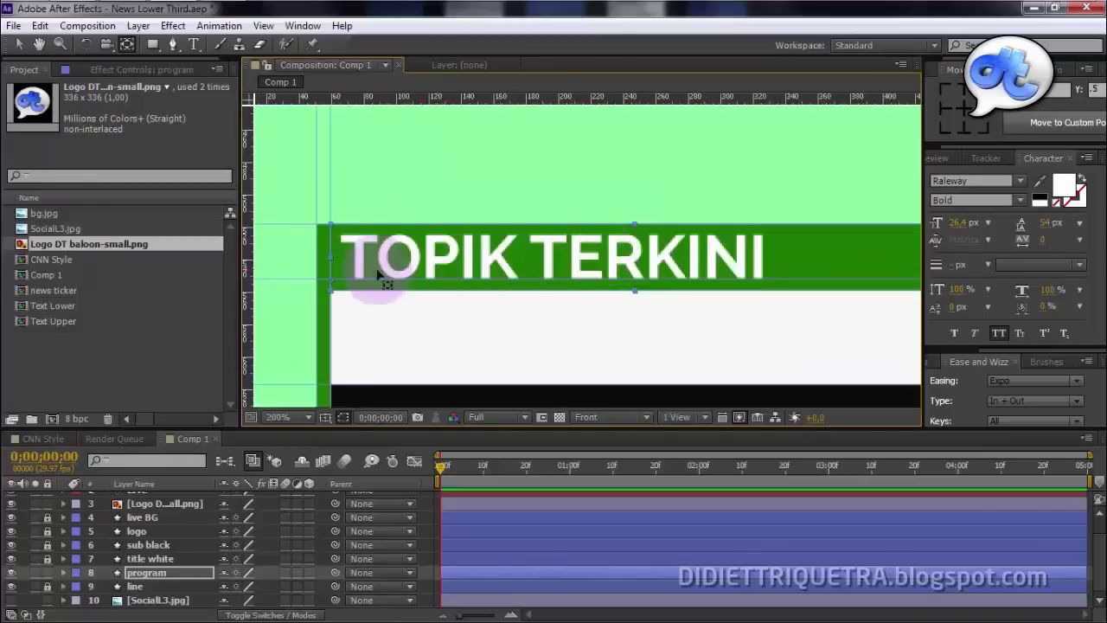
left_click(339, 298)
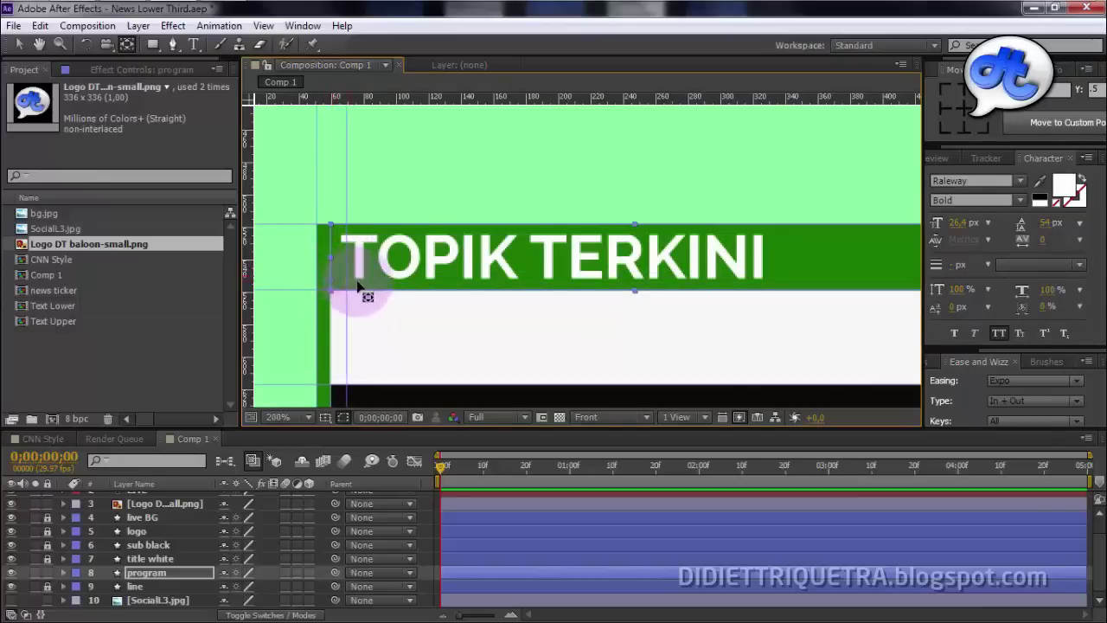
left_click_drag(358, 288, 339, 289)
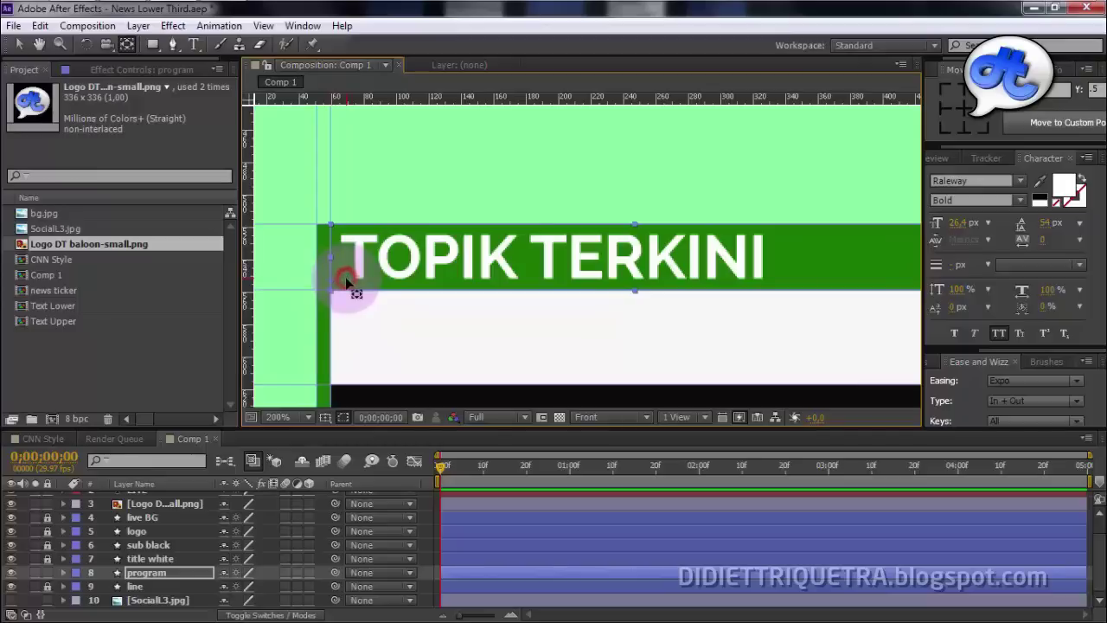
left_click(18, 44)
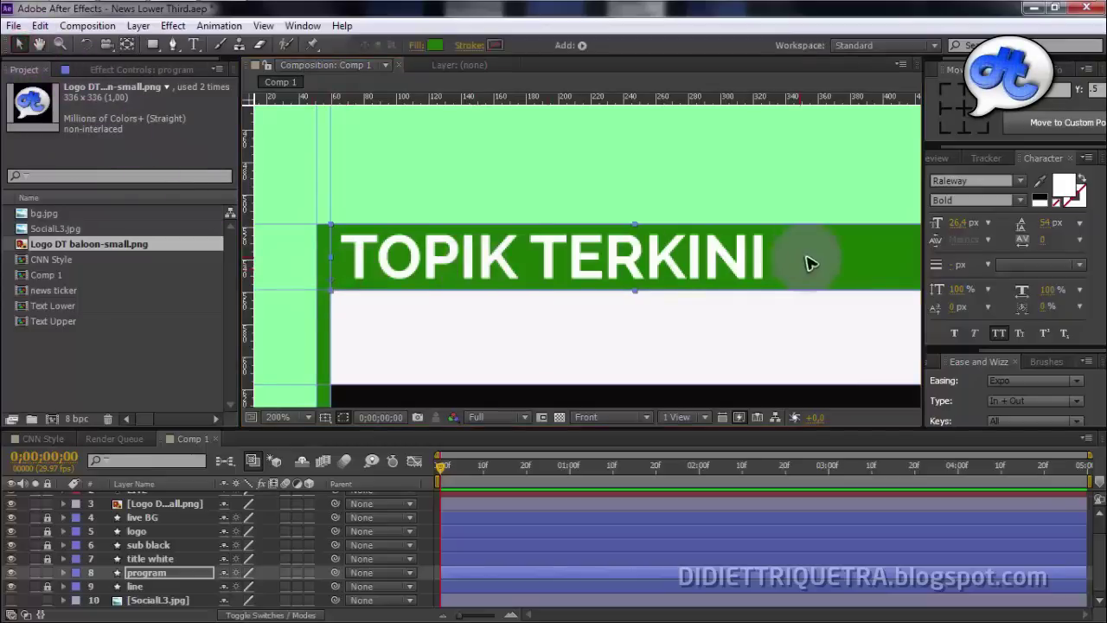
left_click_drag(808, 262, 338, 275)
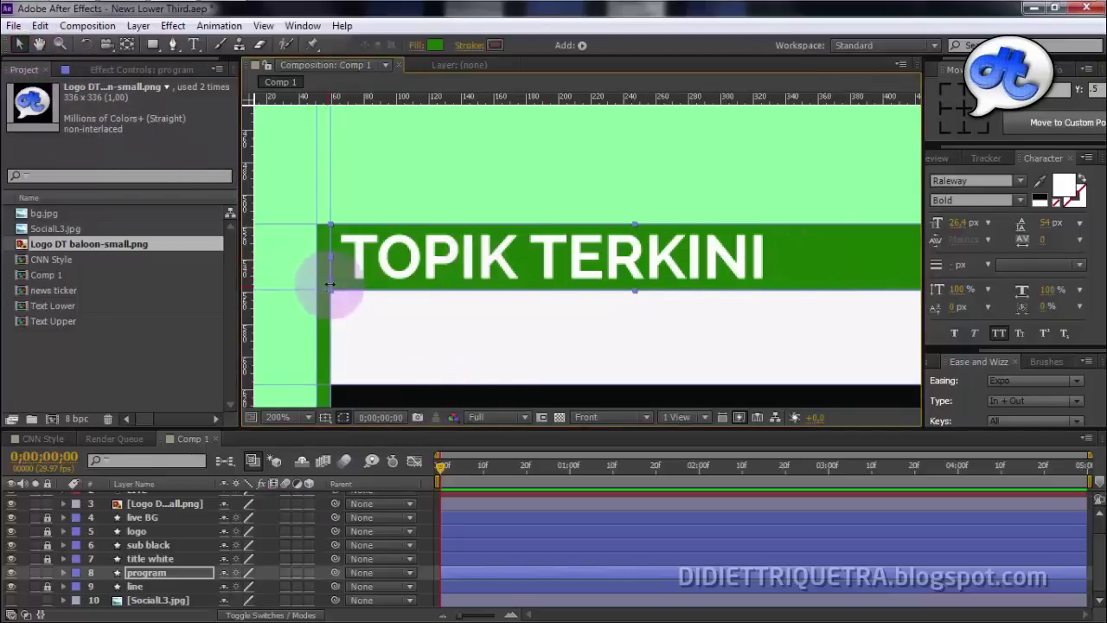
- Turn off Guides in the Grid menu and reselect the program bar layer
left_click(326, 416)
left_click(350, 496)
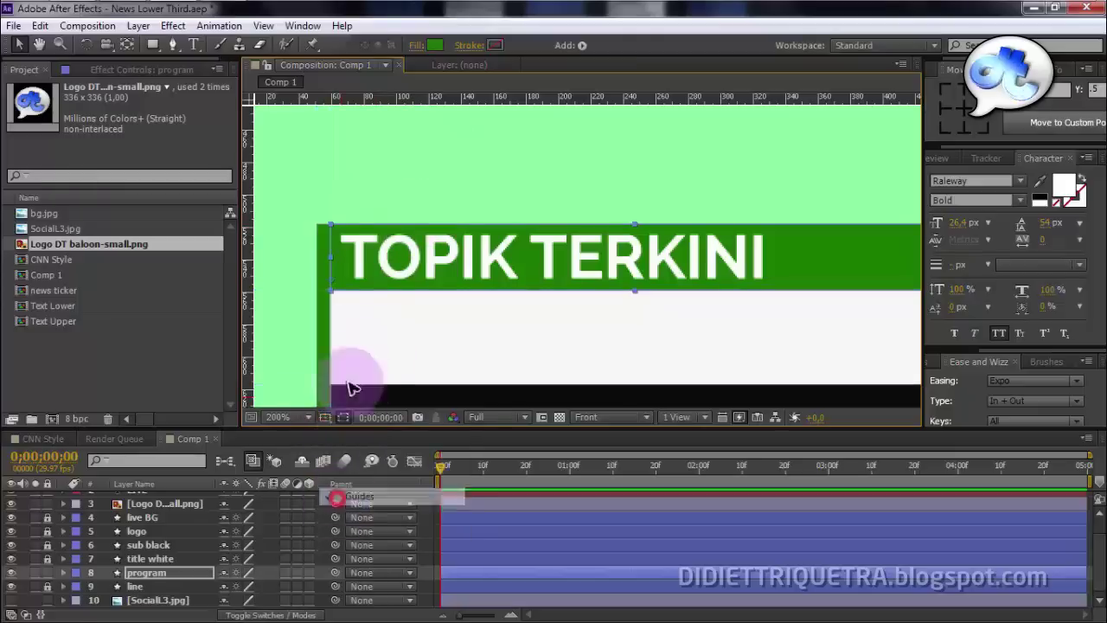
left_click(356, 270)
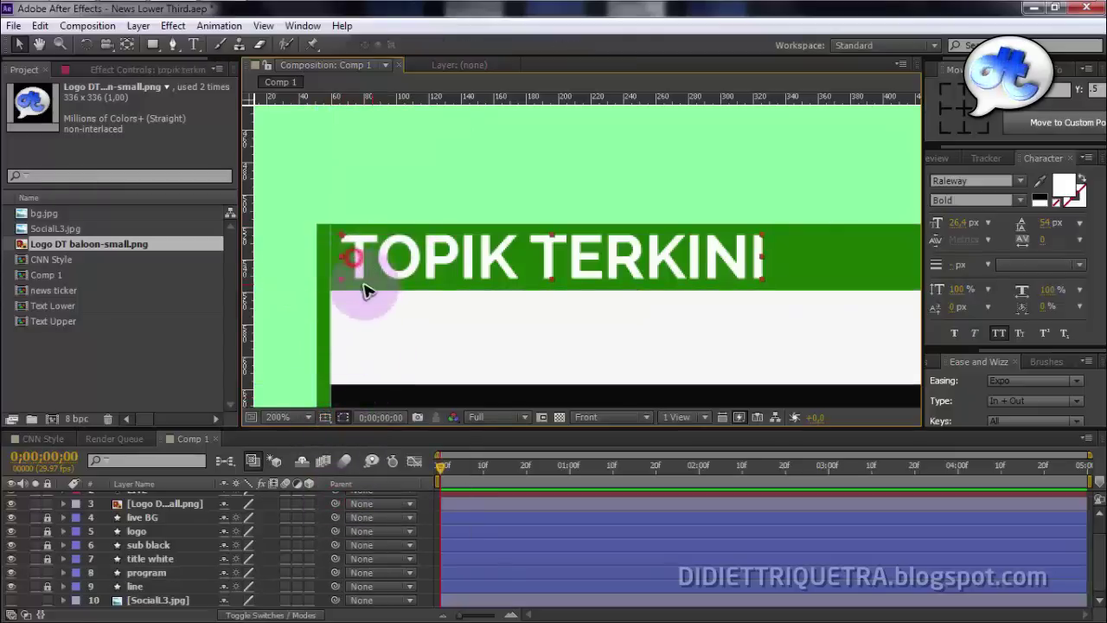
left_click(613, 277)
scroll(605, 260, "up", 2)
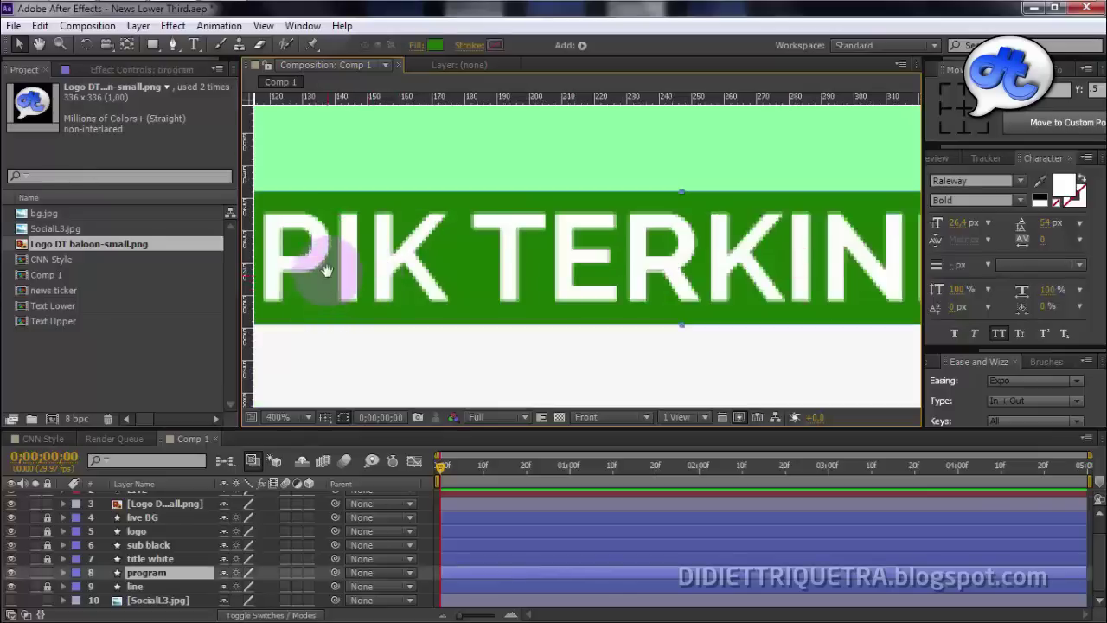
left_click_drag(346, 279, 700, 263)
- Drag the green bar's right edge left so it ends just past the headline
left_click(127, 44)
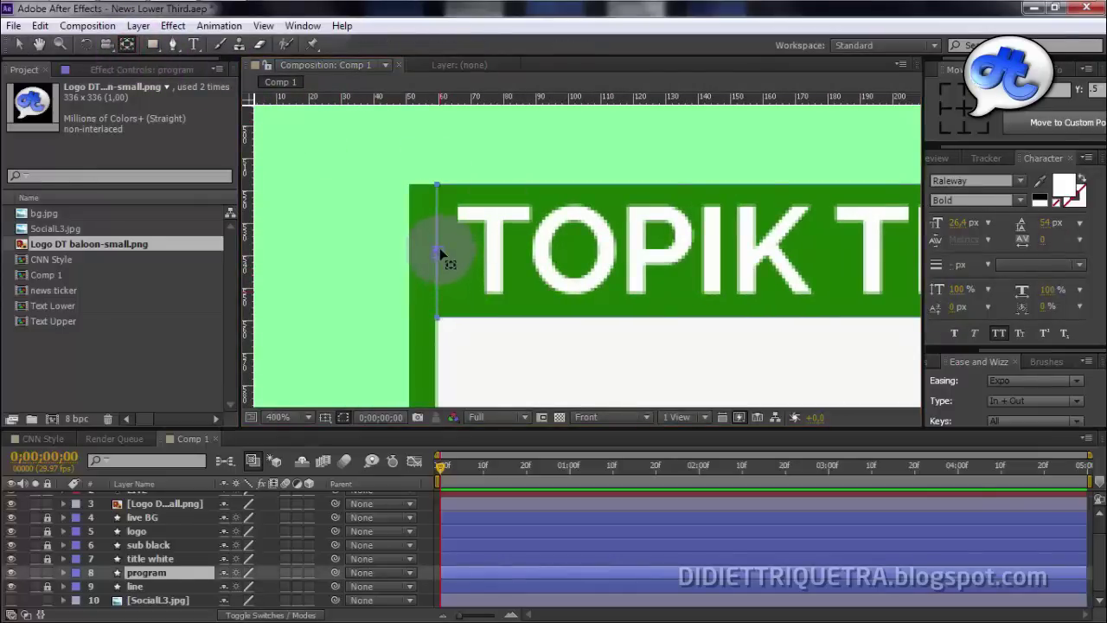
scroll(563, 256, "down", 4)
left_click(13, 42)
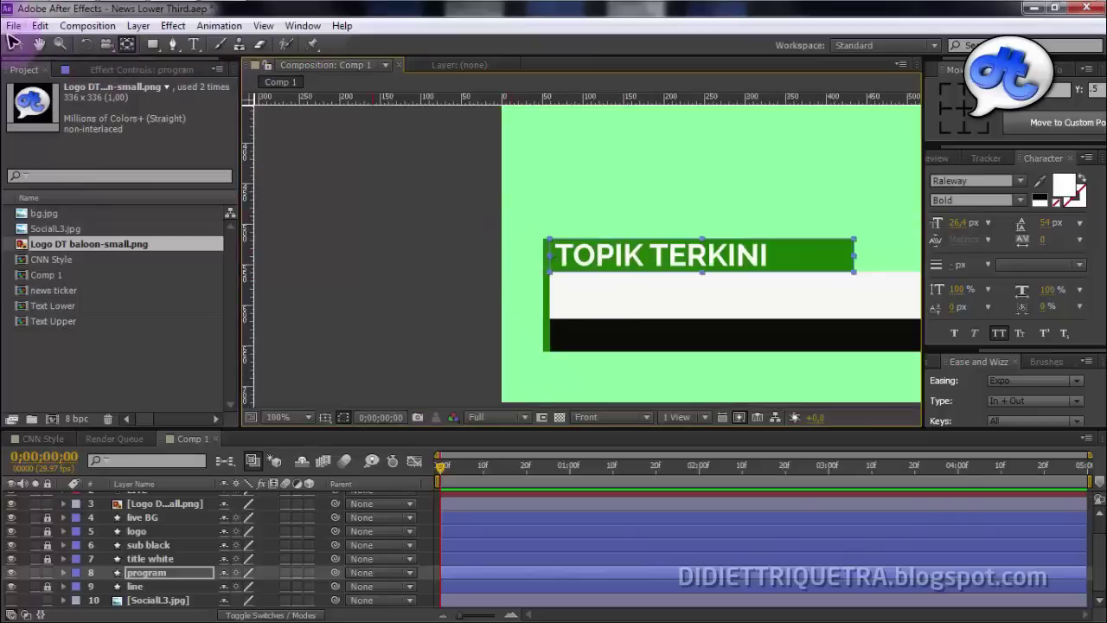
left_click(869, 283)
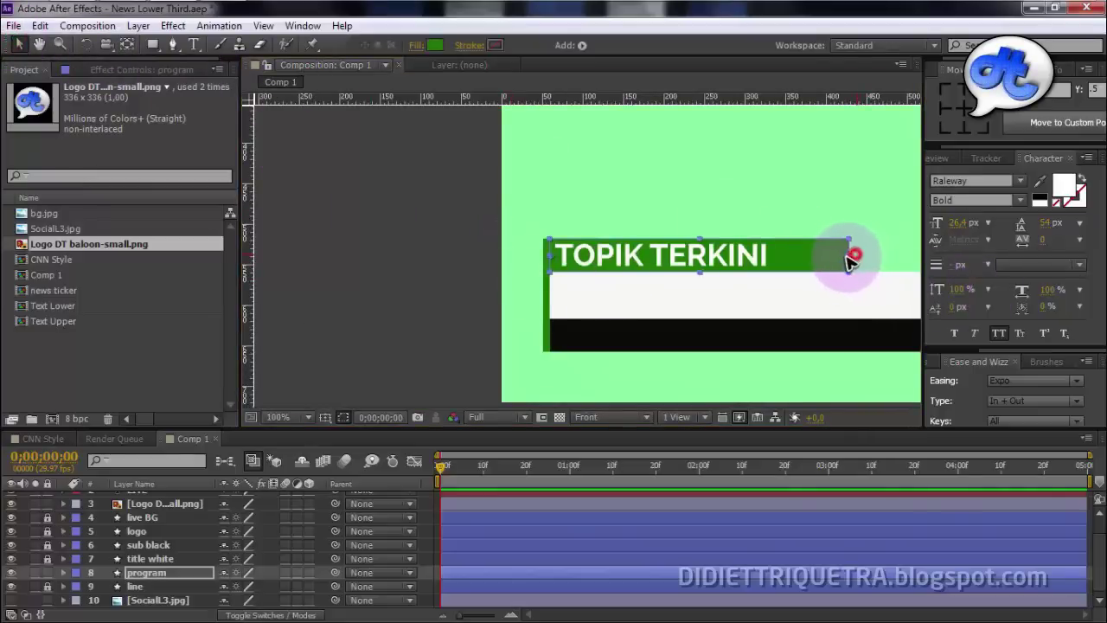
left_click_drag(850, 259, 817, 264)
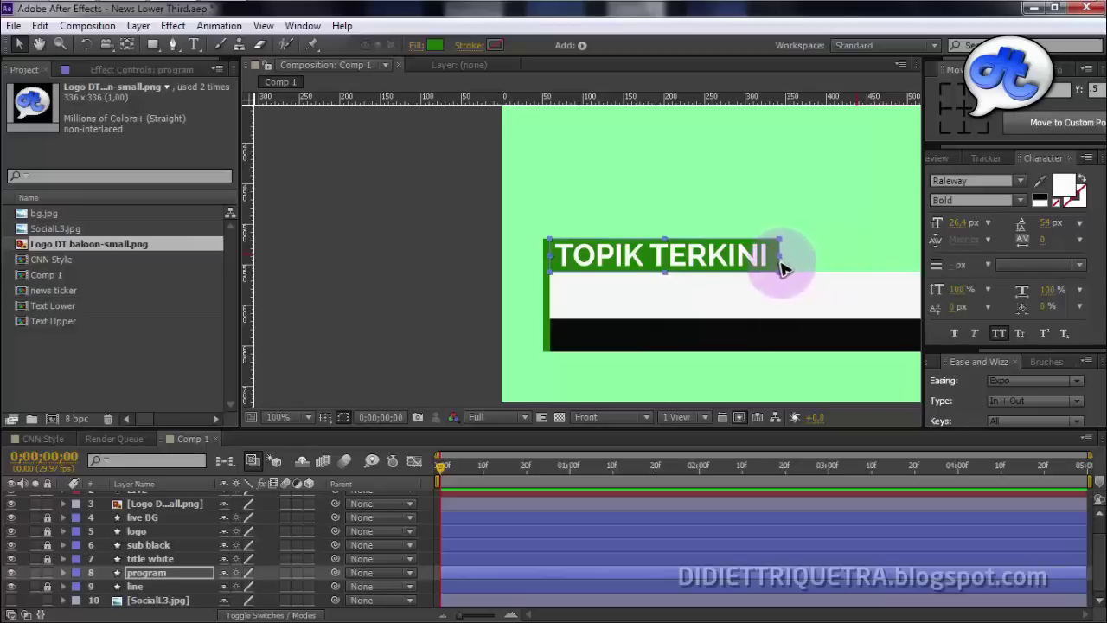
left_click(816, 252)
- Pan across the lower third to check the LIVE box and headline
key("h")
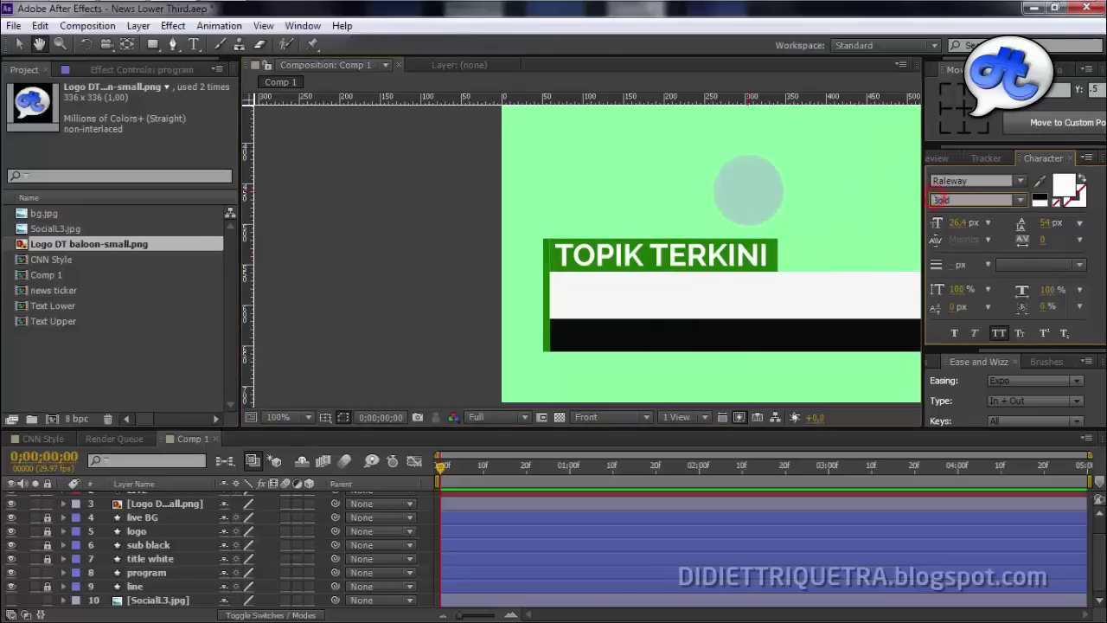
left_click_drag(801, 201, 501, 192)
mouse_move(628, 314)
left_mouse_down()
mouse_move(464, 275)
mouse_move(230, 285)
left_mouse_up()
left_click_drag(400, 288, 645, 272)
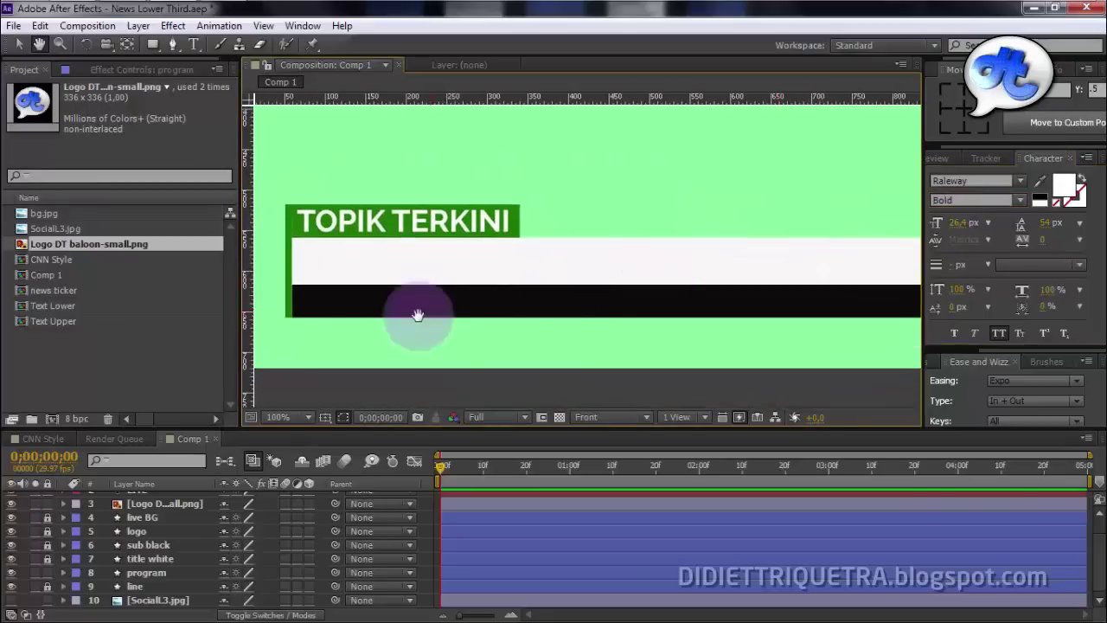
scroll(430, 523, "up", 2)
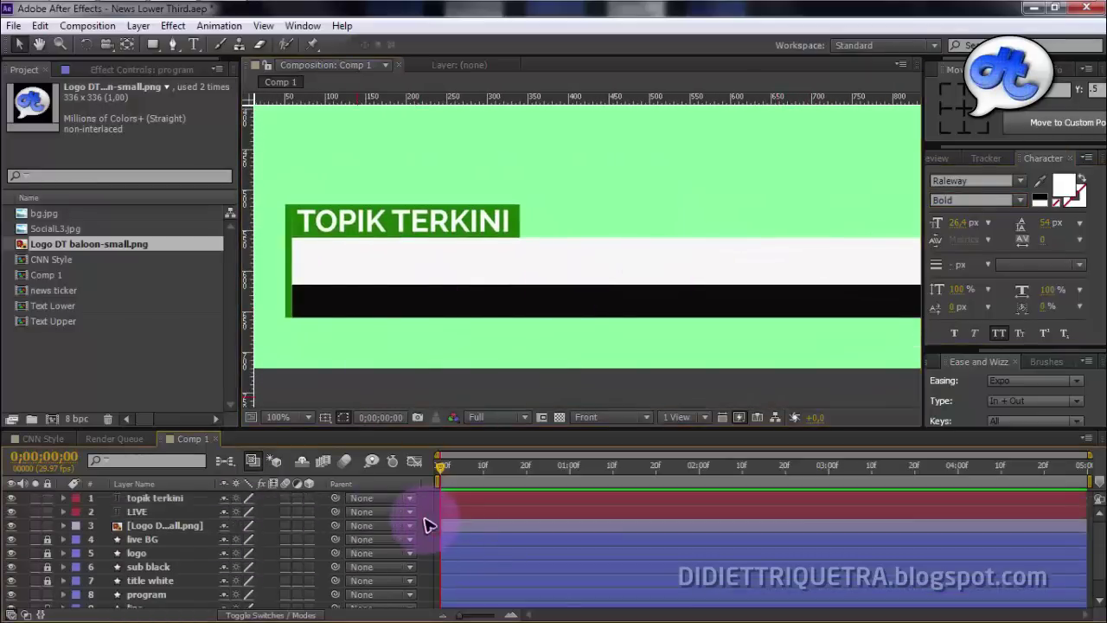
- Add a 'TUTORIAL AE DI YOUTUBE' text layer and move it onto the white strip
right_click(430, 523)
mouse_move(610, 342)
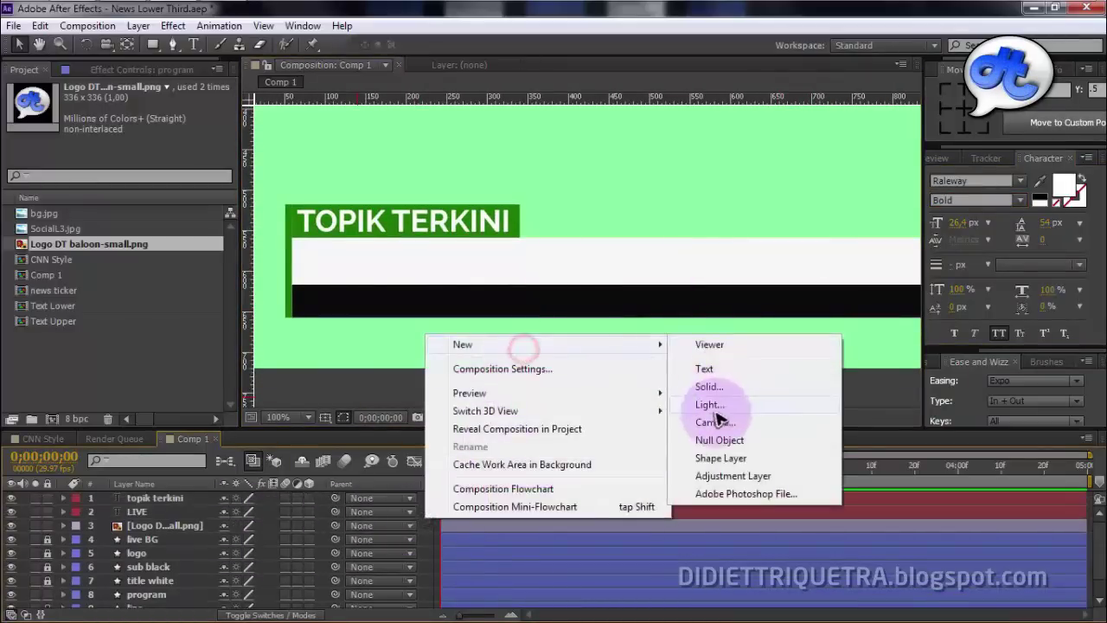
left_click(727, 372)
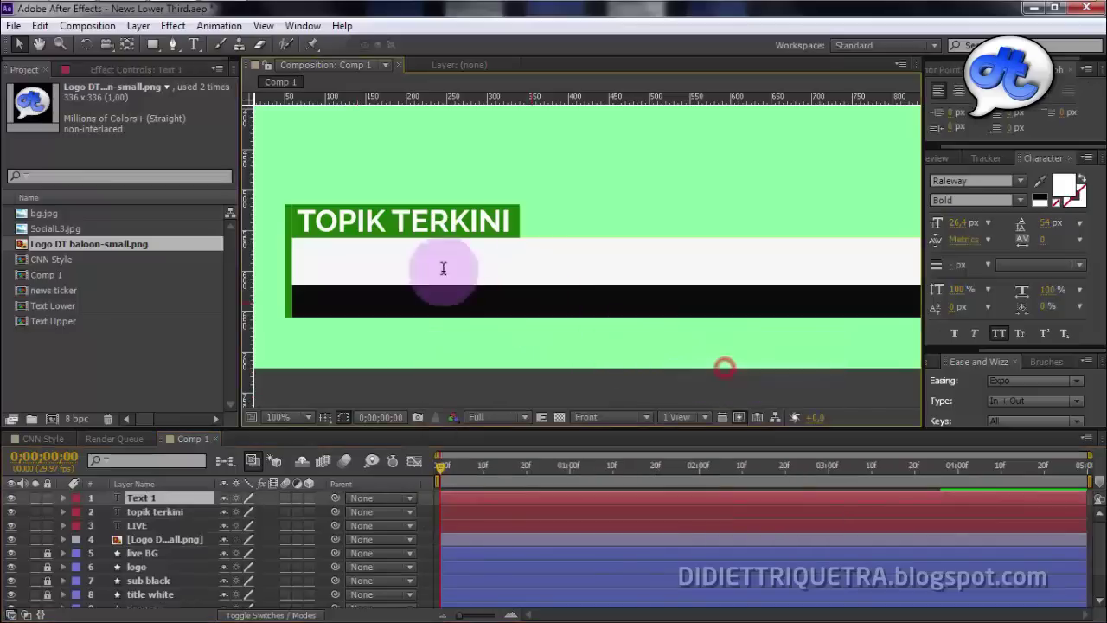
left_click(332, 268)
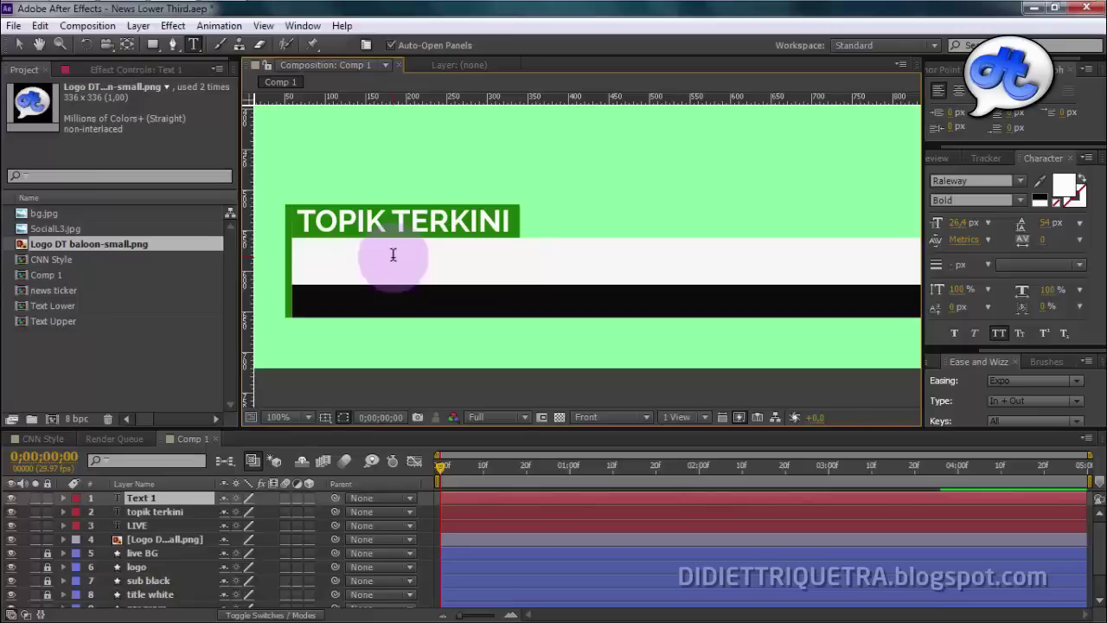
key("comma")
type("TUTORIAL AE DI YOUTUBE")
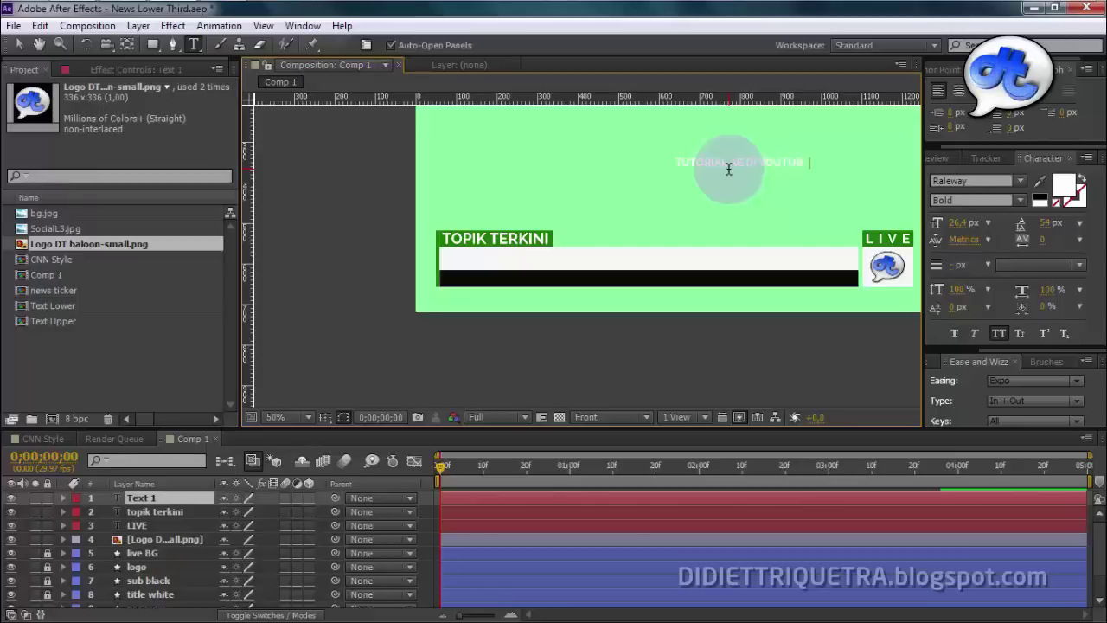
left_click(19, 44)
key("Caps_Lock")
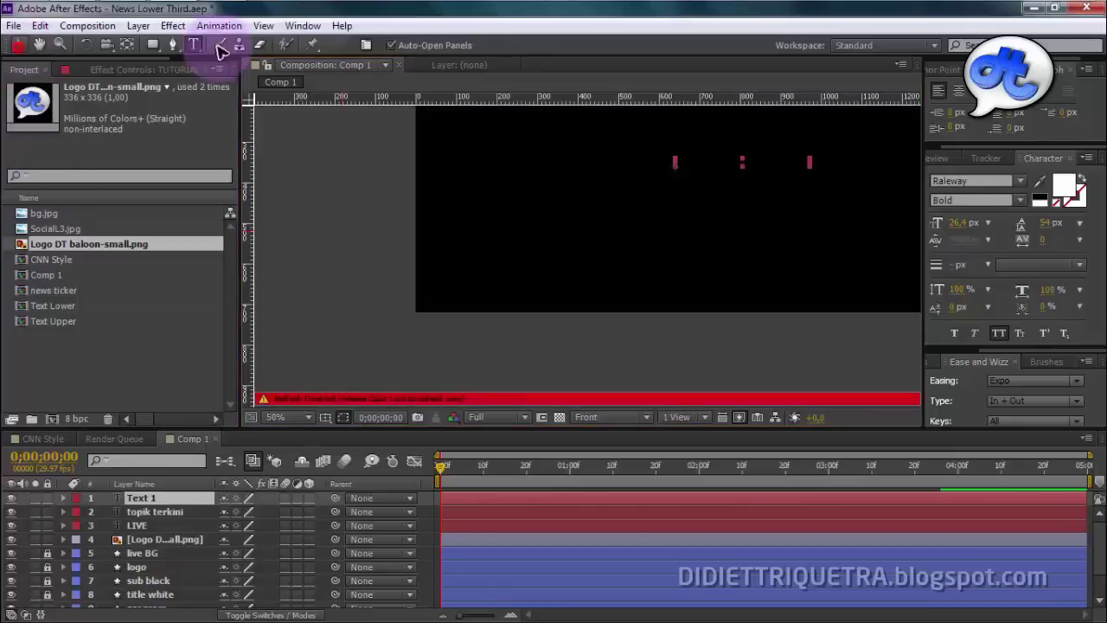
key("Caps_Lock")
left_click_drag(702, 165, 488, 271)
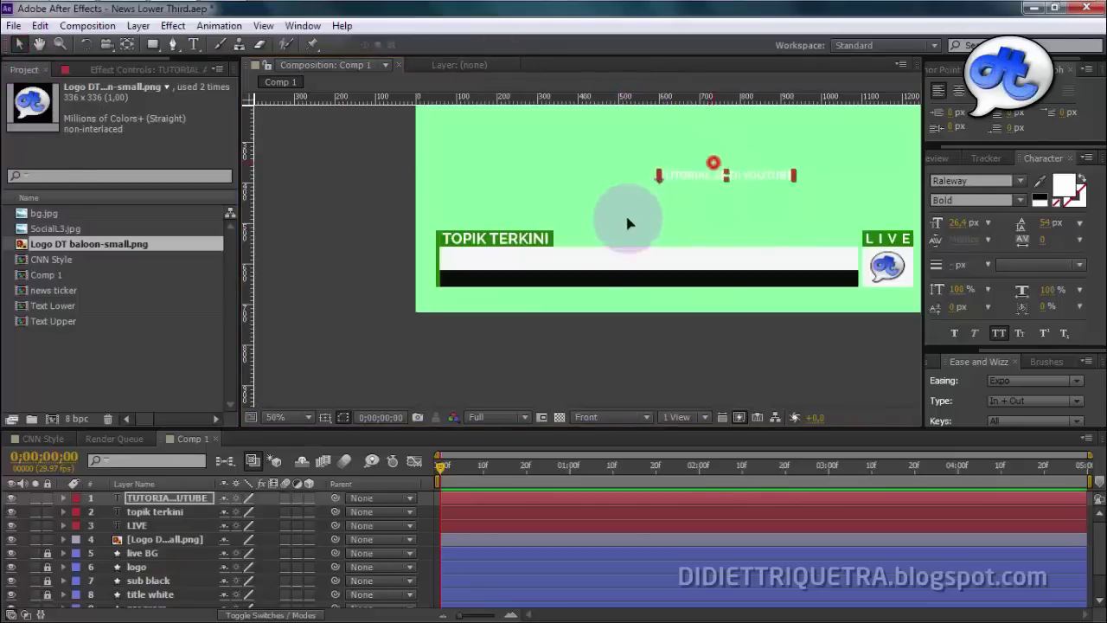
- Set the subtitle's fill colour to black
left_click(1063, 186)
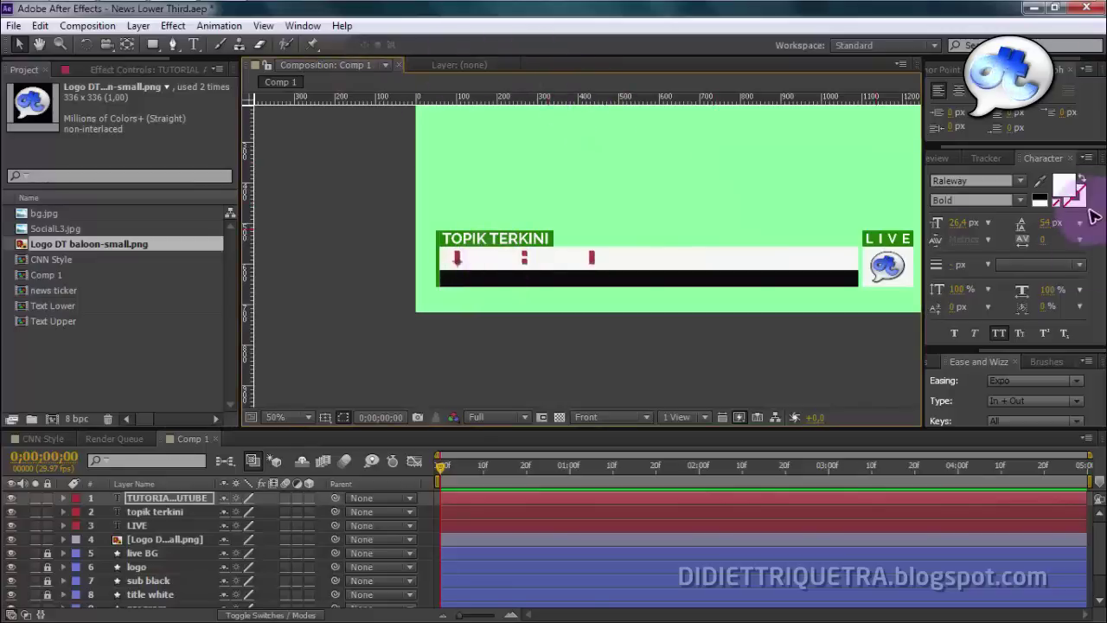
left_click(563, 460)
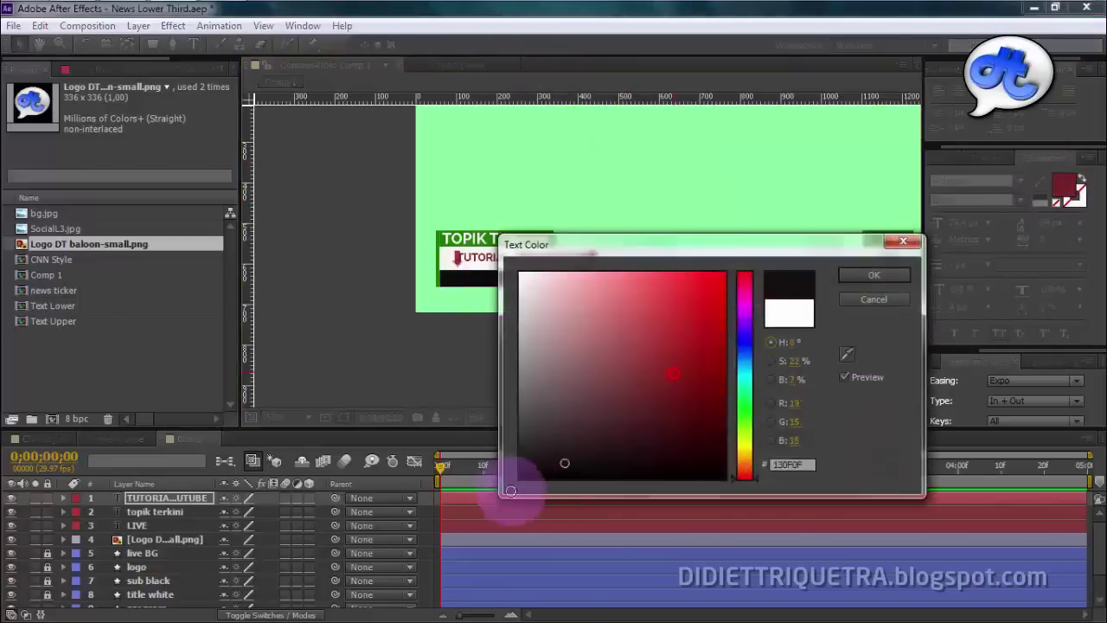
left_click(875, 274)
scroll(514, 269, "up", 1)
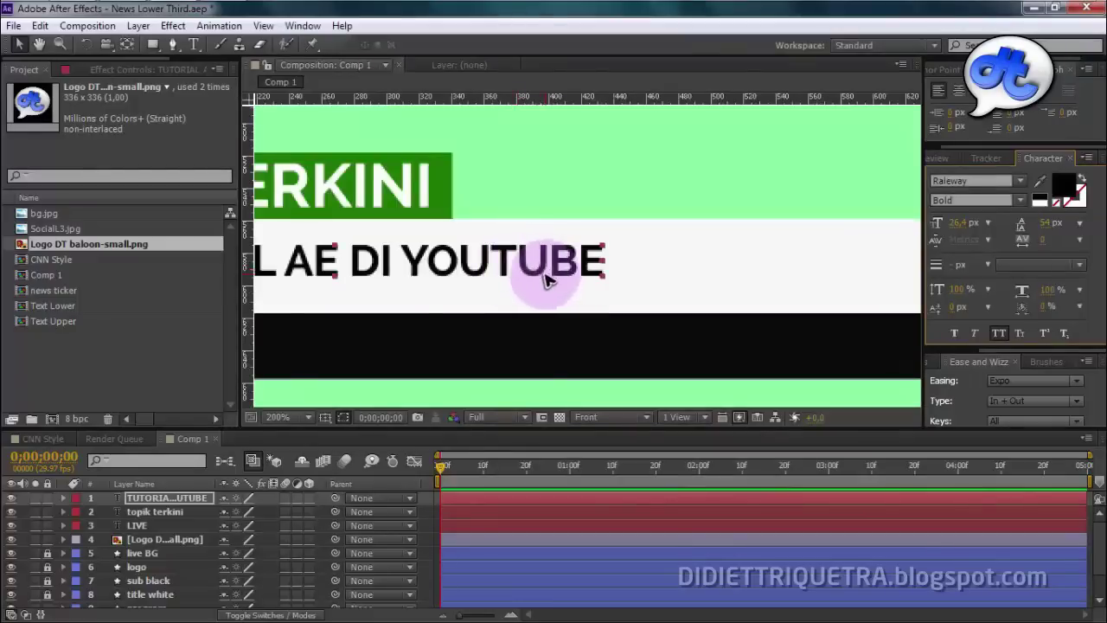
scroll(544, 272, "down", 1)
left_click(420, 305)
scroll(297, 531, "down", 2)
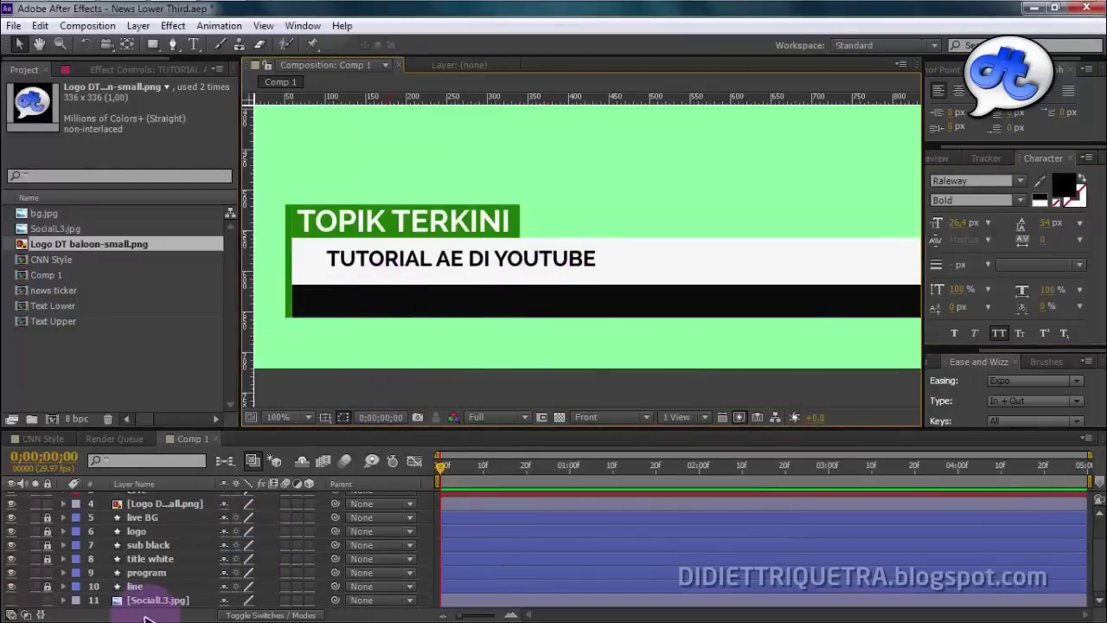
- Hide the sub black bar and drag the TUTORIAL subtitle about 35 px left
left_click(12, 545)
left_click(484, 262)
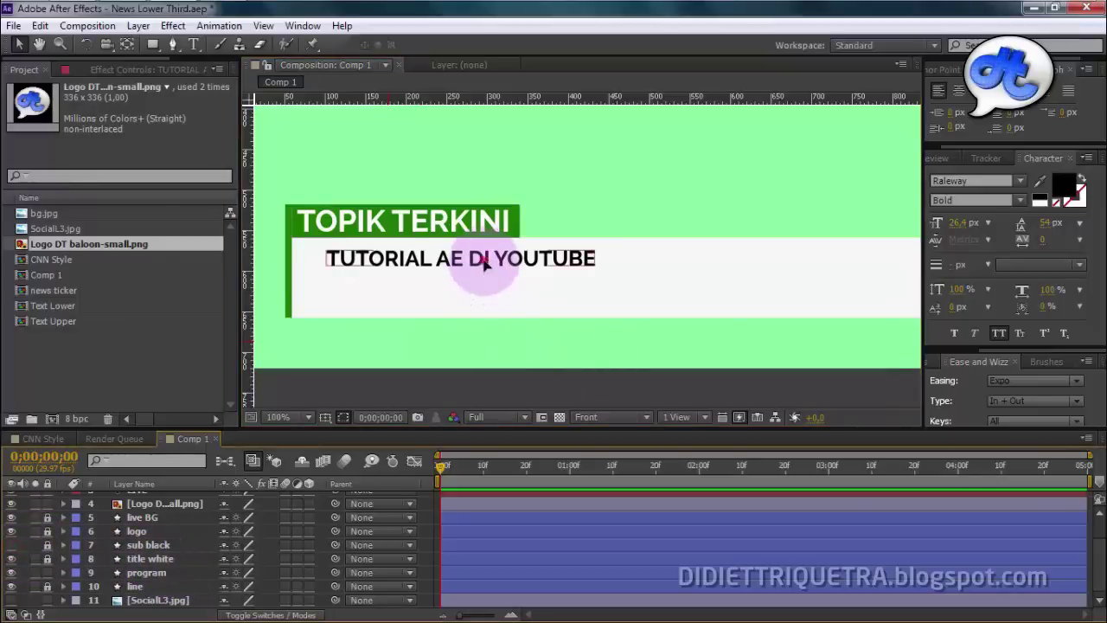
left_click_drag(484, 262, 456, 256)
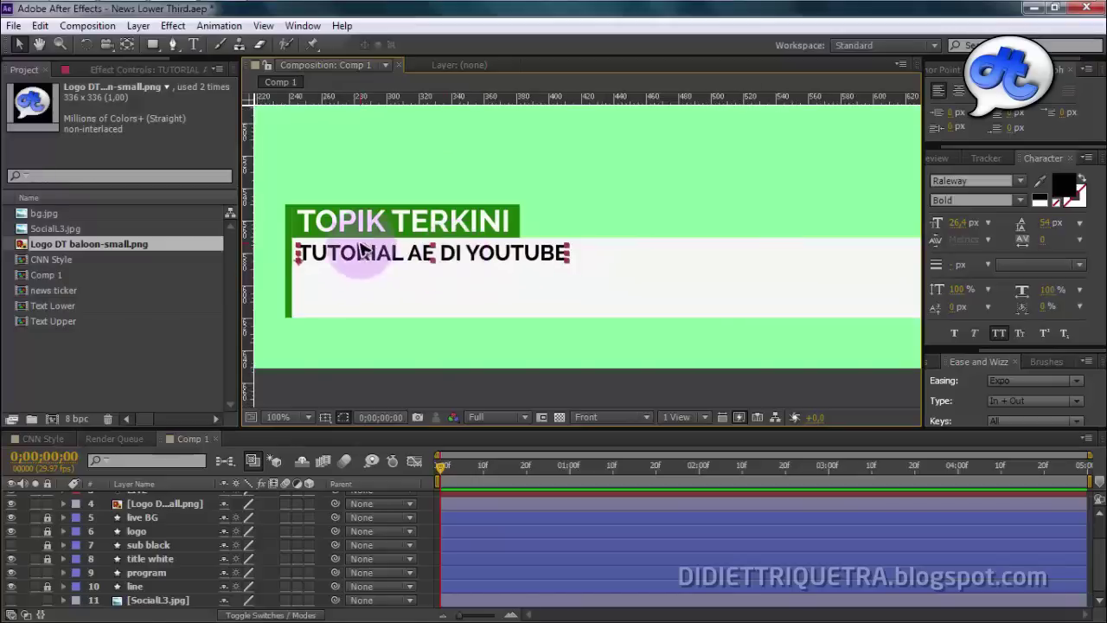
- Place a vertical guide at the TOPIK TERKINI heading's left edge
scroll(734, 271, "up", 2)
scroll(692, 285, "up", 2)
scroll(657, 277, "up", 2)
scroll(657, 277, "up", 1)
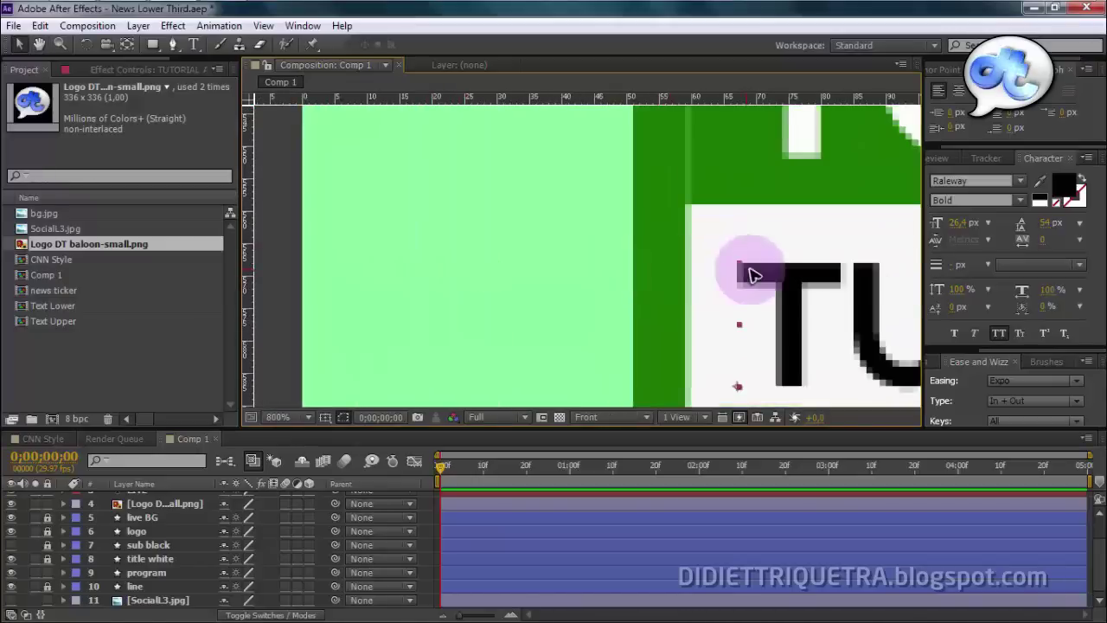
scroll(487, 309, "down", 2)
scroll(514, 314, "down", 1)
scroll(529, 279, "down", 1)
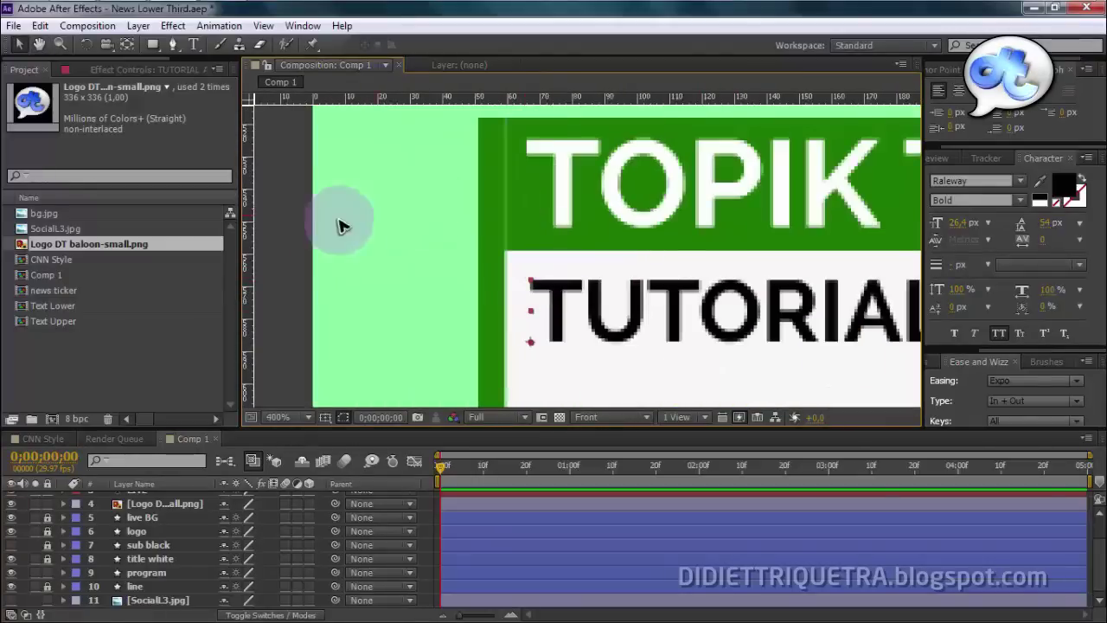
left_click_drag(247, 230, 521, 202)
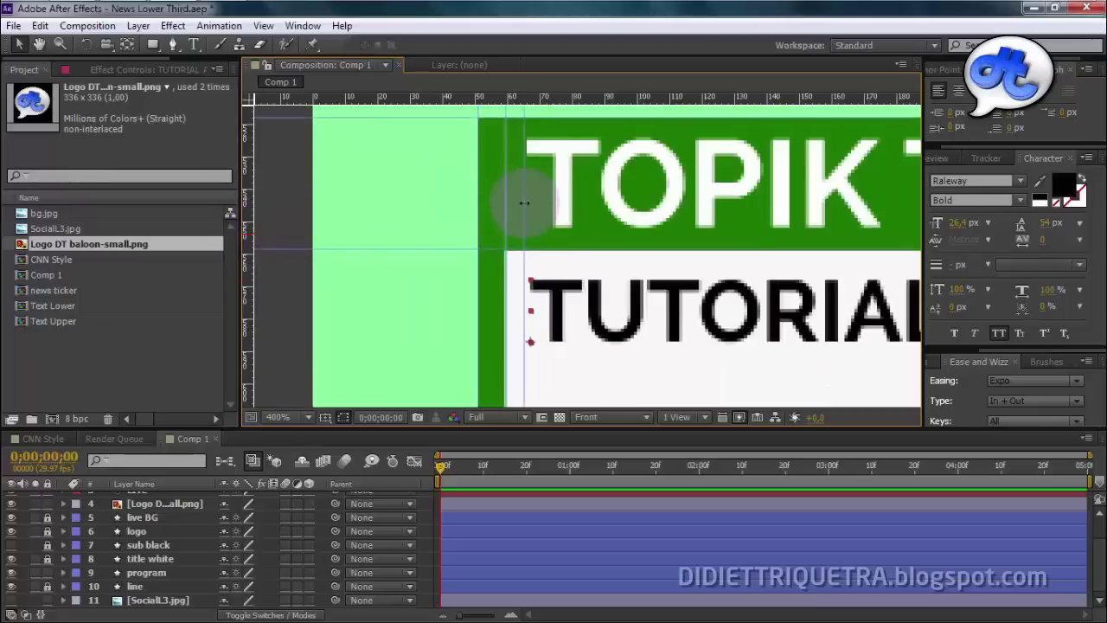
left_click(539, 208)
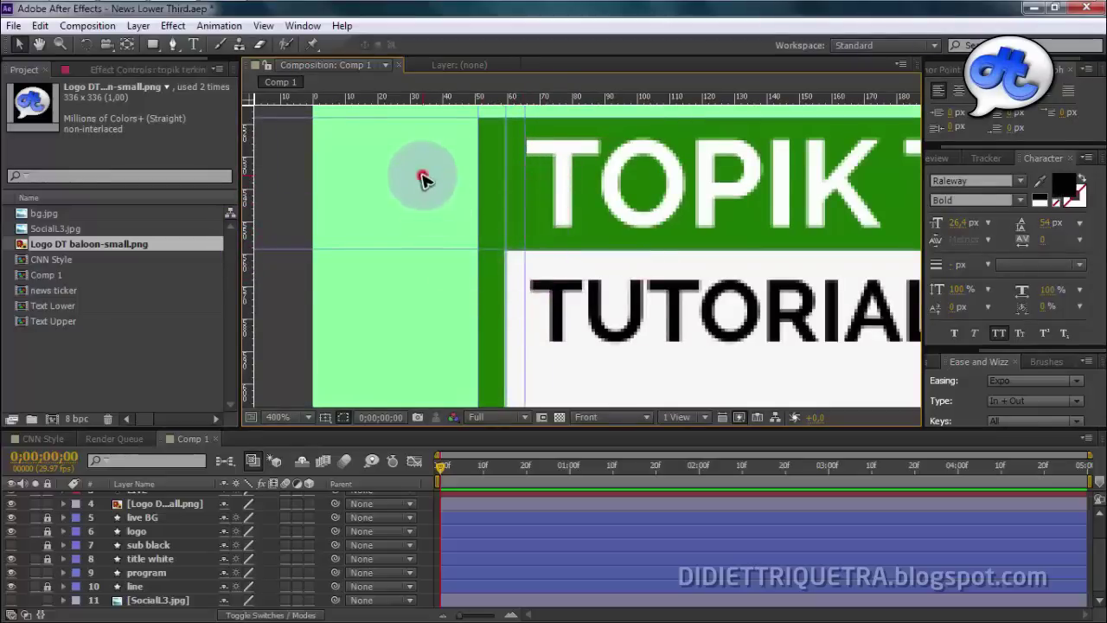
- Set the TUTORIAL subtitle's anchor point at its left edge with the Pan Behind tool
scroll(566, 185, "down", 2)
scroll(569, 294, "up", 2)
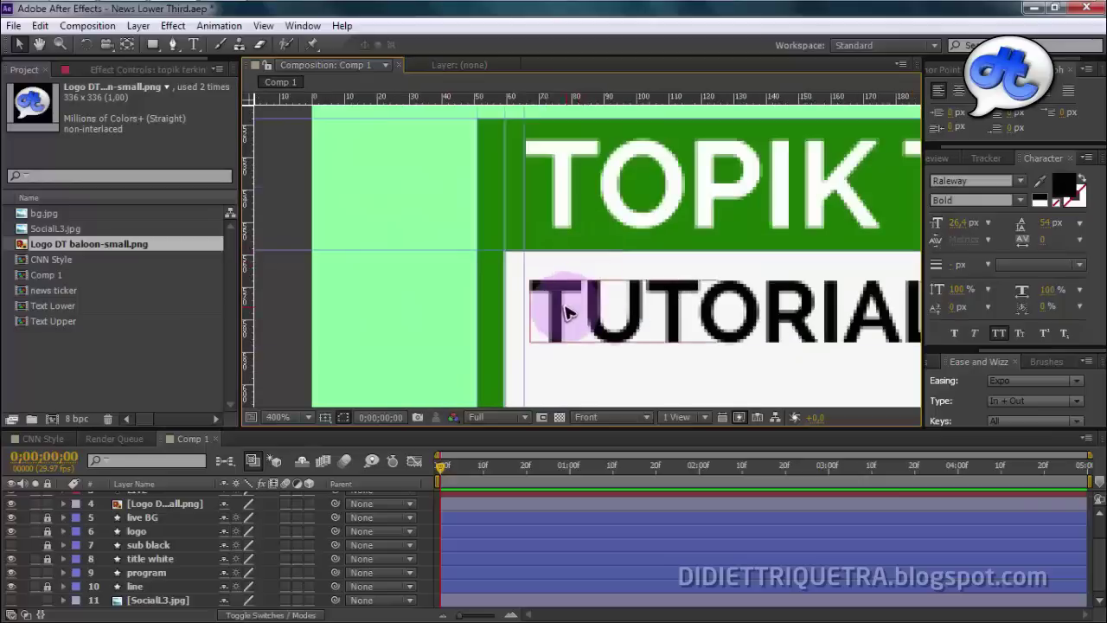
left_click(555, 294)
scroll(557, 295, "down", 2)
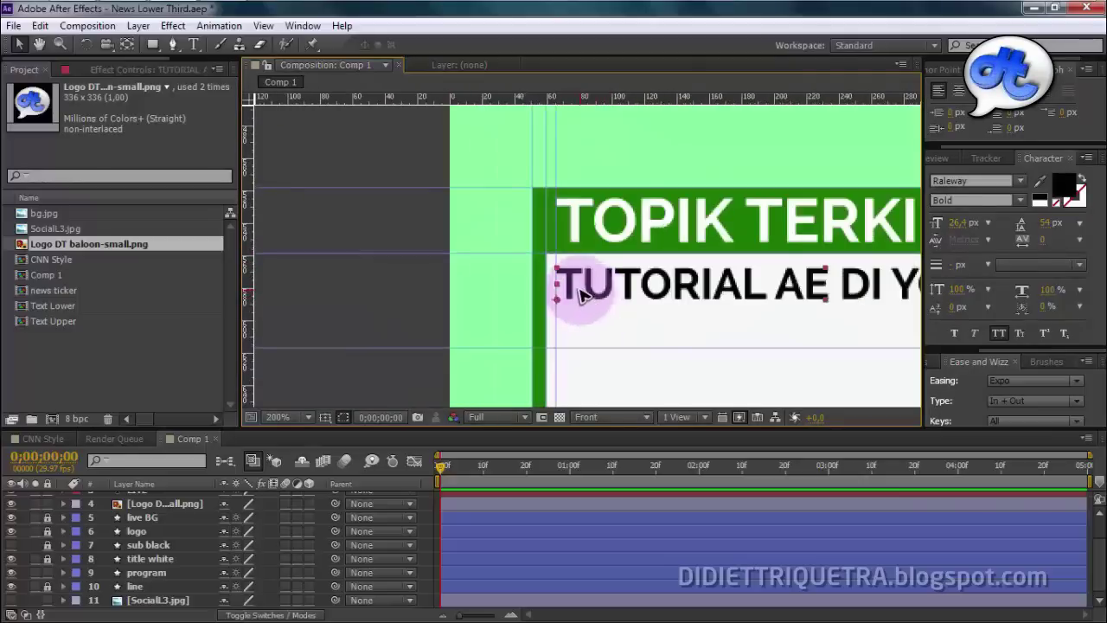
scroll(526, 345, "up", 2)
key("y")
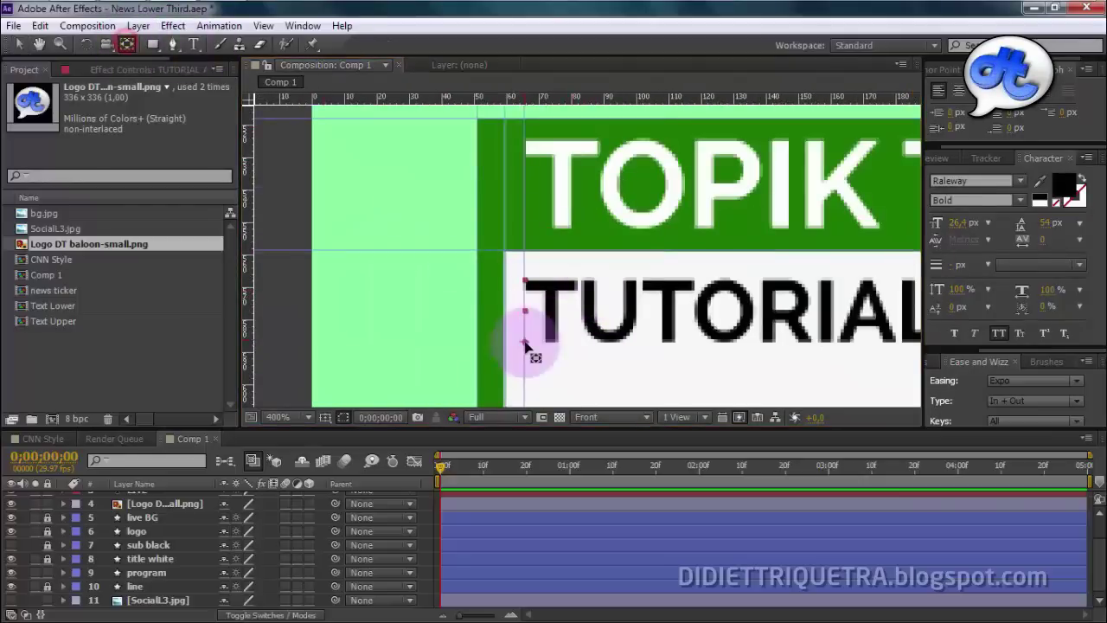
left_click(522, 342)
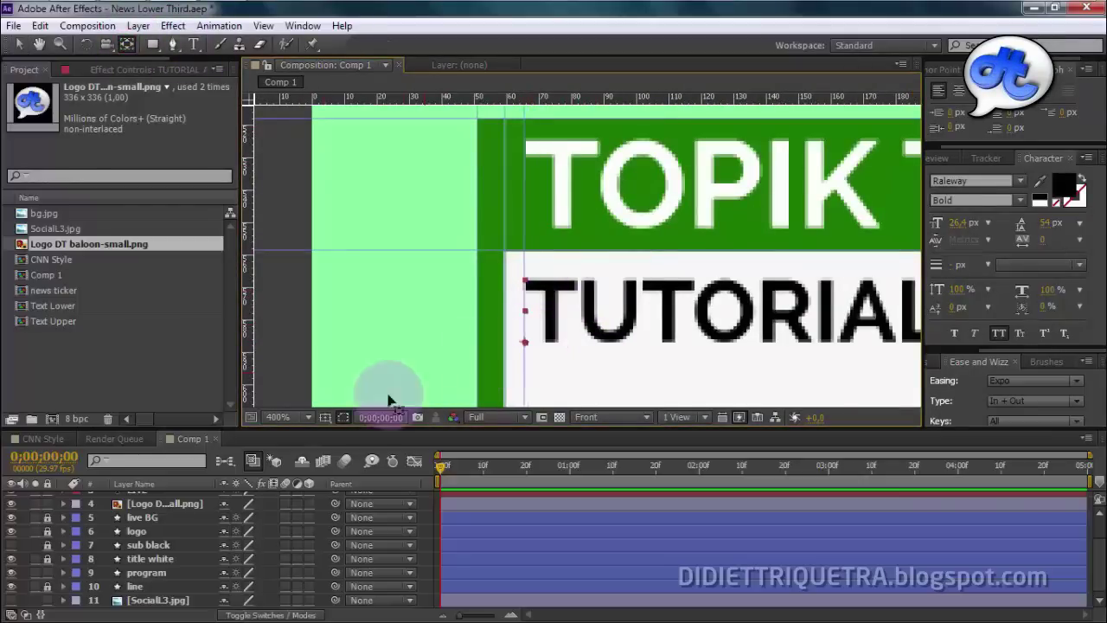
- Hide the guides and shift the subtitle 18 px left to align with the heading
left_click(333, 418)
left_click(348, 423)
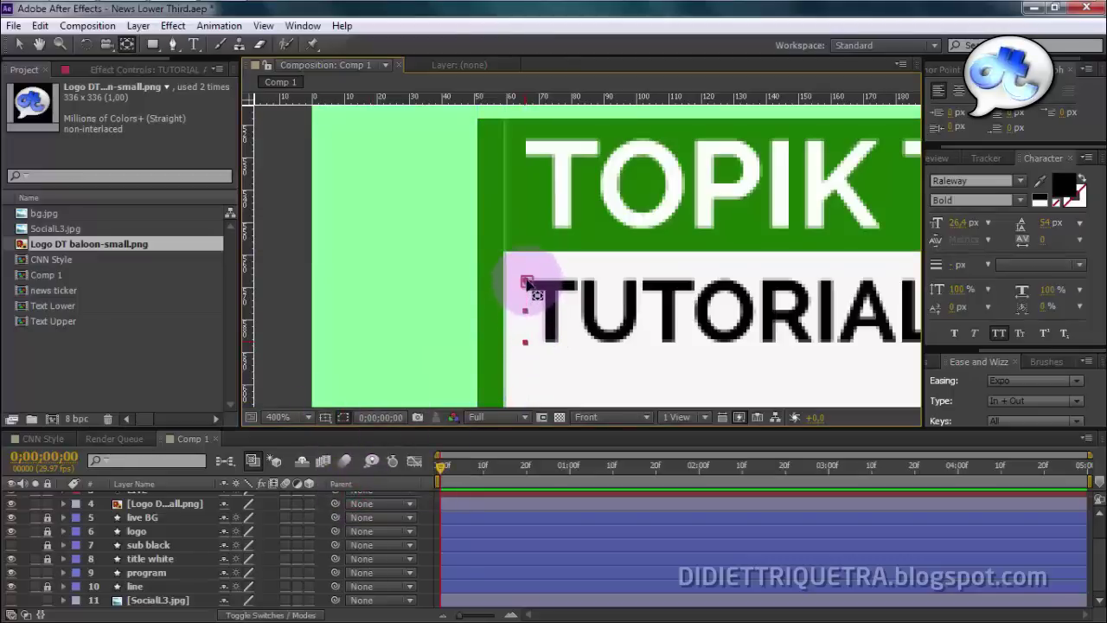
left_click_drag(534, 281, 518, 282)
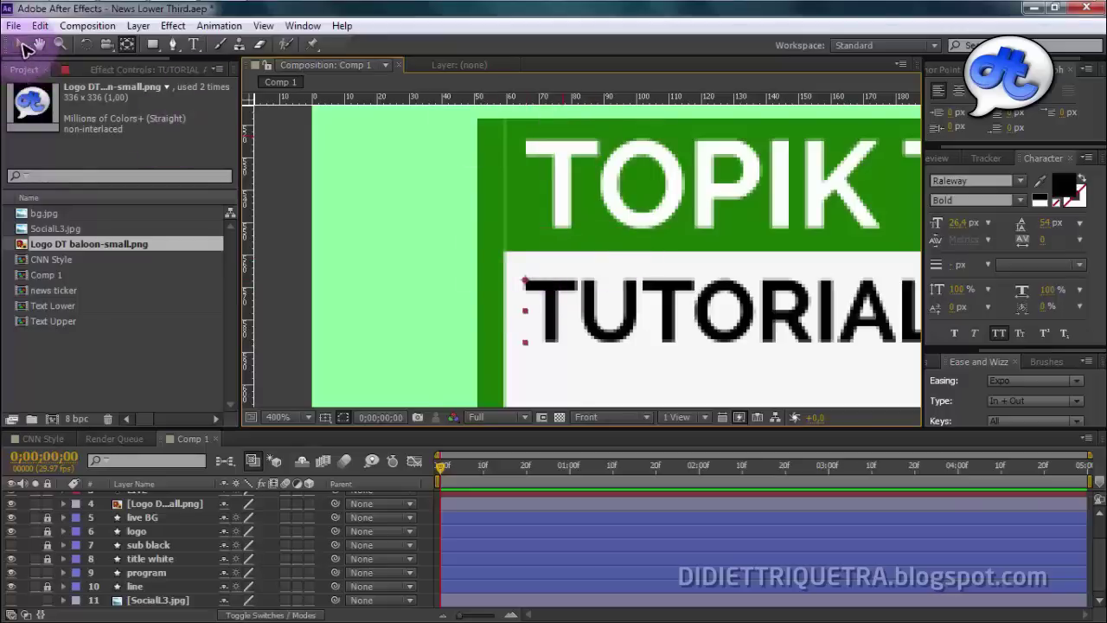
left_click(23, 44)
- Check the TOPIK TERKINI heading text, then pan the view back to the subtitle
left_click(527, 205)
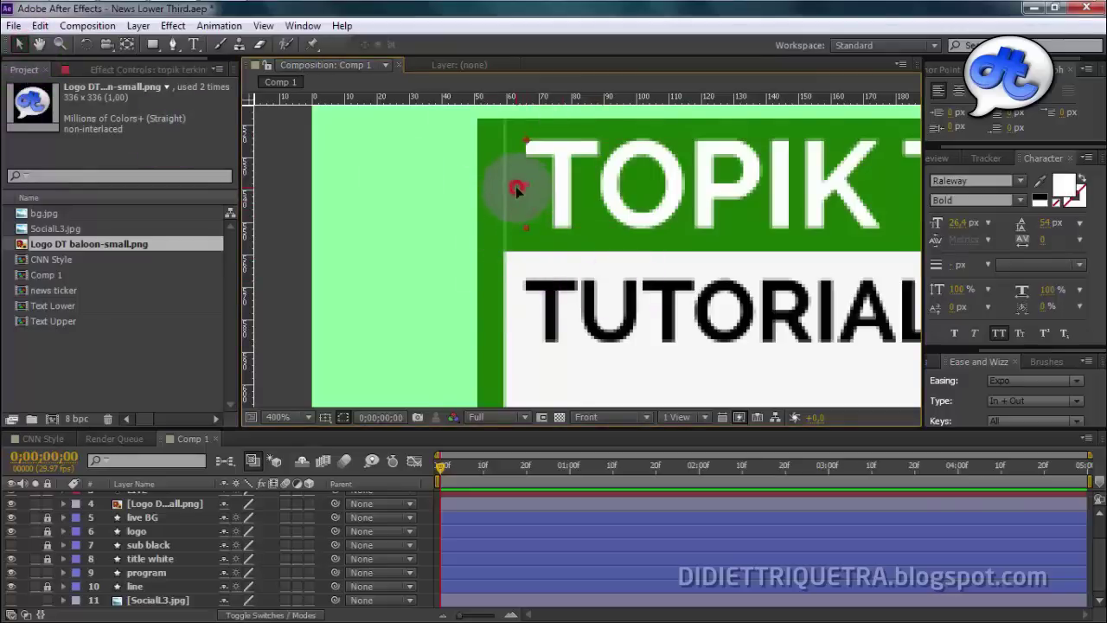
double_click(516, 190)
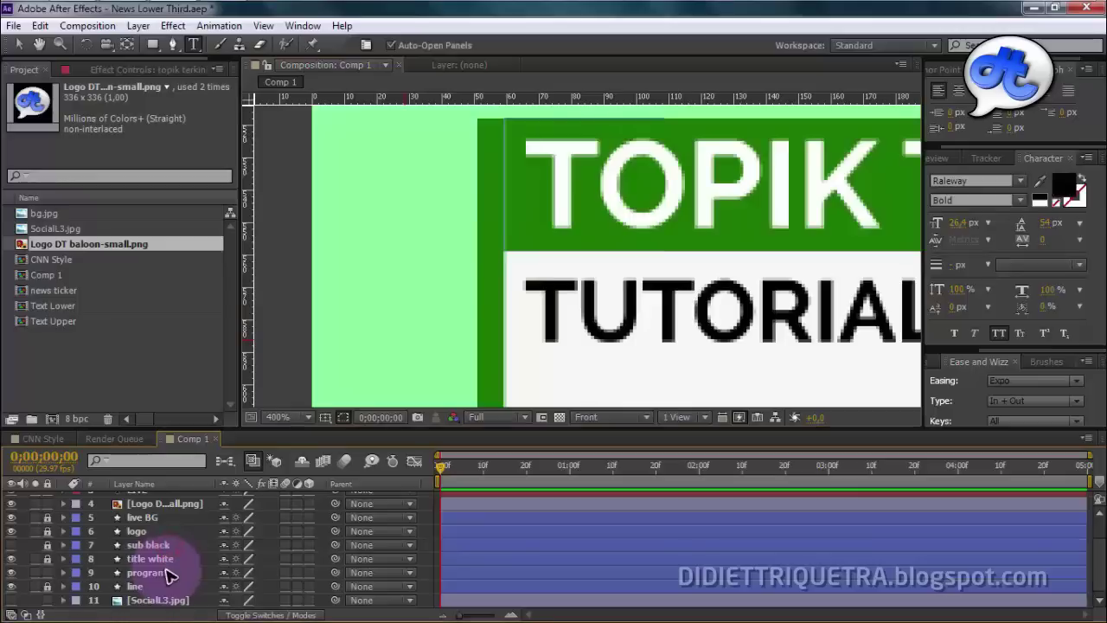
left_click(147, 572)
left_click(537, 189)
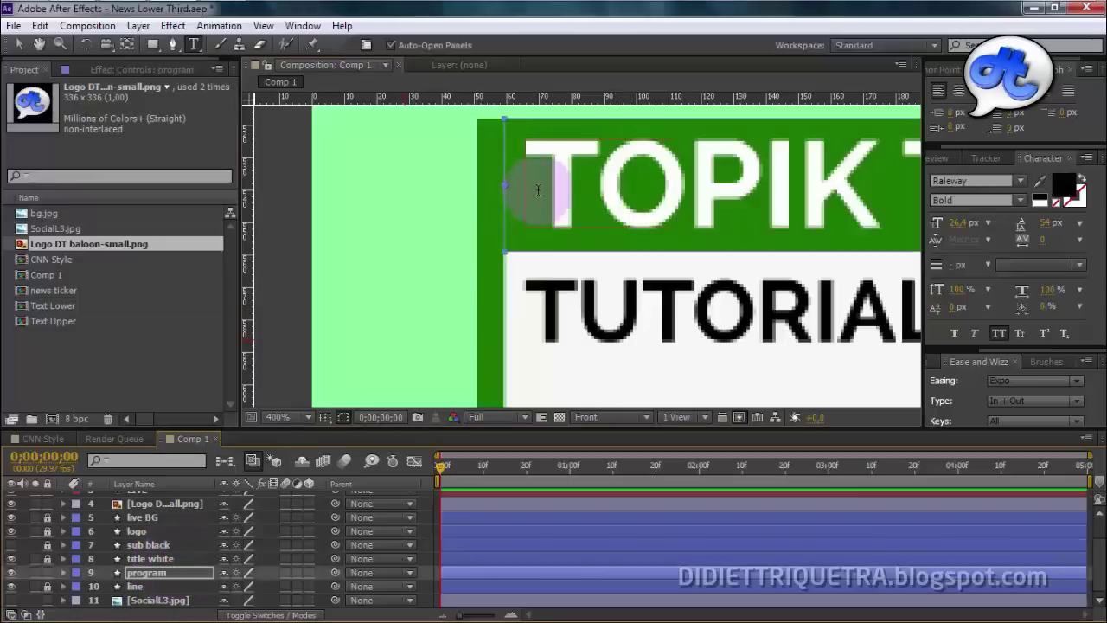
left_click(12, 78)
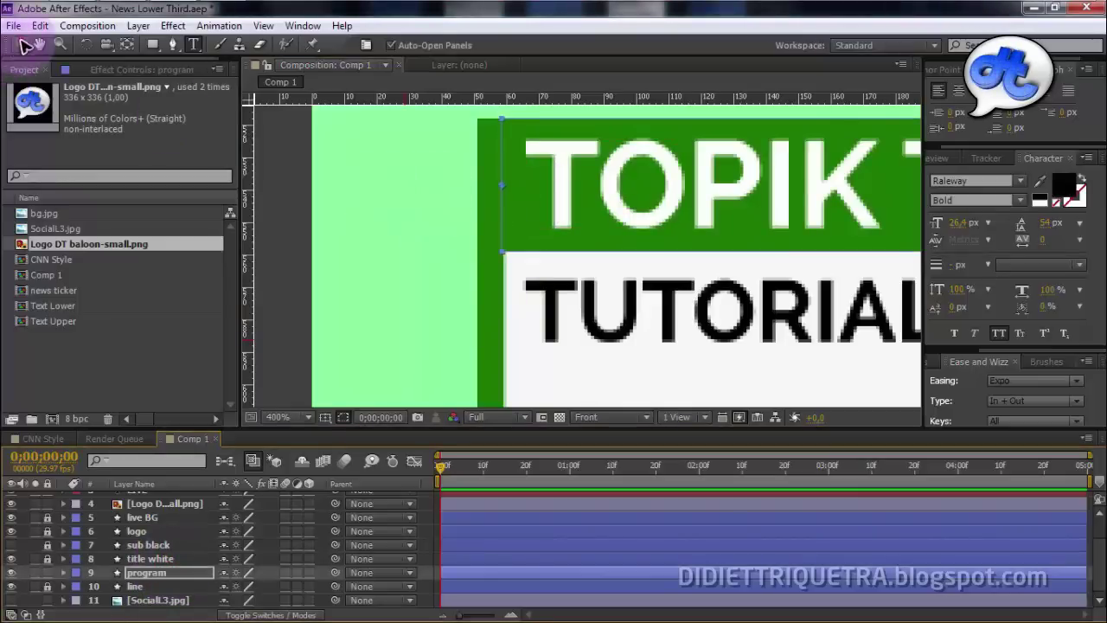
left_click(39, 45)
mouse_move(630, 321)
left_mouse_down()
mouse_move(481, 271)
mouse_move(471, 233)
left_mouse_up()
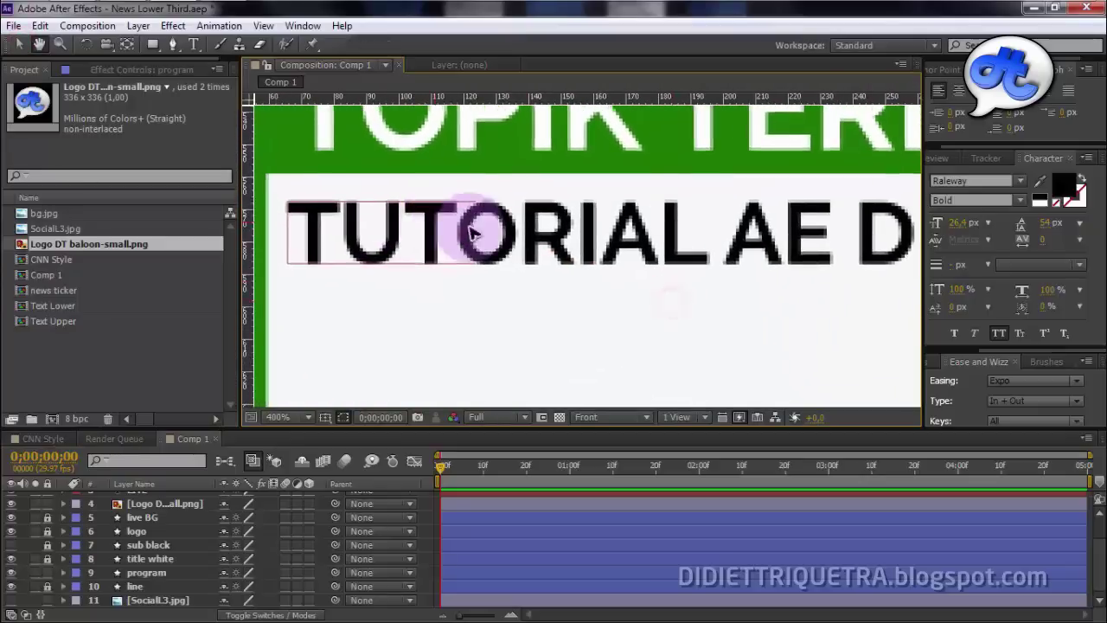
scroll(484, 251, "down", 2)
scroll(585, 291, "down", 1)
scroll(570, 269, "down", 1)
- Scale up the TUTORIAL AE DI YOUTUBE text from its corner handle to fill the white strip
key("v")
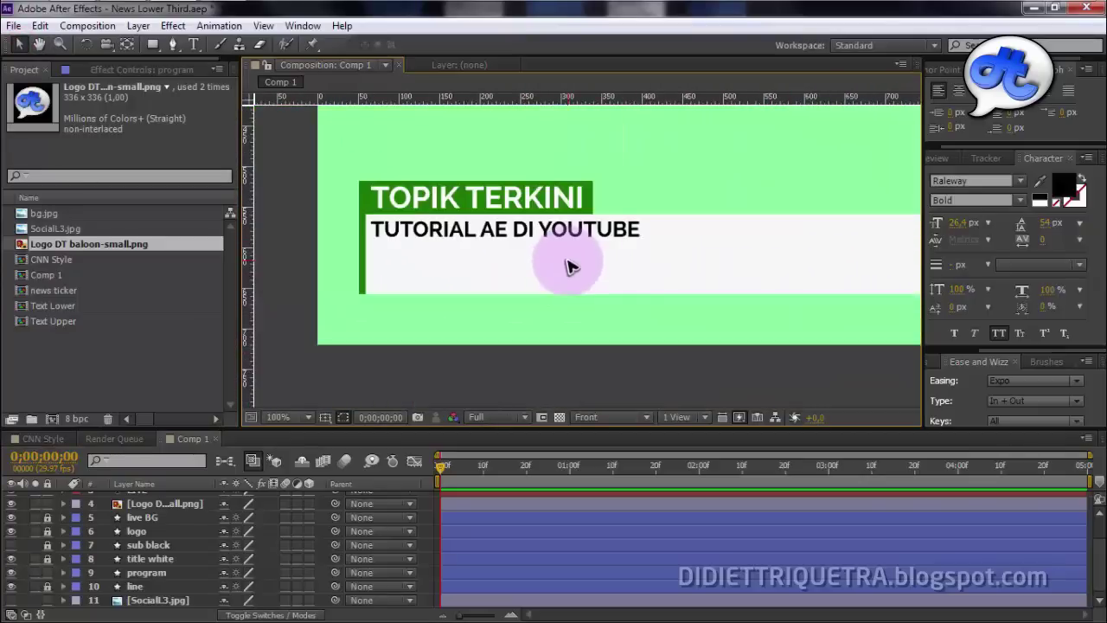
key("h")
left_click_drag(694, 225, 659, 243)
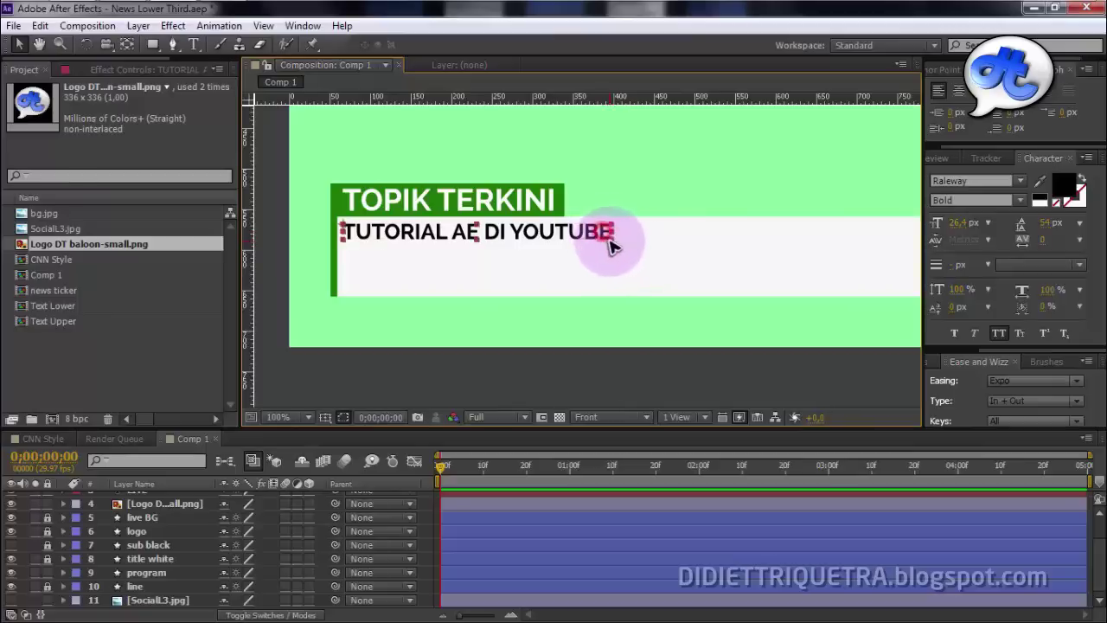
left_click_drag(610, 244, 804, 289)
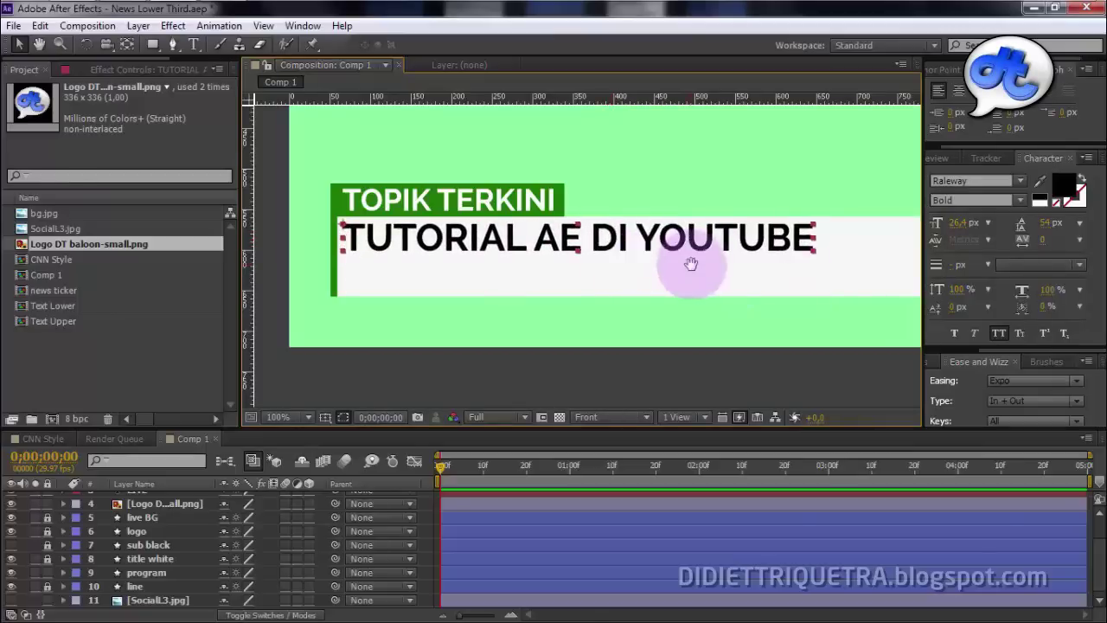
- Move the subtitle down about 16 px, show guides, and nudge it another 8 px down
mouse_move(691, 264)
left_mouse_down()
mouse_move(563, 259)
mouse_move(774, 279)
left_mouse_up()
scroll(630, 264, "down", 2)
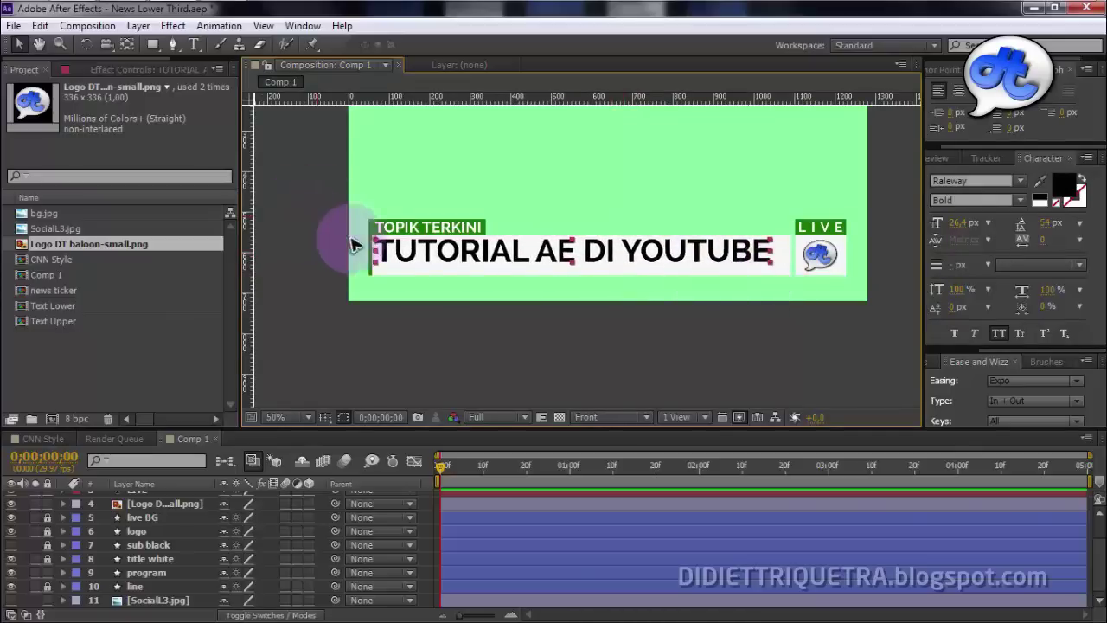
scroll(331, 242, "up", 2)
scroll(420, 251, "up", 2)
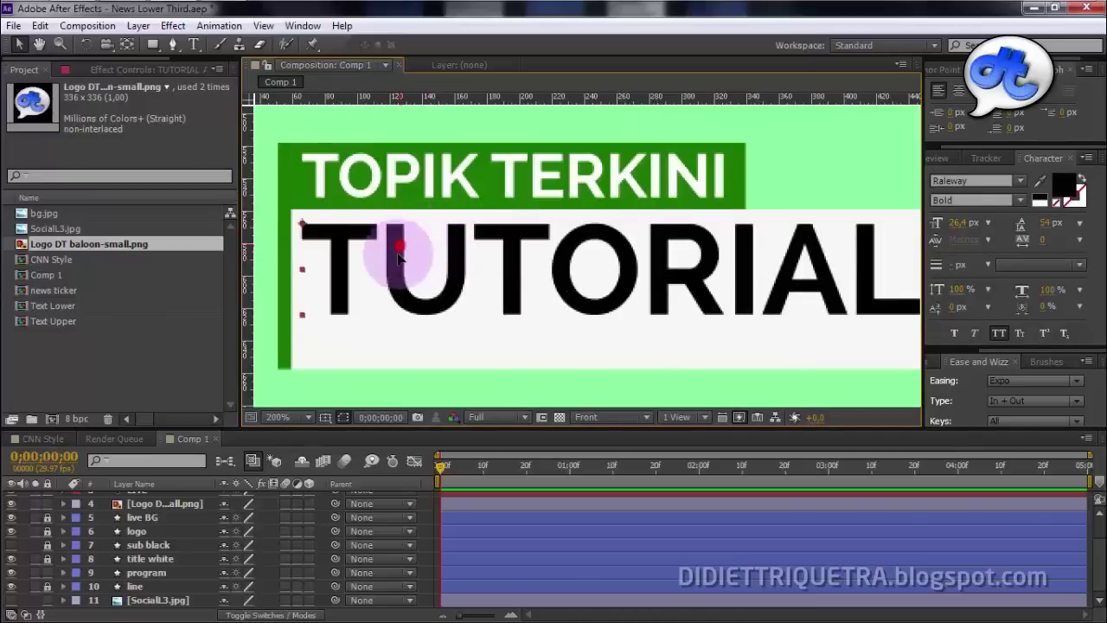
left_click_drag(397, 256, 402, 265)
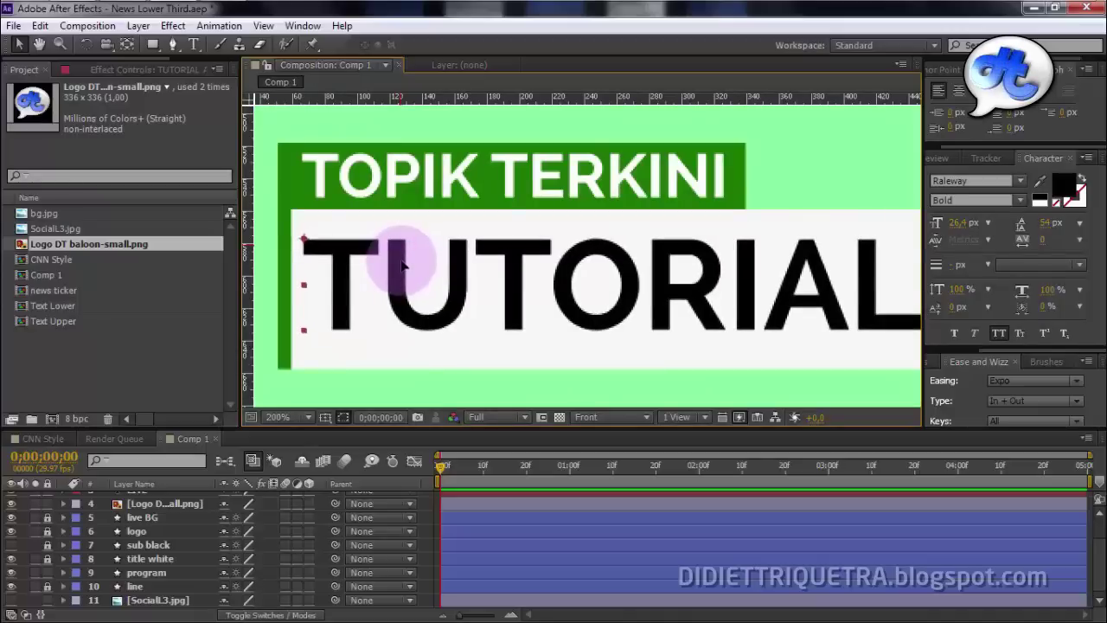
left_click(325, 416)
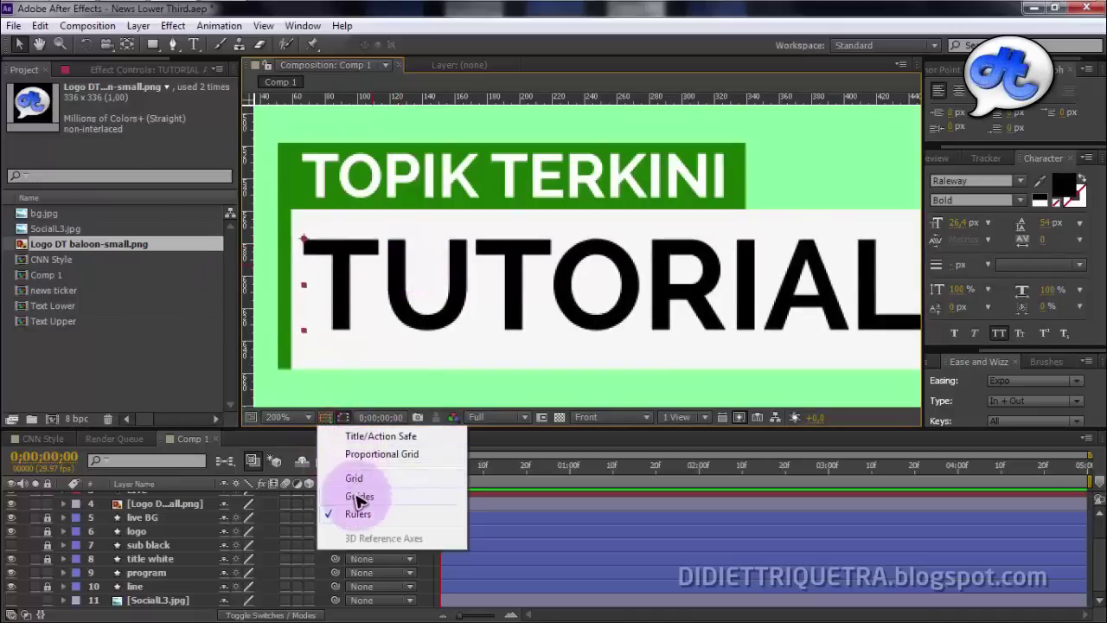
left_click(359, 499)
scroll(427, 272, "up", 3)
scroll(462, 240, "down", 2)
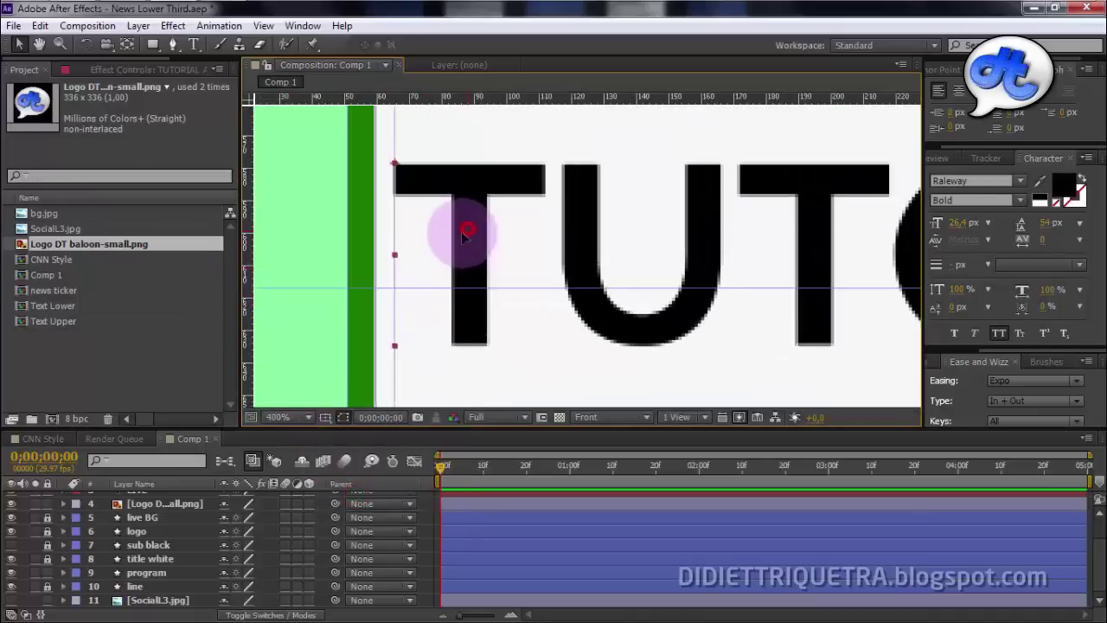
scroll(462, 234, "down", 2)
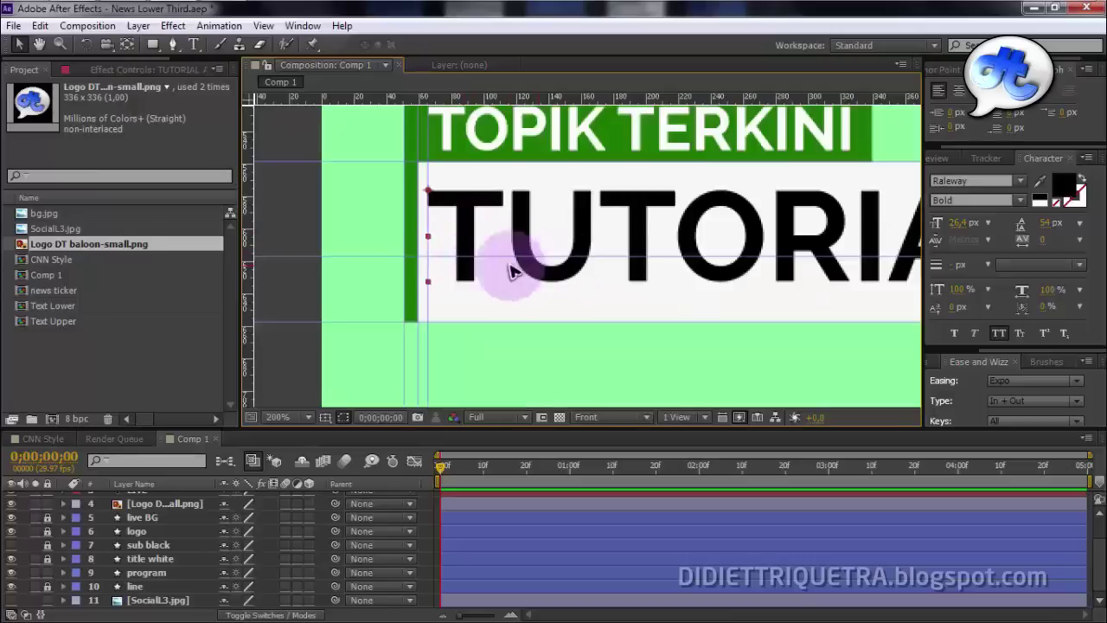
left_click_drag(472, 220, 472, 226)
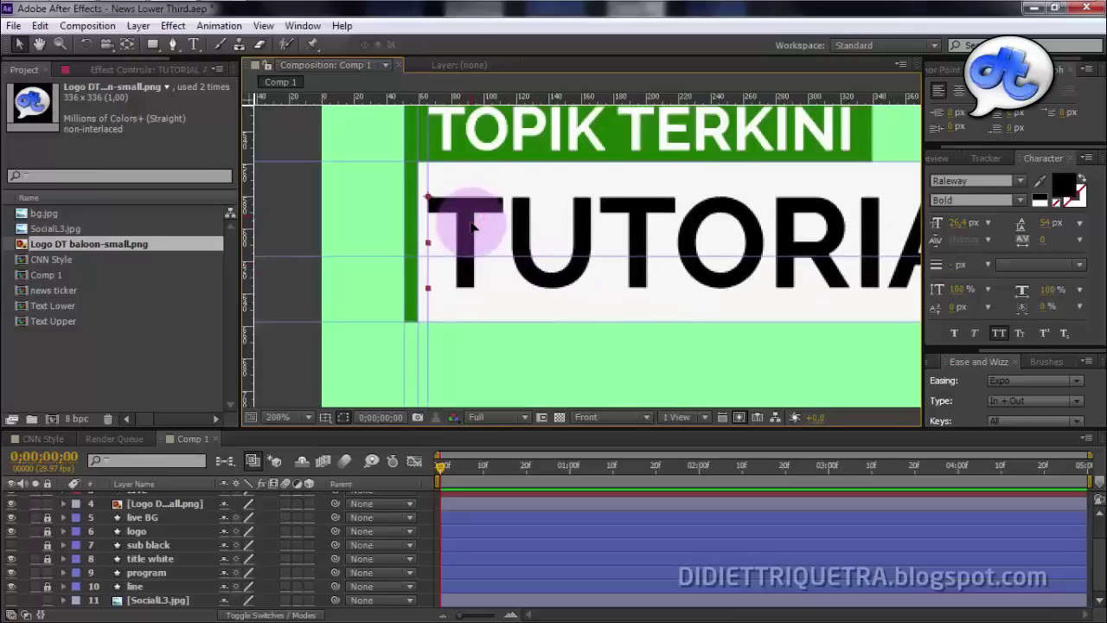
- Pan to the whole lower third and hide the guide lines
scroll(518, 233, "down", 3)
mouse_move(672, 257)
left_mouse_down()
mouse_move(486, 258)
mouse_move(526, 259)
left_mouse_up()
scroll(351, 290, "up", 2)
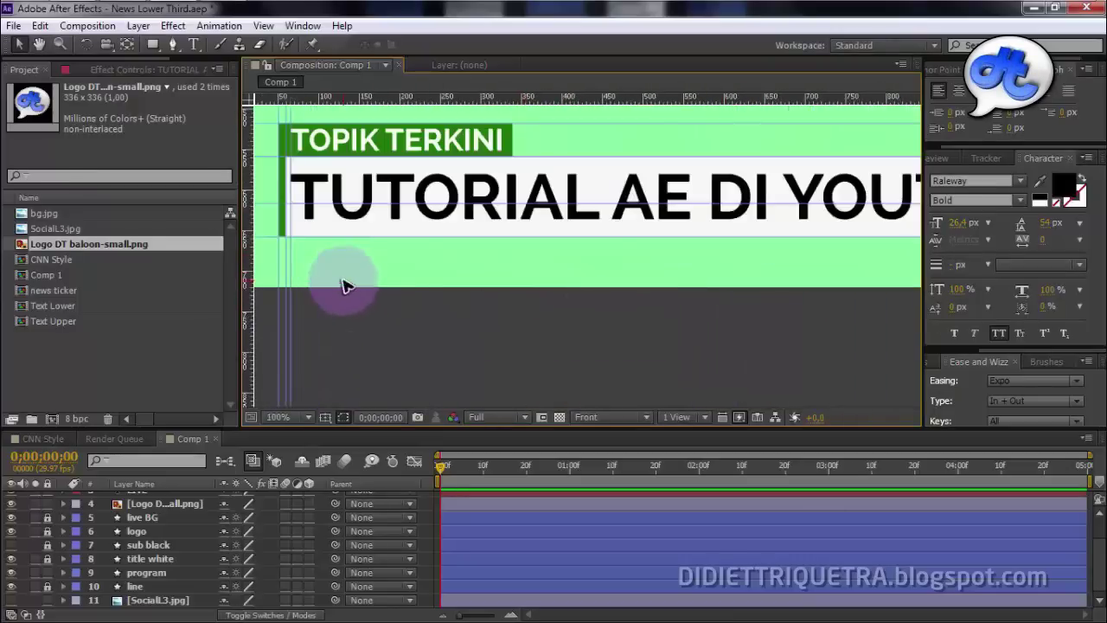
left_click(325, 417)
left_click(343, 496)
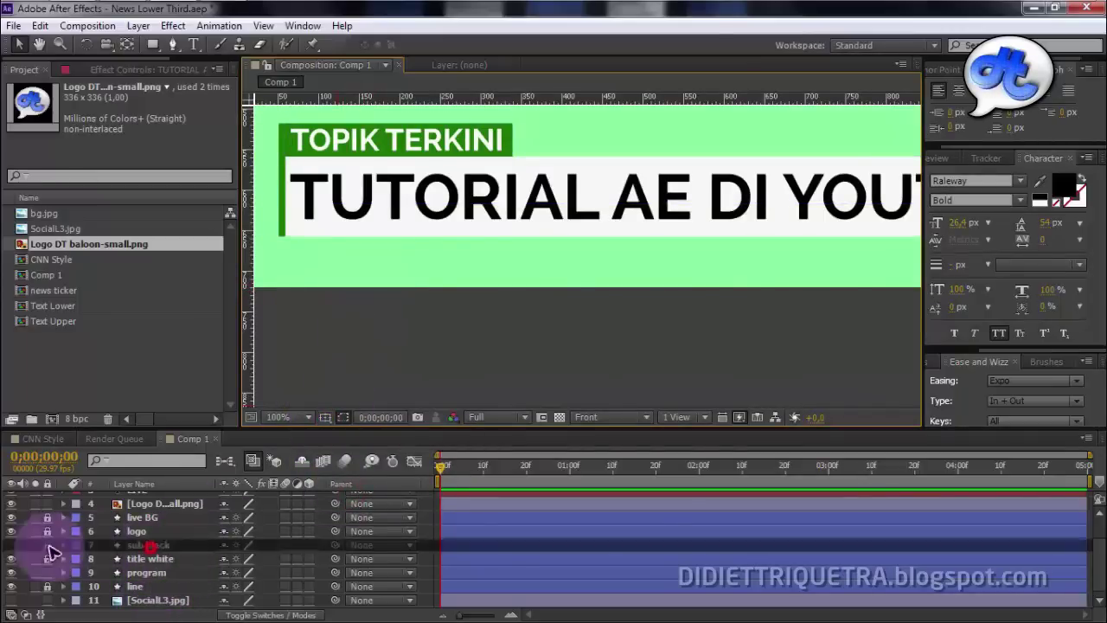
- Show the sub black bar again and duplicate the TOPIK TERKINI text layer
left_click(11, 544)
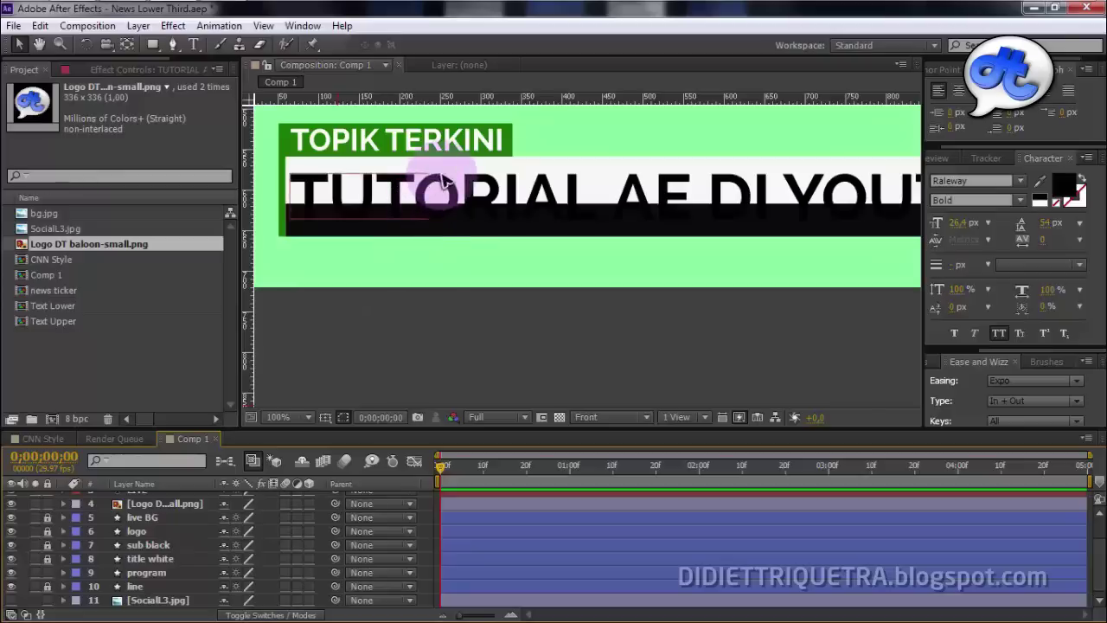
left_click(448, 138)
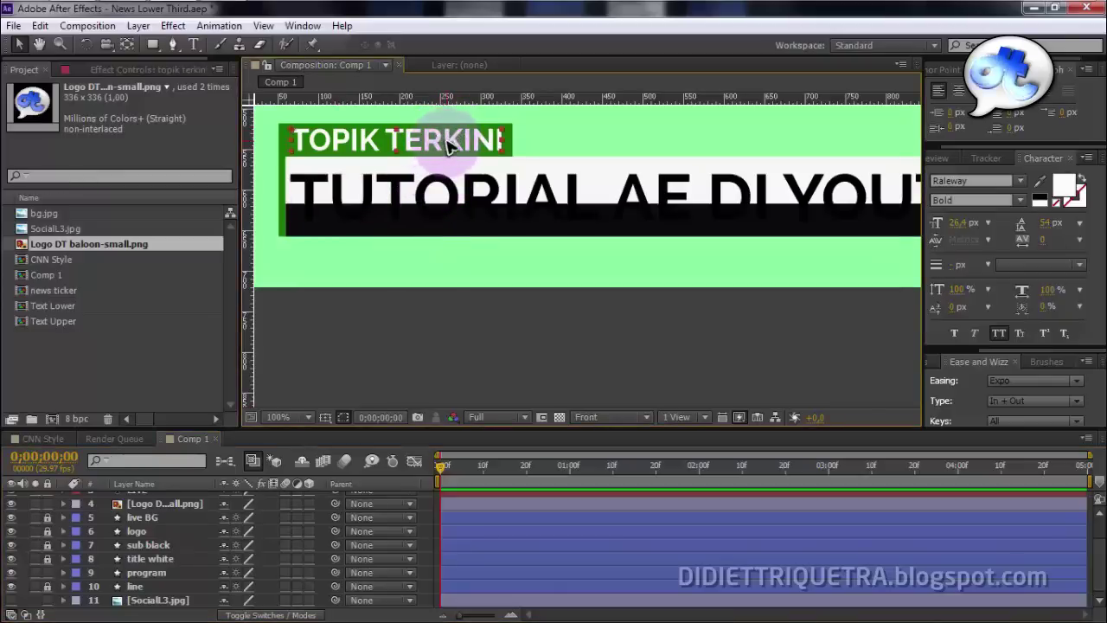
scroll(277, 466, "up", 2)
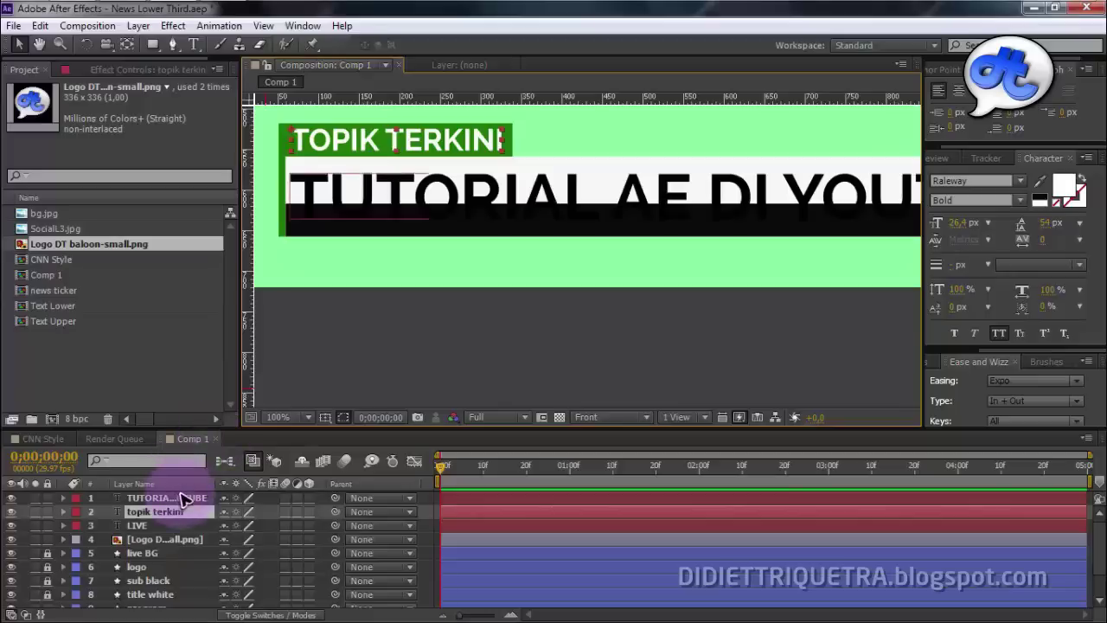
key("ctrl+d")
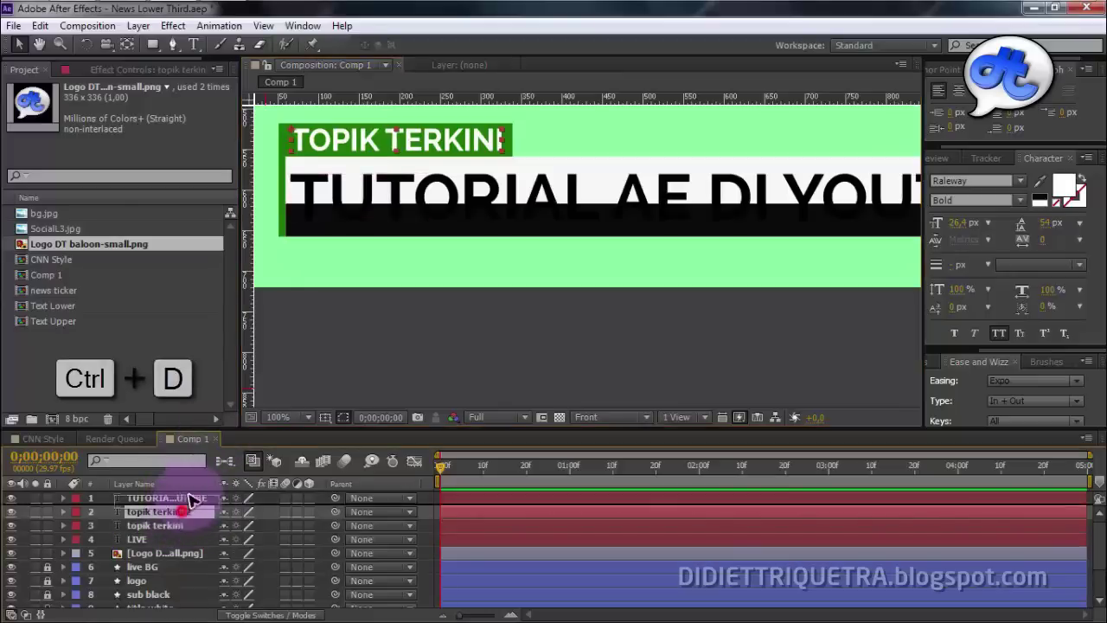
- Drag the TOPIK TERKINI copy down onto the black strip and select its text for editing
left_click_drag(192, 511, 192, 490)
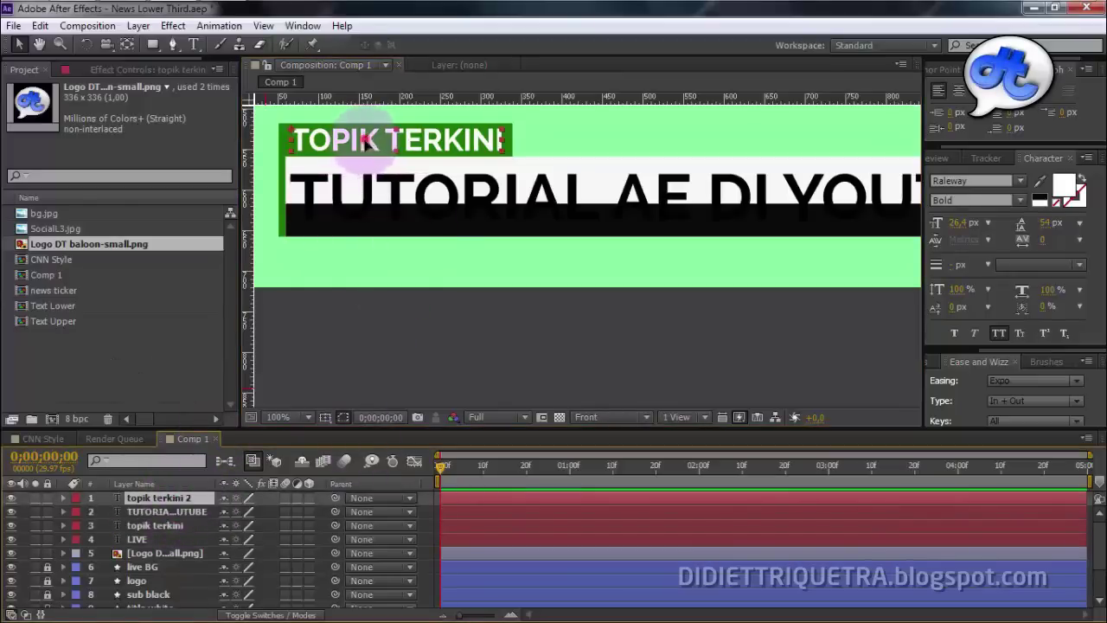
left_click_drag(370, 143, 370, 222)
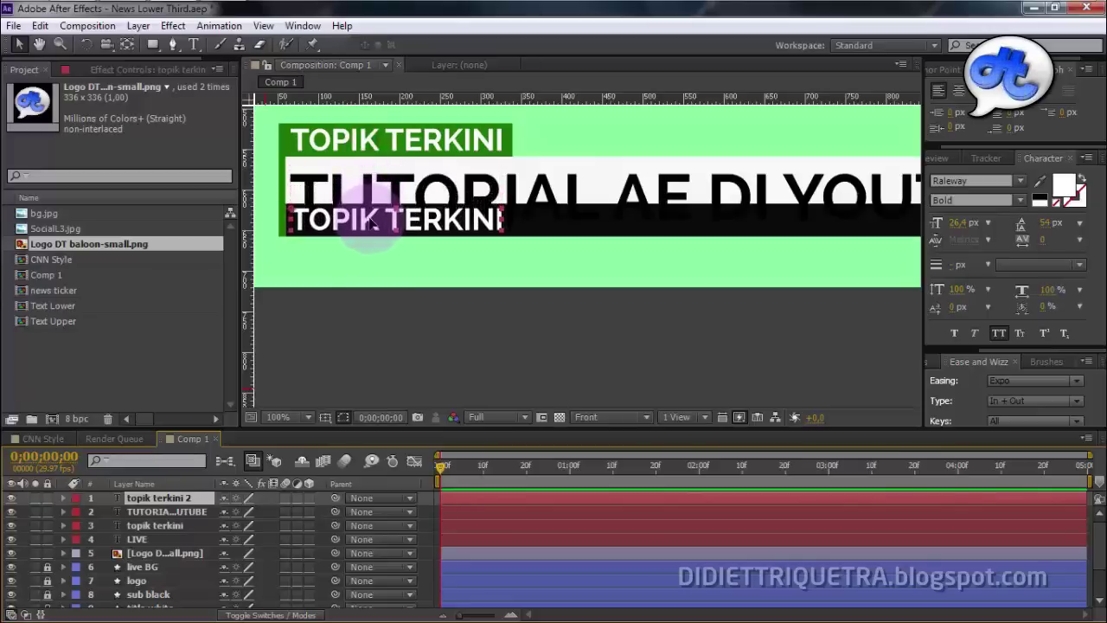
left_click(197, 498)
key("Return")
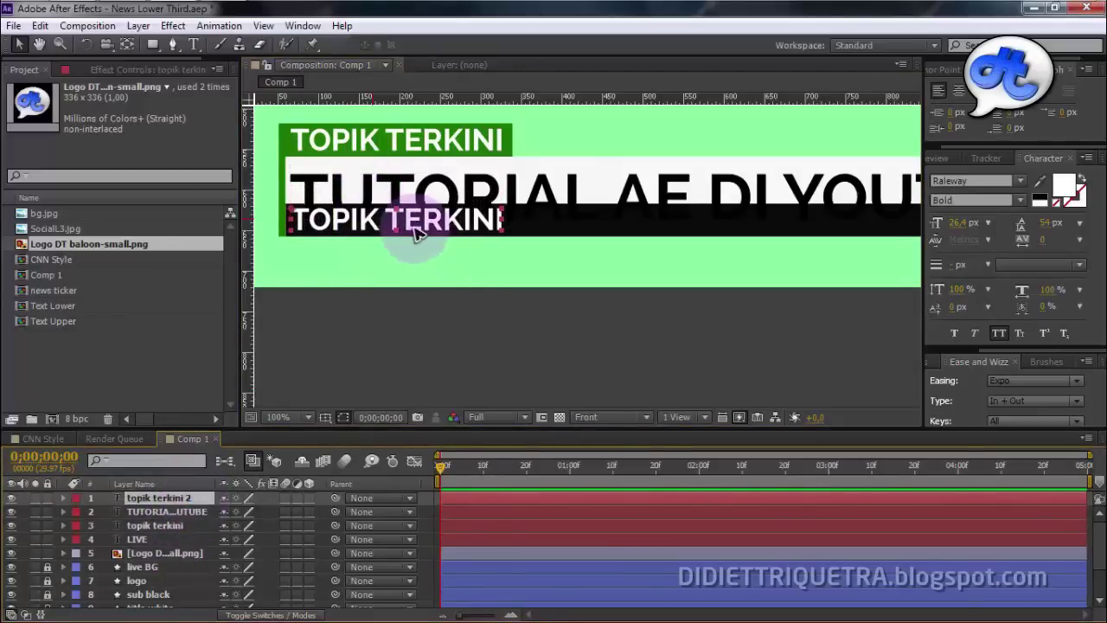
scroll(389, 227, "up", 1)
left_click_drag(370, 221, 588, 320)
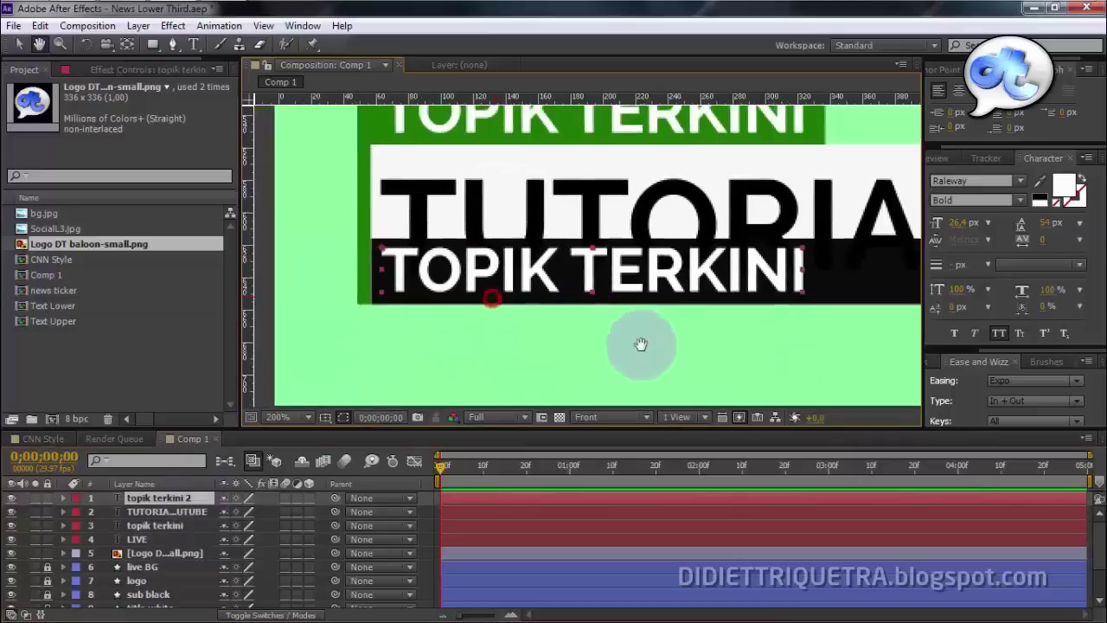
key("Return")
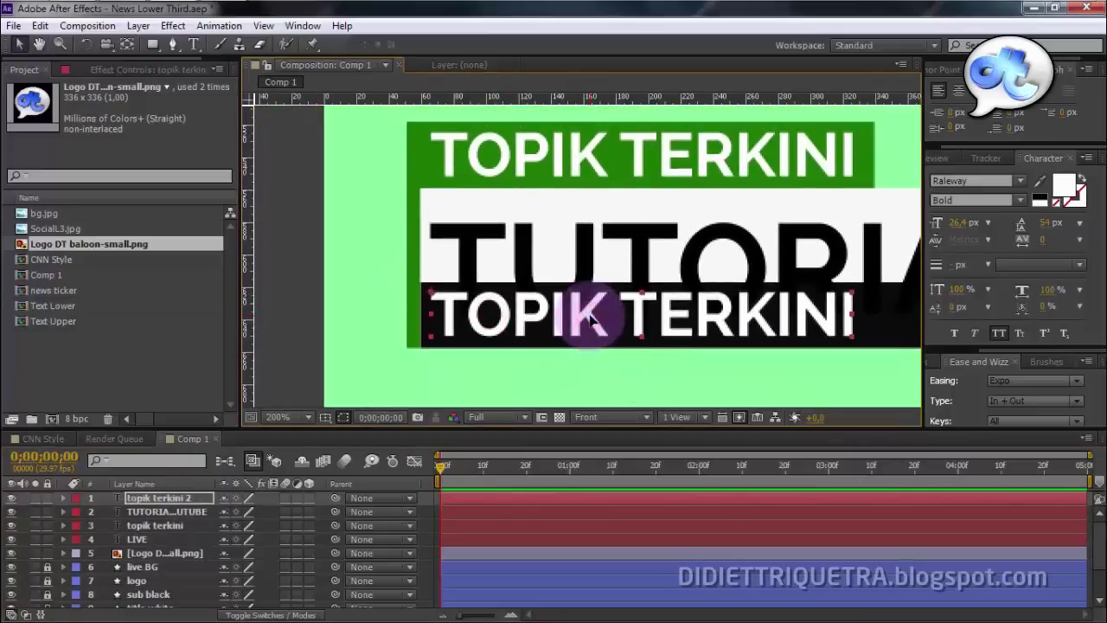
double_click(591, 318)
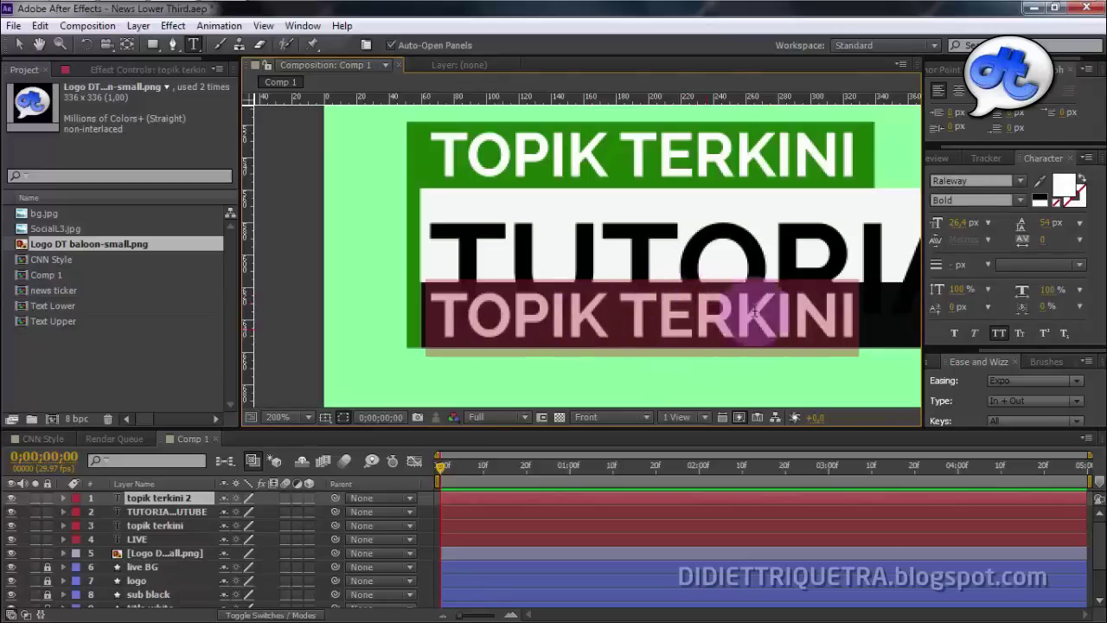
- Set the copied text's font style to Raleway Regular
left_click(961, 181)
left_click(1015, 200)
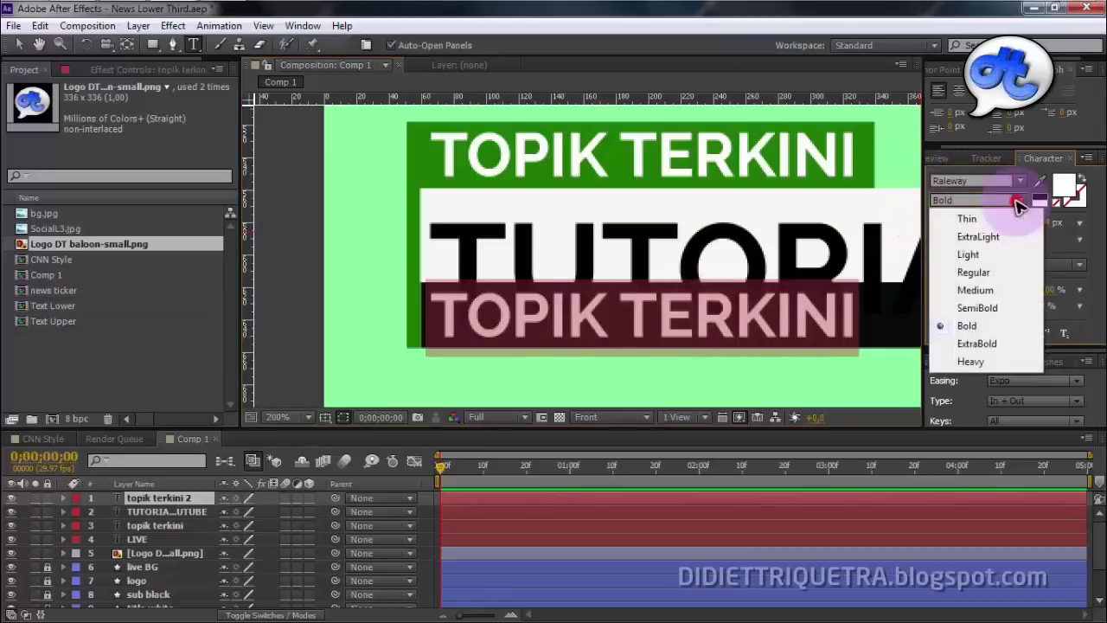
left_click(1008, 255)
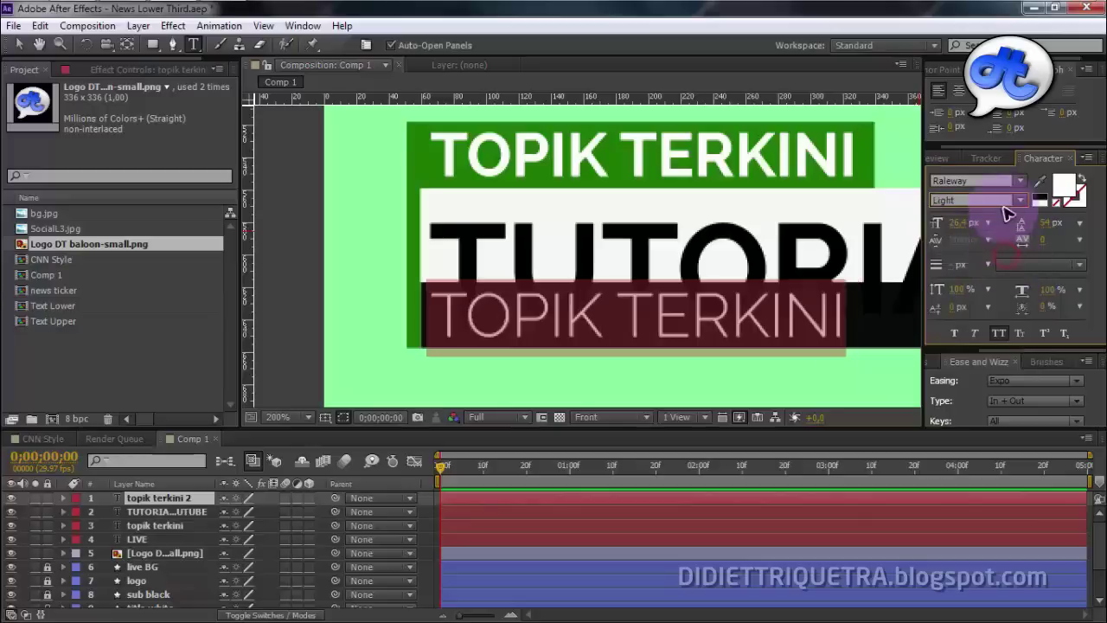
left_click(1015, 200)
left_click(1017, 273)
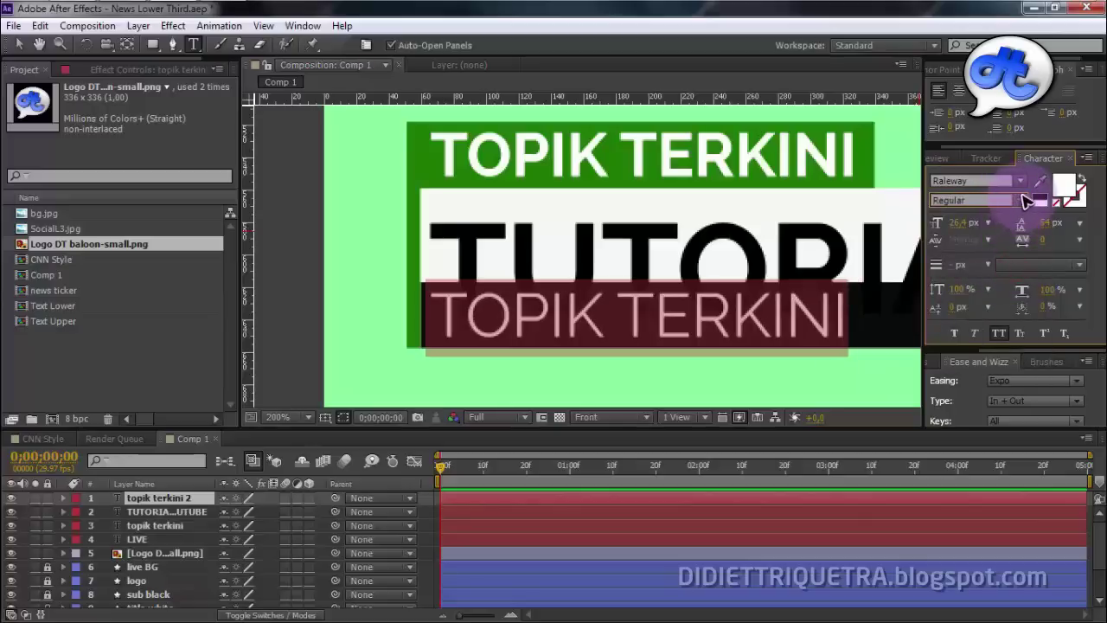
- Retype the line as the channel name plus '| YouTube' with All Caps turned off
triple_click(838, 308)
left_click_drag(837, 309, 815, 314)
triple_click(816, 314)
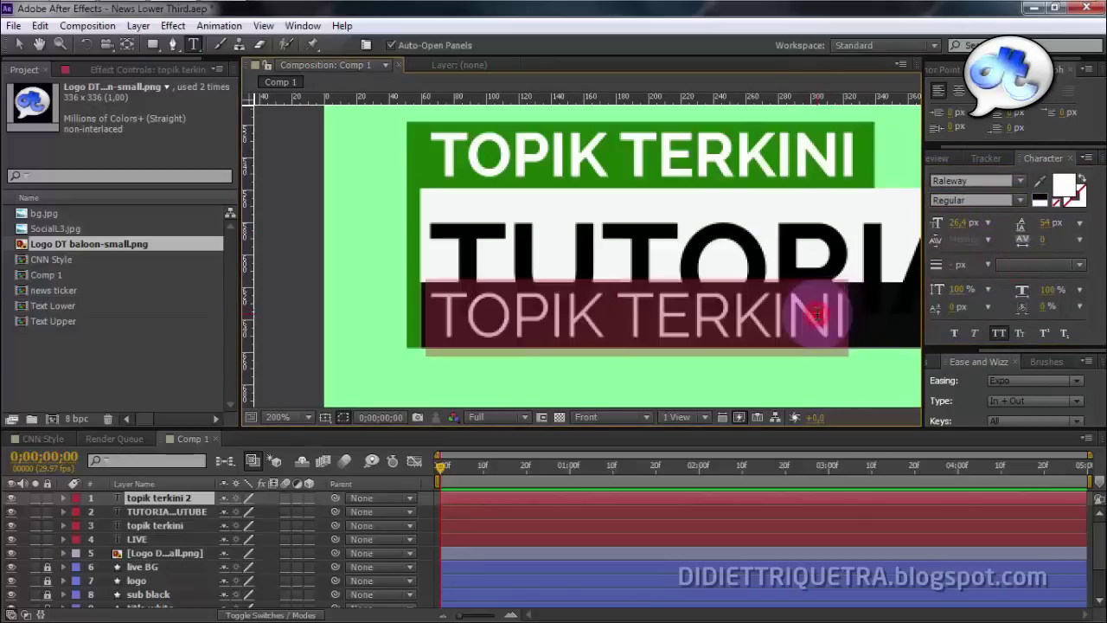
type("DID")
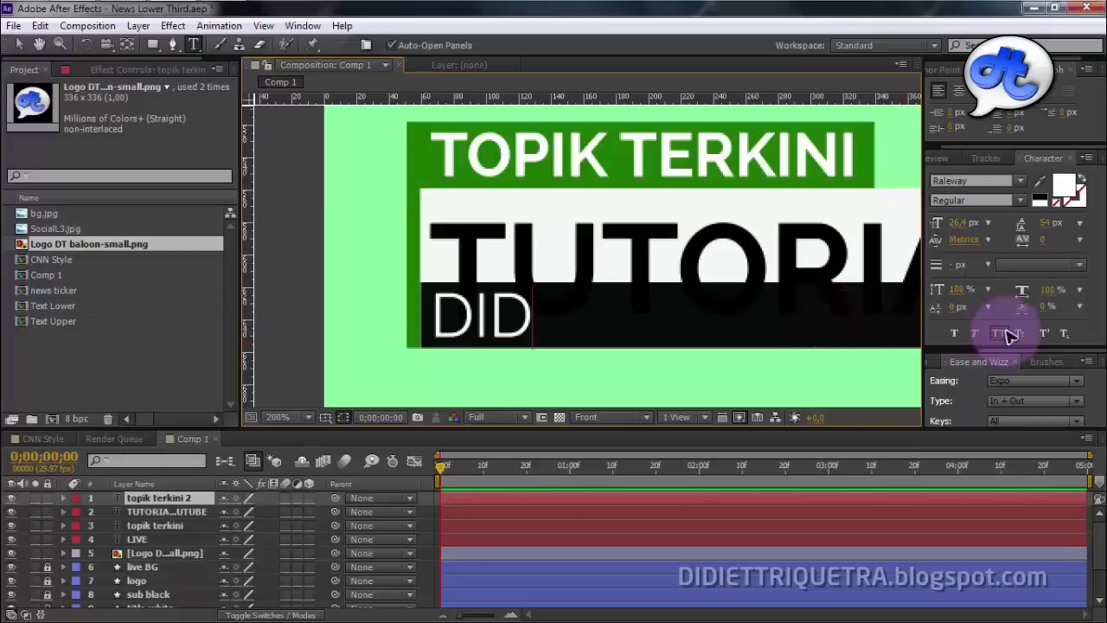
left_click(472, 346)
key("BackSpace")
key("BackSpace")
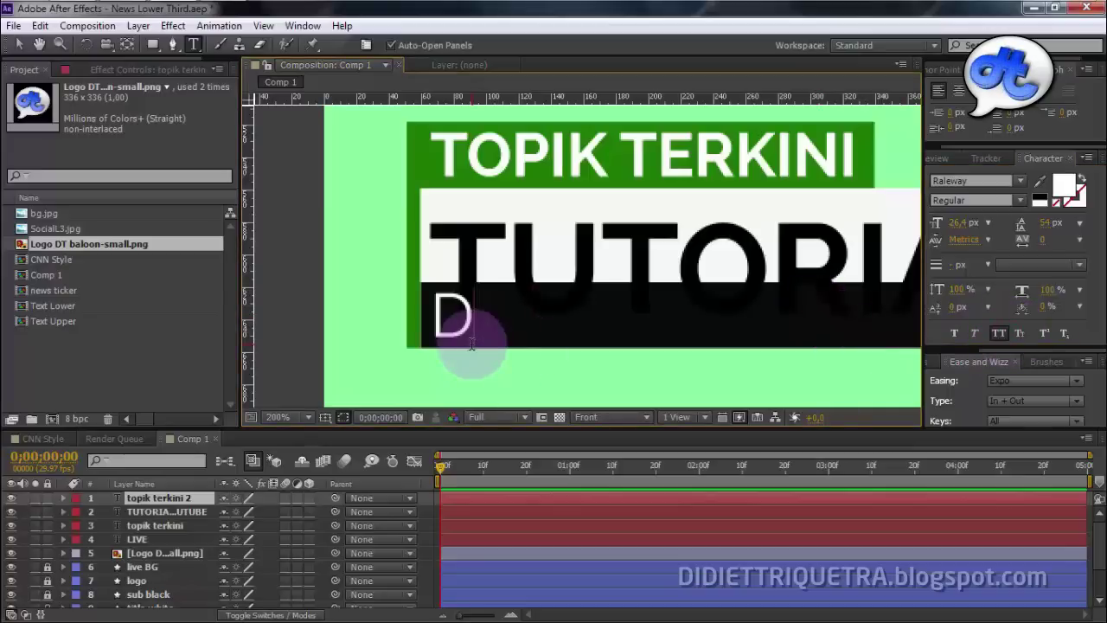
left_click(997, 332)
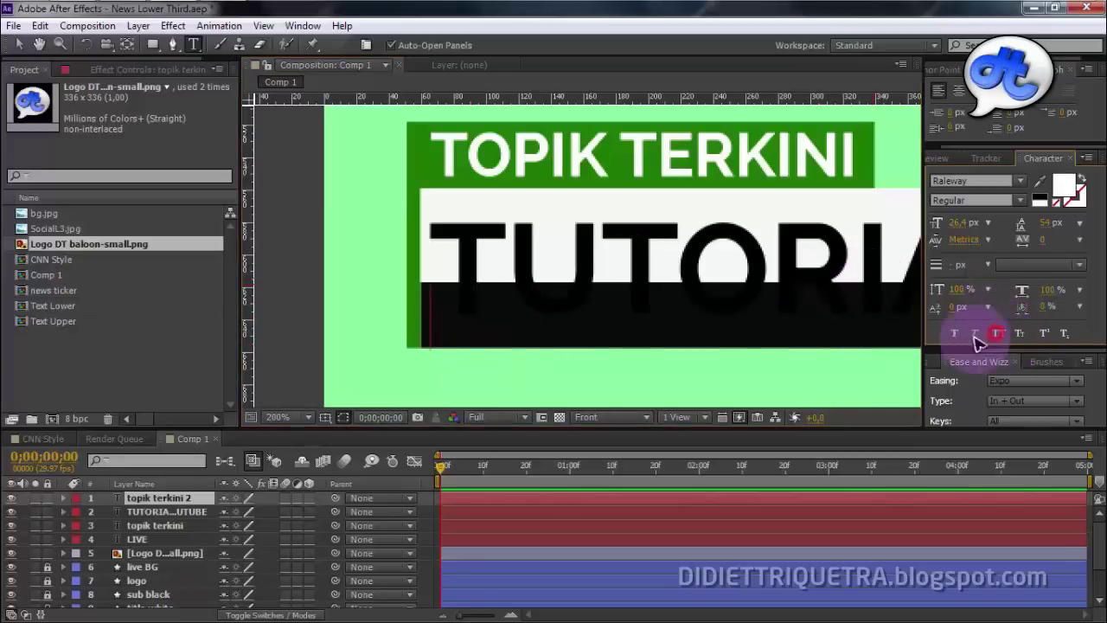
type("Didiet15")
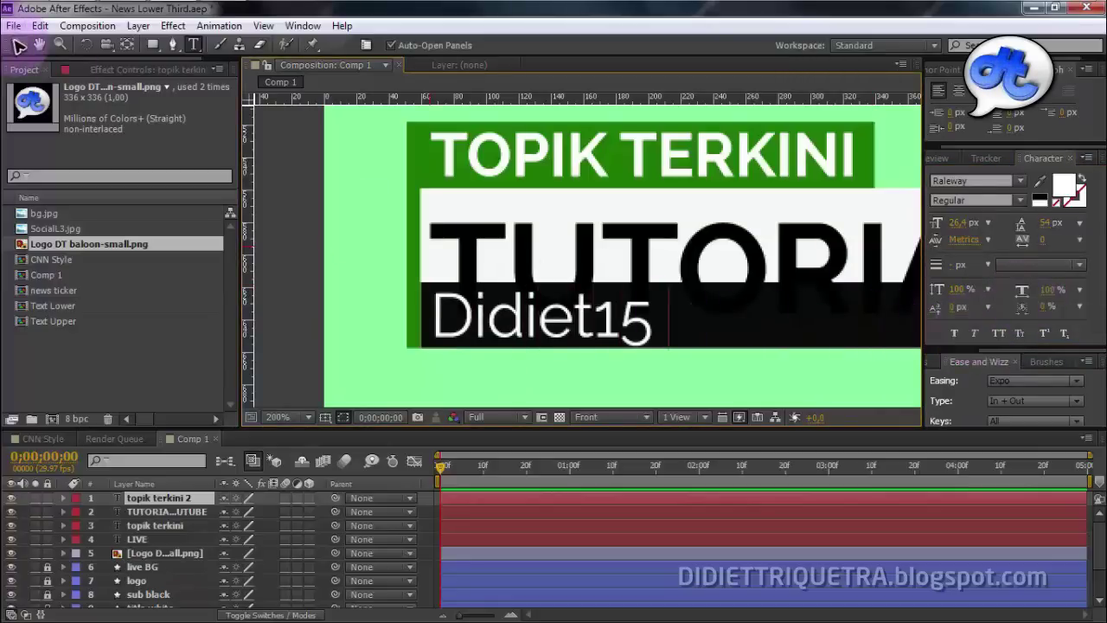
left_click(18, 46)
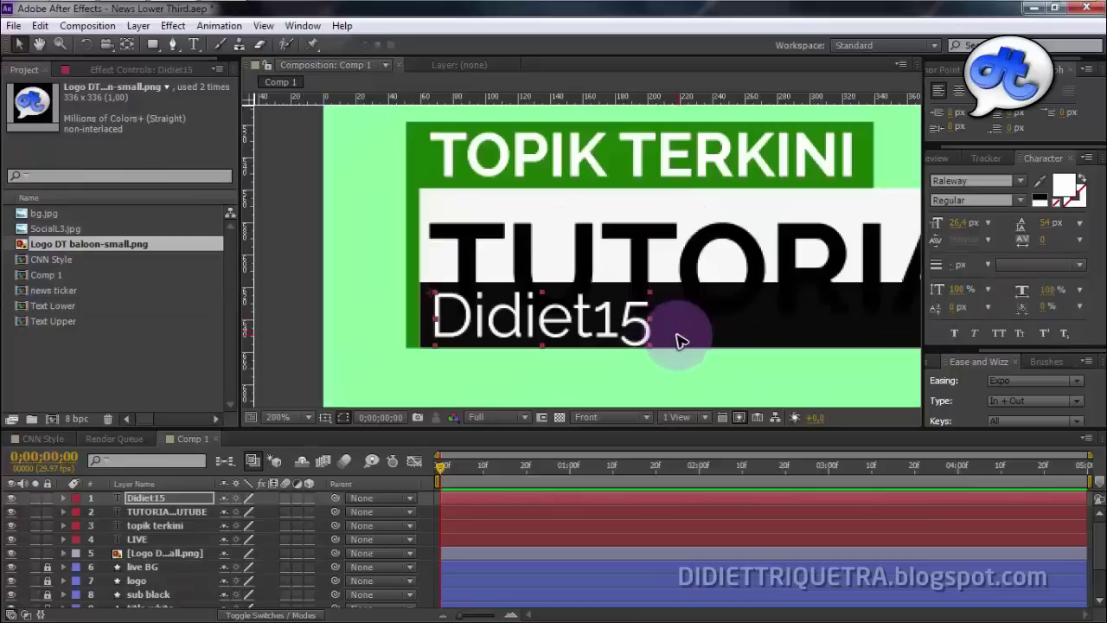
double_click(644, 323)
left_click(657, 321)
type("| YouTube")
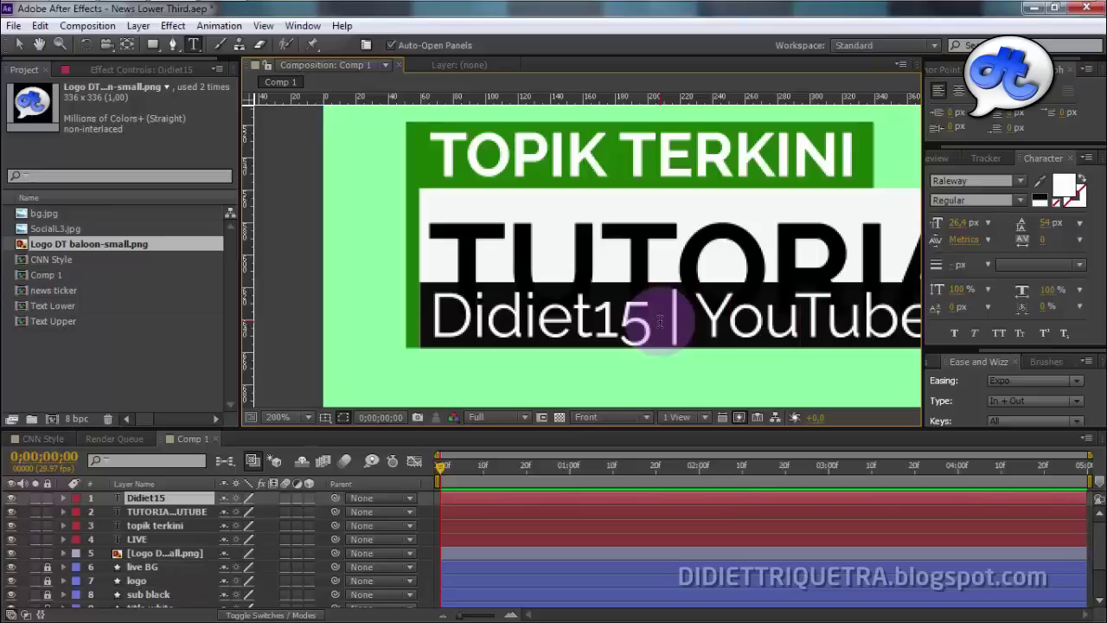
- Scale the black strip's text down so it fits inside the strip
left_click(18, 44)
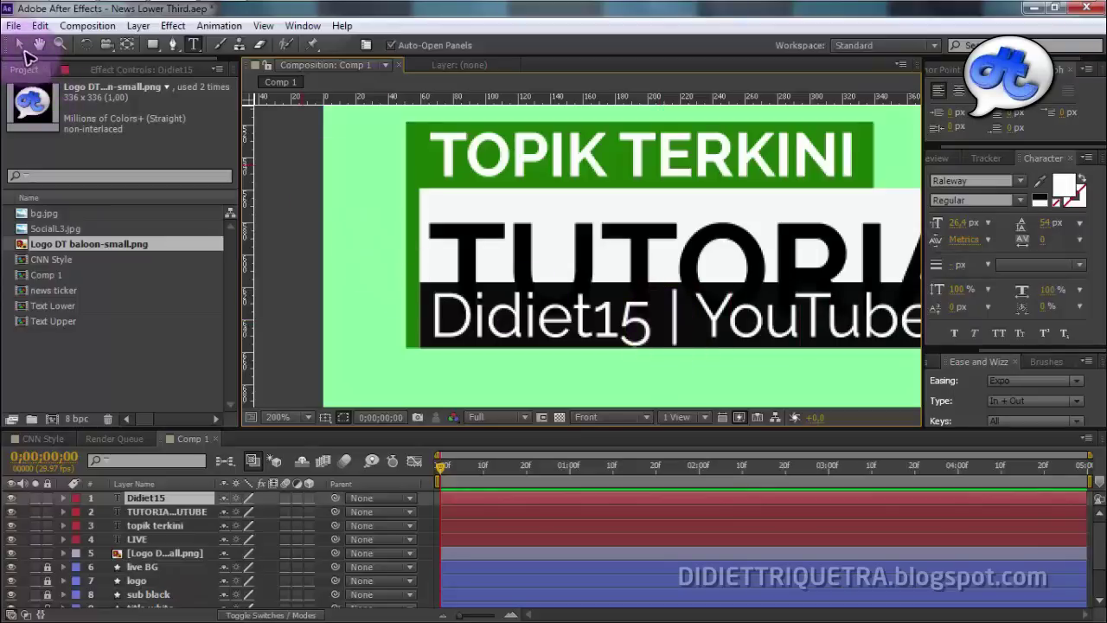
scroll(540, 216, "down", 3)
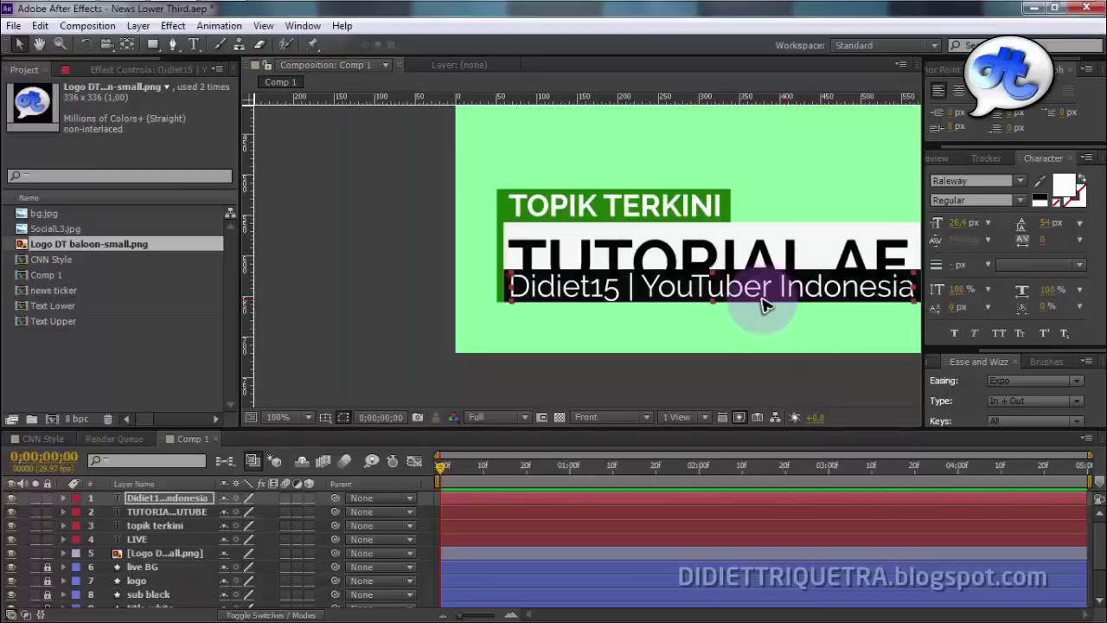
scroll(764, 303, "down", 1)
scroll(764, 303, "up", 1)
scroll(743, 325, "up", 1)
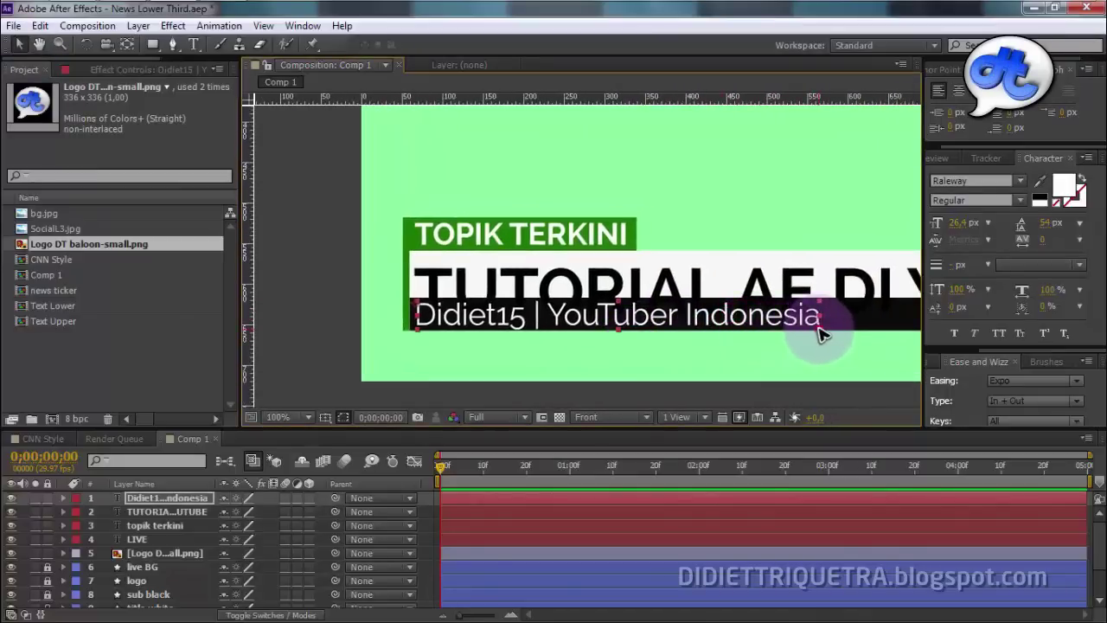
left_click_drag(821, 335, 707, 332)
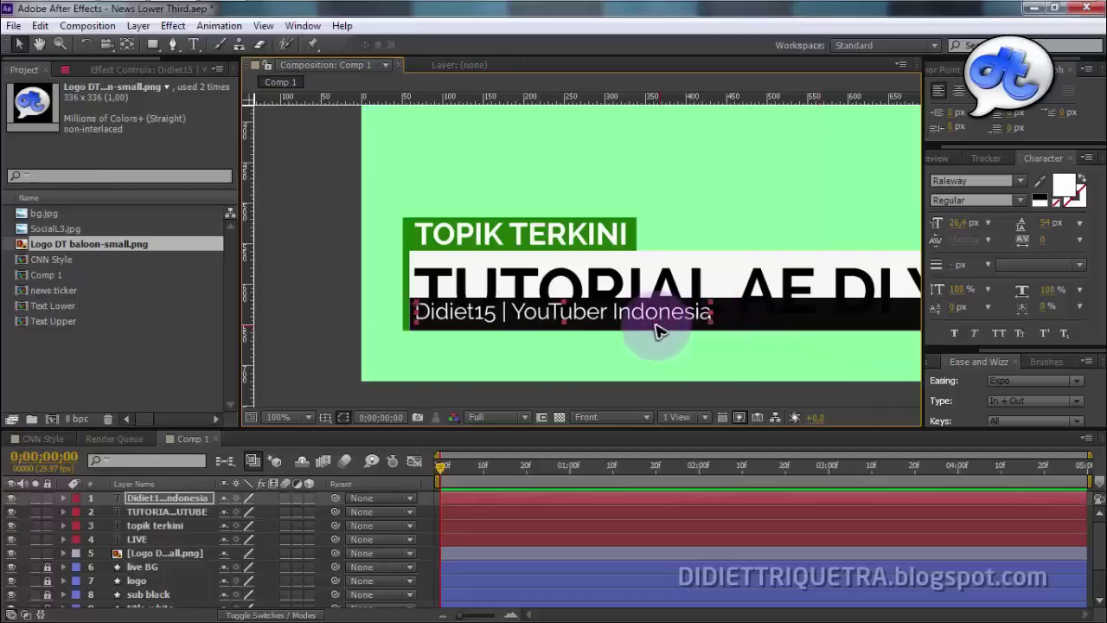
- Nudge the subtitle slightly down and right, then select its text for editing
scroll(605, 324, "up", 1)
scroll(556, 320, "up", 1)
scroll(735, 242, "up", 1)
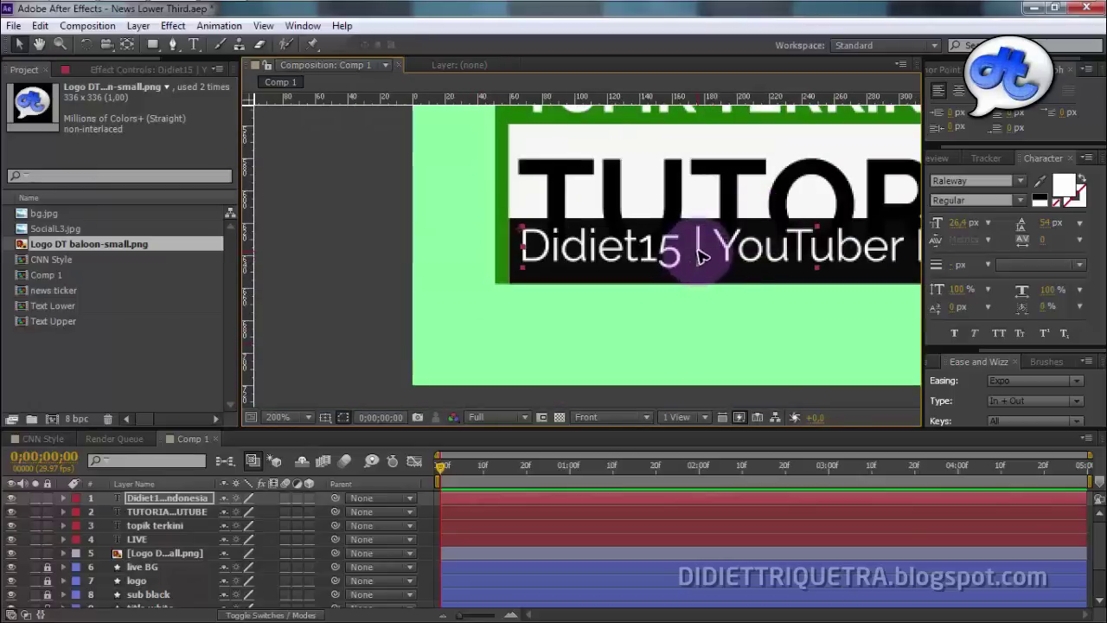
left_click_drag(698, 255, 700, 261)
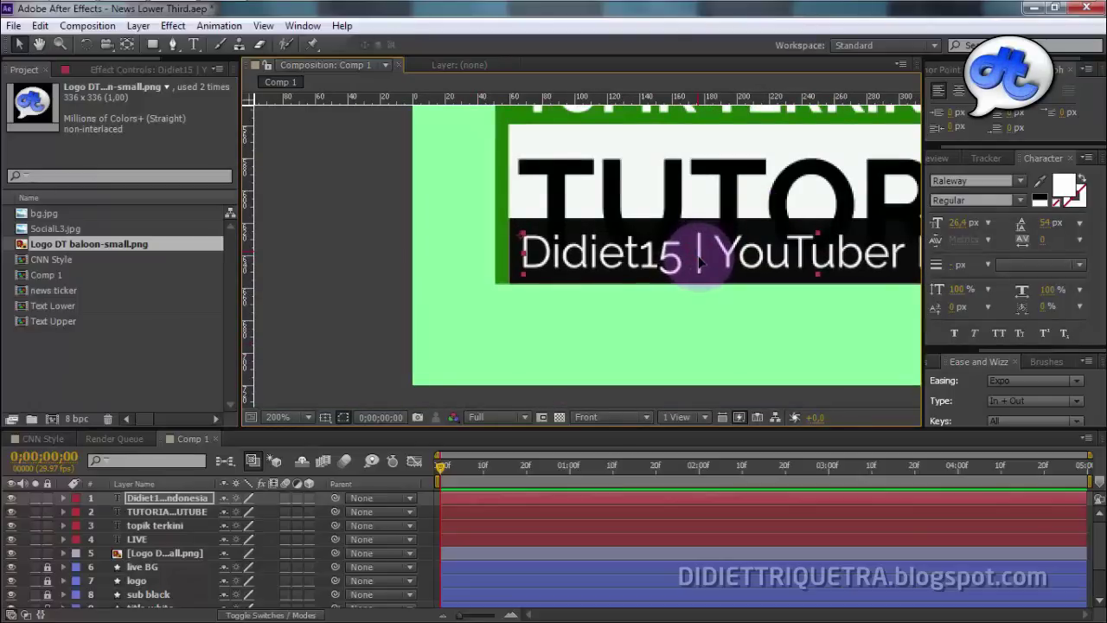
left_click_drag(791, 290, 504, 309)
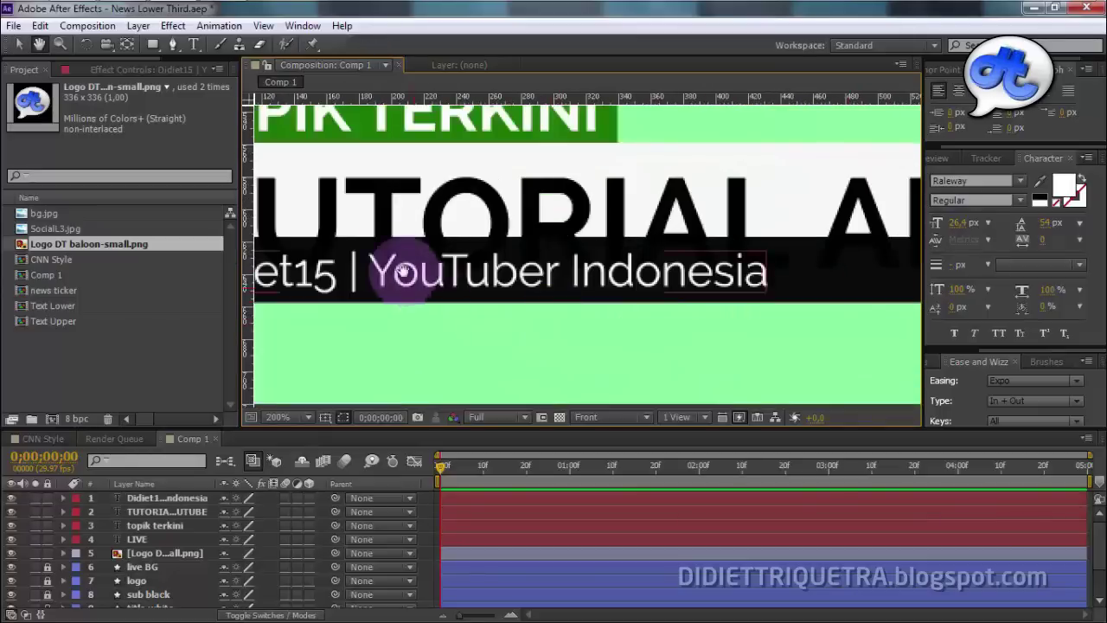
scroll(609, 258, "left", 5)
double_click(574, 268)
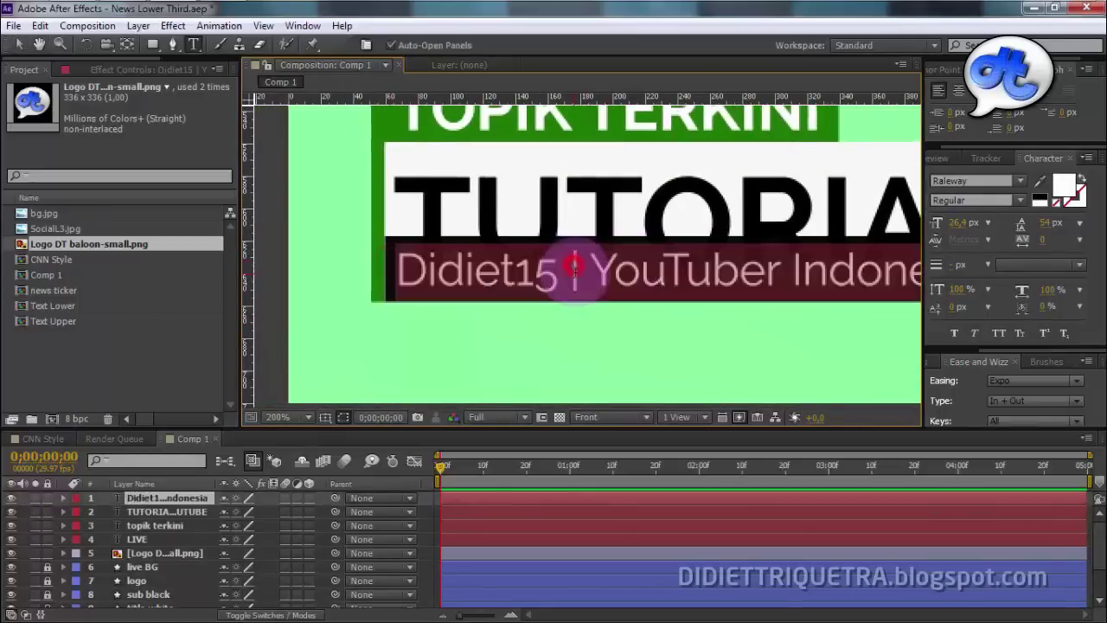
- Scrub the CNN Style composition to review its reference lower third
left_click(44, 438)
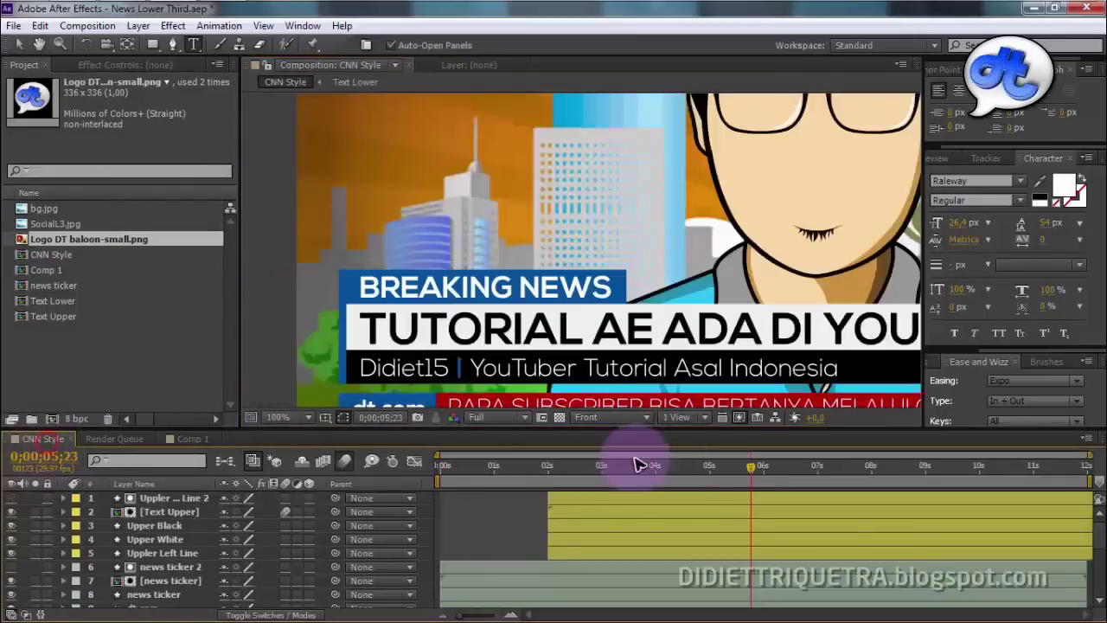
left_click_drag(717, 470, 710, 469)
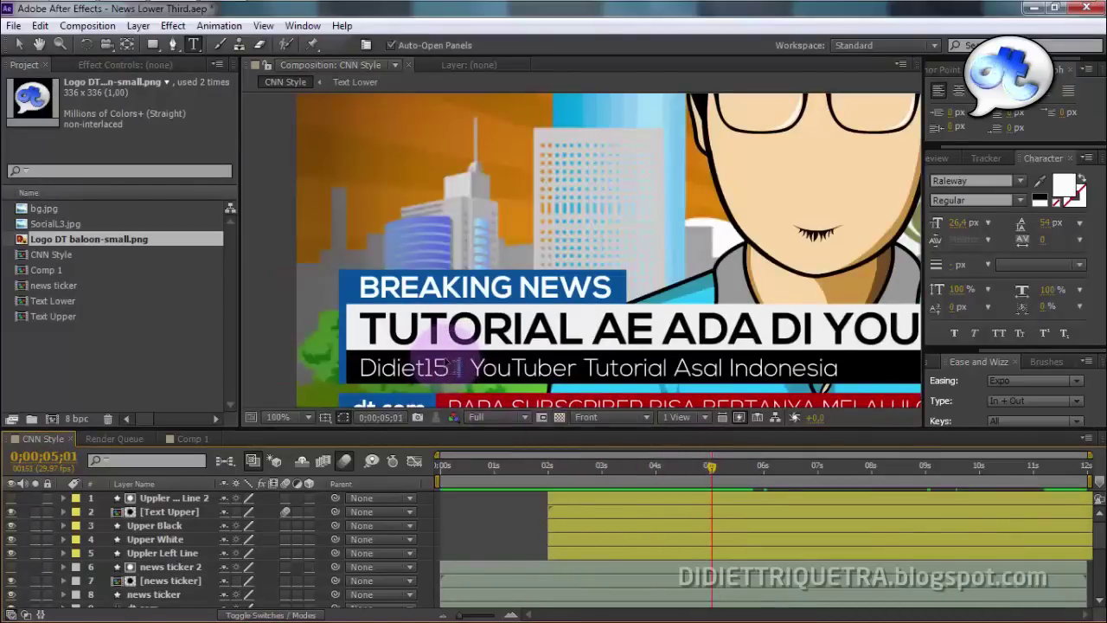
scroll(461, 368, "up", 2)
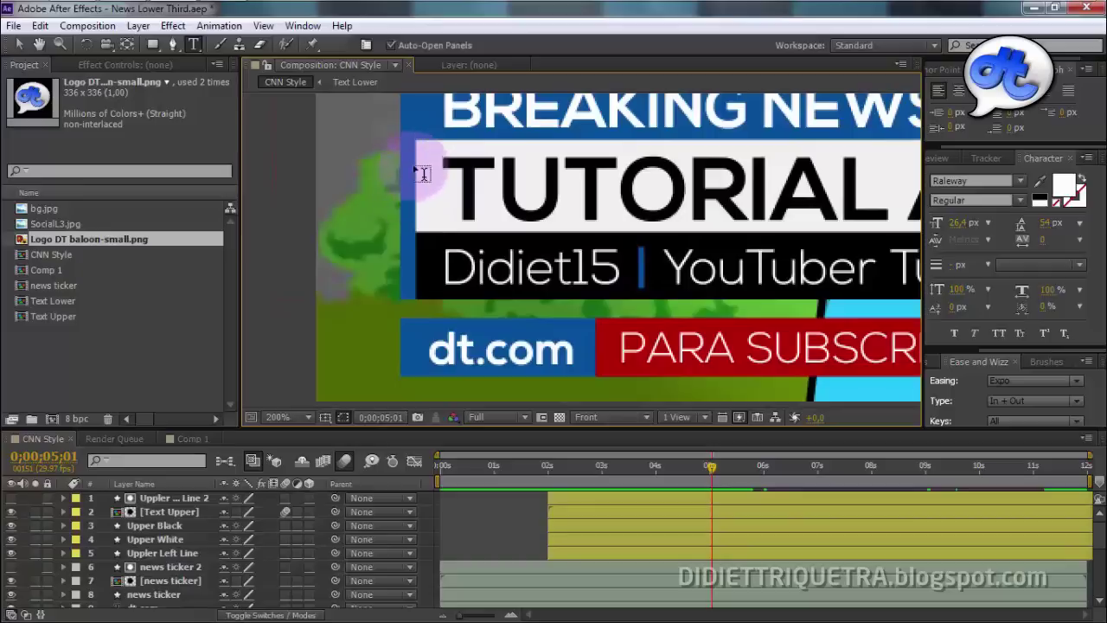
- In Comp 1, make the divider character between channel name and tagline Bold
left_click(186, 438)
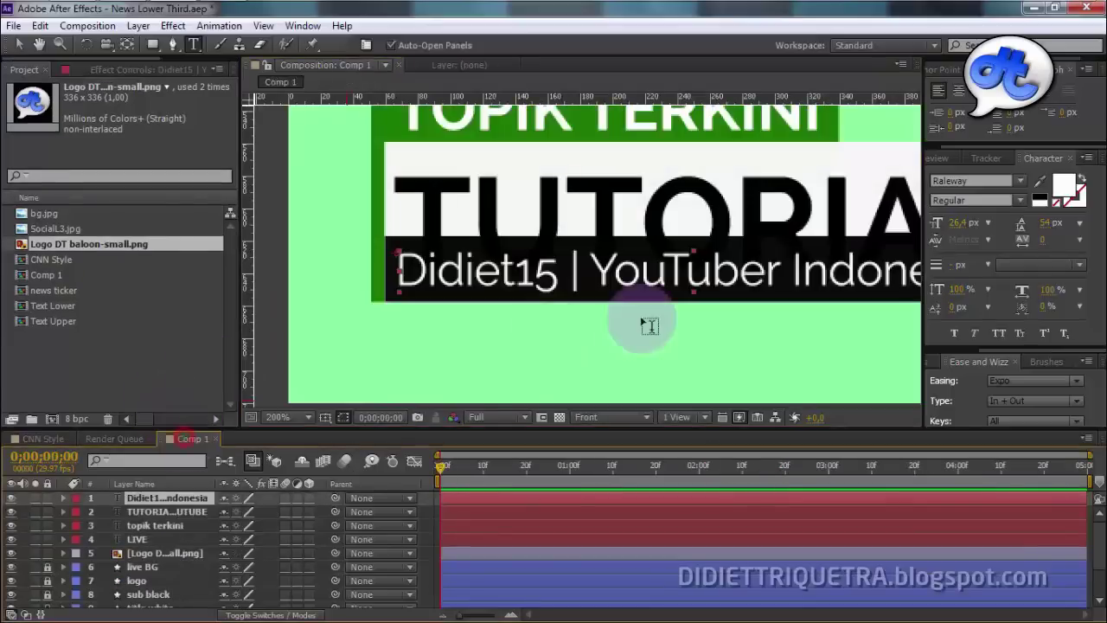
left_click(572, 271)
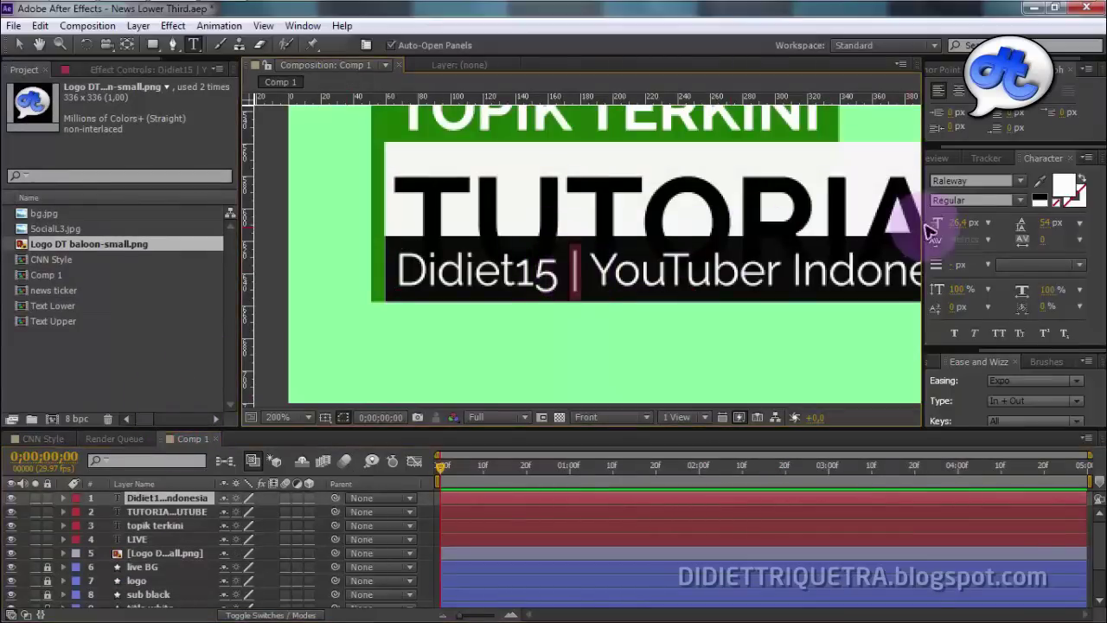
left_click(1020, 200)
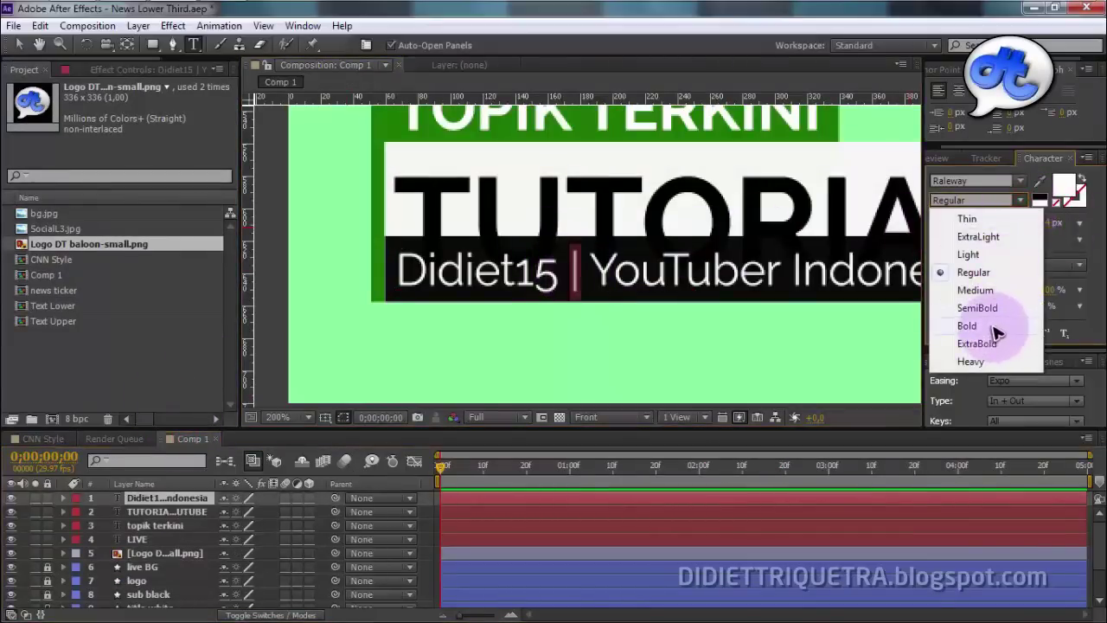
left_click(993, 326)
left_click(1015, 202)
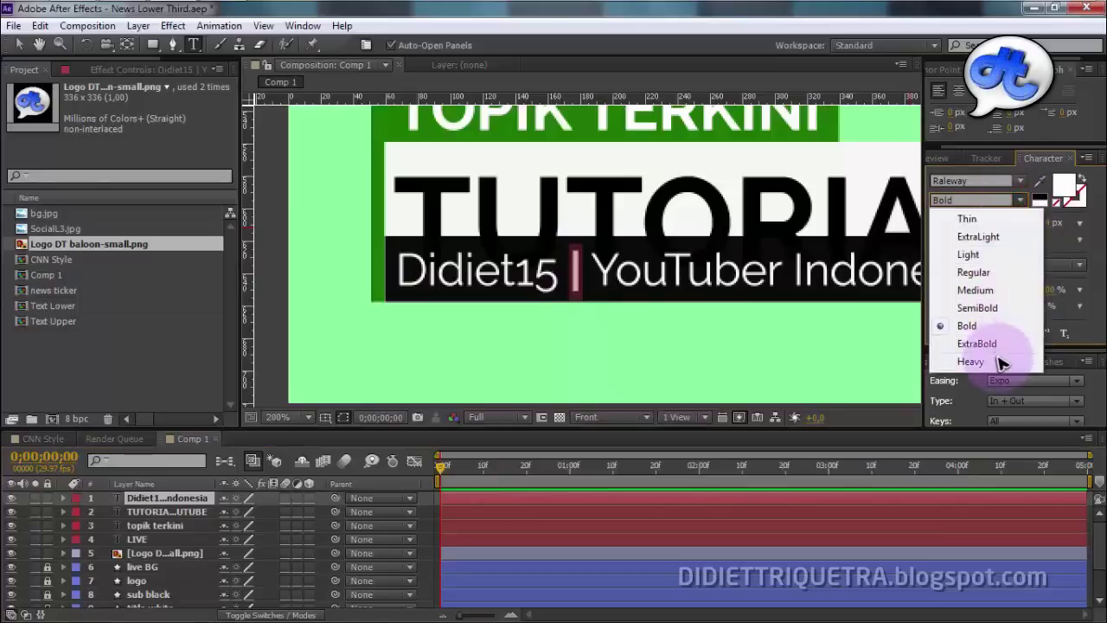
- Color the divider green 1C7800 sampled from the green bar, then zoom out
left_click(994, 359)
left_click(1065, 183)
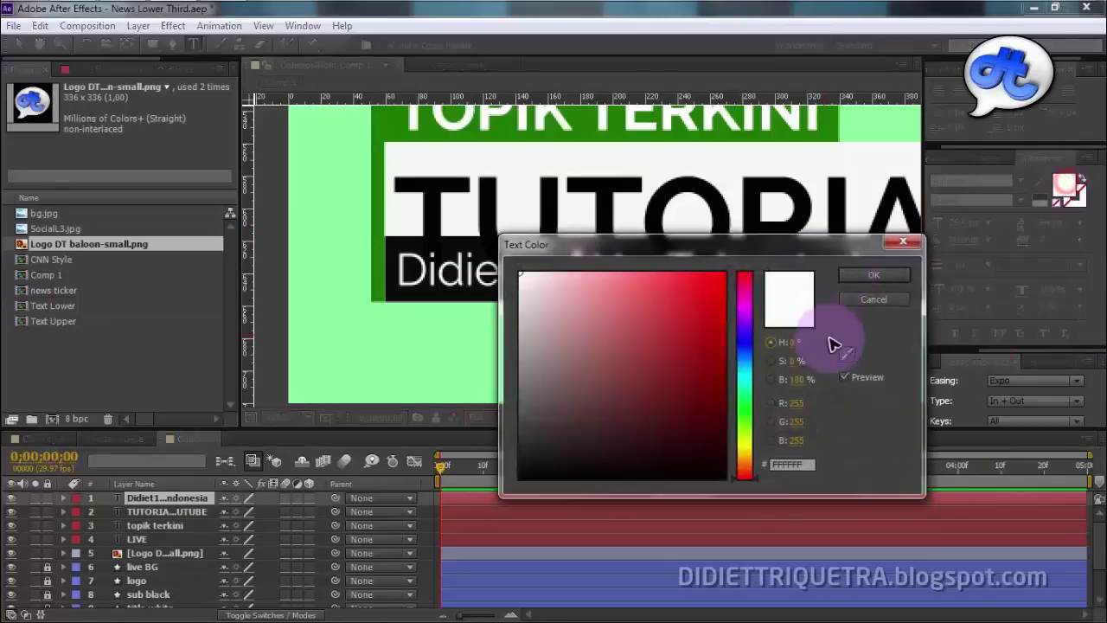
left_click(844, 354)
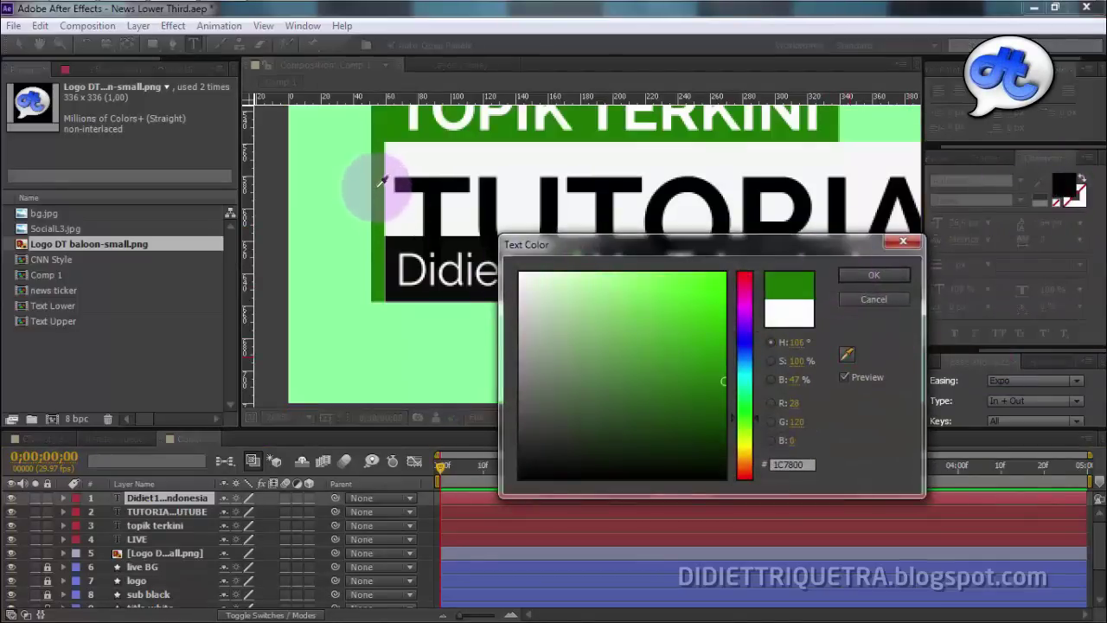
key("Return")
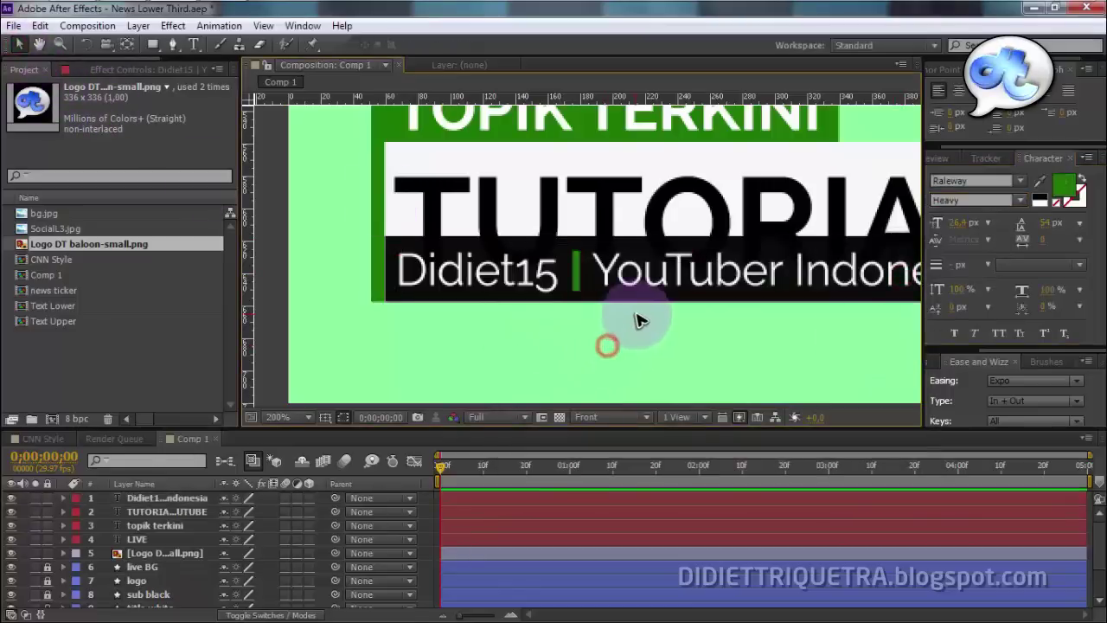
key("comma")
mouse_move(757, 318)
left_mouse_down()
mouse_move(730, 337)
mouse_move(539, 337)
left_mouse_up()
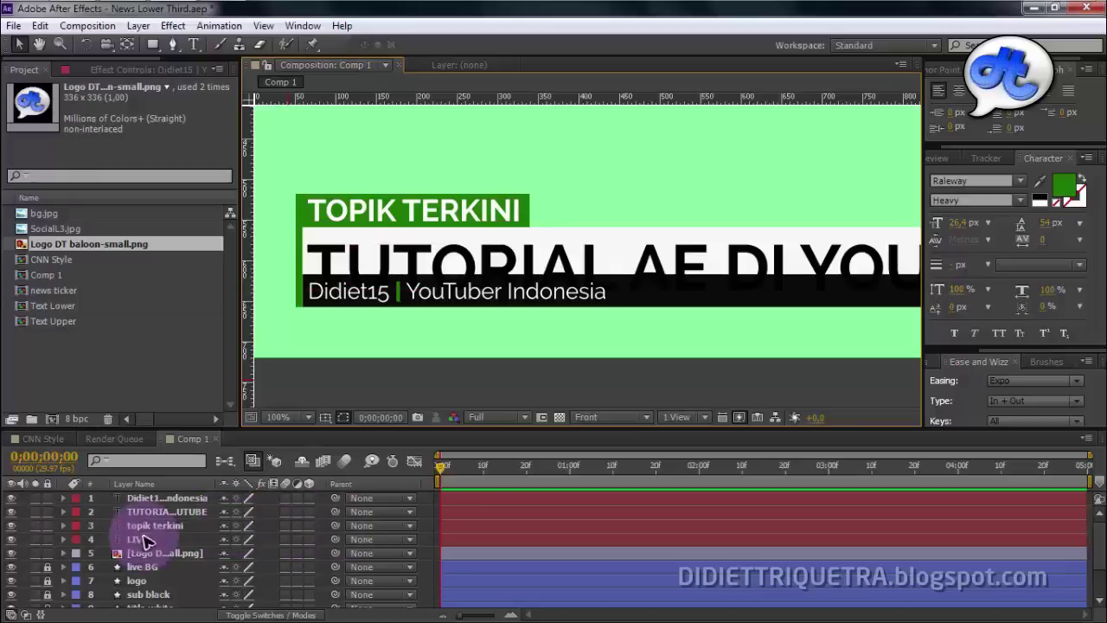
- Enlarge the layer list and hide the three text layers, leaving only the bars
left_click_drag(430, 428, 430, 399)
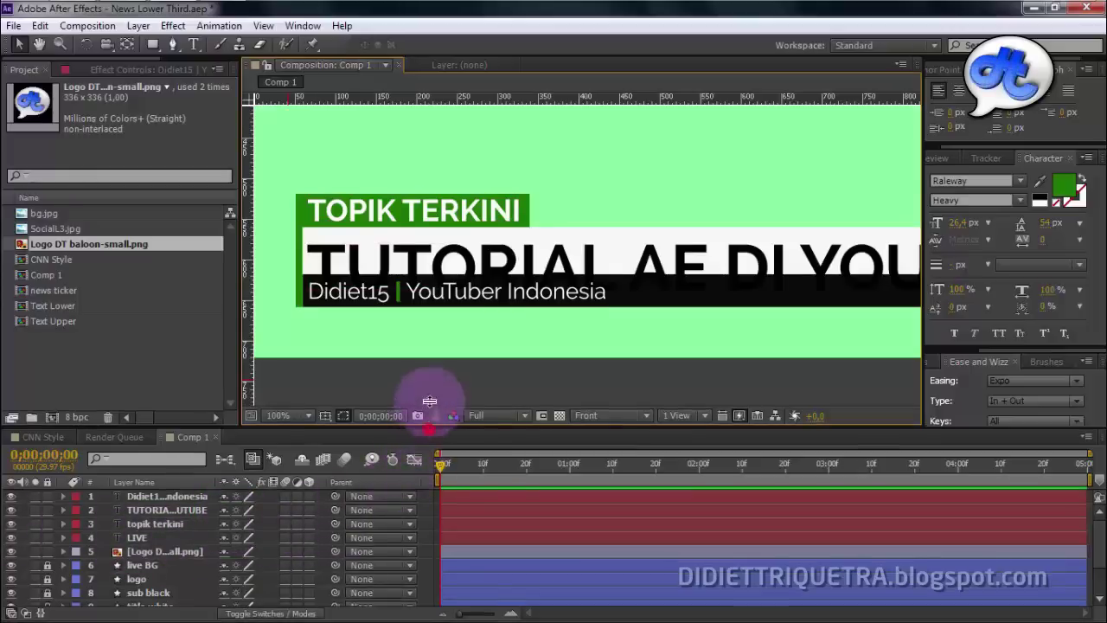
left_click_drag(47, 537, 47, 581)
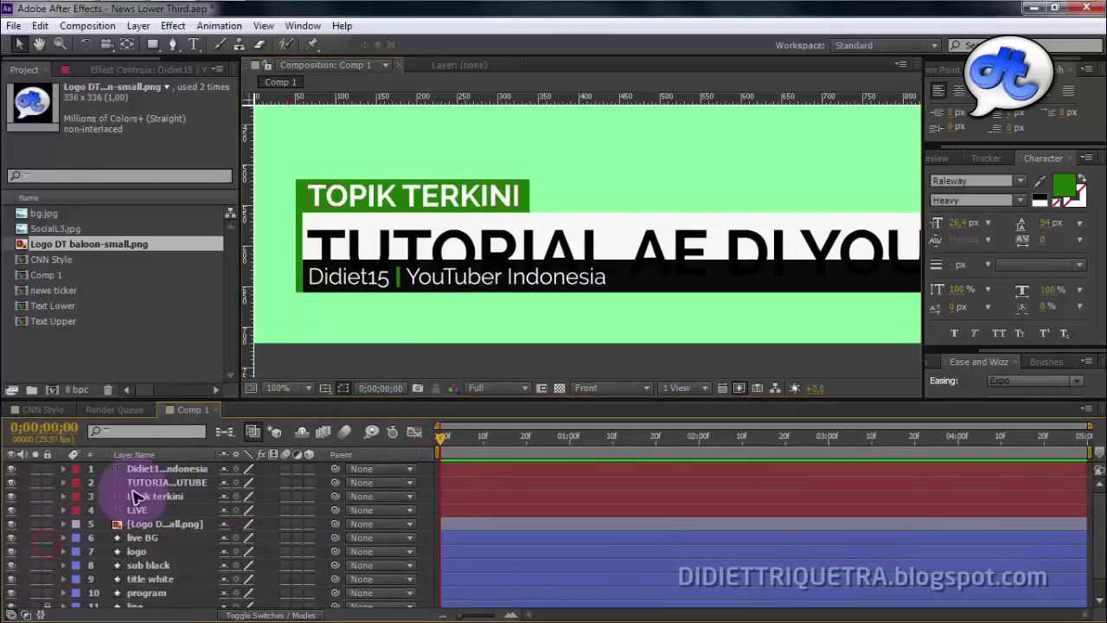
left_click(47, 510)
left_click(49, 481)
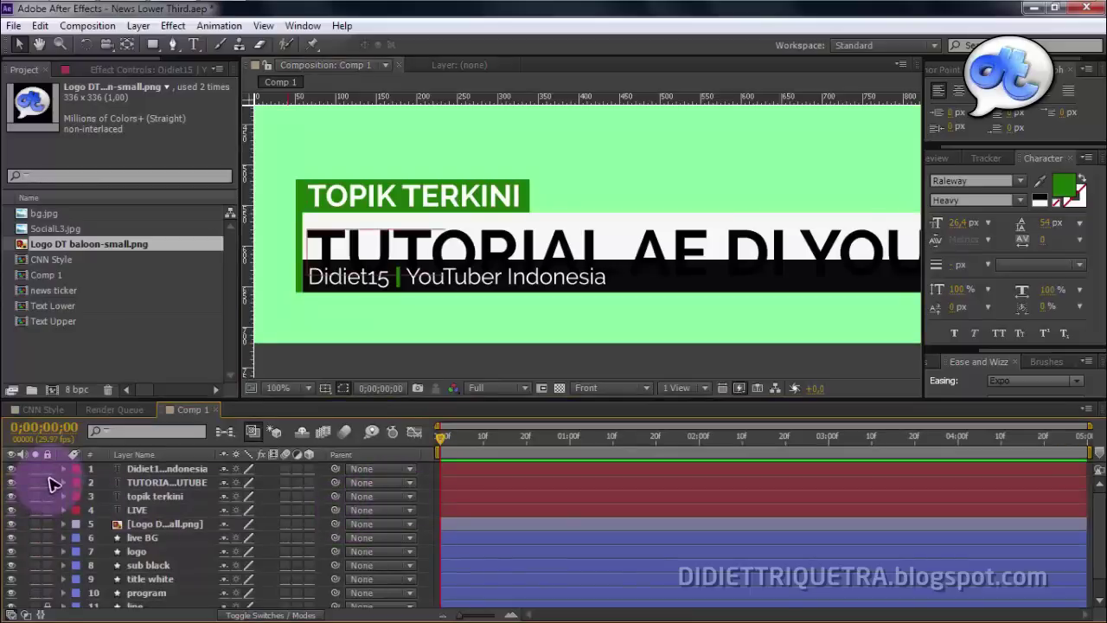
left_click(182, 485)
left_click(184, 469)
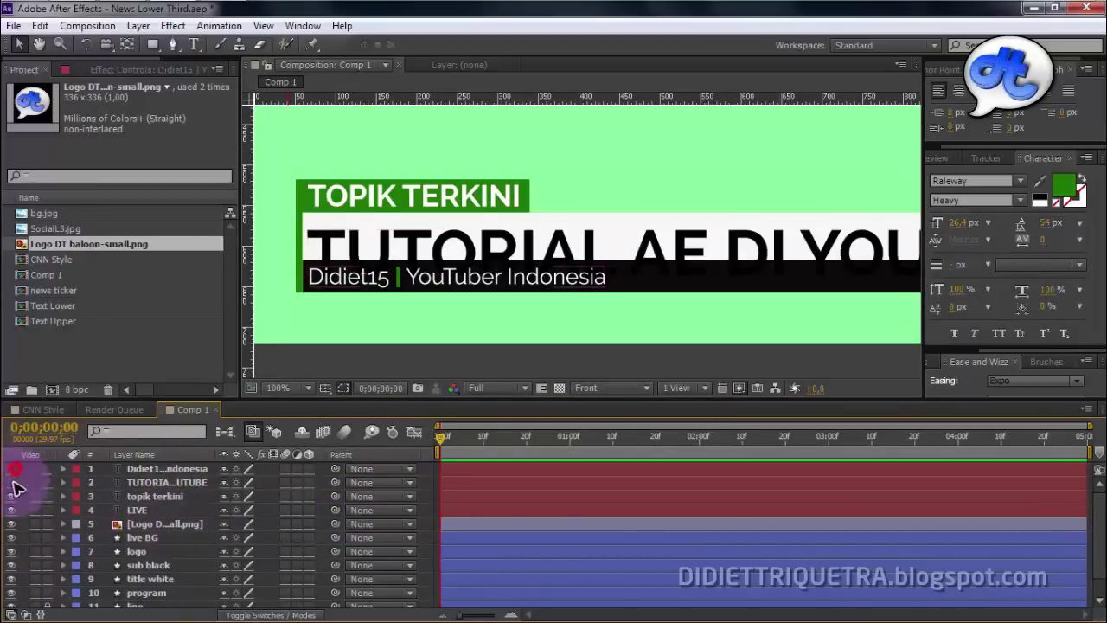
left_click_drag(19, 499, 13, 517)
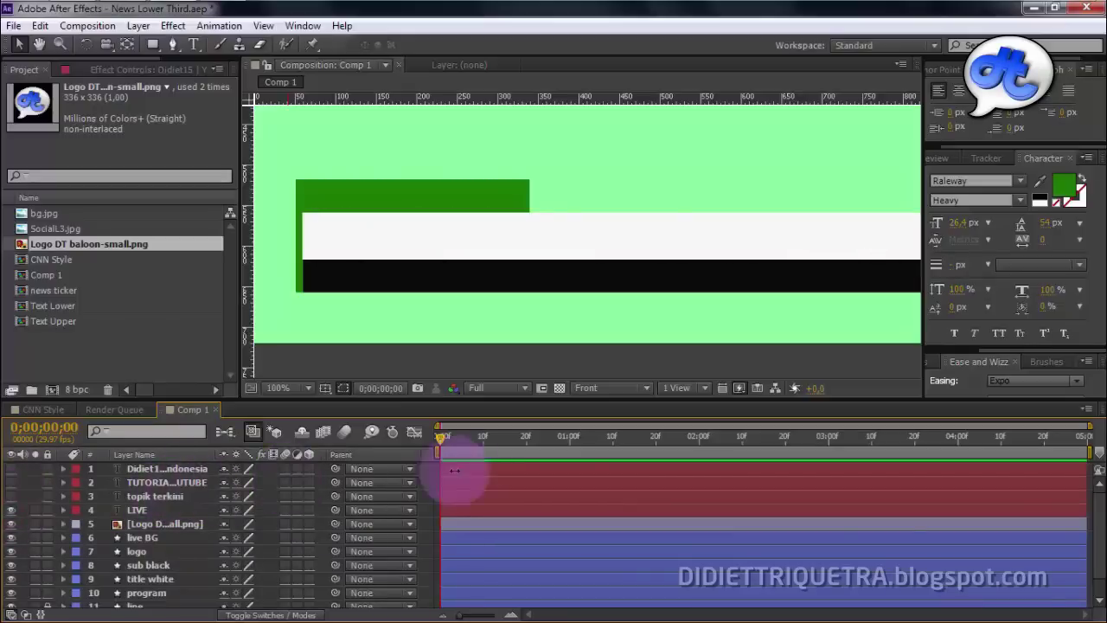
key("comma")
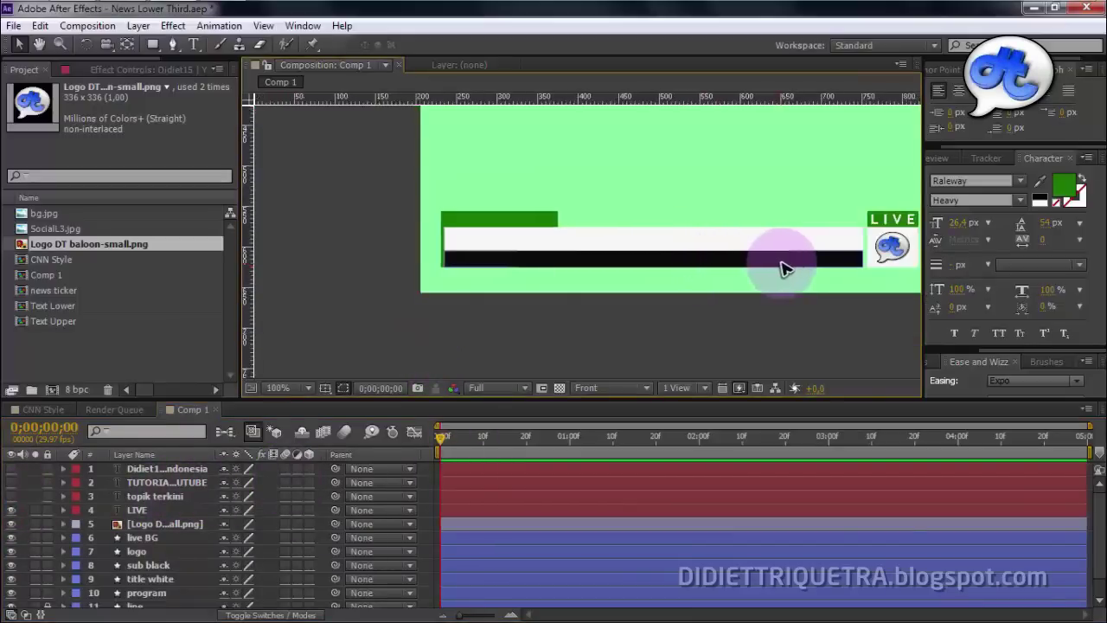
key("period")
left_click_drag(423, 249, 534, 293)
scroll(425, 311, "up", 2)
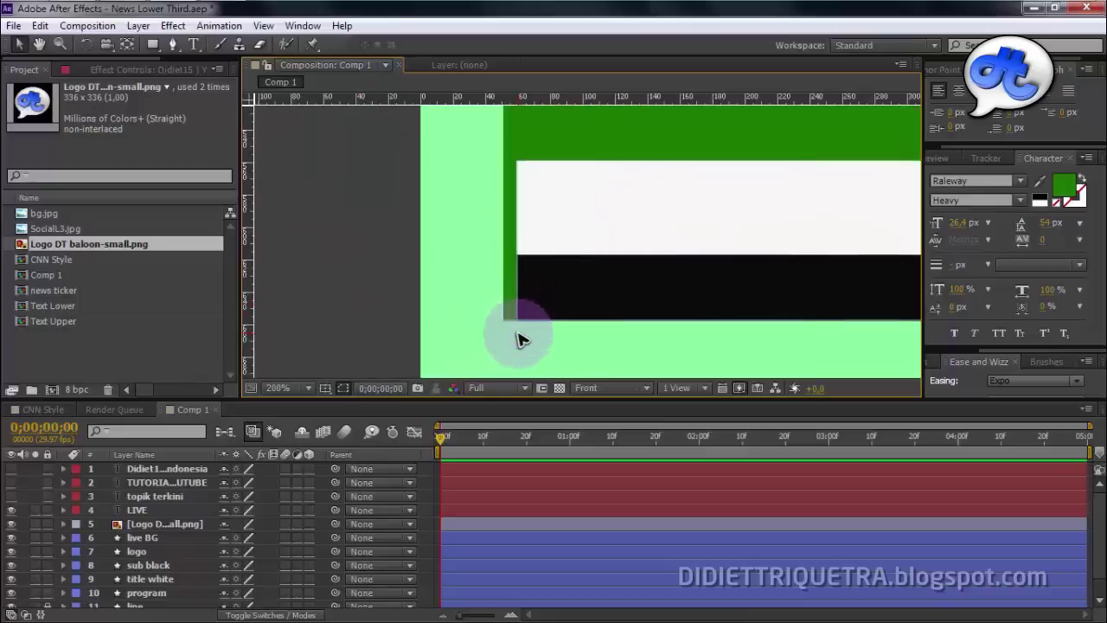
scroll(532, 302, "up", 2)
left_click(536, 322)
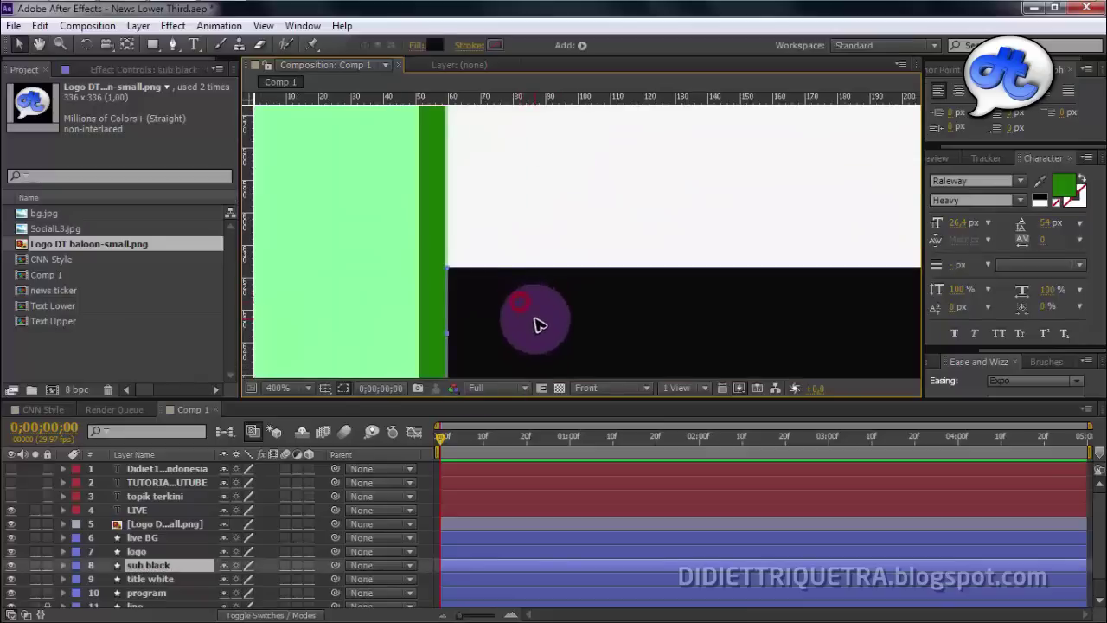
left_click(531, 216)
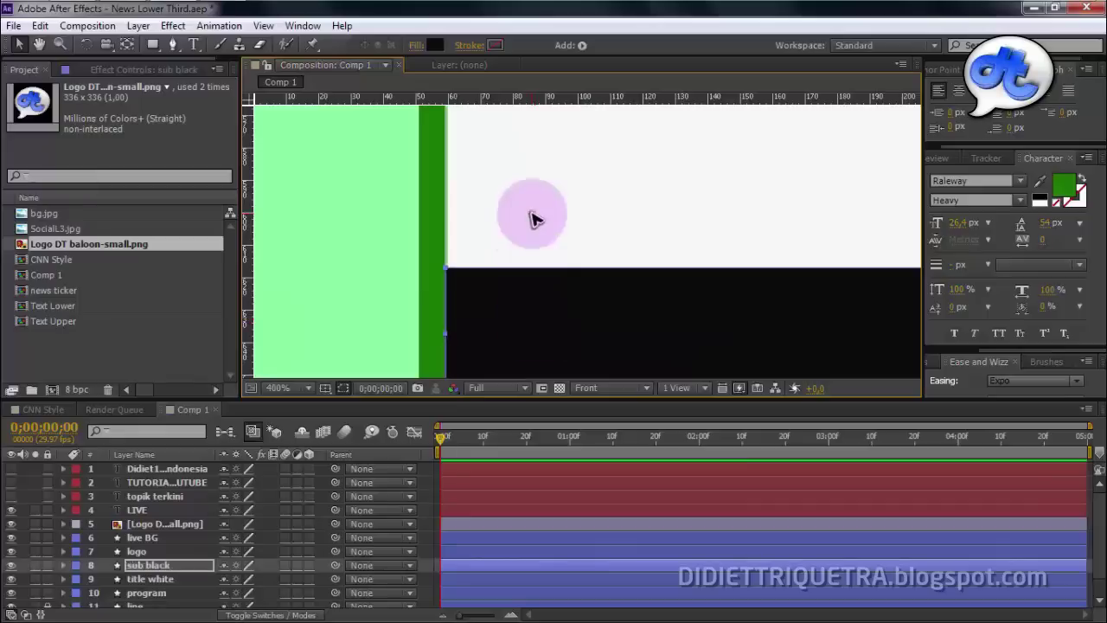
scroll(580, 260, "down", 2)
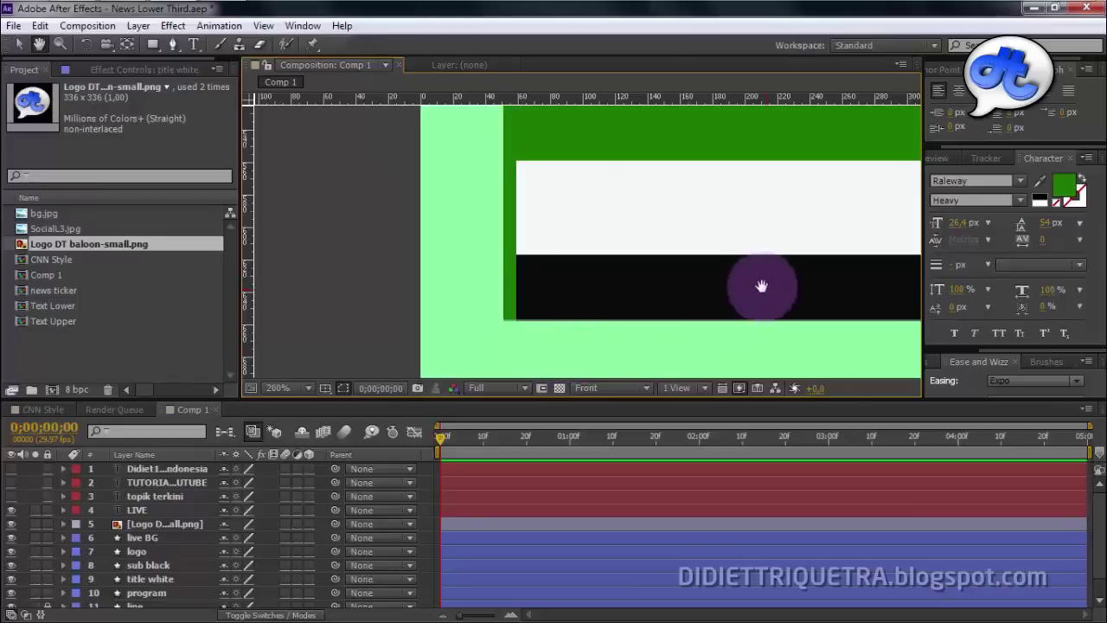
left_click_drag(767, 289, 320, 302)
left_click_drag(513, 286, 709, 272)
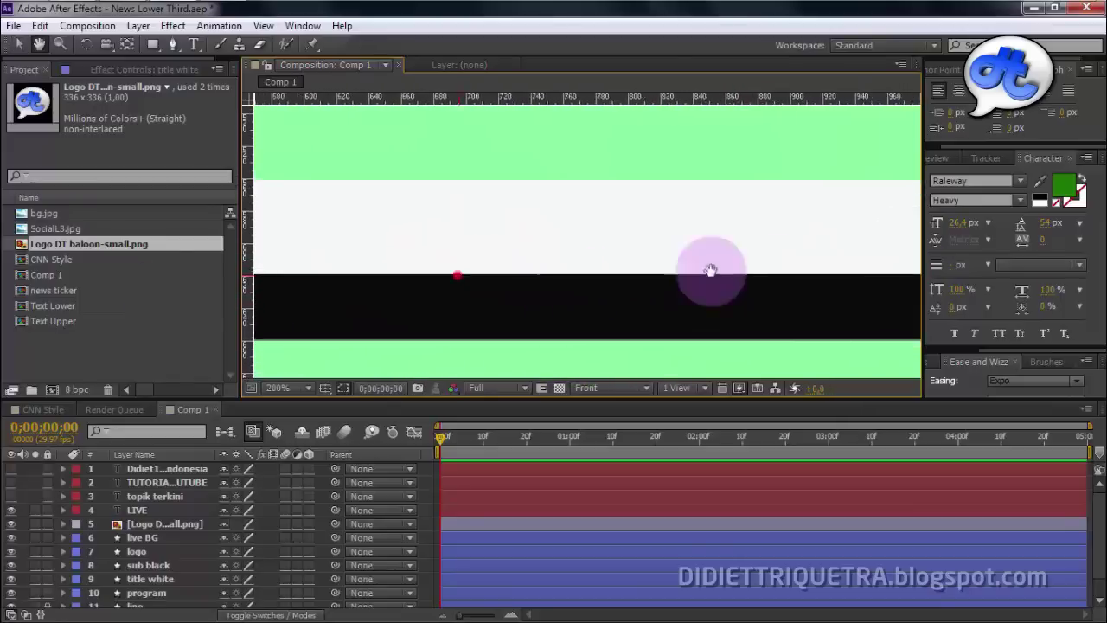
left_click_drag(389, 275, 579, 272)
left_click_drag(440, 247, 766, 250)
mouse_move(363, 255)
left_mouse_down()
mouse_move(549, 250)
mouse_move(469, 227)
left_mouse_up()
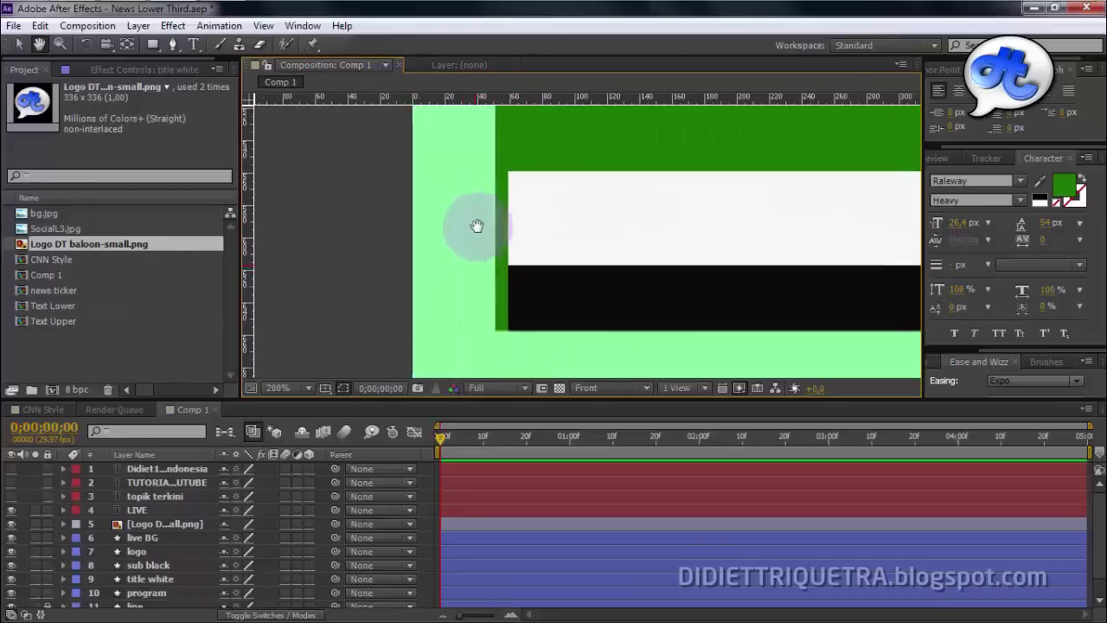
- Hide the program, title white and sub black bars so only the green line remains
scroll(217, 501, "down", 2)
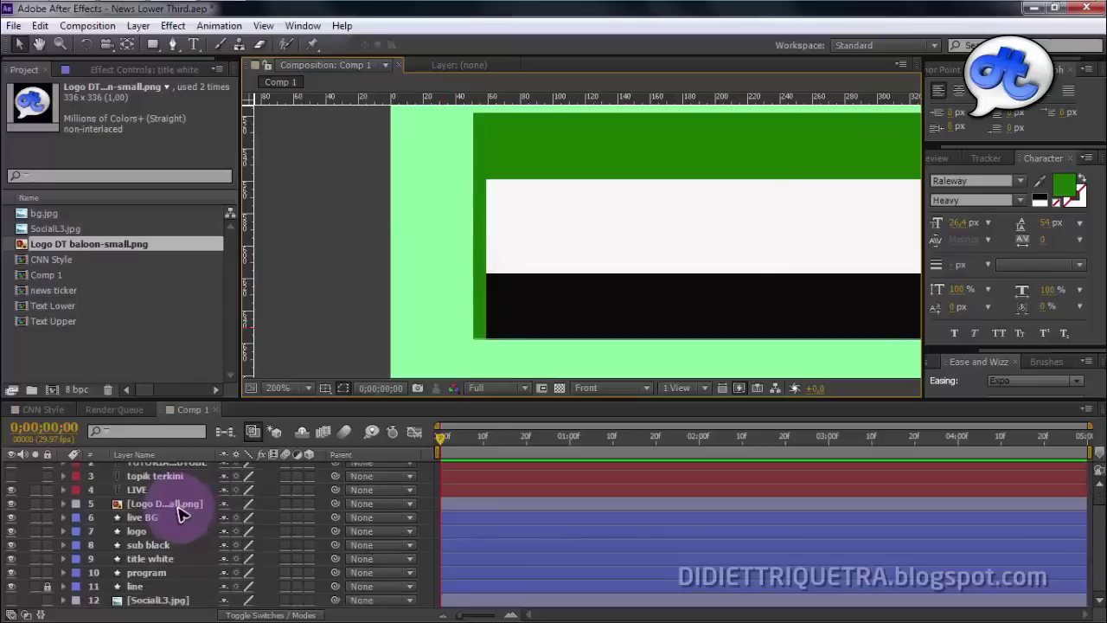
left_click(138, 586)
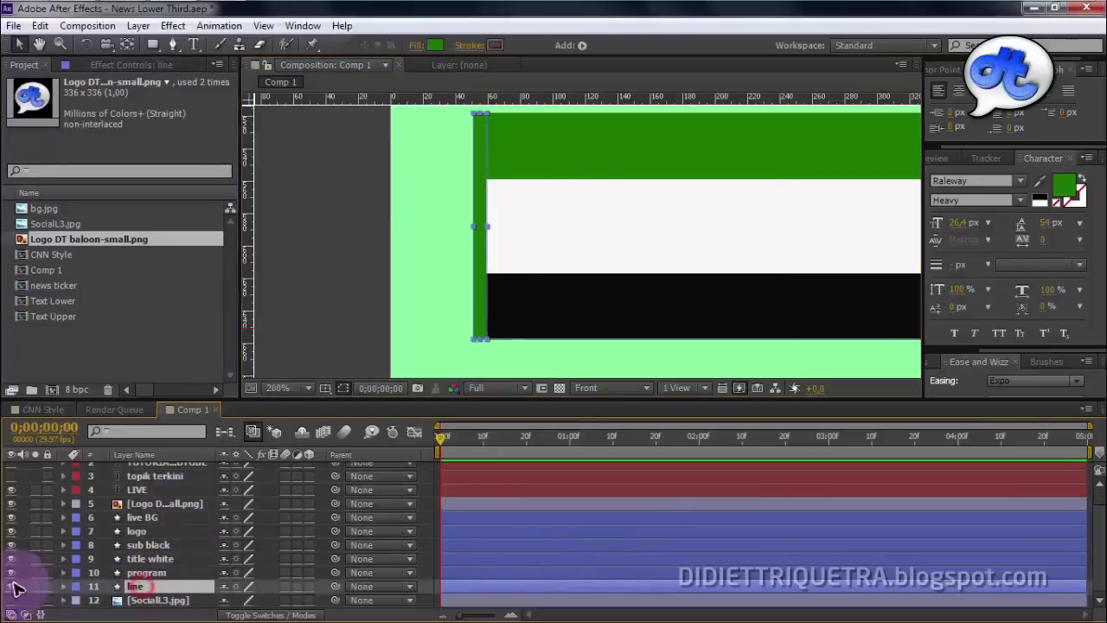
left_click(12, 530)
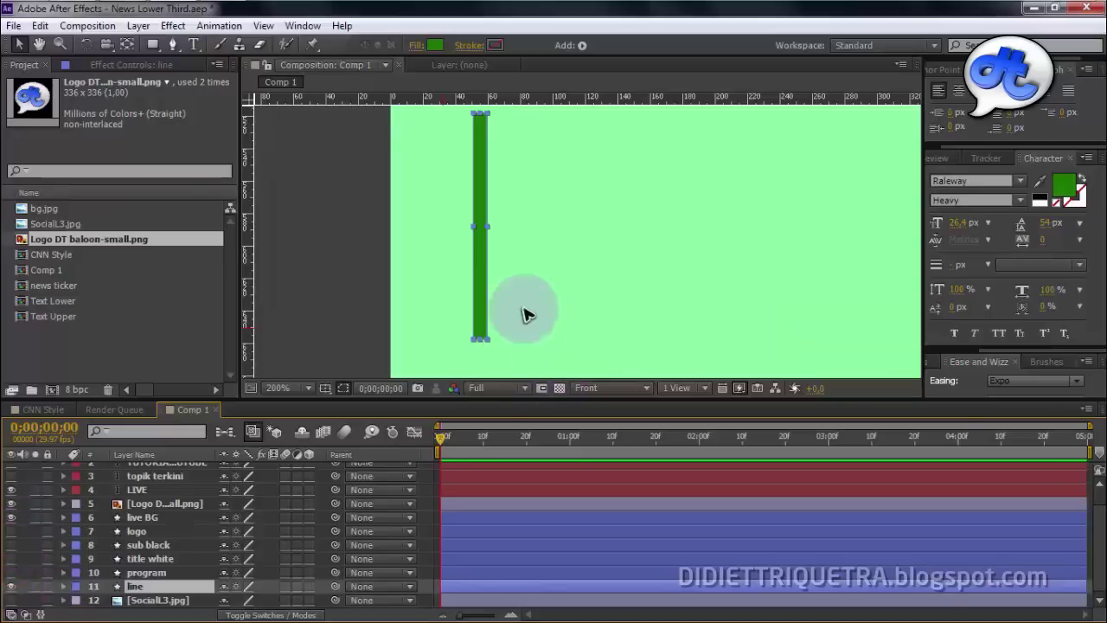
left_click(489, 249)
left_click(482, 251)
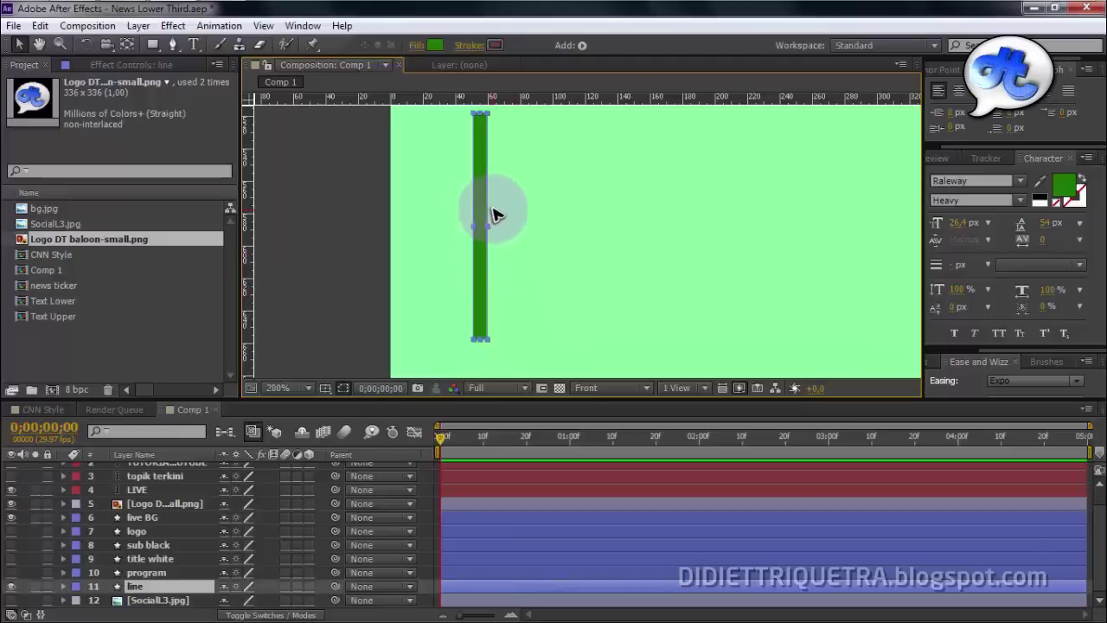
left_click(127, 44)
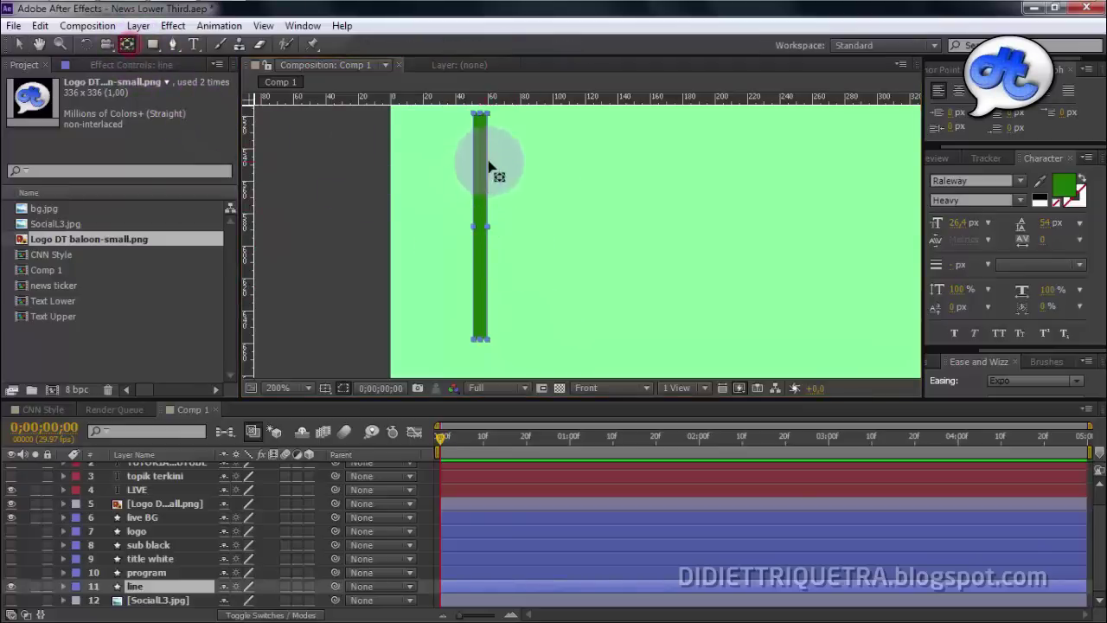
- Zoom in on the bottom end of the green line in the composition view
key("comma")
key("comma")
key("comma")
left_click(802, 152)
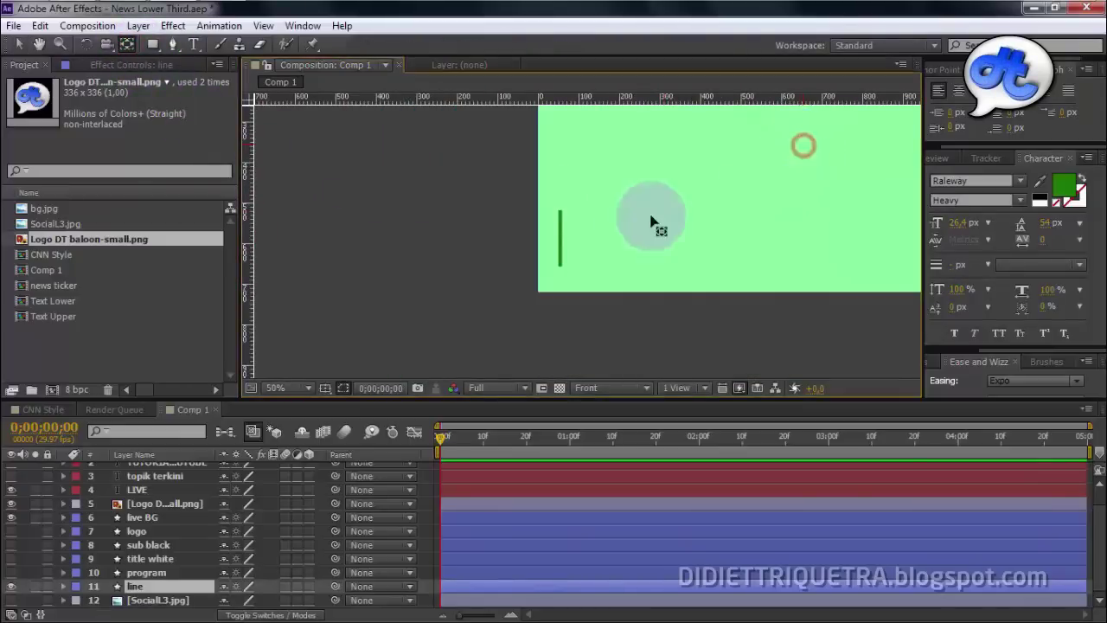
left_click(562, 225)
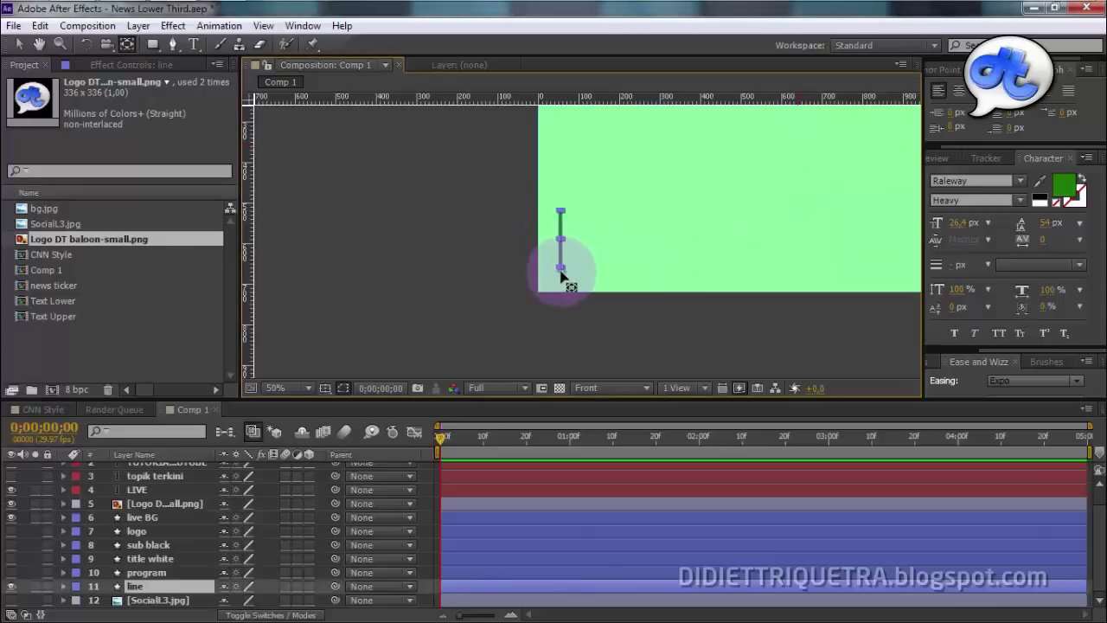
key("period")
key("period")
key("period")
key("period")
left_click_drag(512, 279, 626, 225)
scroll(606, 274, "up", 1)
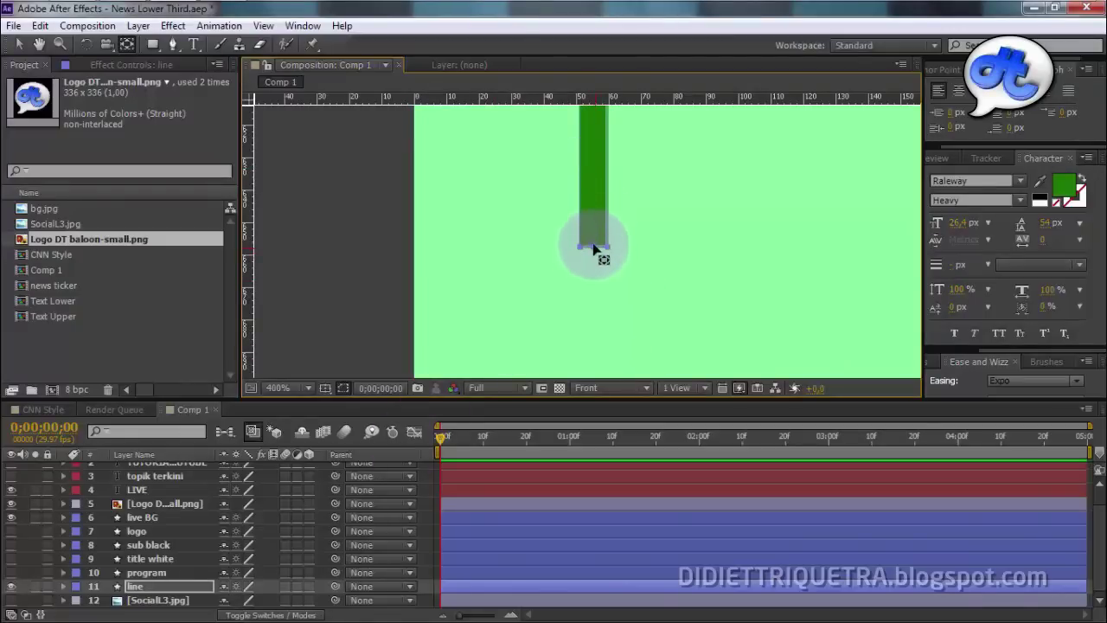
- Recentre the view on the line and reveal the line layer's Scale at 100.0, 100.0%
left_click(757, 173)
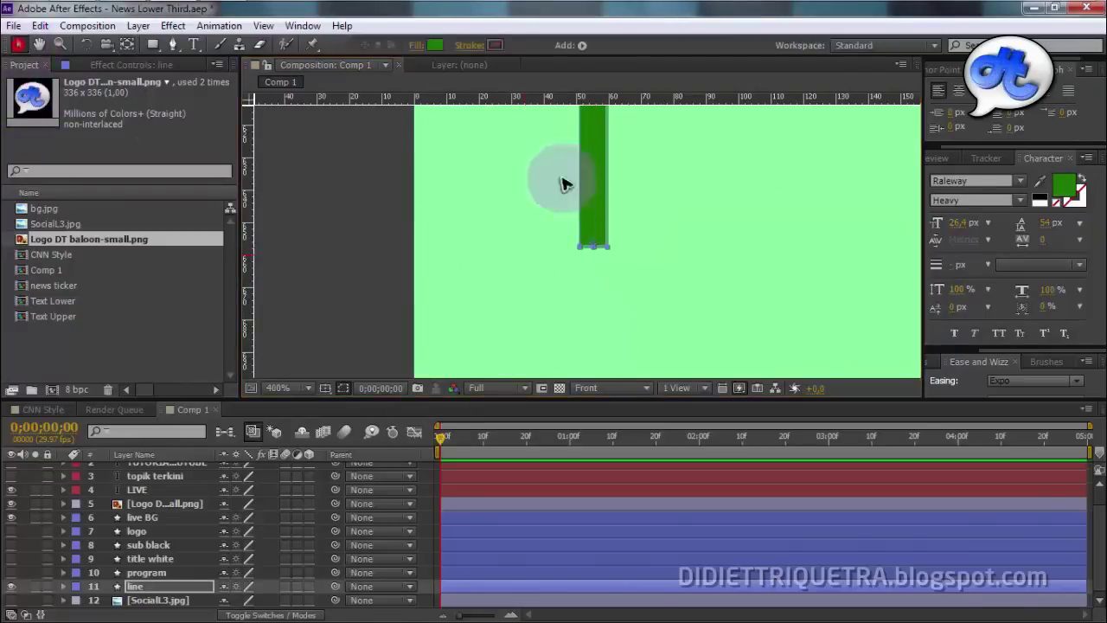
key("h")
left_click_drag(627, 190, 526, 314)
scroll(527, 286, "down", 2)
left_click(530, 255)
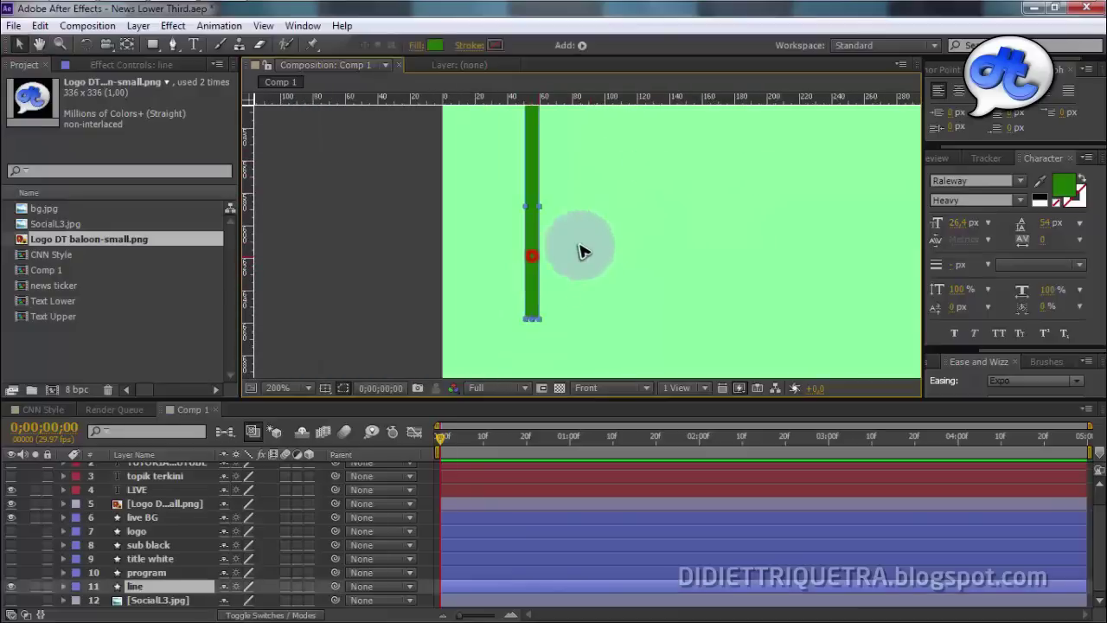
scroll(591, 235, "down", 2)
left_click_drag(651, 201, 578, 235)
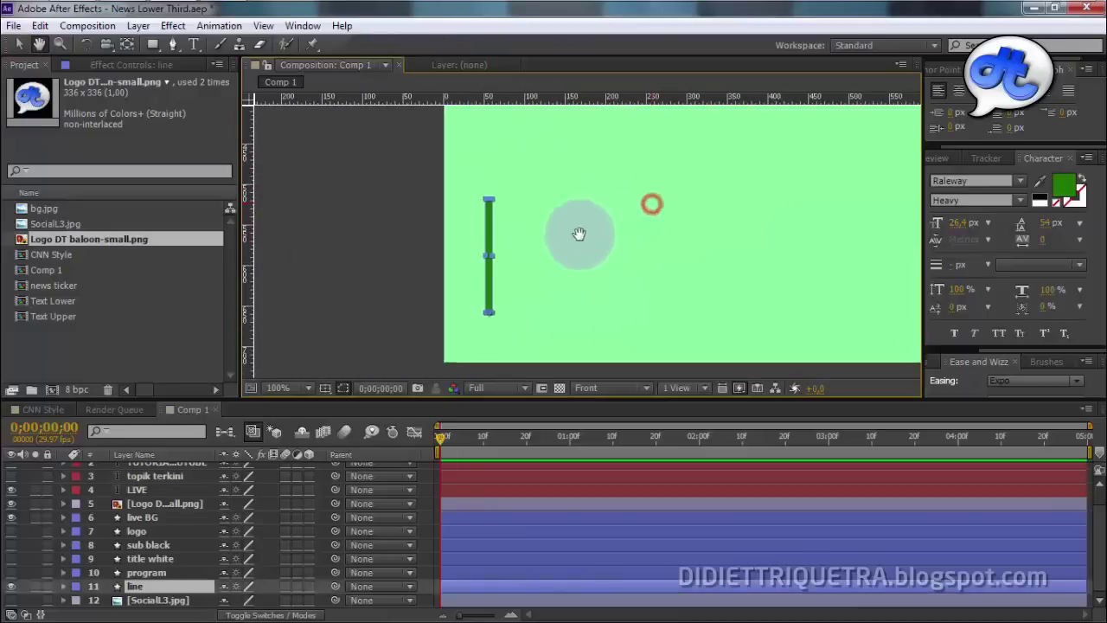
left_click(186, 585)
key("s")
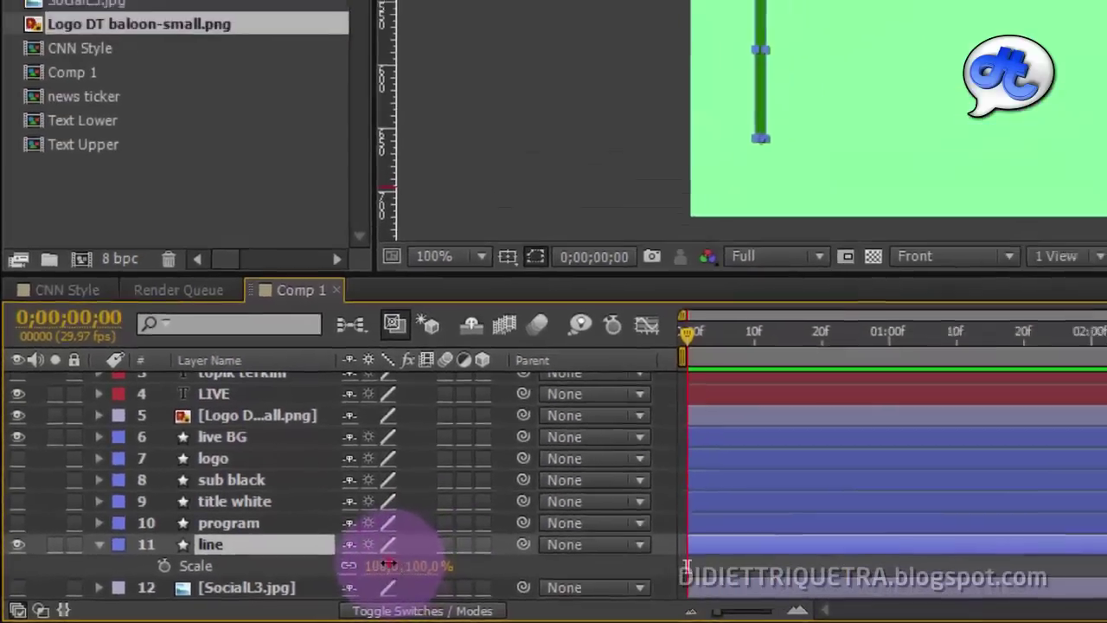
- Unlink the line's Scale width and height, then restore it to full 100% height
mouse_move(488, 550)
left_mouse_down()
mouse_move(367, 568)
mouse_move(335, 595)
left_mouse_up()
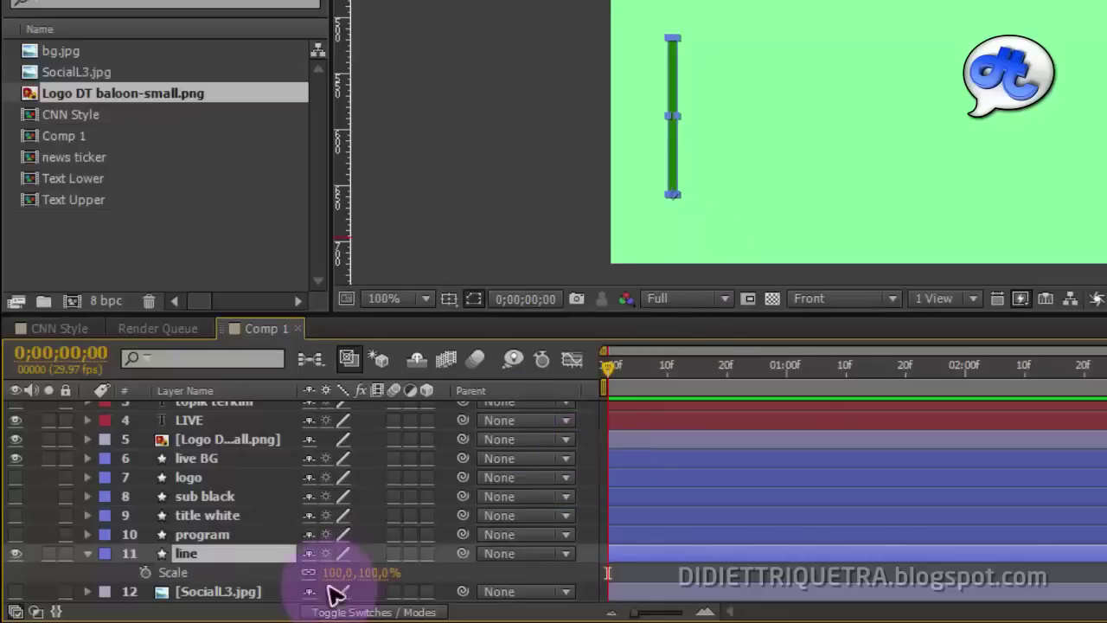
left_click(309, 576)
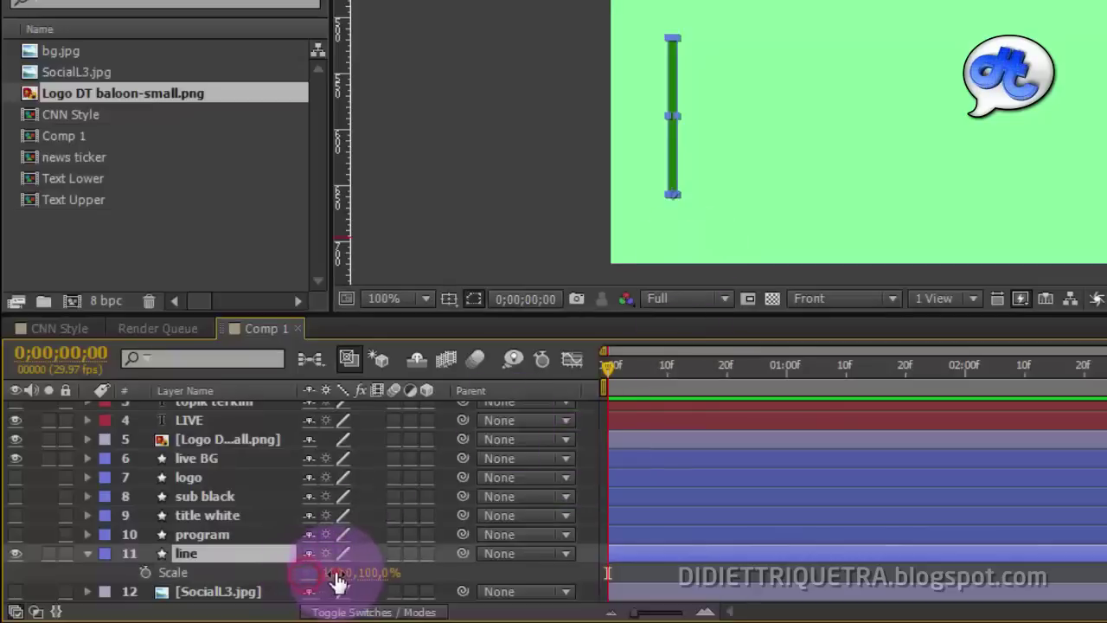
mouse_move(321, 573)
left_mouse_down()
mouse_move(384, 587)
mouse_move(346, 588)
left_mouse_up()
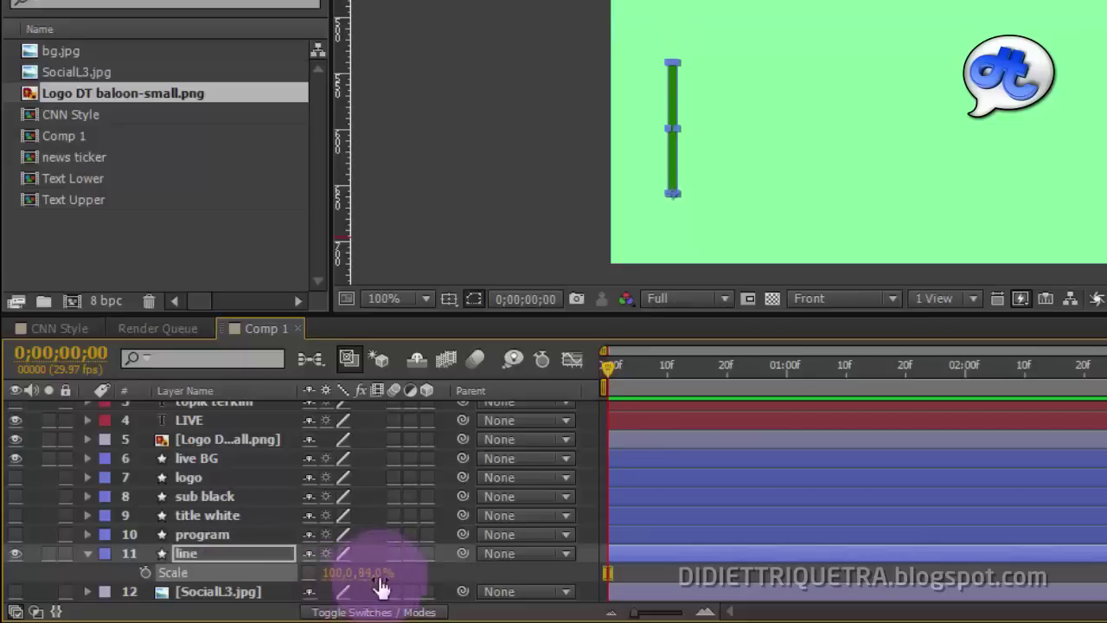
mouse_move(381, 587)
left_mouse_down()
mouse_move(629, 378)
mouse_move(700, 389)
mouse_move(697, 401)
left_mouse_up()
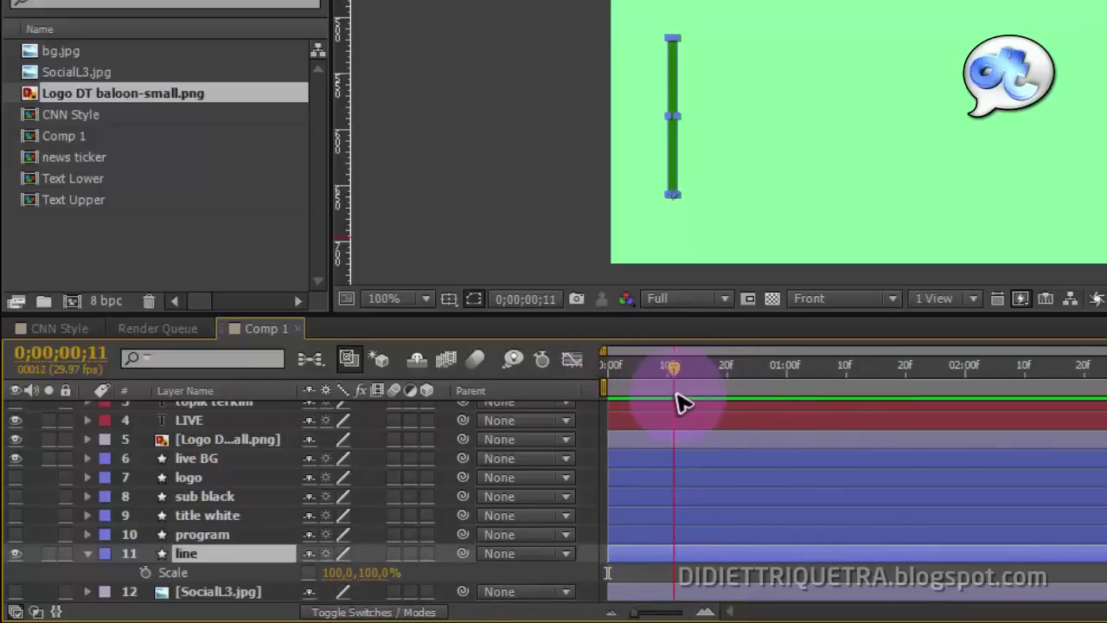
- Keyframe the line's Scale at 100.0, 0.0% on frame 0, growing to full height by frame 16
key("equal")
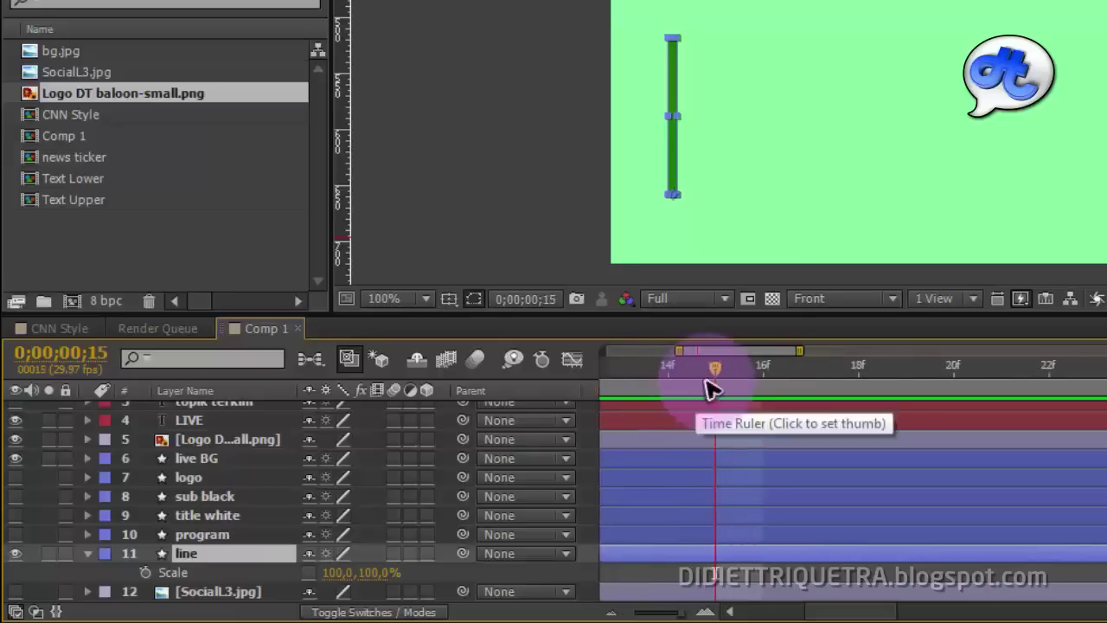
left_click_drag(711, 370, 767, 371)
key("minus")
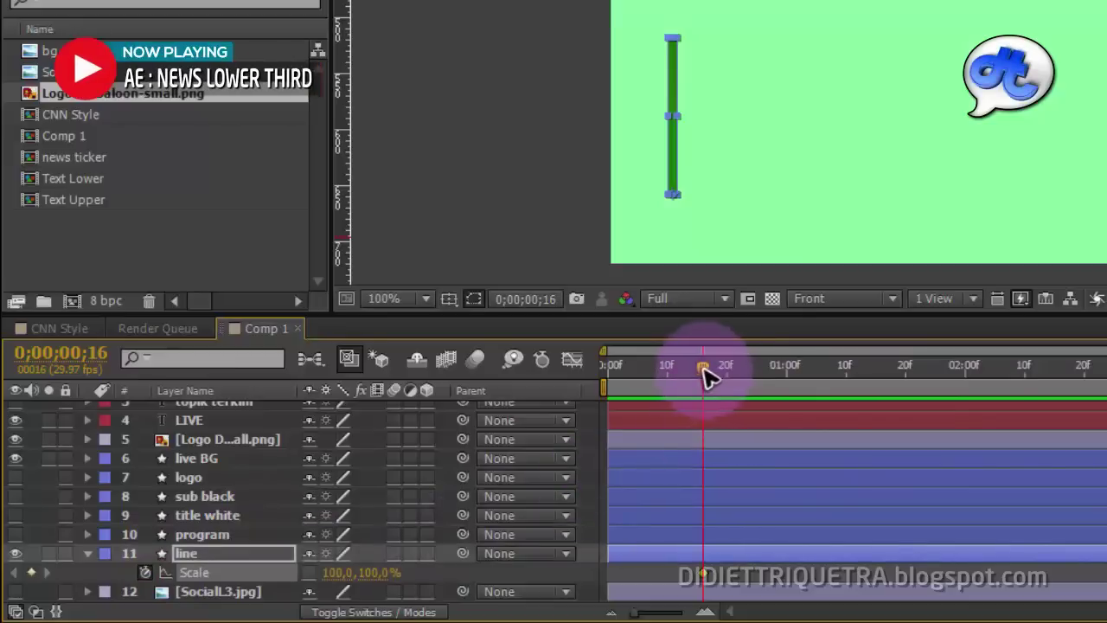
left_click_drag(702, 368, 608, 398)
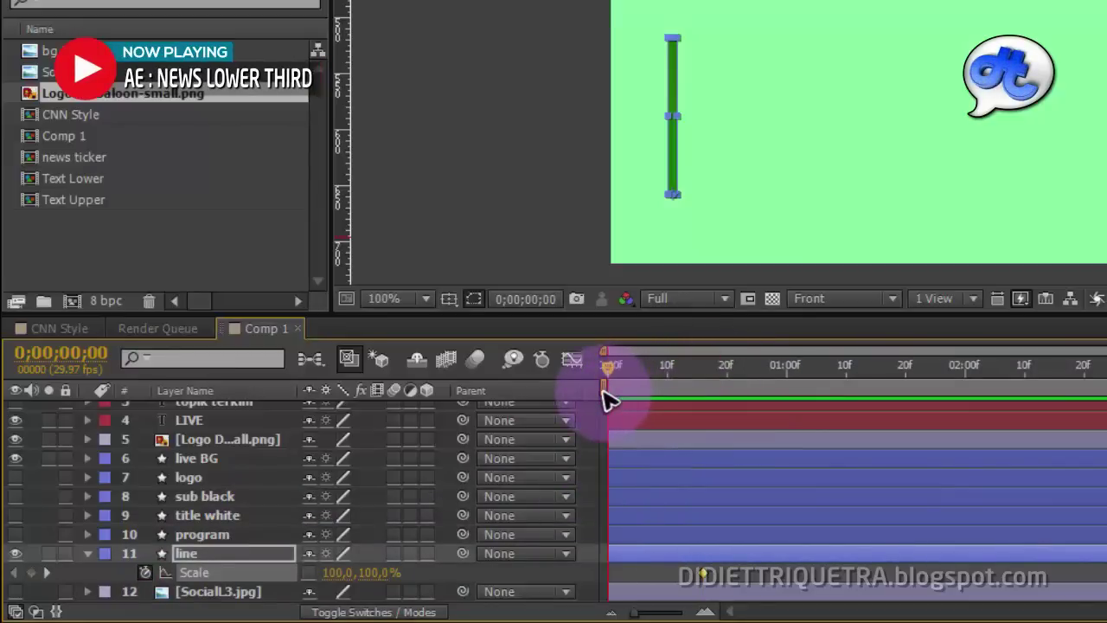
left_click(375, 575)
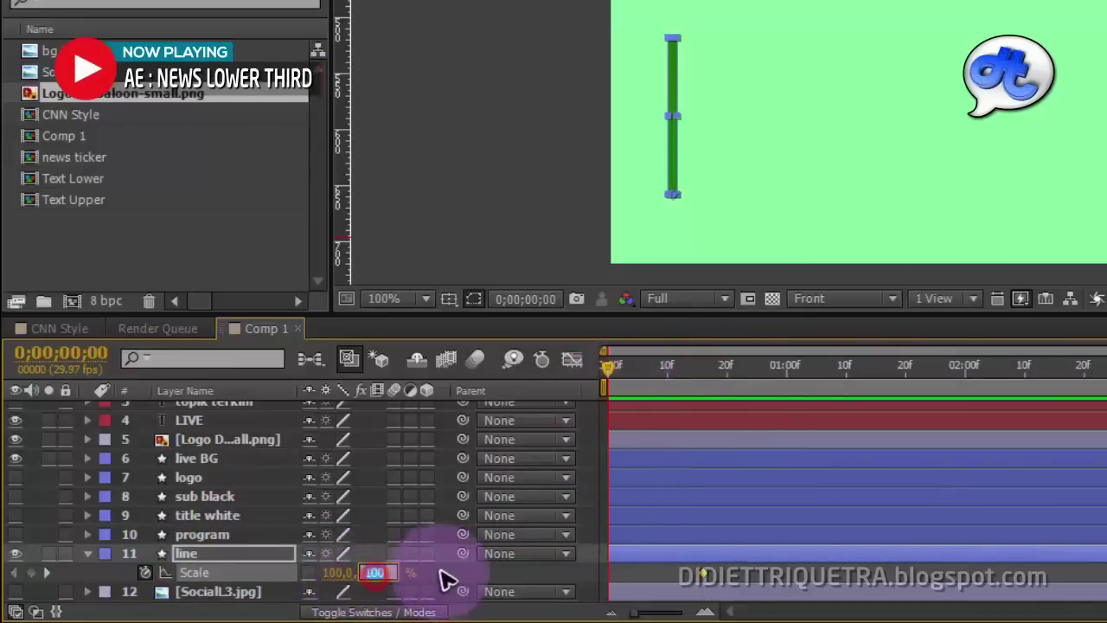
type("0")
key("Return")
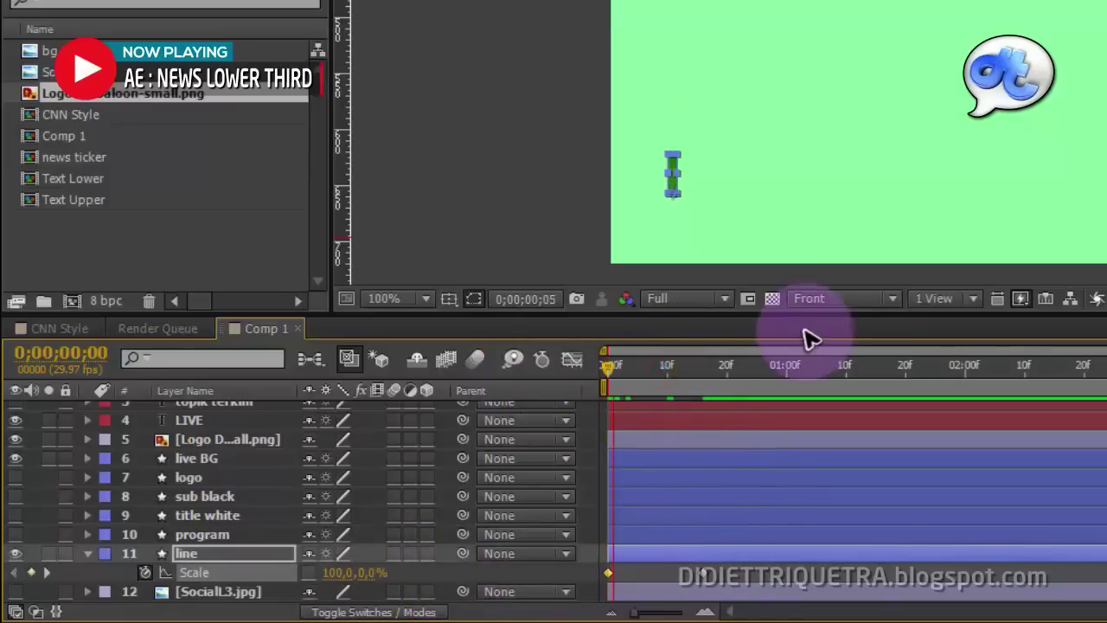
left_click(700, 374)
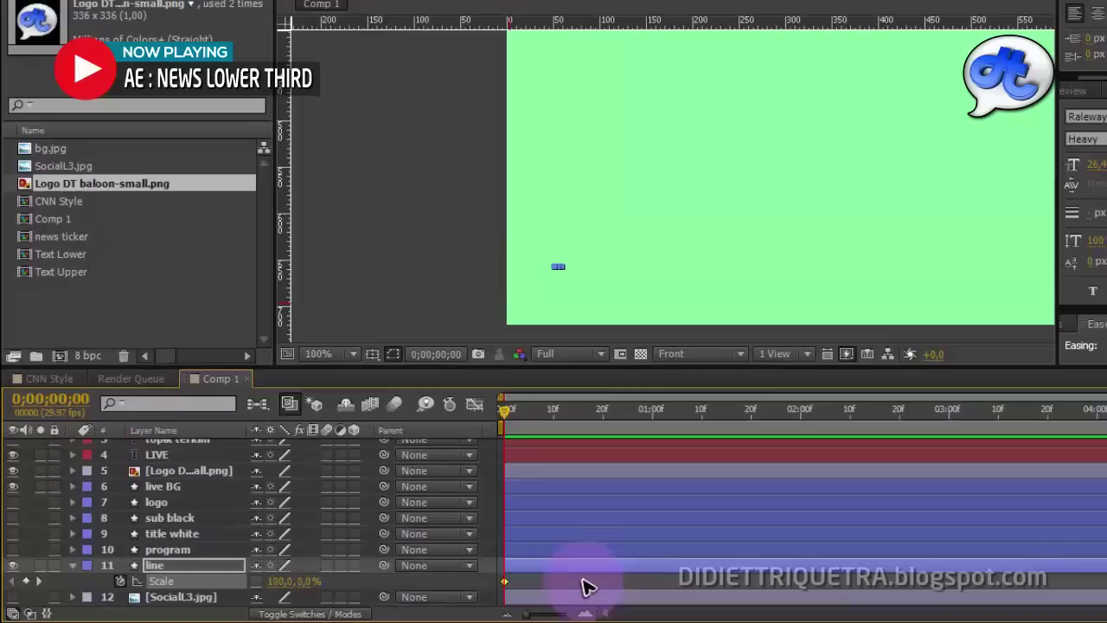
- Apply Keyframe Assistant > Easy Ease to the line's Scale keyframes
right_click(702, 572)
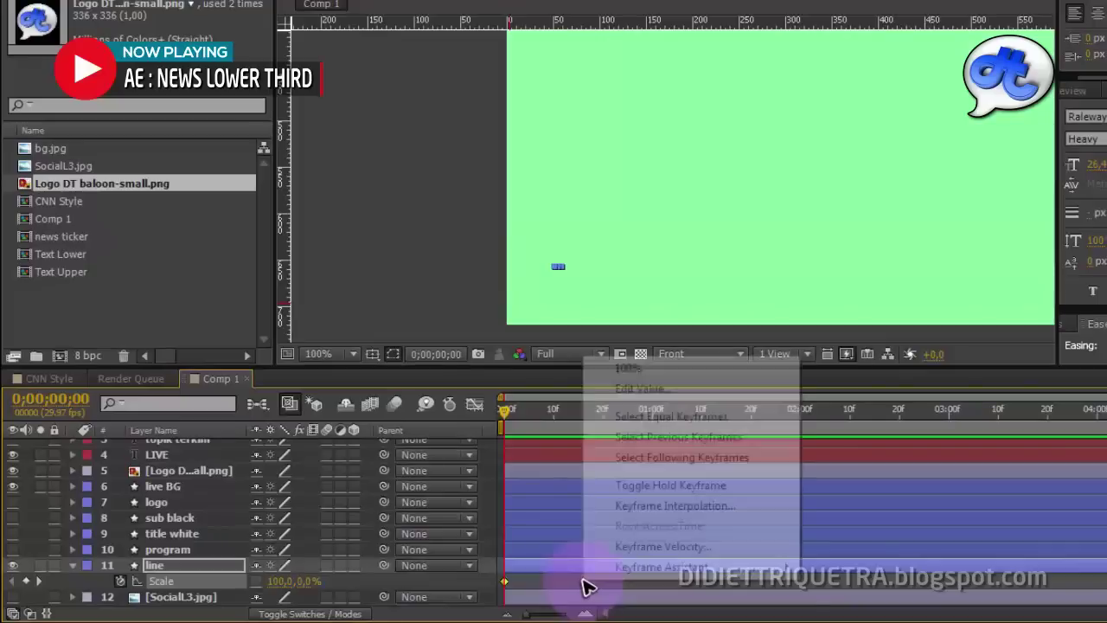
mouse_move(625, 566)
left_click(872, 442)
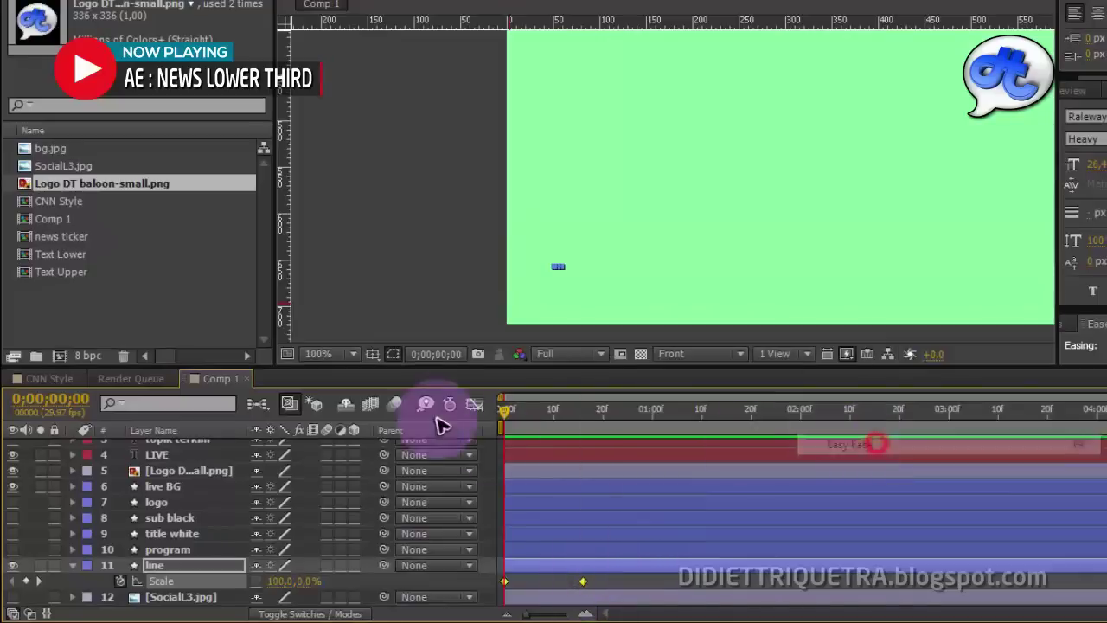
- Scrub the timeline repeatedly to preview the eased green line scale-in
left_click(788, 257)
left_click_drag(554, 408, 462, 415)
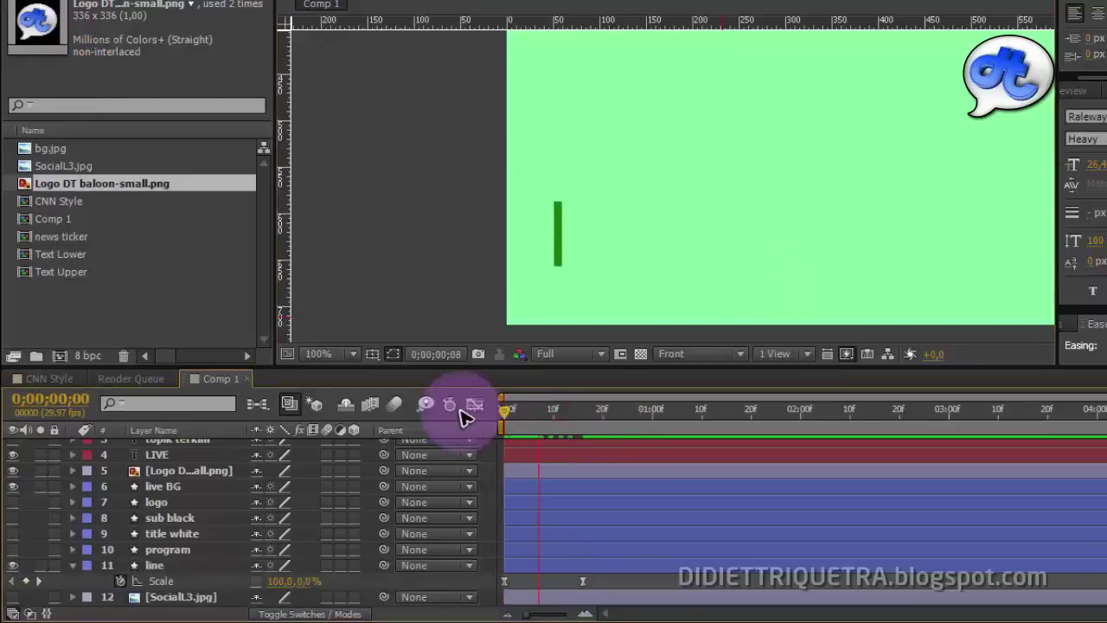
left_click_drag(563, 406, 484, 408)
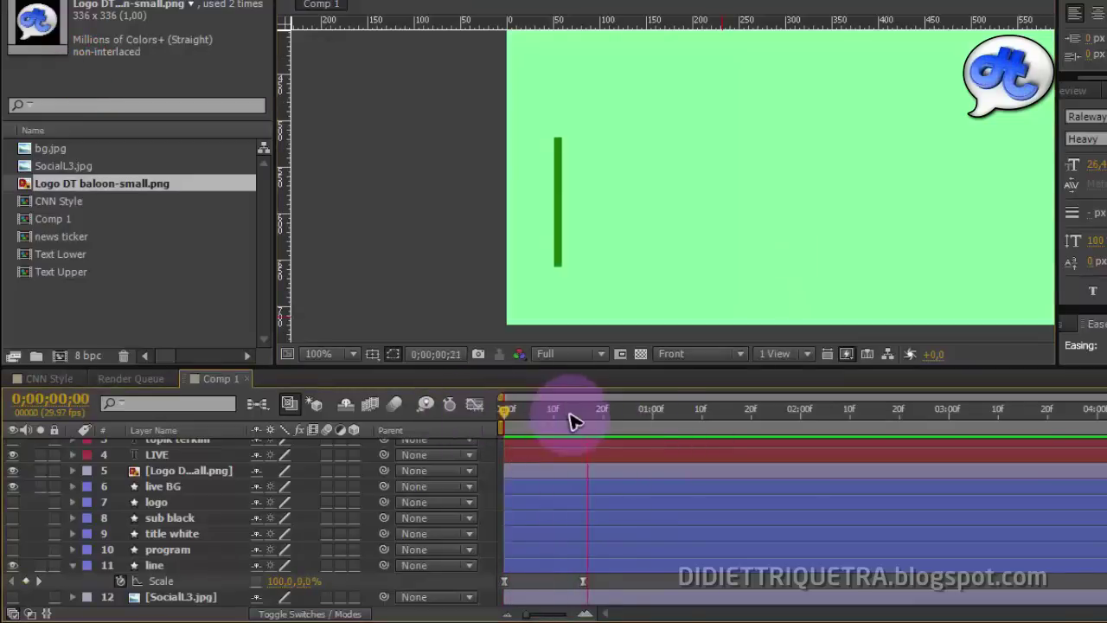
mouse_move(570, 414)
left_mouse_down()
mouse_move(480, 426)
mouse_move(553, 417)
left_mouse_up()
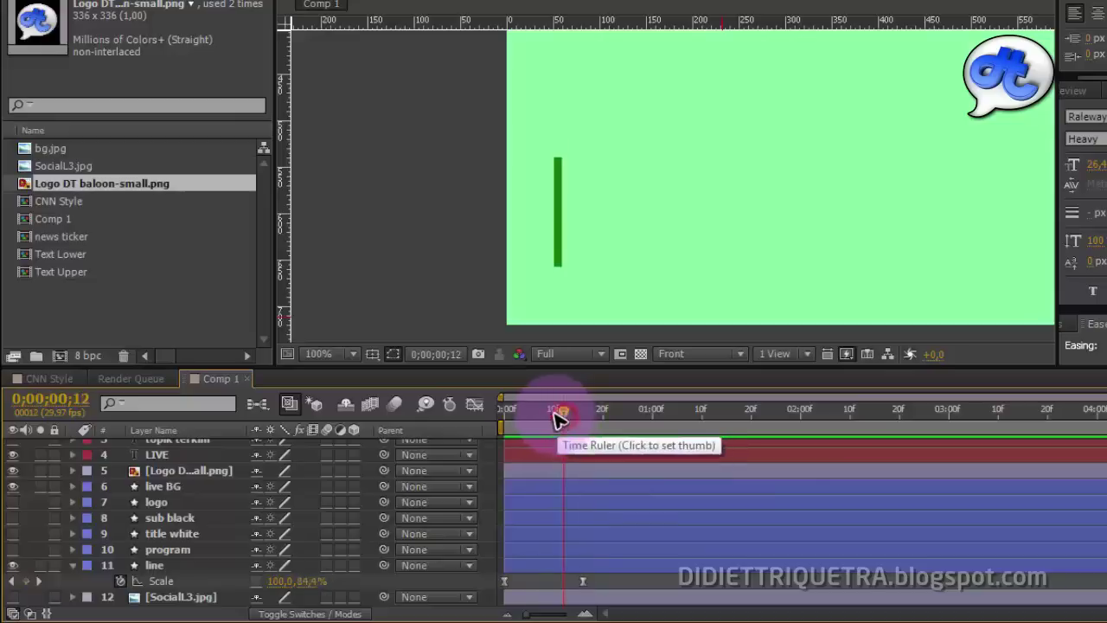
left_click(580, 585)
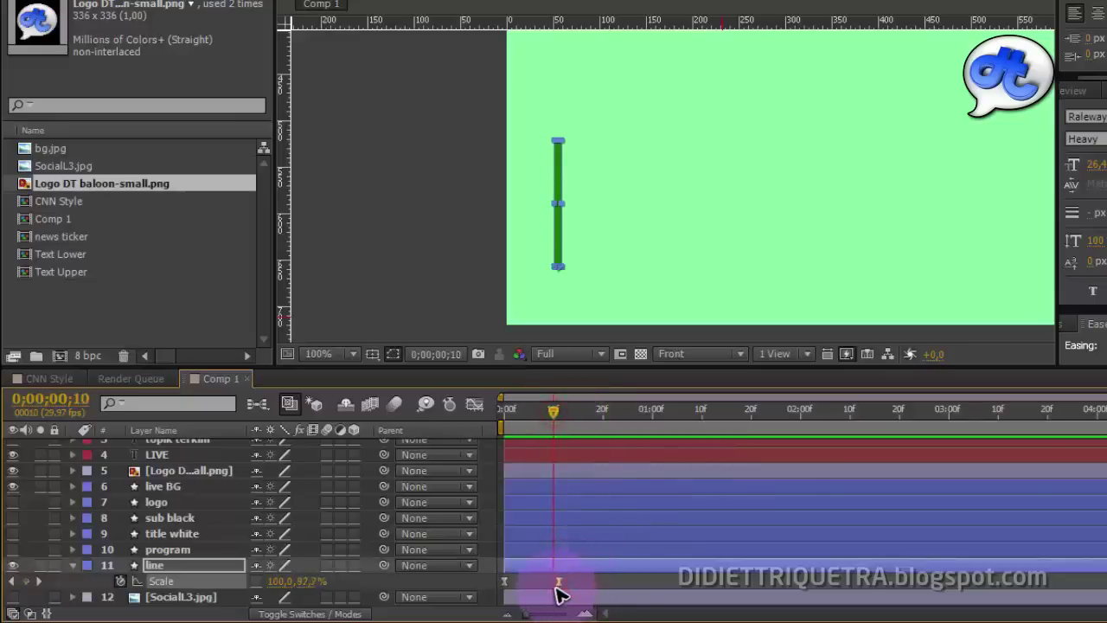
left_click_drag(556, 417, 480, 413)
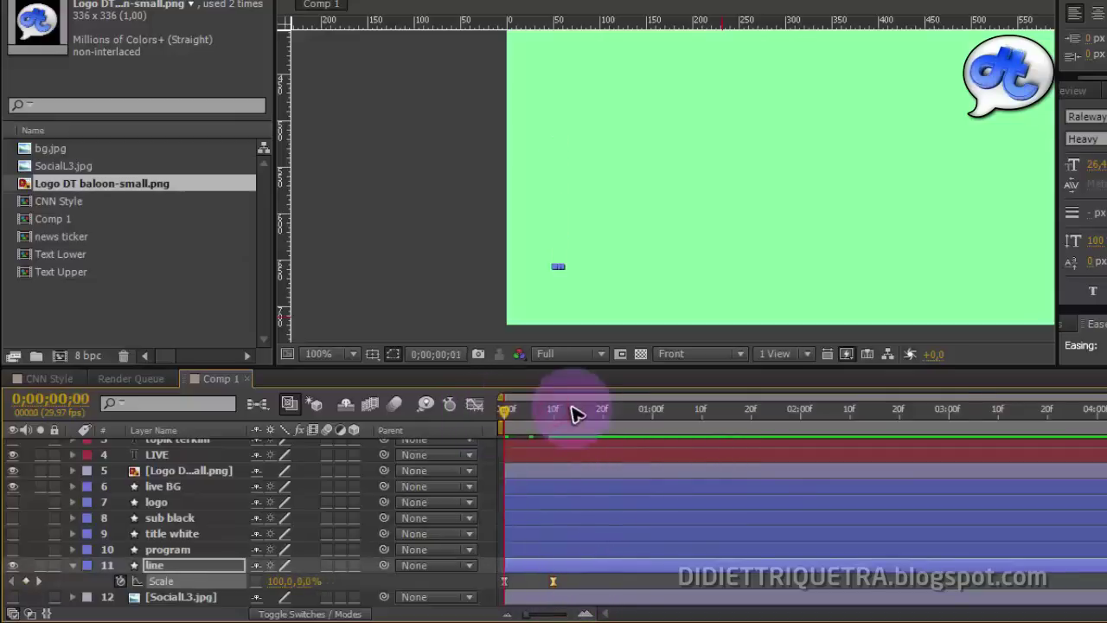
left_click_drag(570, 413, 474, 417)
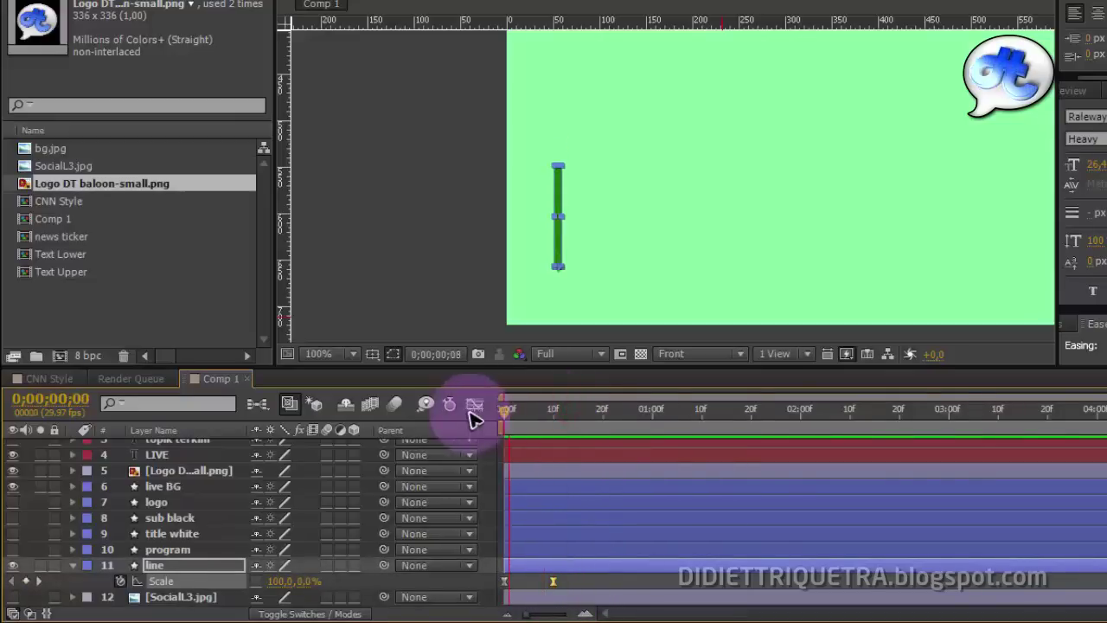
mouse_move(553, 409)
left_mouse_down()
mouse_move(479, 428)
mouse_move(561, 424)
mouse_move(482, 424)
left_mouse_up()
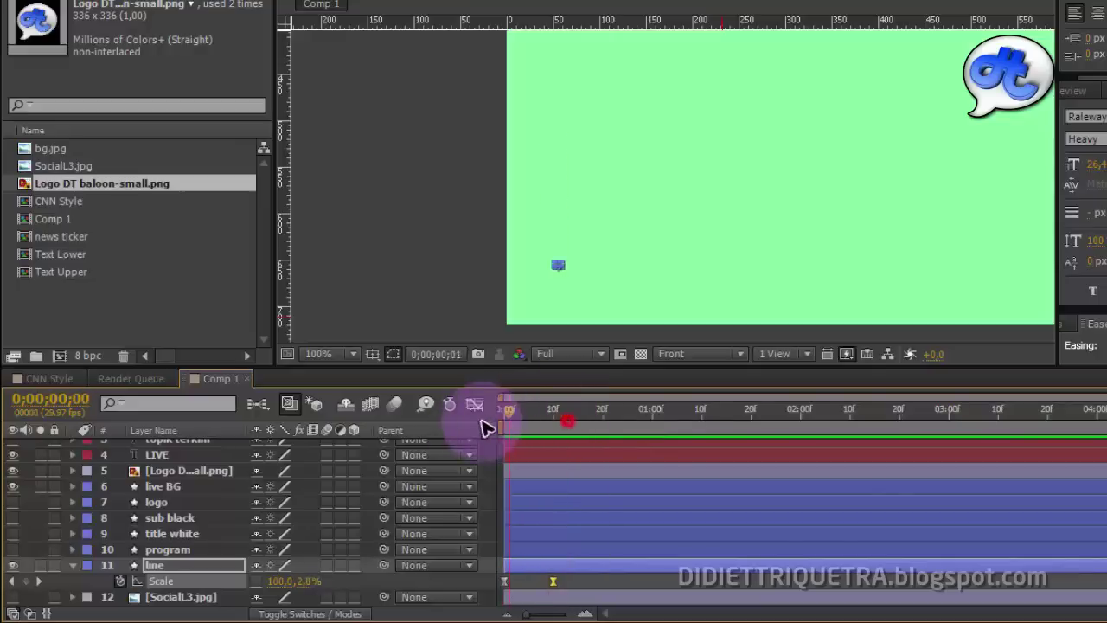
- Make the green program bar layer visible again and preview the animation from the start
left_click(13, 549)
left_click(167, 549)
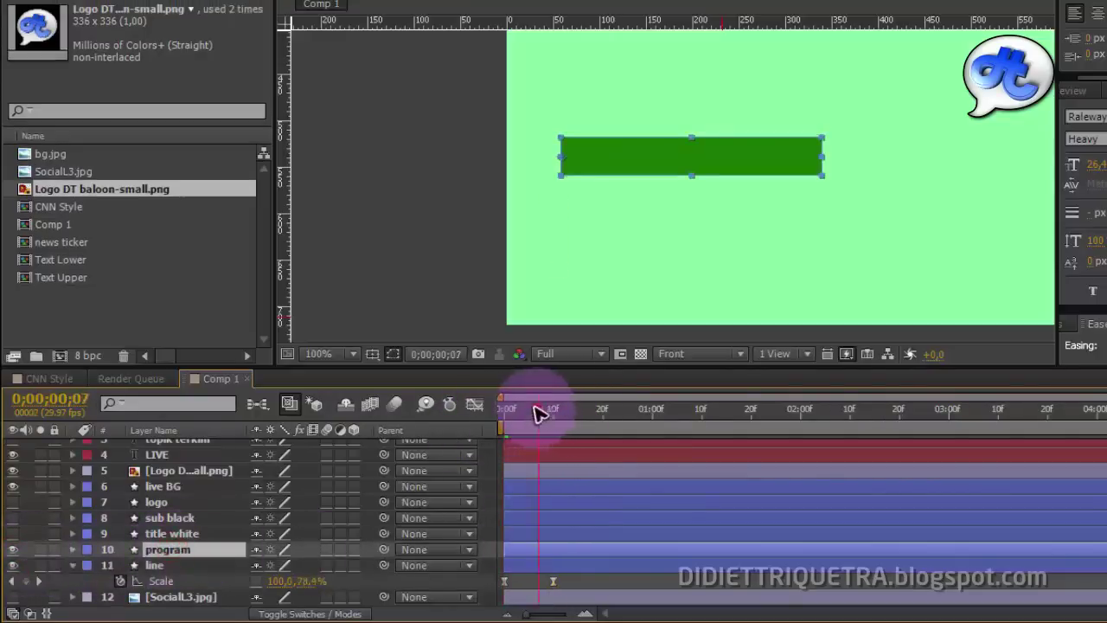
left_click_drag(536, 410, 488, 420)
left_click_drag(558, 418, 481, 424)
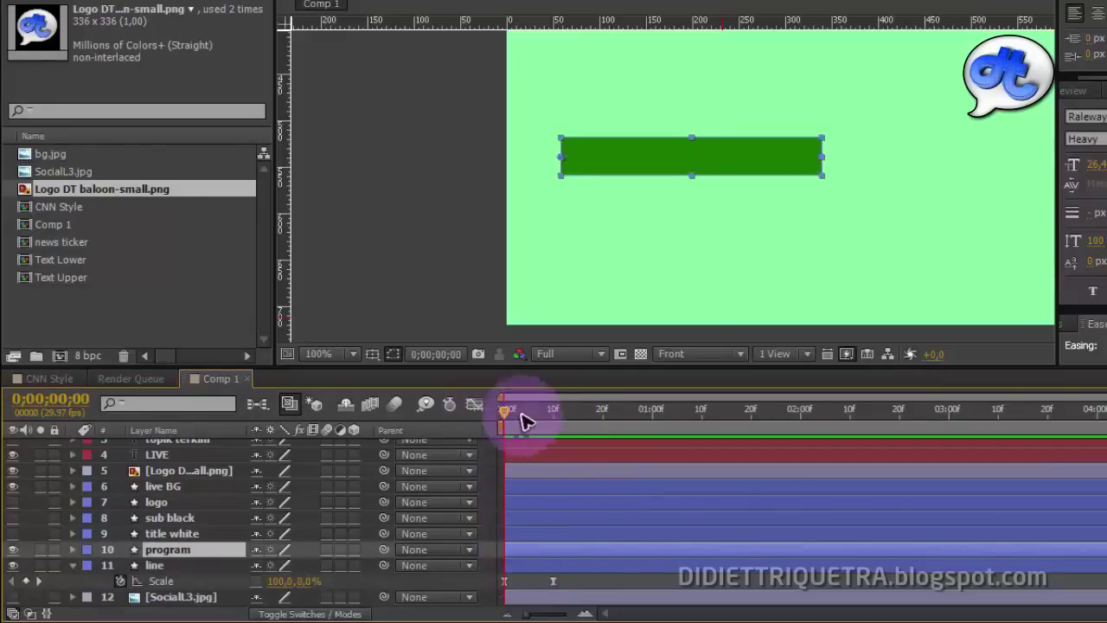
- Delay the program layer's start to frame 10 and preview the line and bar timing
left_click_drag(517, 551, 556, 558)
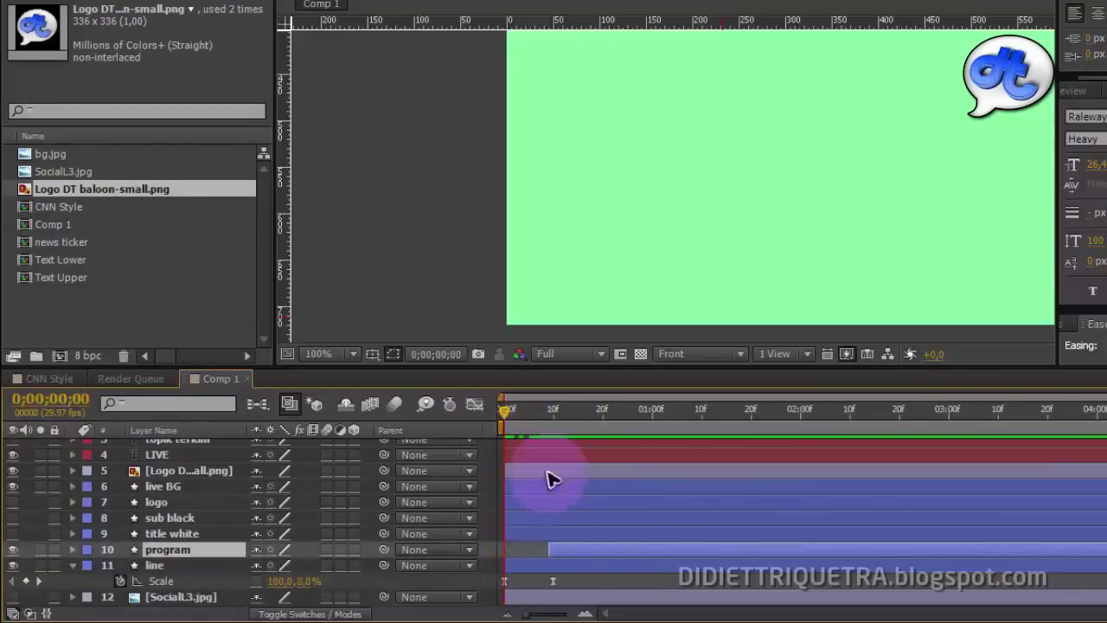
left_click(554, 411)
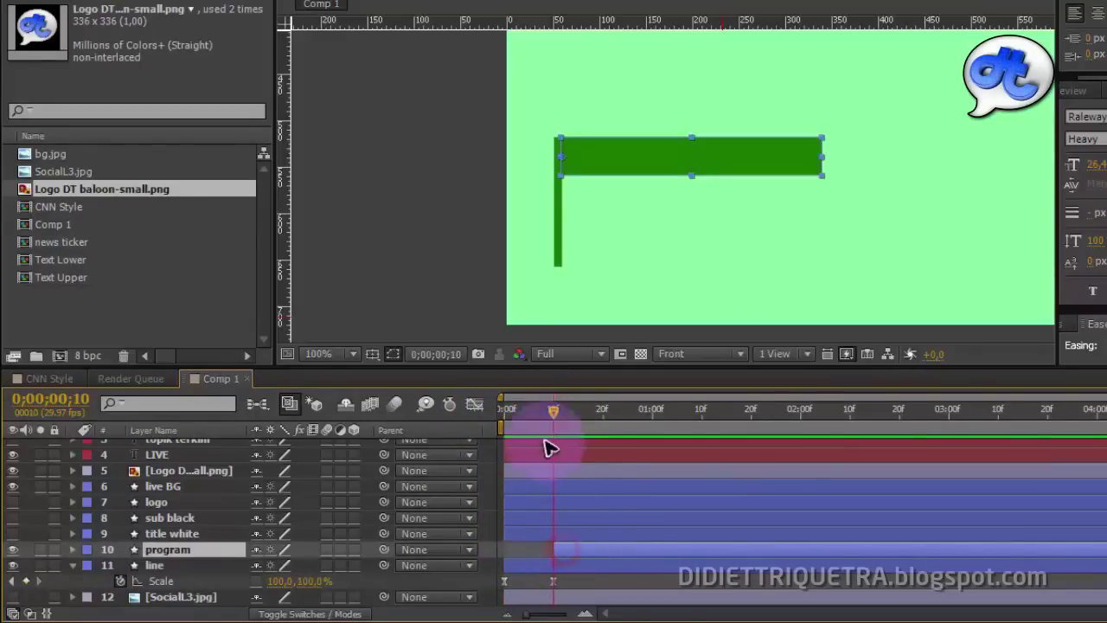
mouse_move(543, 410)
left_mouse_down()
mouse_move(485, 420)
mouse_move(577, 415)
mouse_move(463, 426)
left_mouse_up()
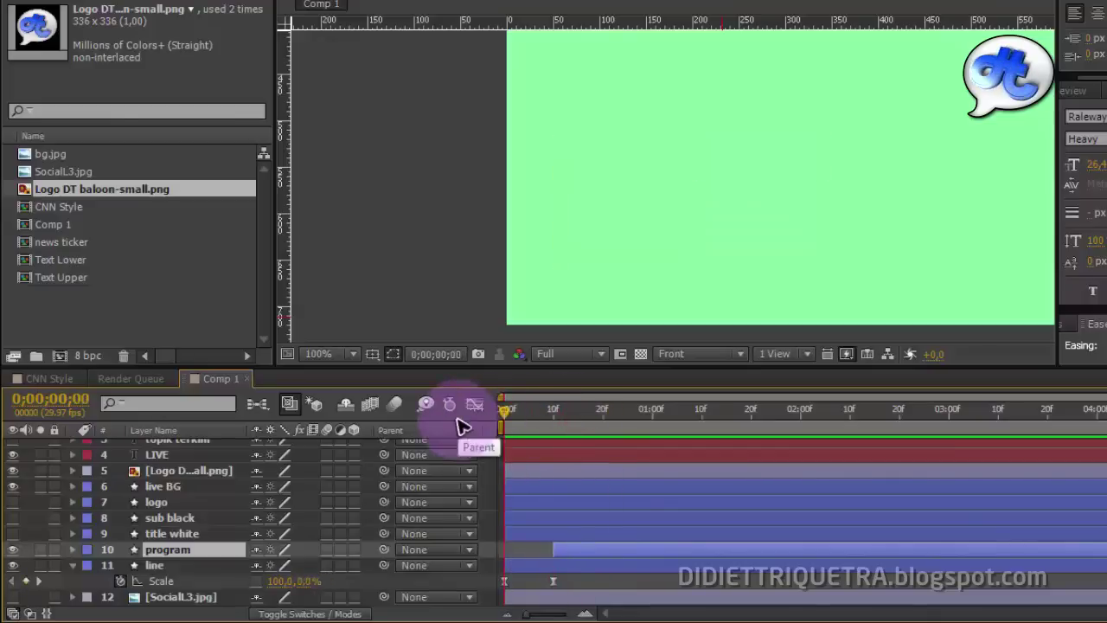
key("space")
left_click_drag(563, 421, 571, 432)
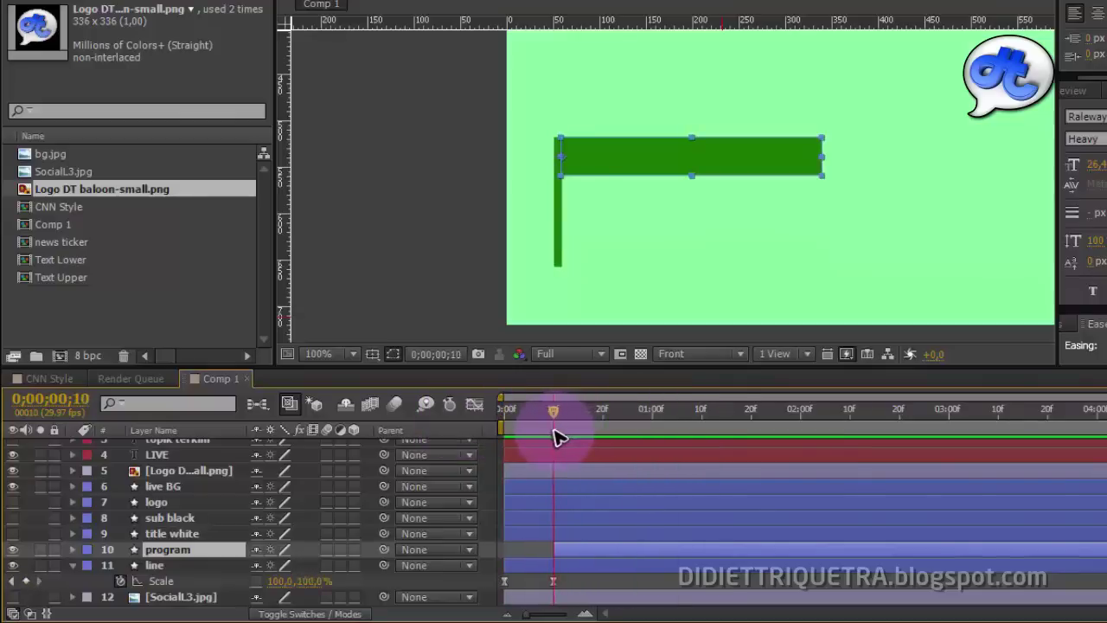
left_click_drag(644, 435, 602, 438)
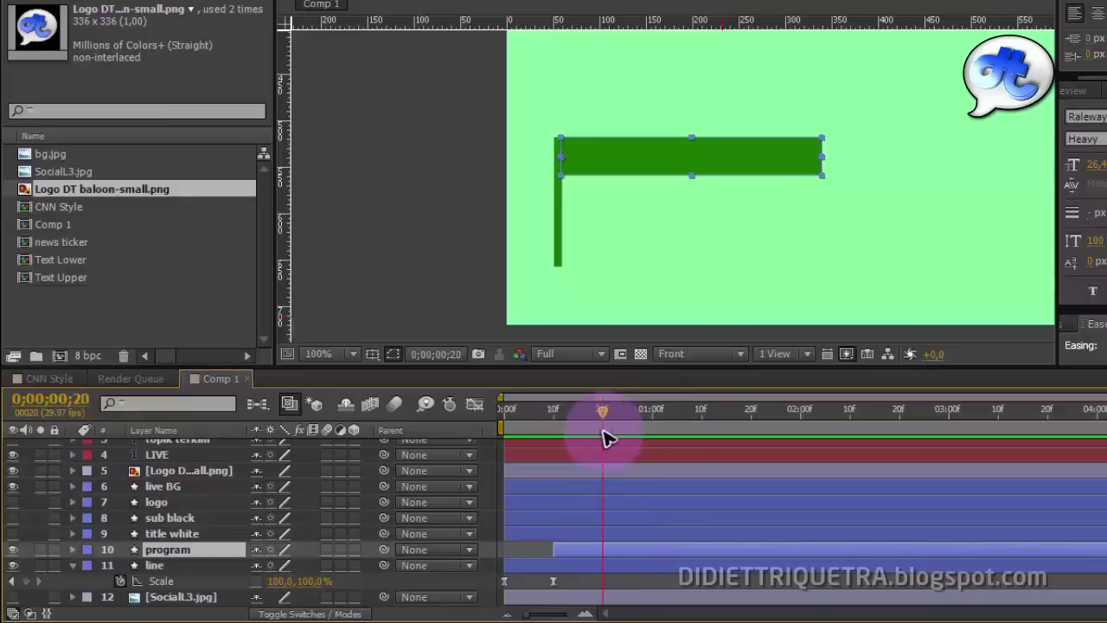
- Reveal the program layer's Scale and zoom around the bar's left edge
key("s")
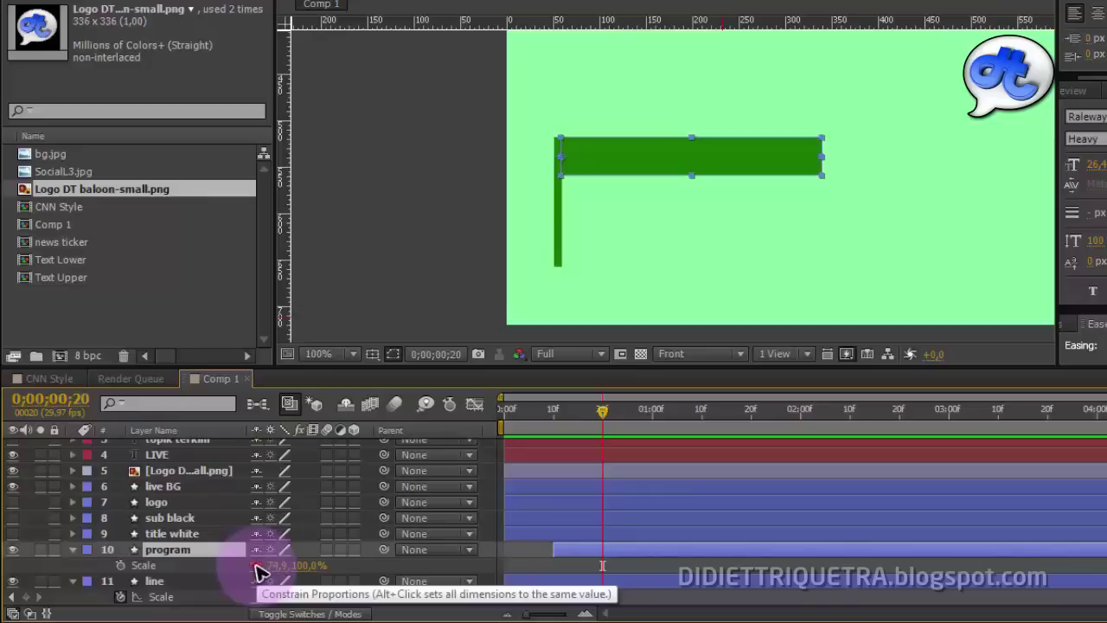
key("period")
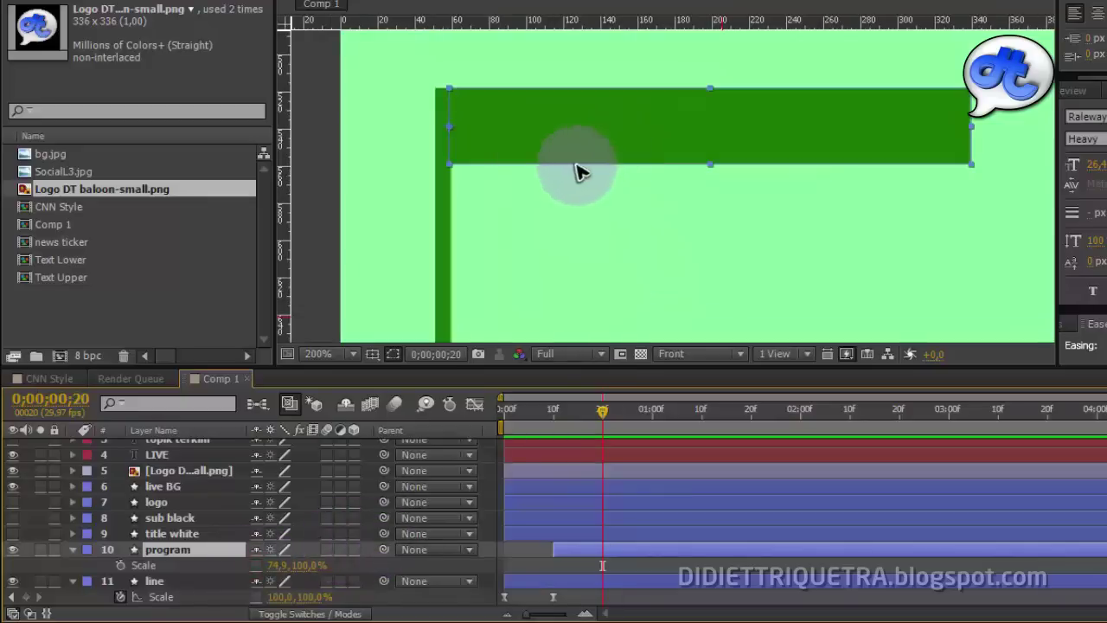
scroll(580, 172, "up", 1)
scroll(622, 212, "up", 1)
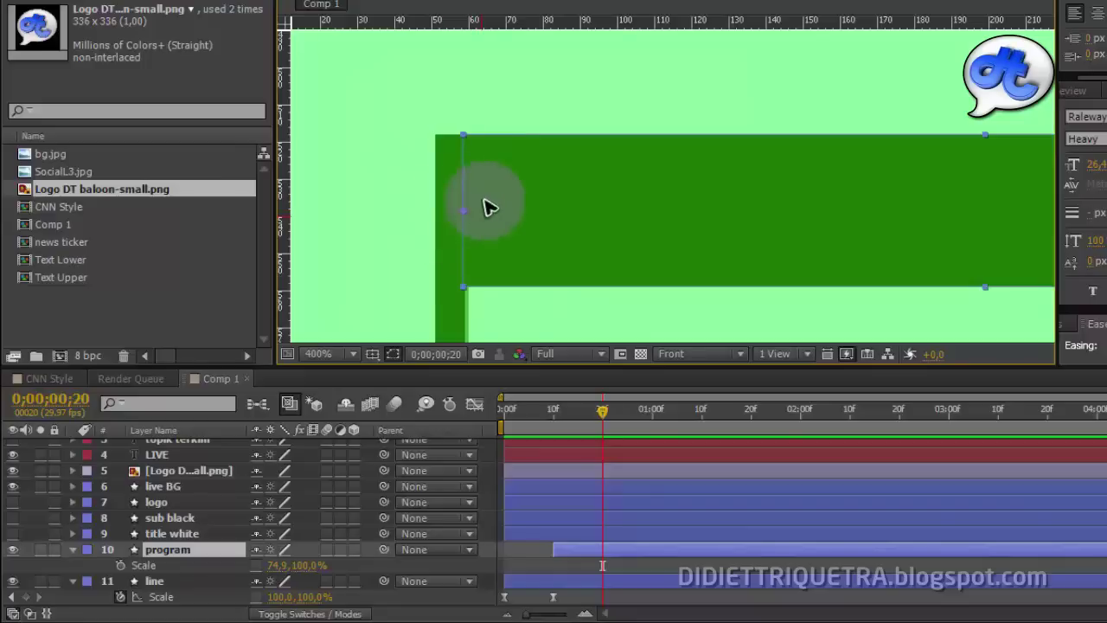
scroll(592, 232, "down", 1)
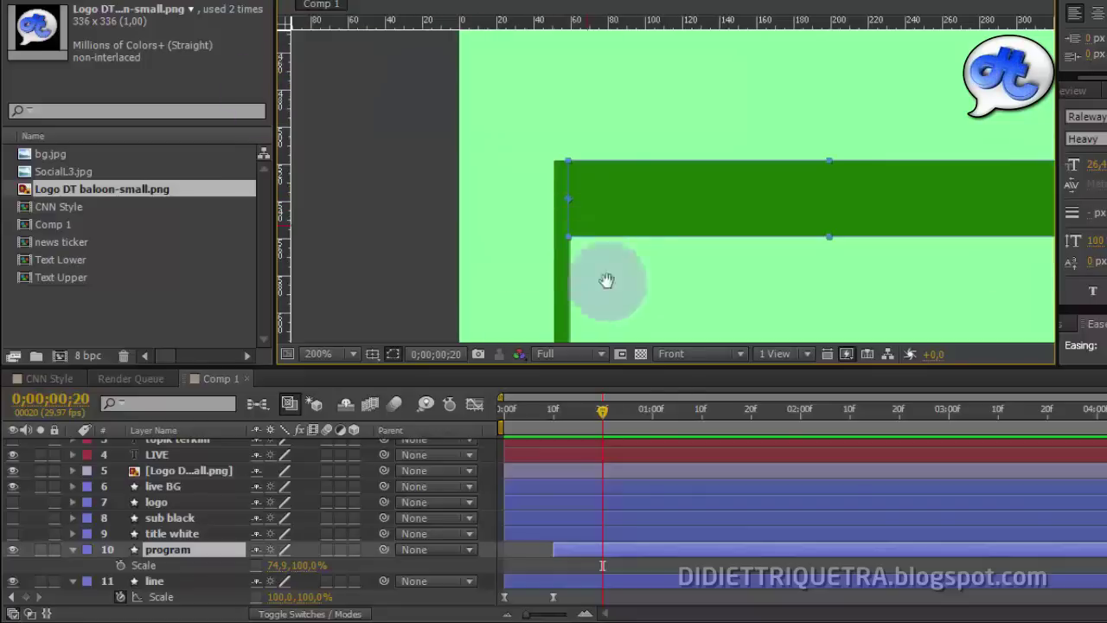
scroll(677, 189, "down", 1)
left_click_drag(732, 204, 596, 202)
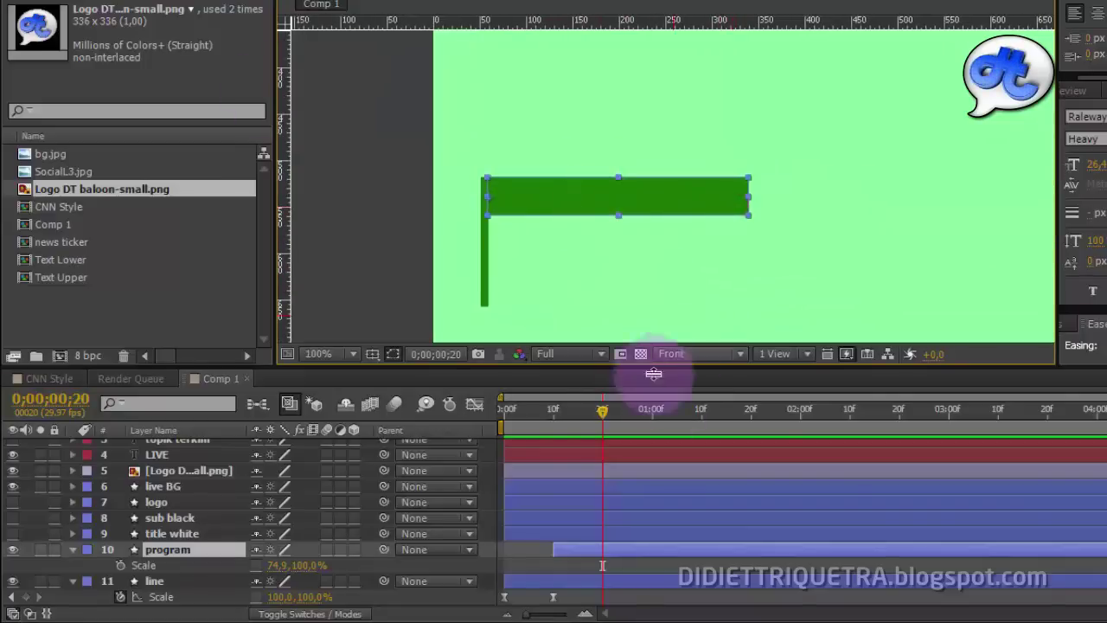
- Keyframe the program bar's Scale at 74.9, 100.0% on frame 20, undoing a trial 0% keyframe
left_click(121, 565)
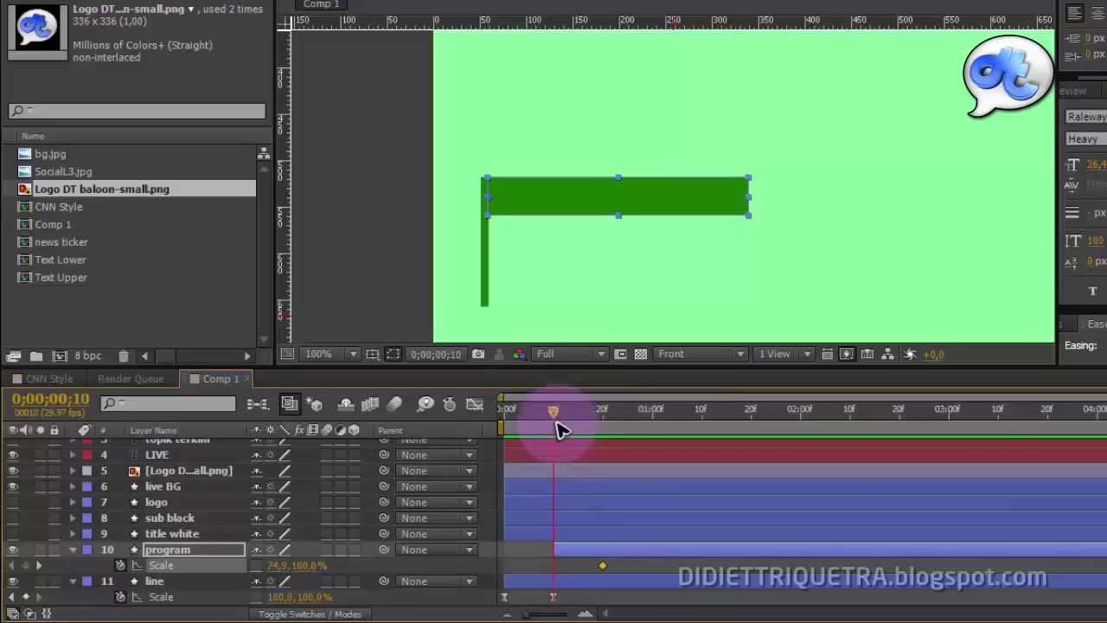
left_click(269, 548)
left_click_drag(275, 573, 289, 581)
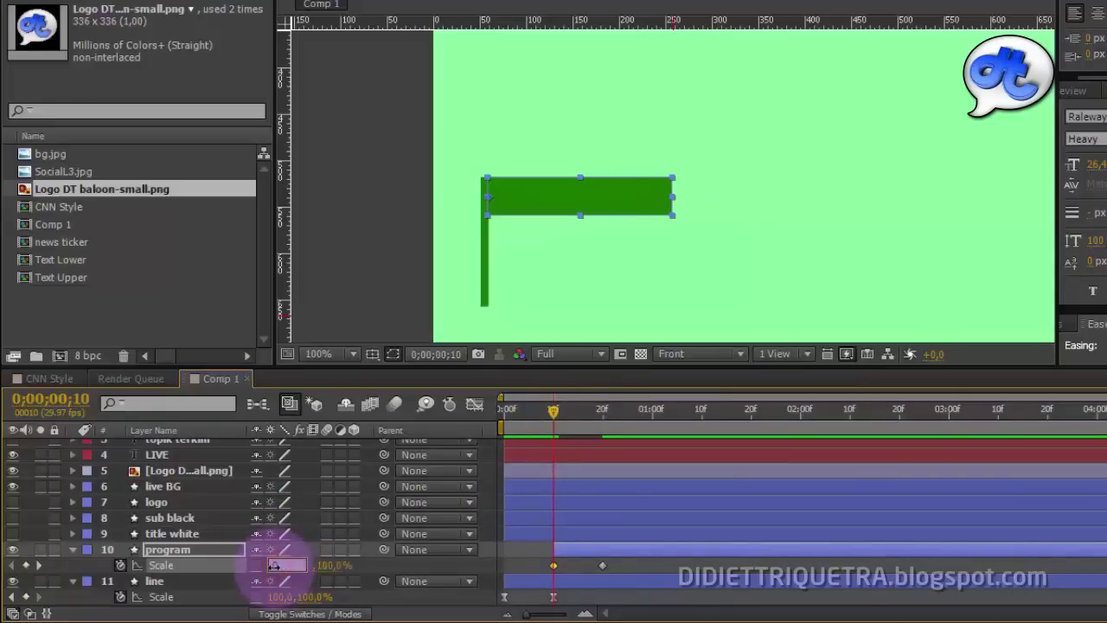
left_click(274, 565)
type("0")
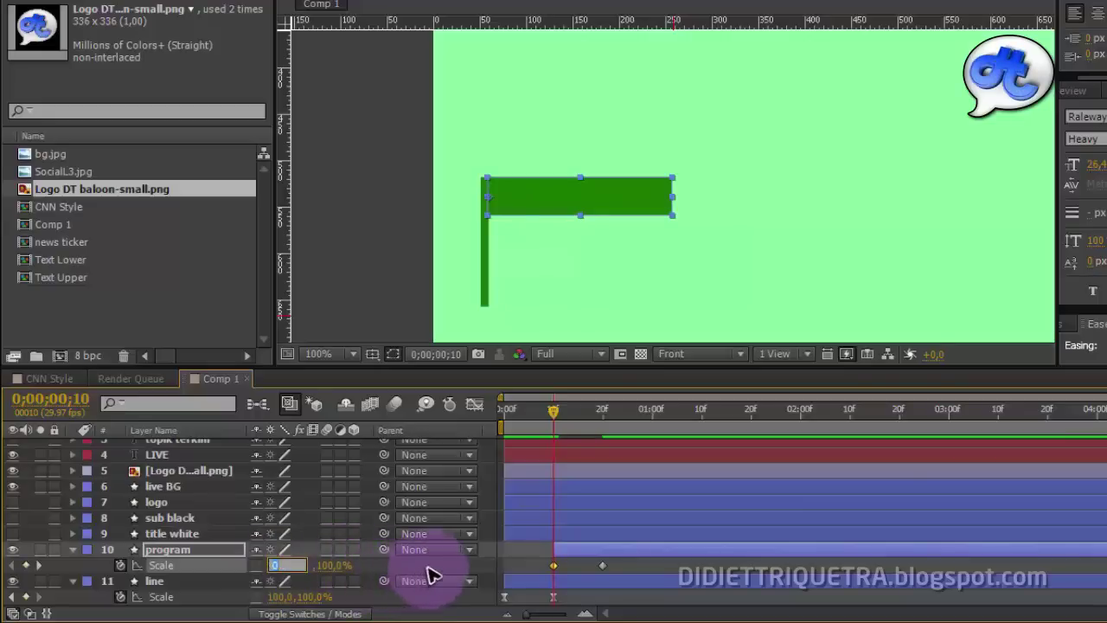
left_click(432, 573)
key("ctrl+z")
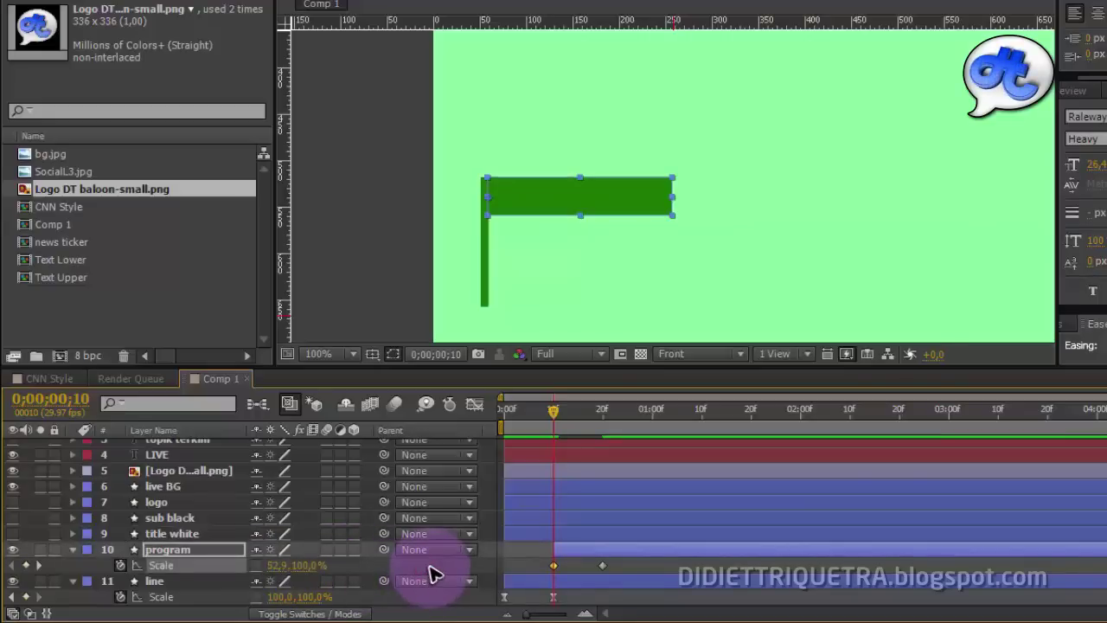
key("ctrl+z")
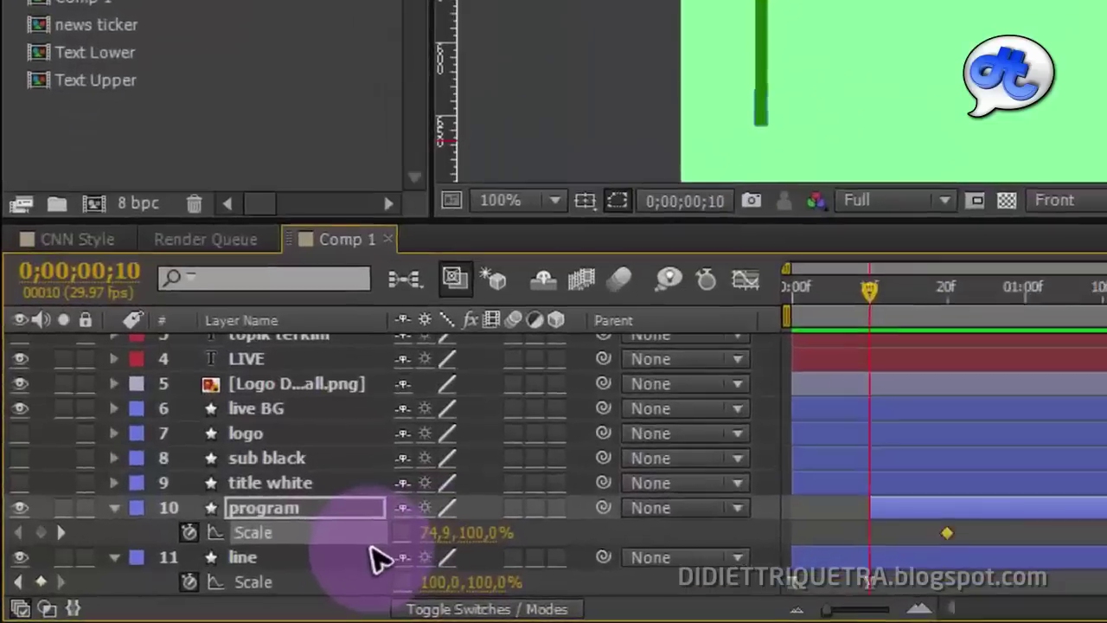
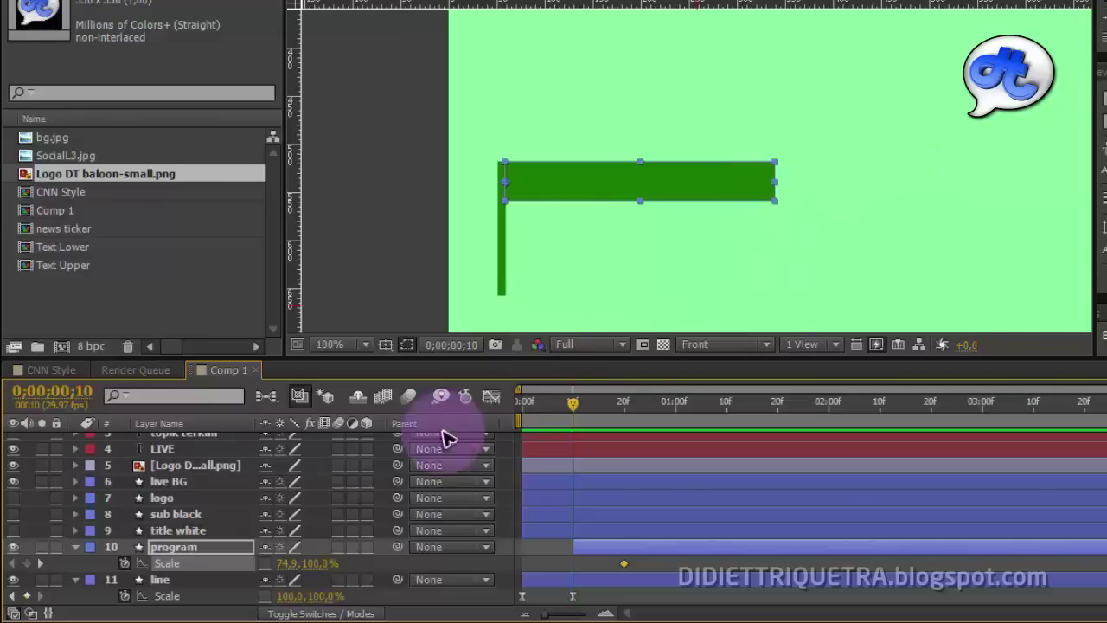
- Set the program layer's Scale width to 0% at frame 10 and preview the green bar growing
left_click(288, 564)
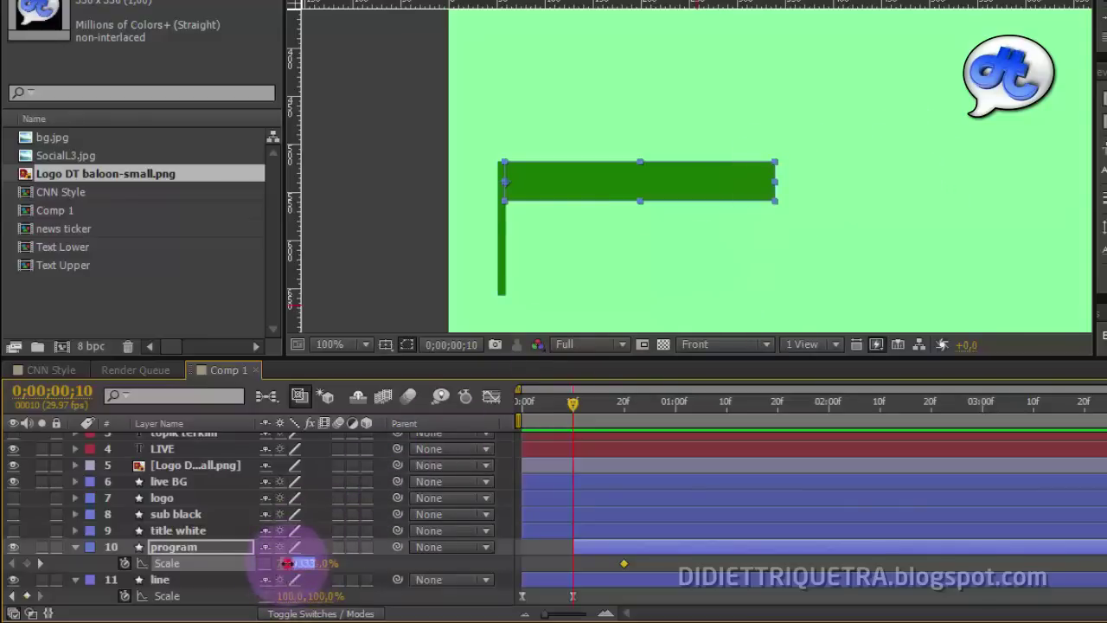
type("0")
key("Return")
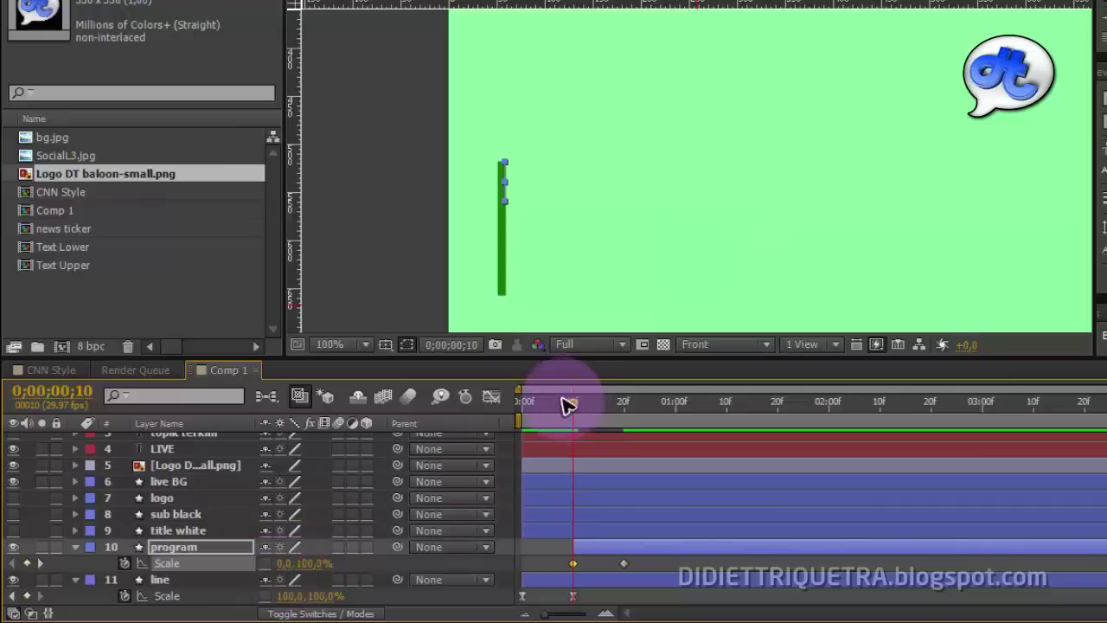
key("space")
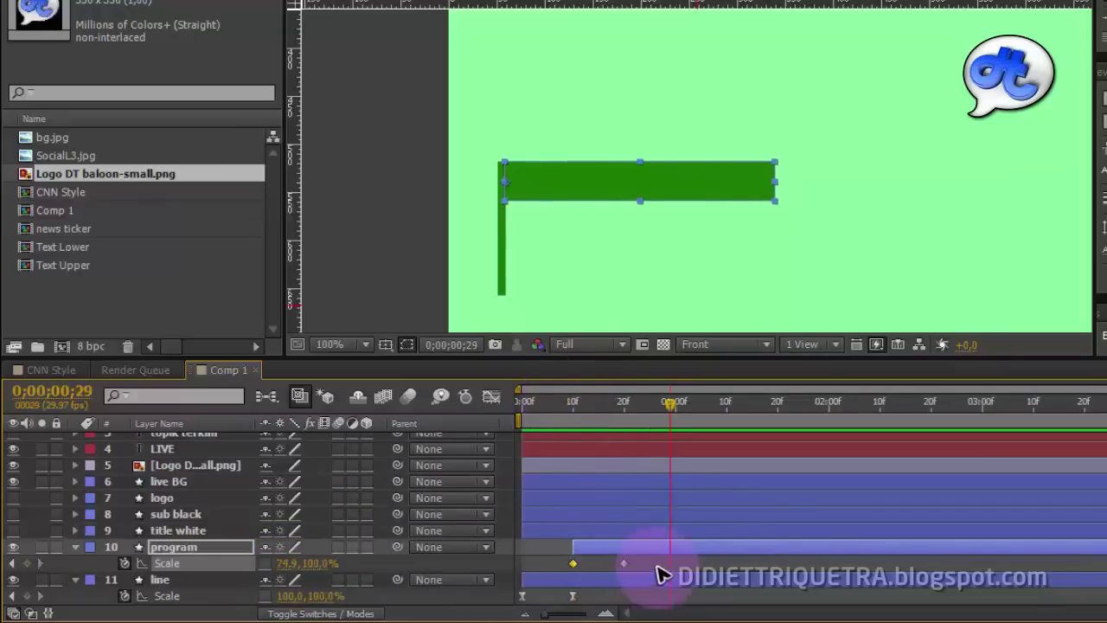
- Apply Easy Ease to both program Scale keyframes and check the result around frame 7
left_click_drag(654, 563, 534, 573)
right_click(575, 571)
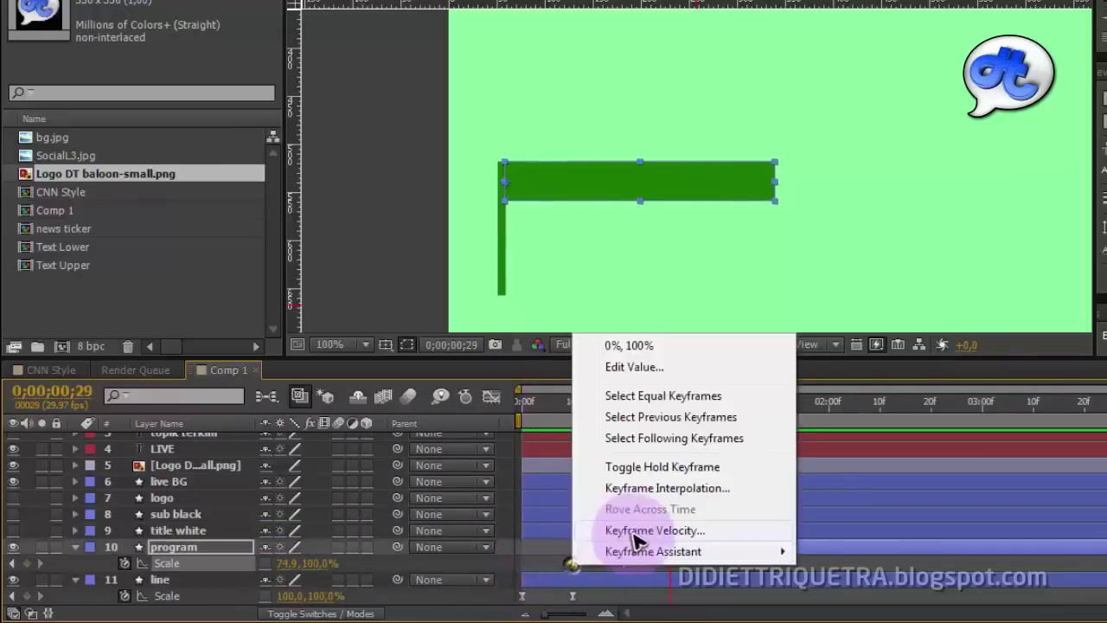
mouse_move(637, 550)
left_click(882, 426)
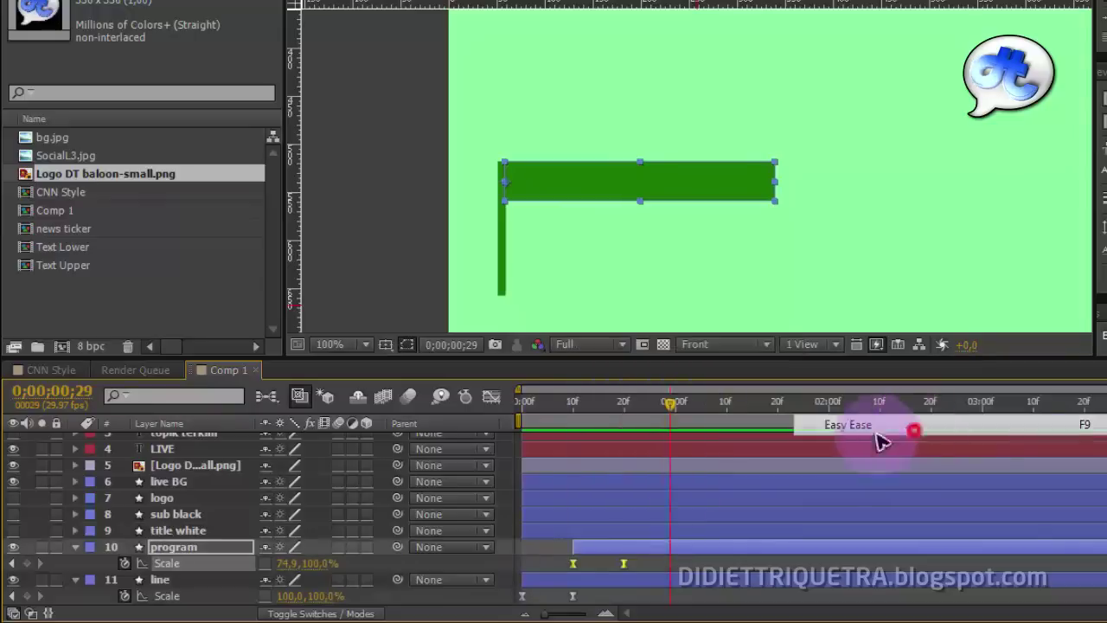
left_click(558, 402)
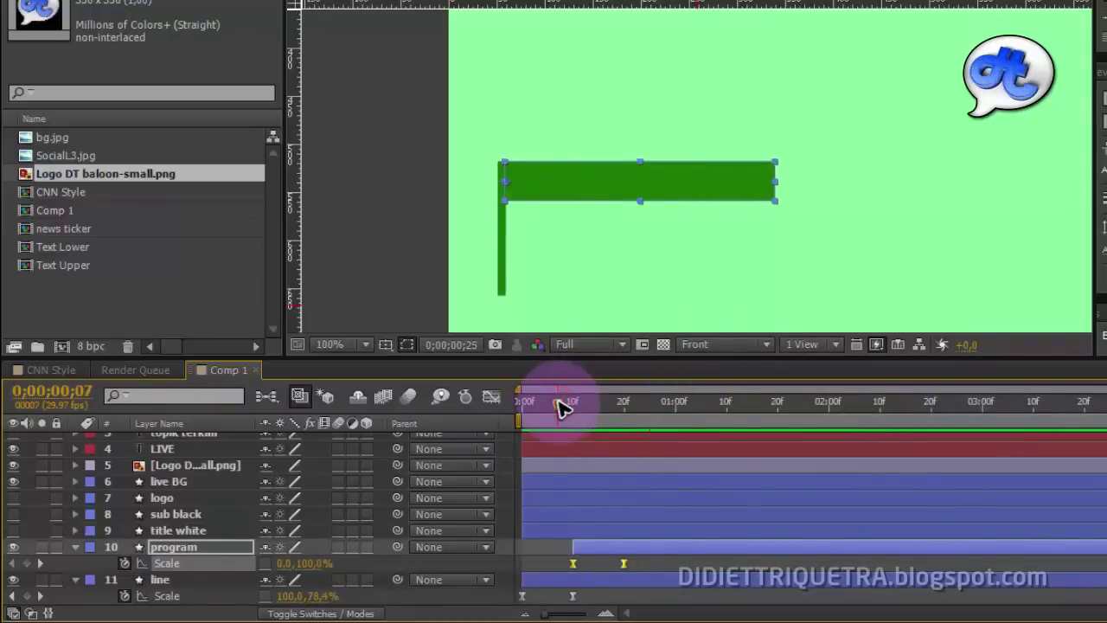
left_click(956, 220)
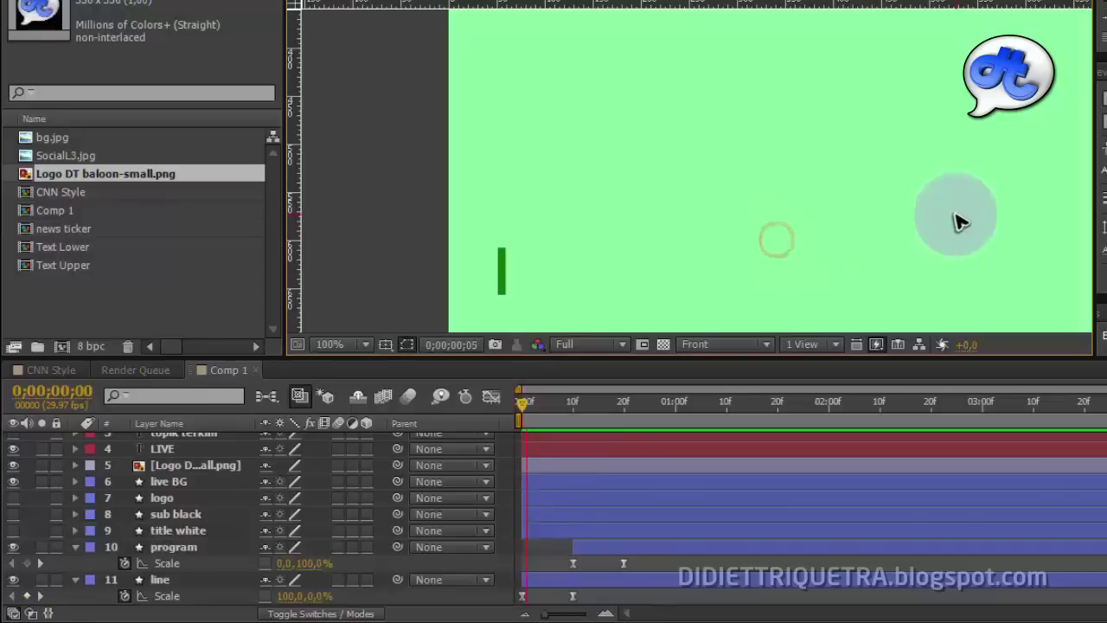
- Scrub from the start to watch the green bar appear, then make the title white layer visible
left_click_drag(647, 400, 500, 415)
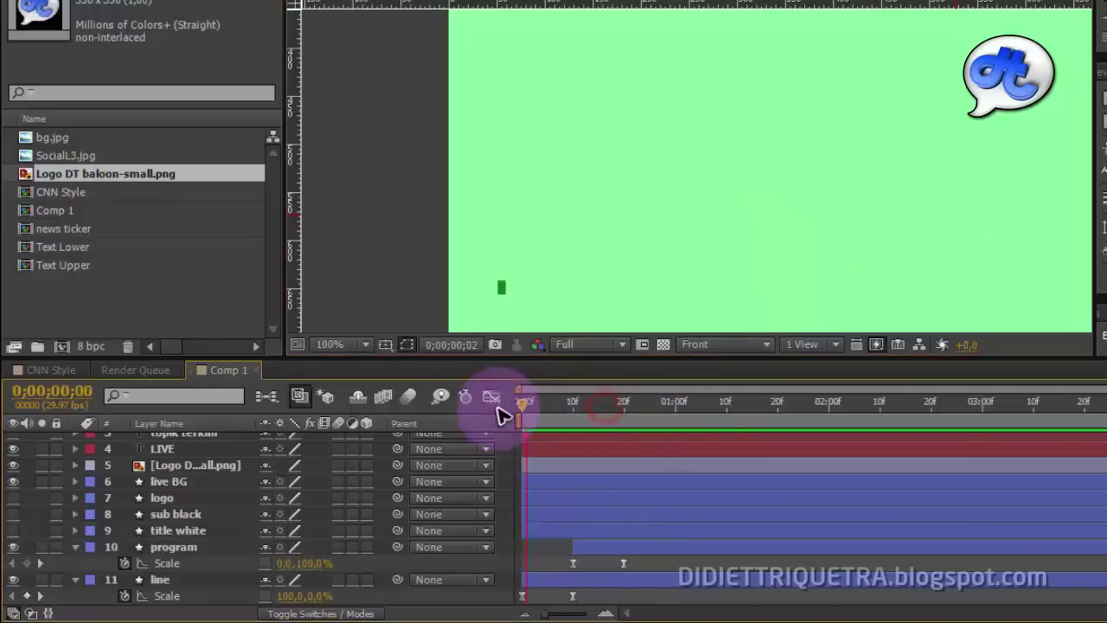
left_click_drag(585, 407, 557, 415)
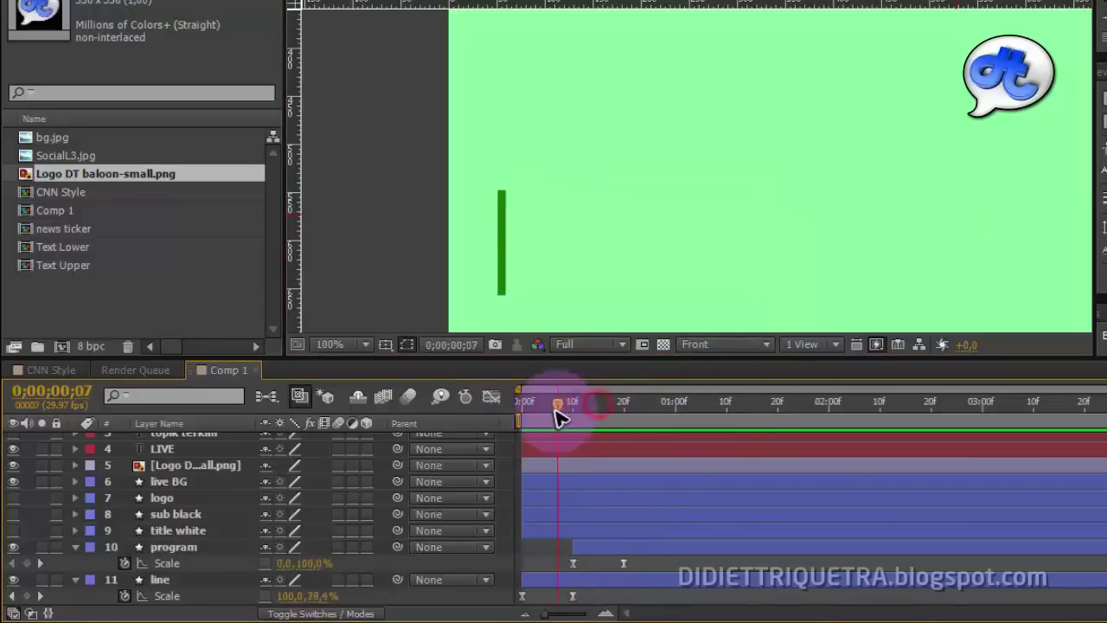
left_click(186, 530)
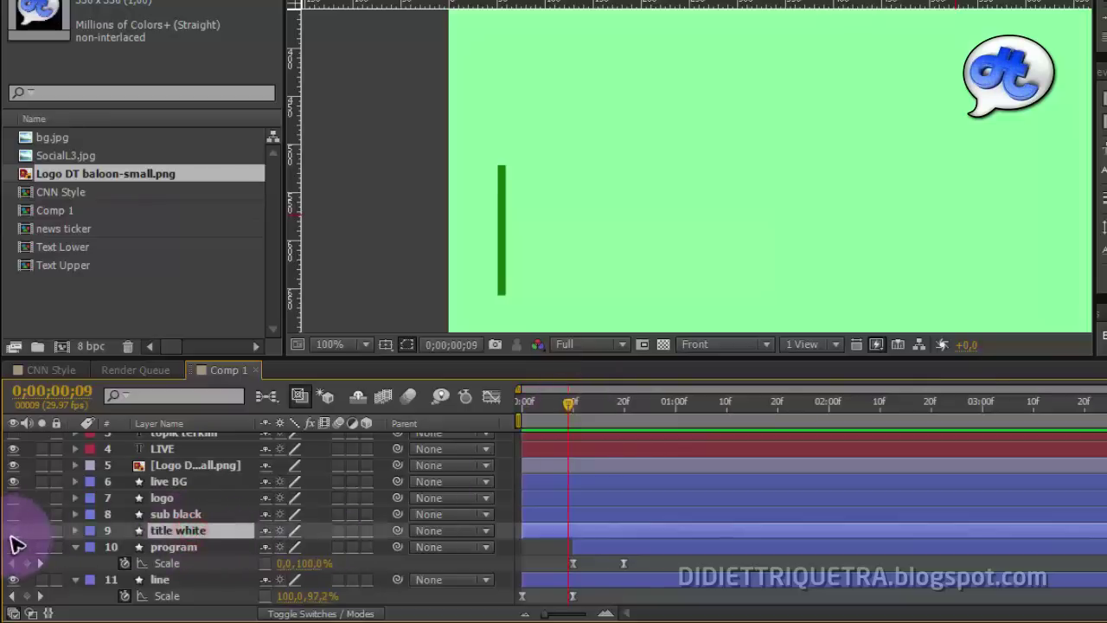
left_click(13, 531)
- Check the green bar between frames 10 and 20, then reveal title white's Scale property
left_click_drag(571, 402, 500, 411)
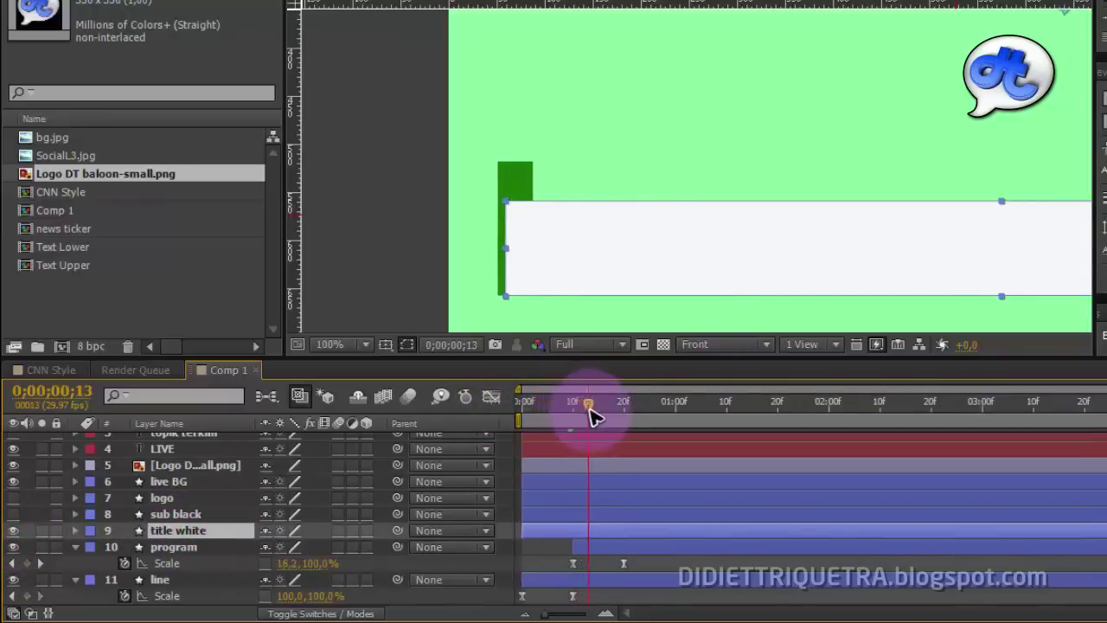
left_click_drag(591, 414, 616, 424)
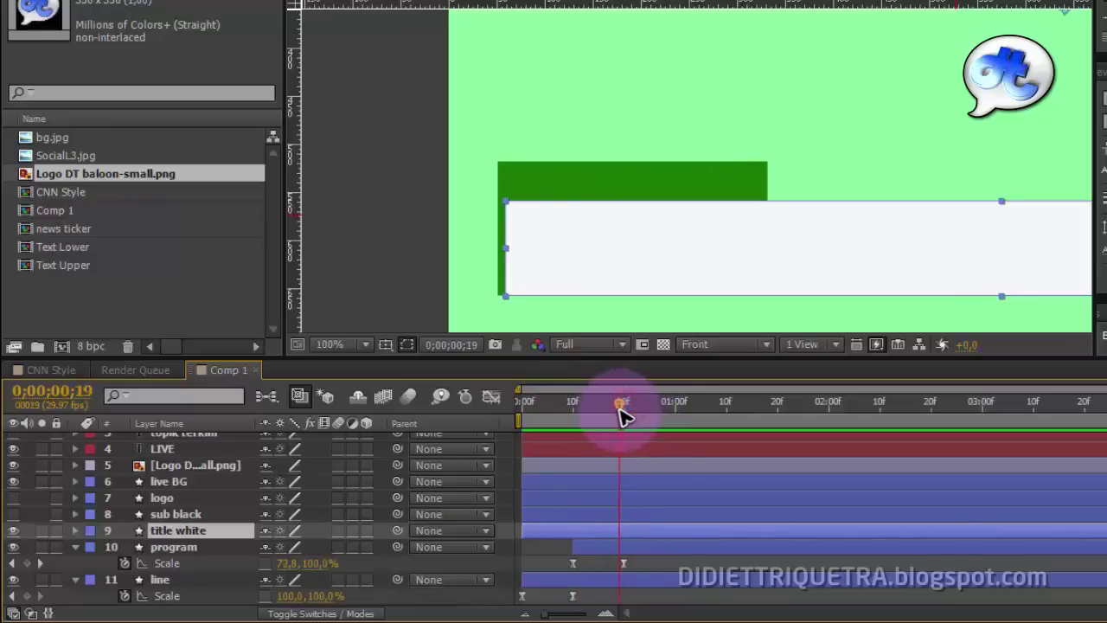
left_click_drag(552, 536, 588, 541)
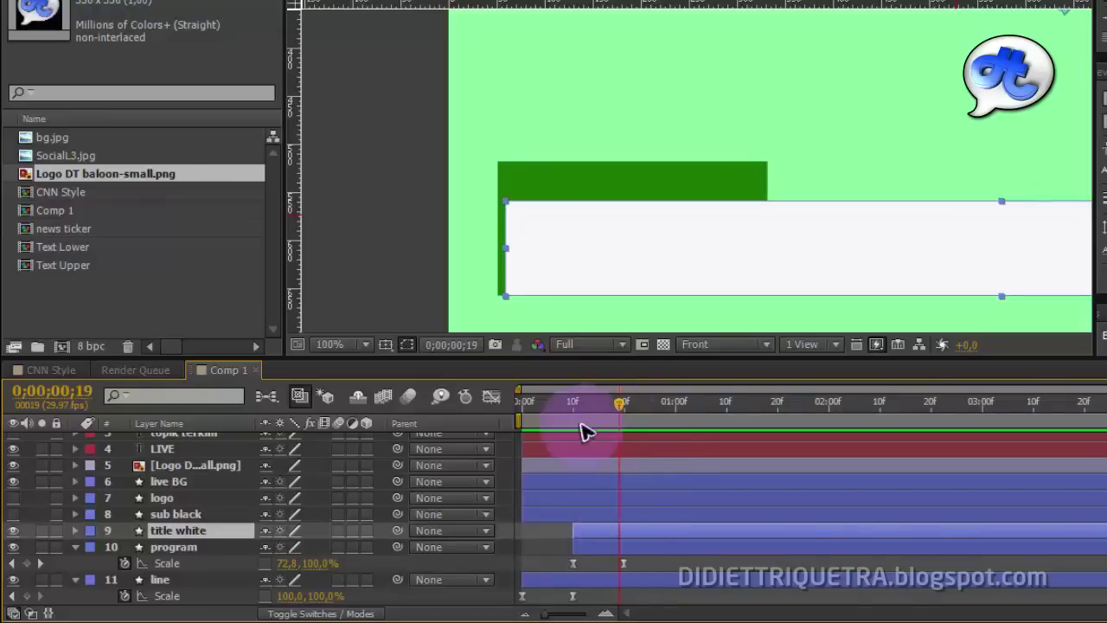
left_click(572, 404)
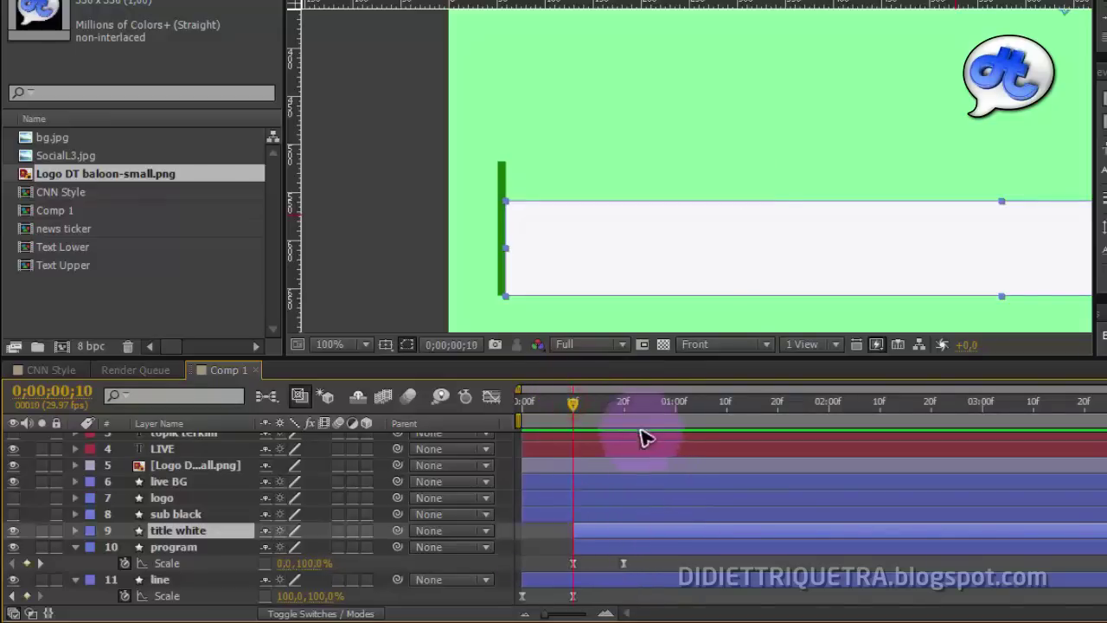
left_click(624, 405)
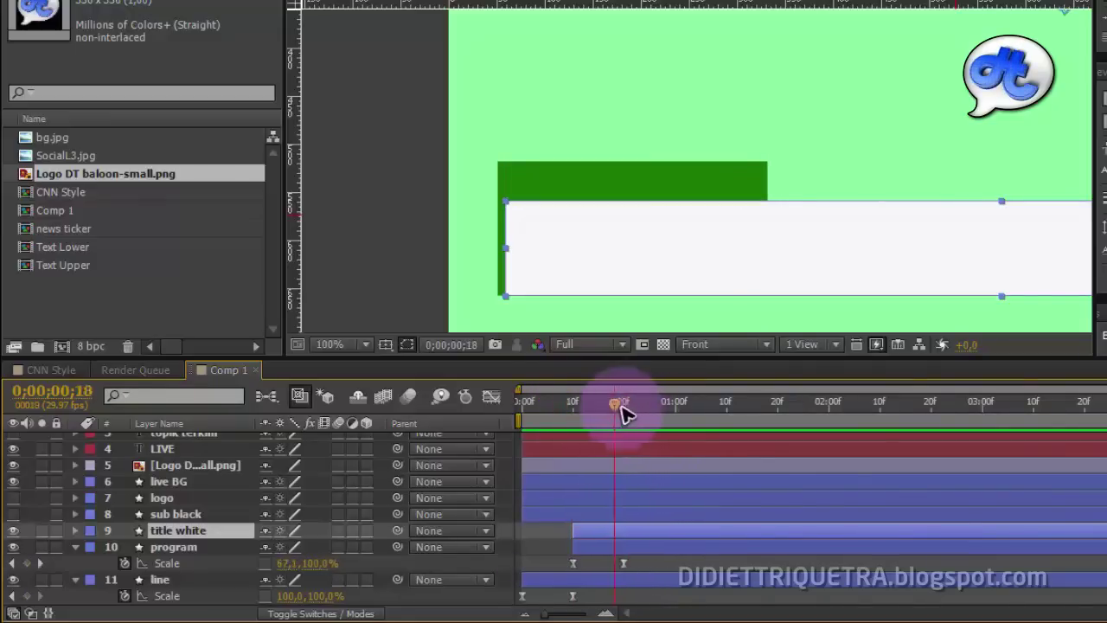
left_click_drag(621, 404, 637, 419)
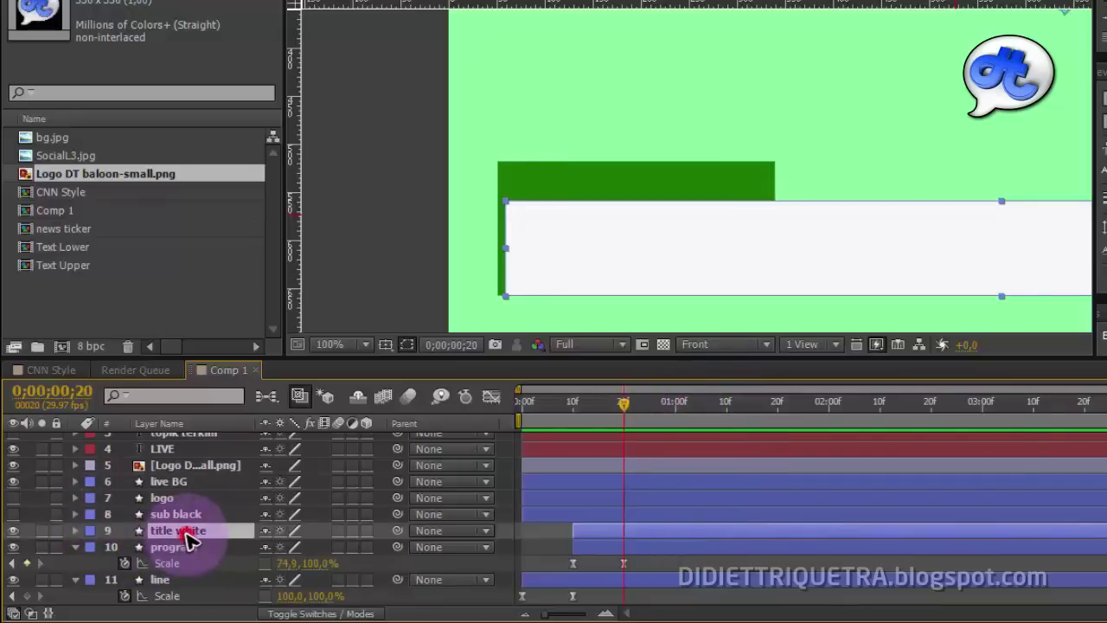
key("s")
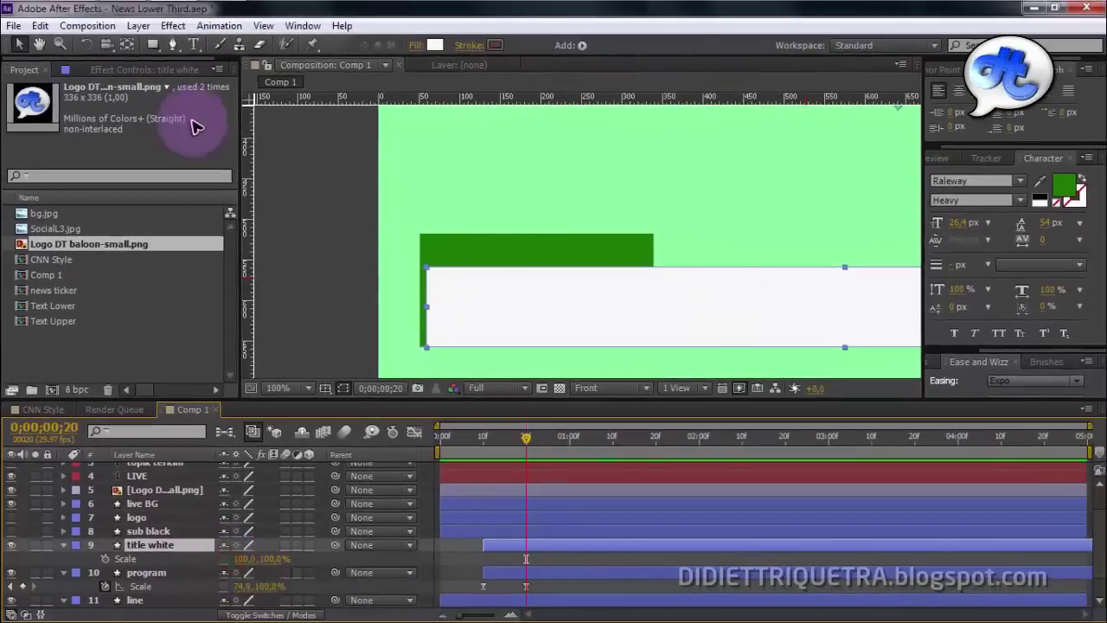
- Keyframe title white's Scale at frame 20 and set its width to 0% at frame 10
left_click(127, 44)
key("comma")
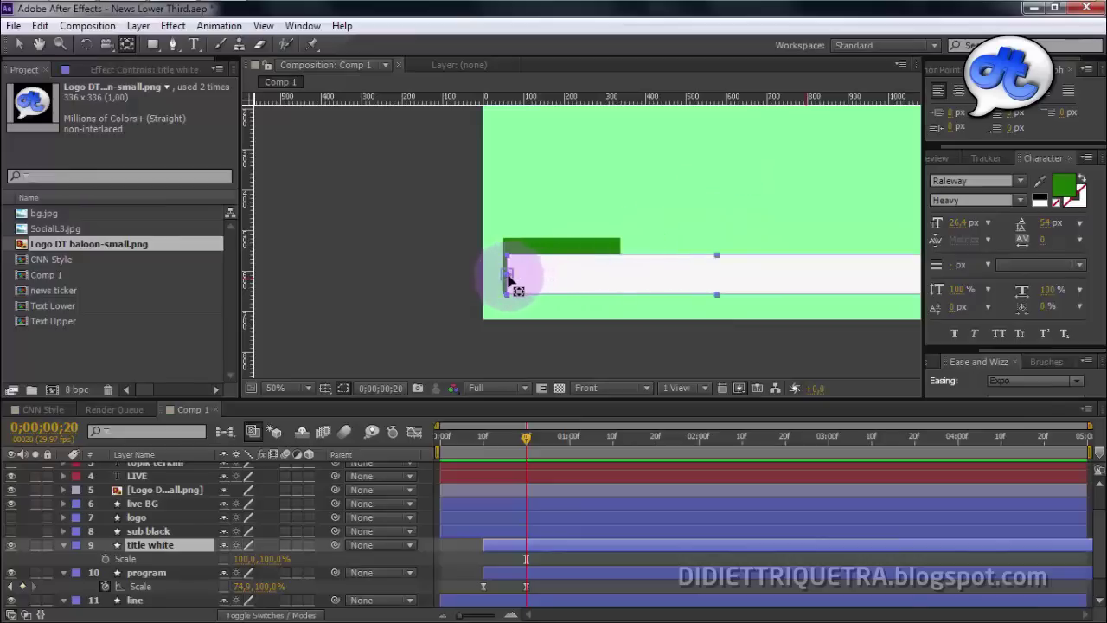
left_click(20, 44)
key("period")
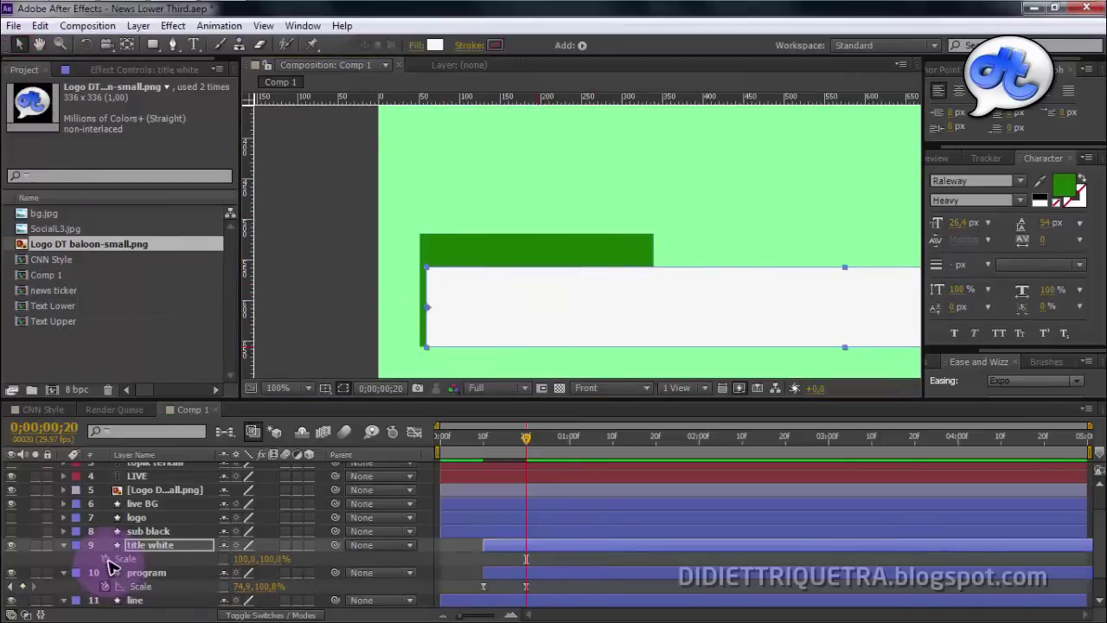
left_click(105, 559)
left_click_drag(527, 437, 487, 452)
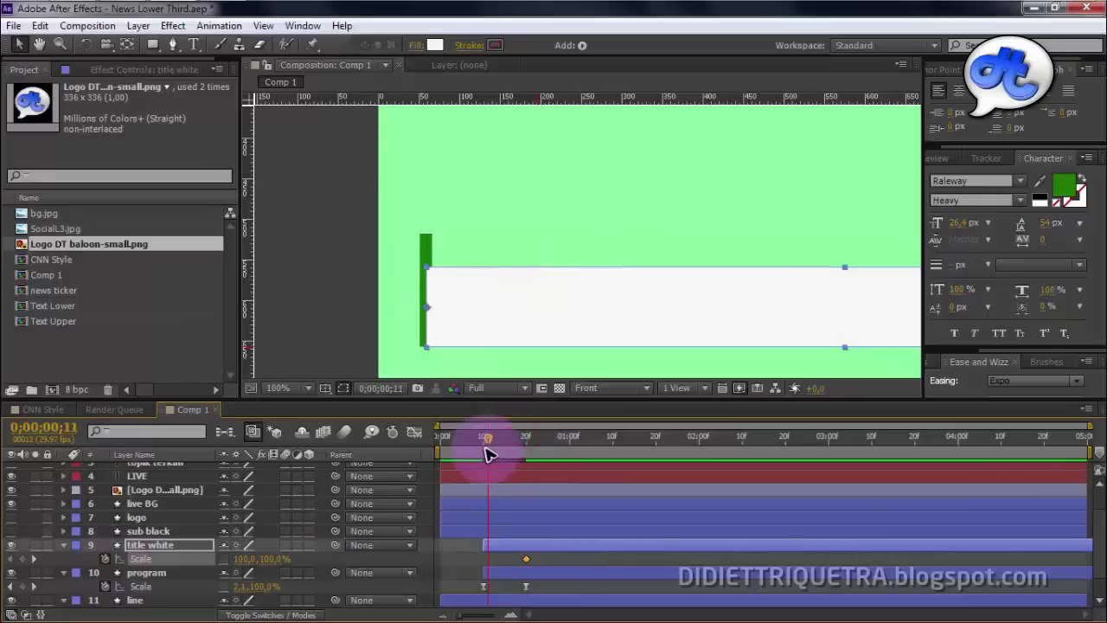
left_click(243, 559)
type("0")
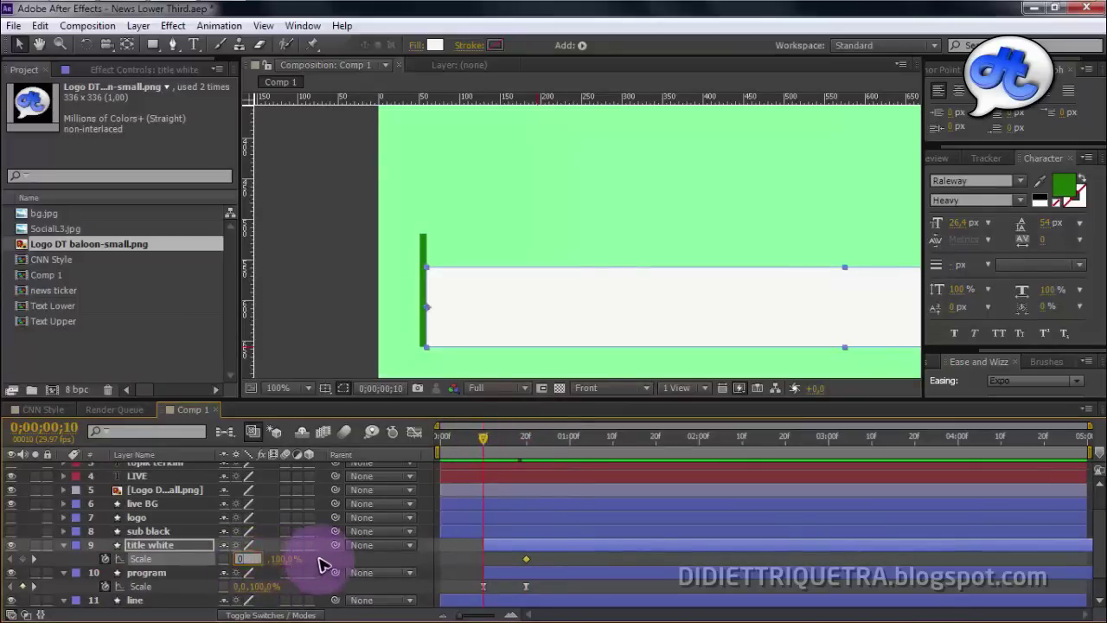
key("Return")
- Apply Easy Ease to both title white Scale keyframes
mouse_move(487, 439)
left_mouse_down()
mouse_move(507, 443)
mouse_move(494, 452)
left_mouse_up()
left_click_drag(543, 562, 477, 566)
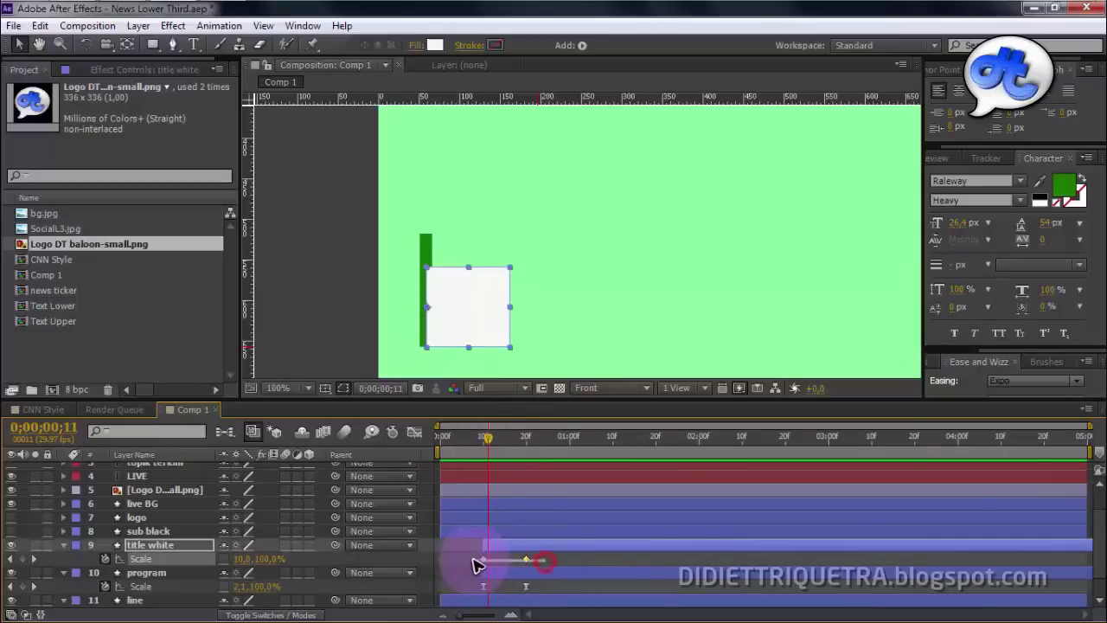
right_click(484, 563)
mouse_move(518, 548)
left_click(700, 440)
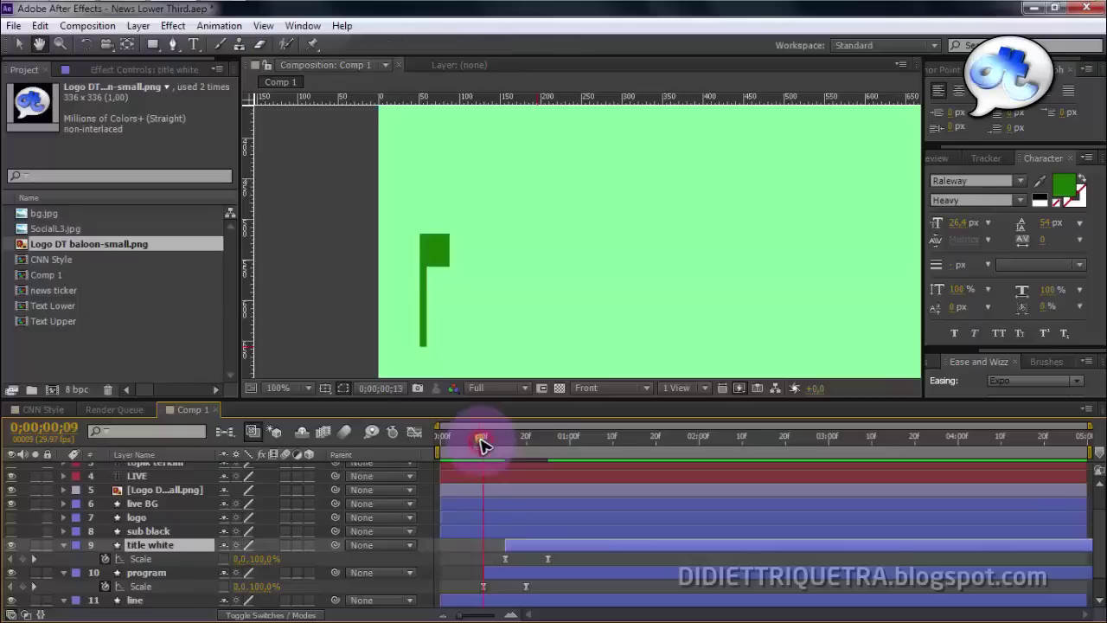
- Preview the lower third, then strengthen the Scale ease of both bars in the Graph Editor
mouse_move(482, 443)
left_mouse_down()
mouse_move(564, 441)
mouse_move(462, 443)
mouse_move(490, 441)
mouse_move(482, 446)
left_mouse_up()
scroll(618, 267, "down", 2)
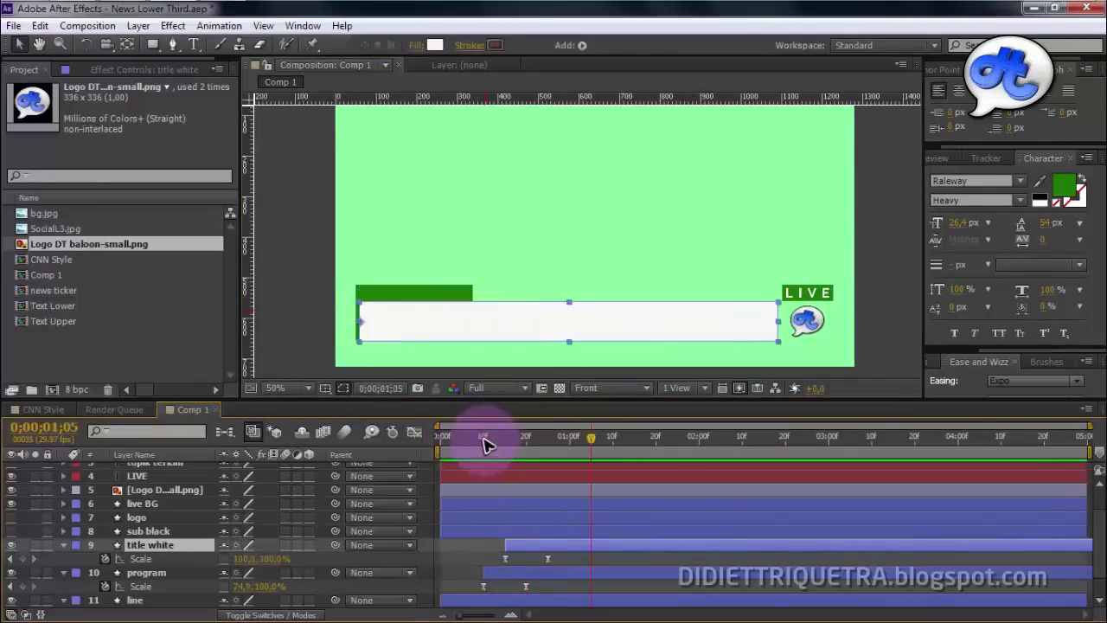
key("space")
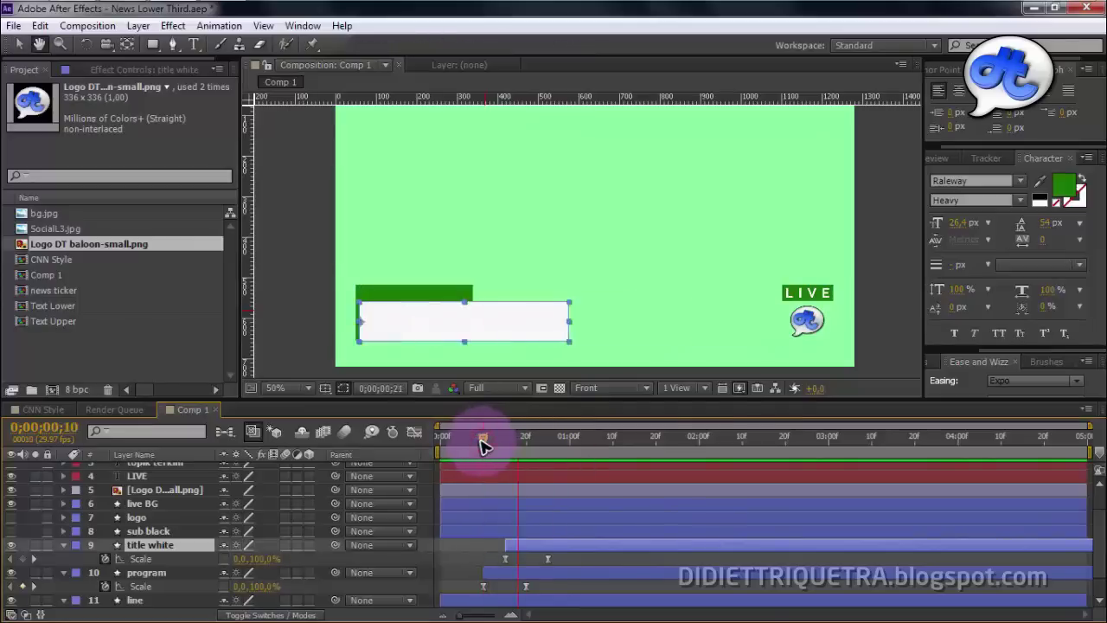
left_click(482, 445)
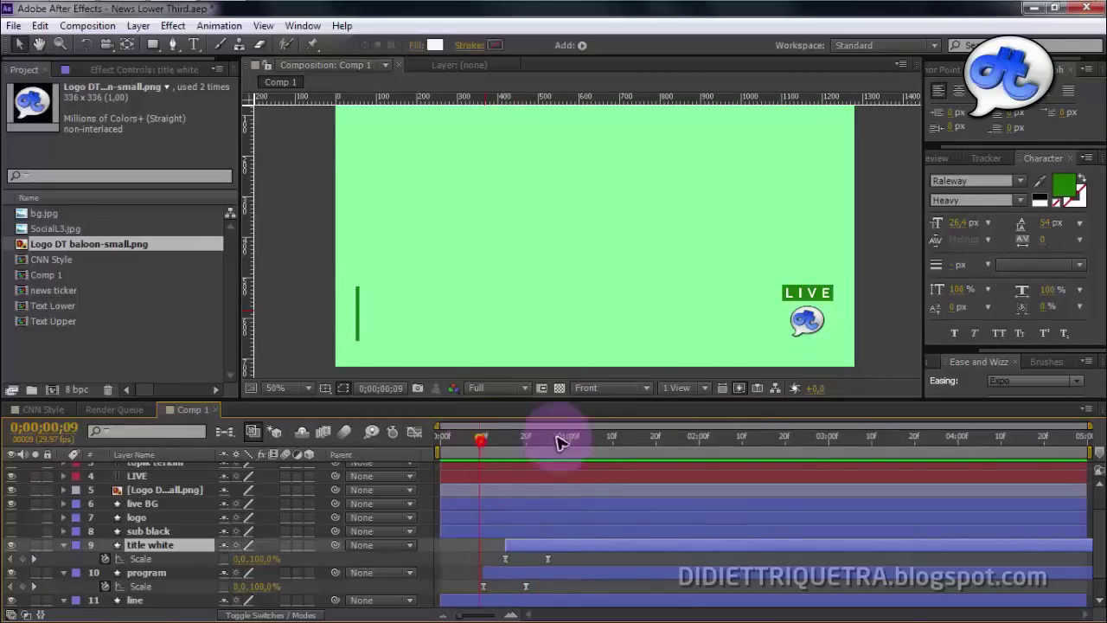
mouse_move(581, 553)
left_mouse_down()
mouse_move(504, 595)
mouse_move(462, 588)
left_mouse_up()
left_click(414, 431)
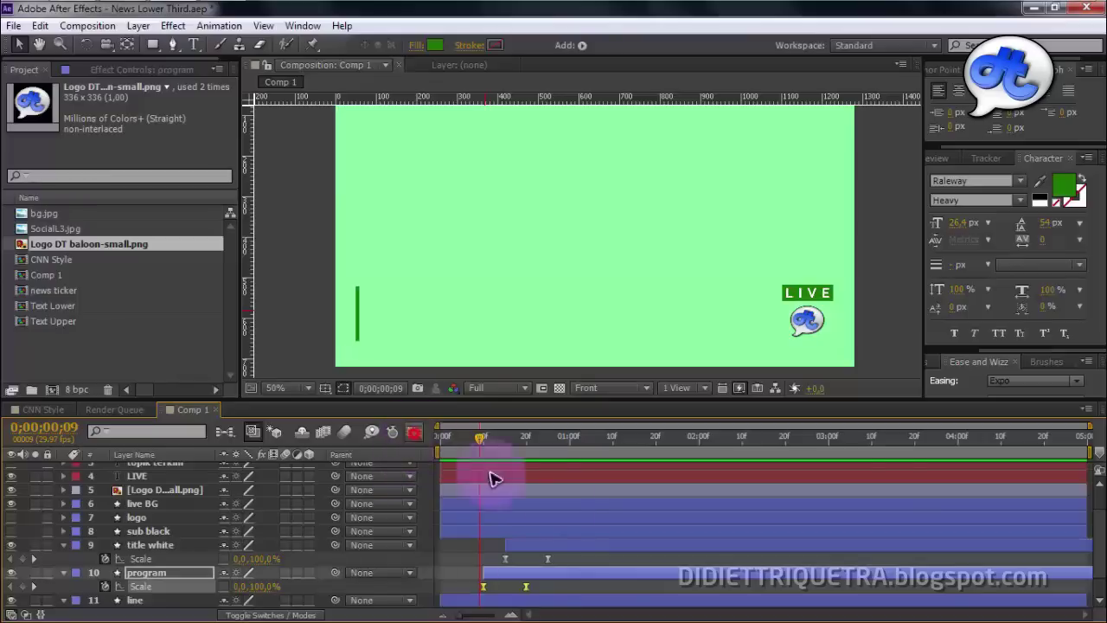
left_click_drag(519, 504, 483, 499)
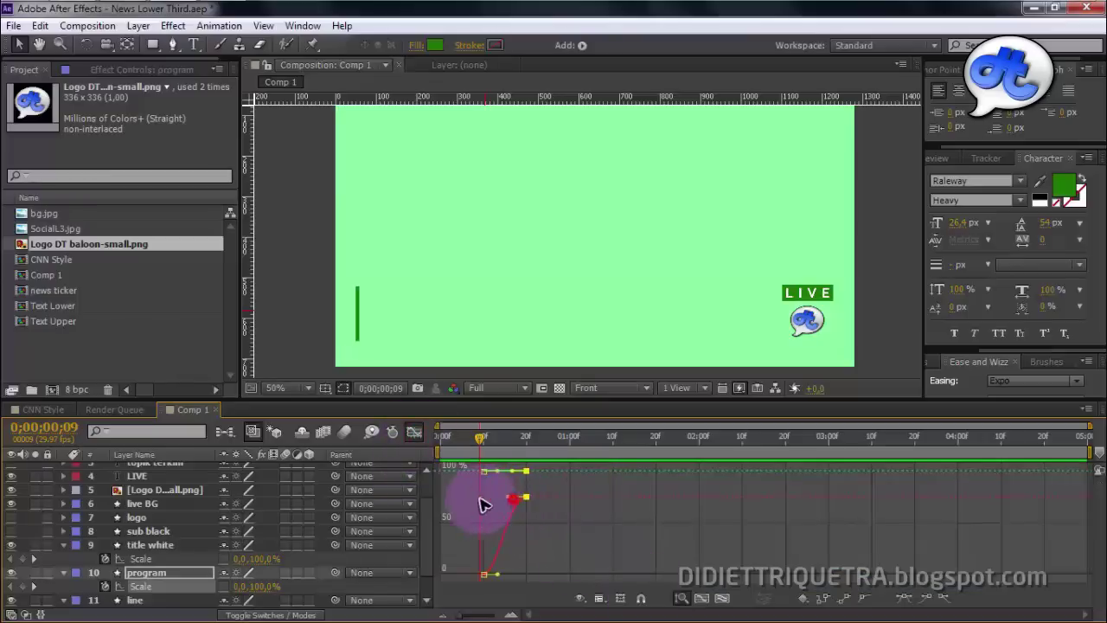
left_click(414, 431)
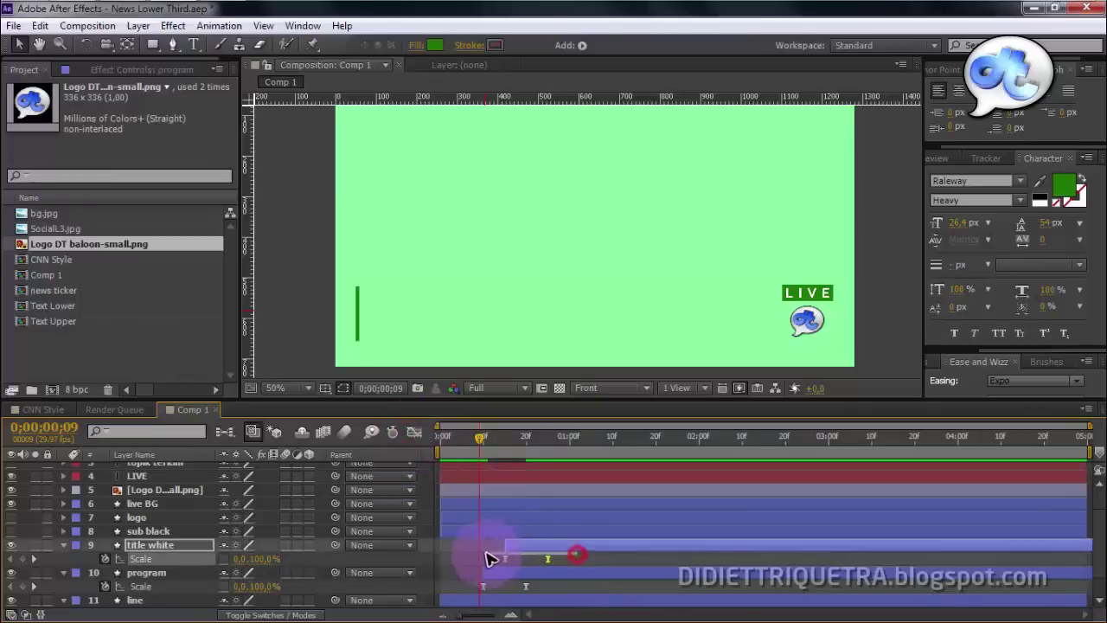
- Shift the title white layer later and reshape its Scale curve to rise steeply, then preview
left_click_drag(494, 553, 531, 561)
left_click(414, 435)
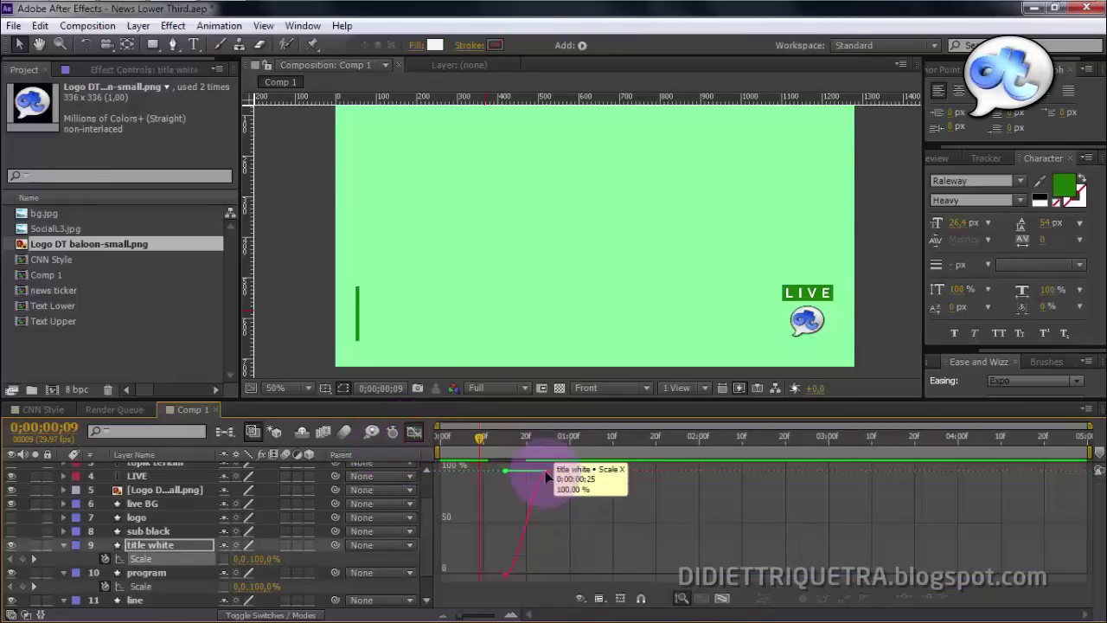
left_click(537, 478)
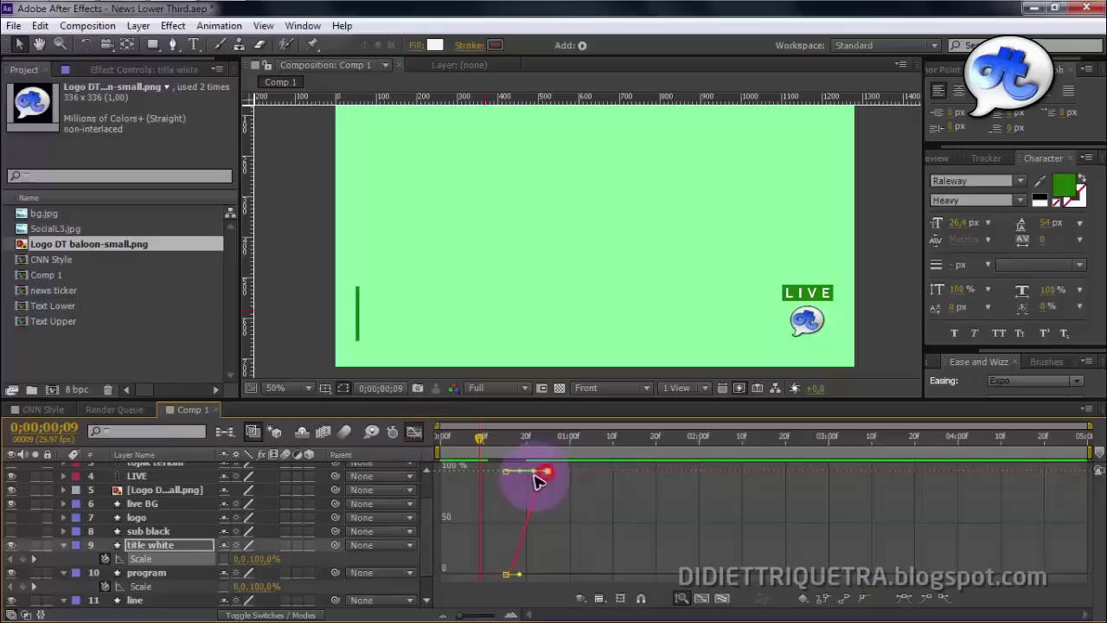
left_click(414, 431)
key("space")
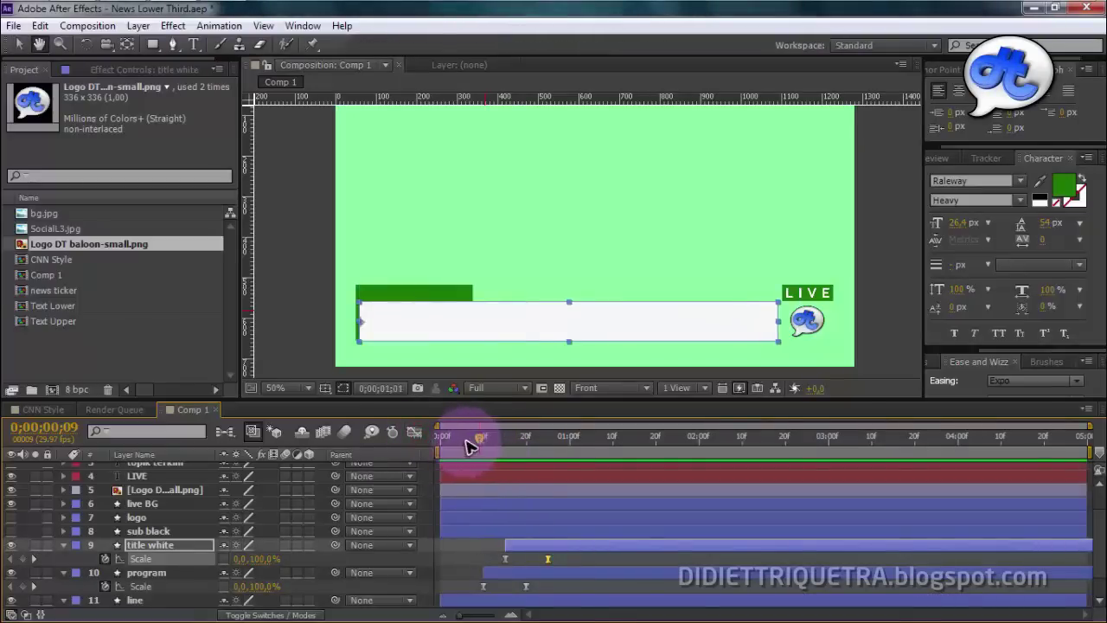
- Select the last title white Scale keyframe and preview the white bar's growth
left_click(467, 444)
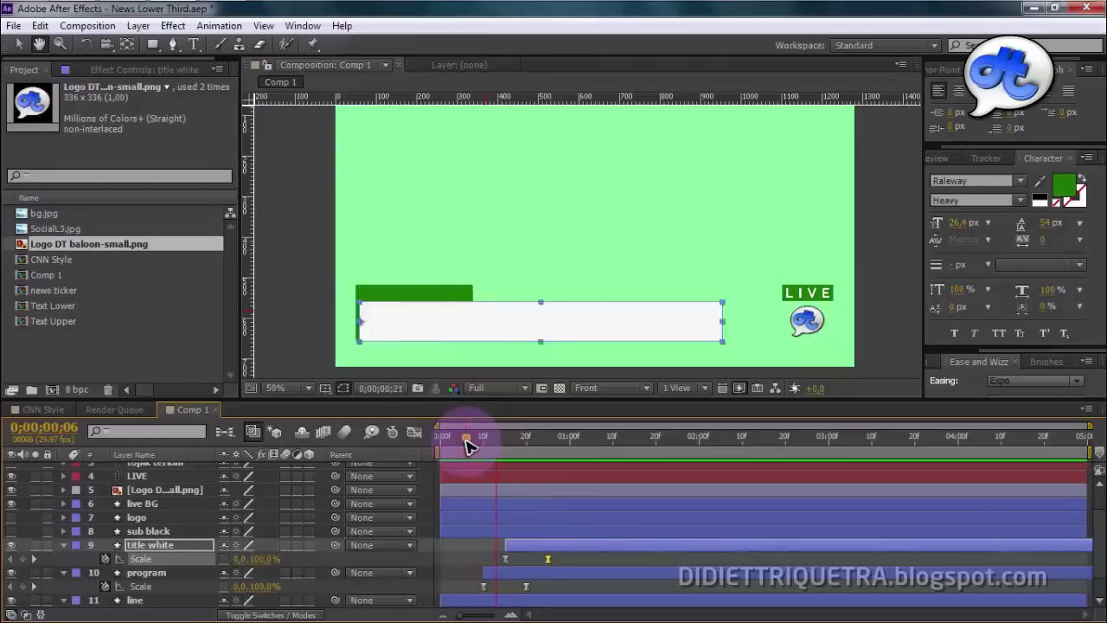
left_click(474, 565)
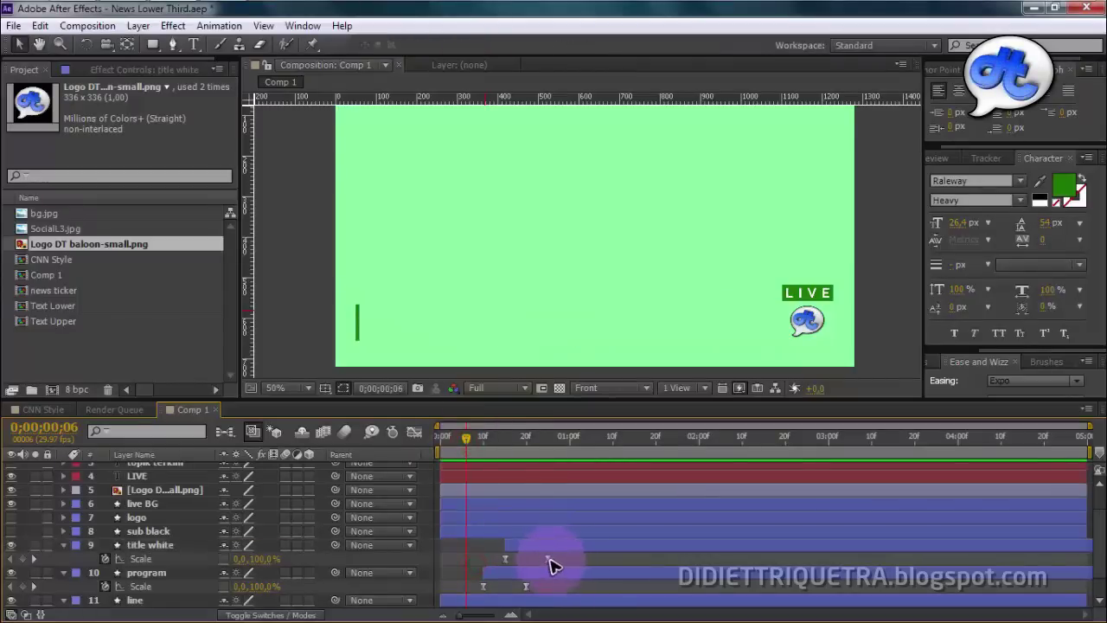
left_click(550, 560)
left_click(569, 560)
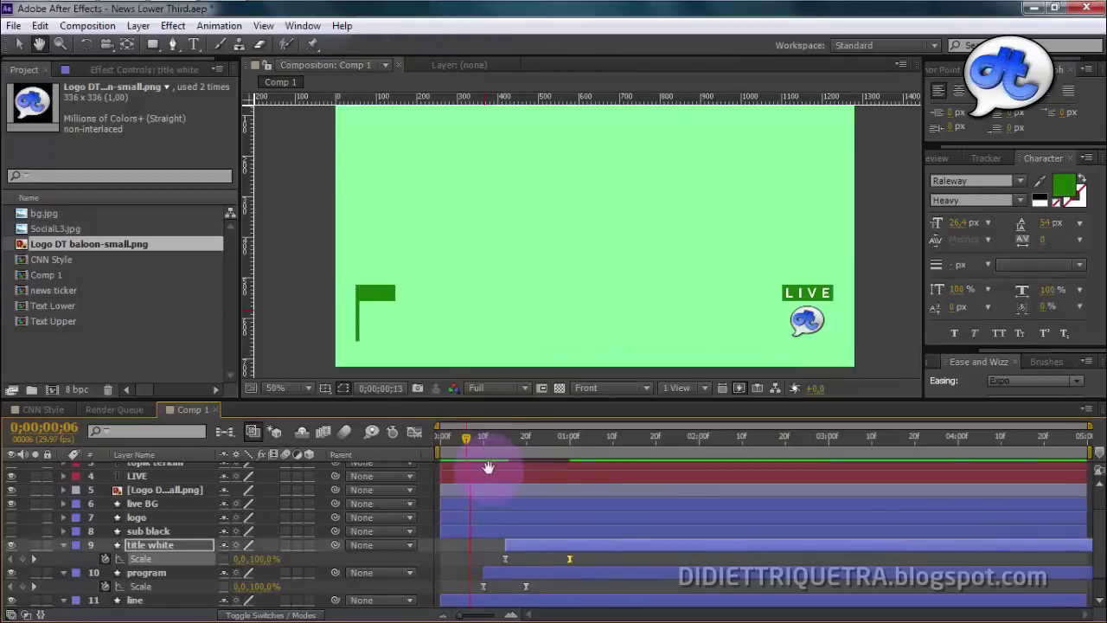
key("space")
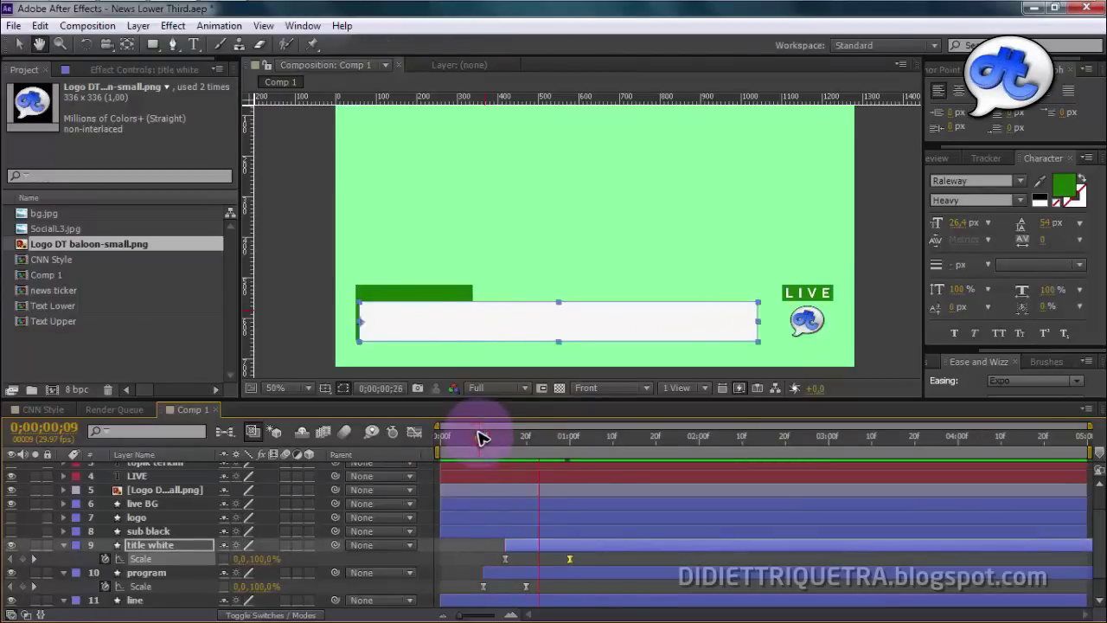
left_click(541, 547)
- Preview the lower third from frame 10 and from the start, then reselect title white
left_click_drag(485, 442, 483, 445)
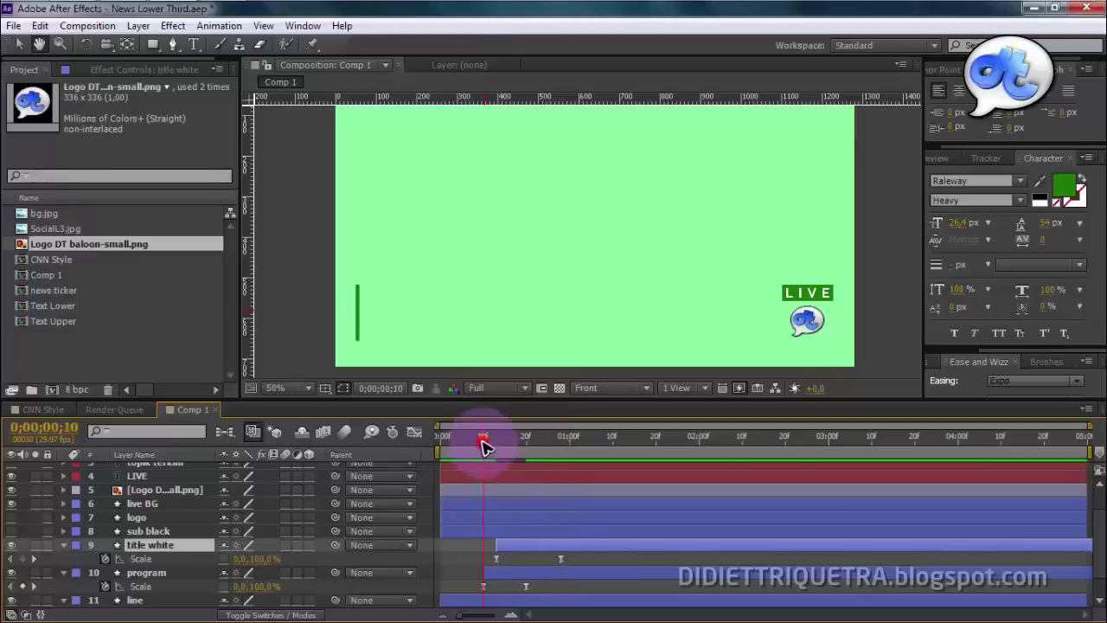
key("space")
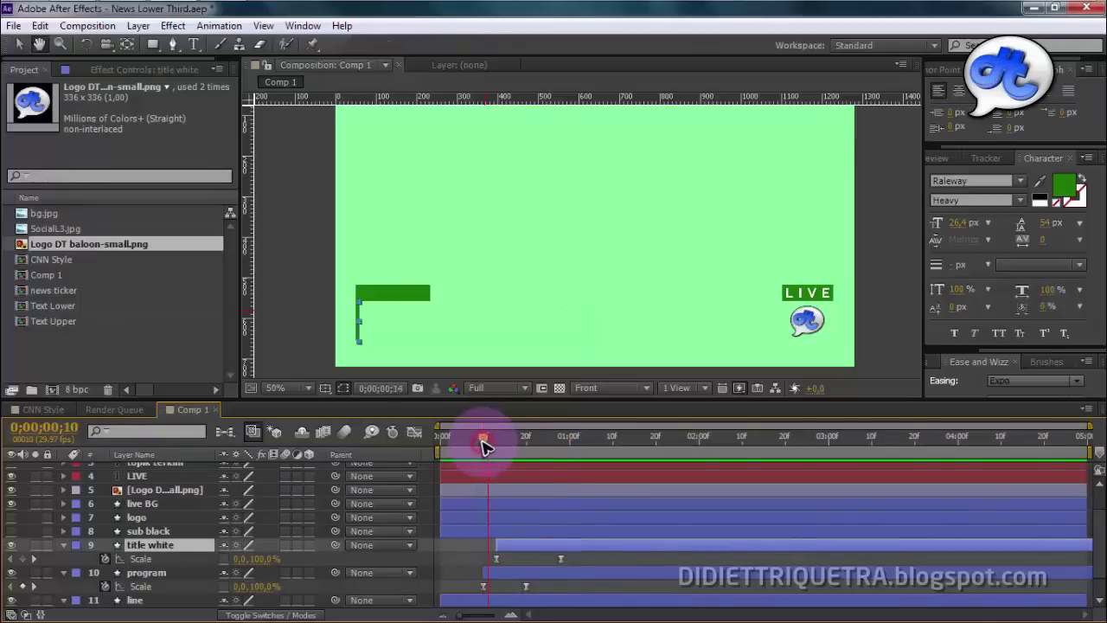
left_click(884, 314)
left_click_drag(517, 432, 480, 443)
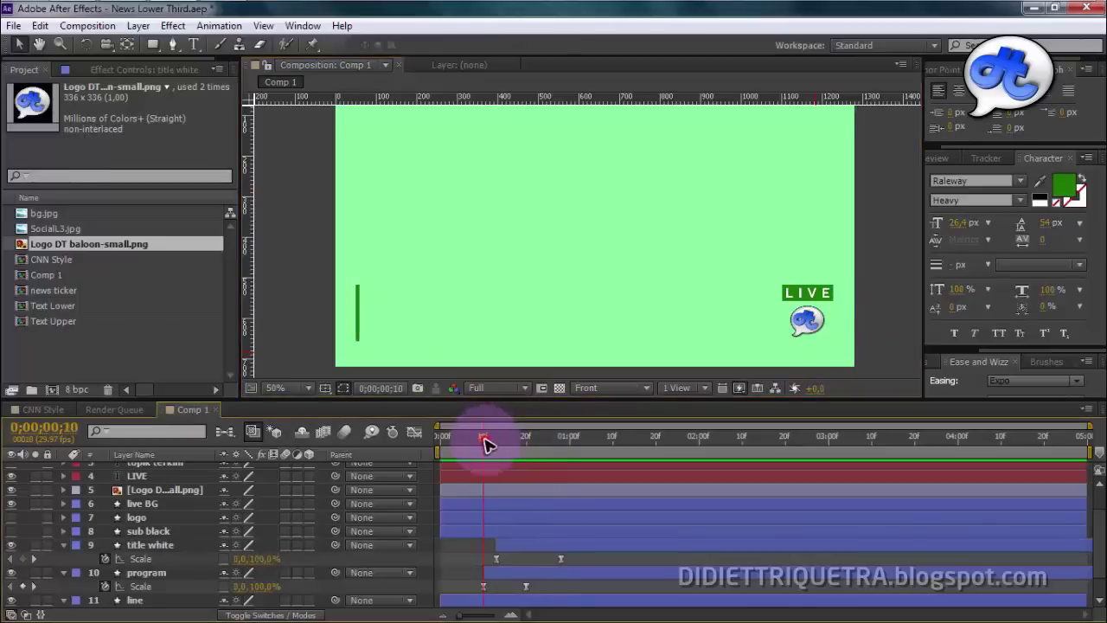
key("space")
key("space")
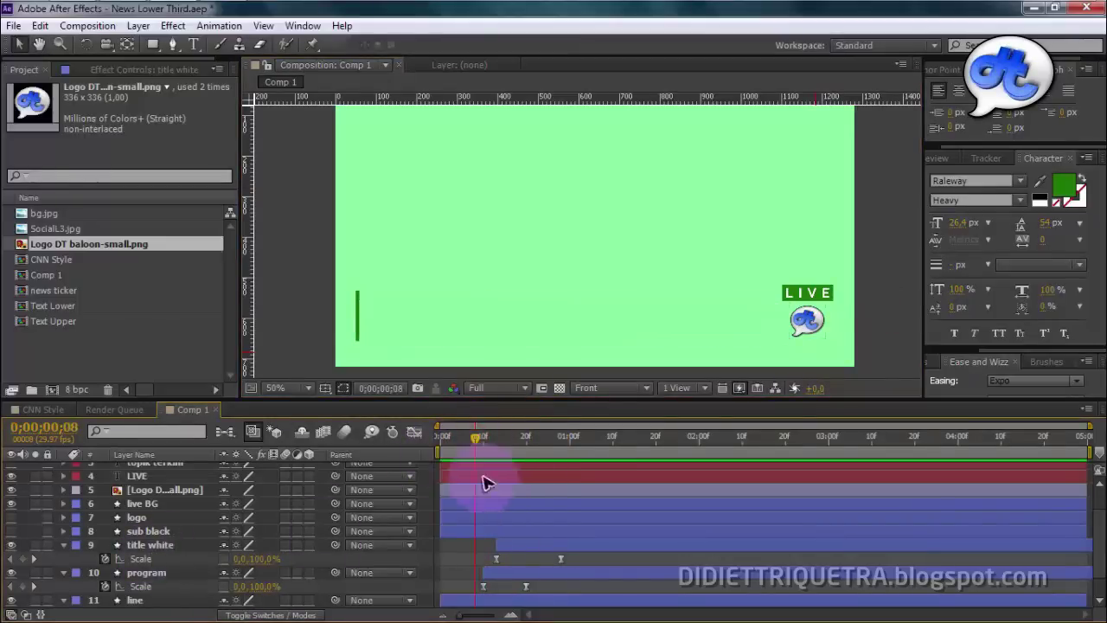
left_click_drag(478, 442, 615, 445)
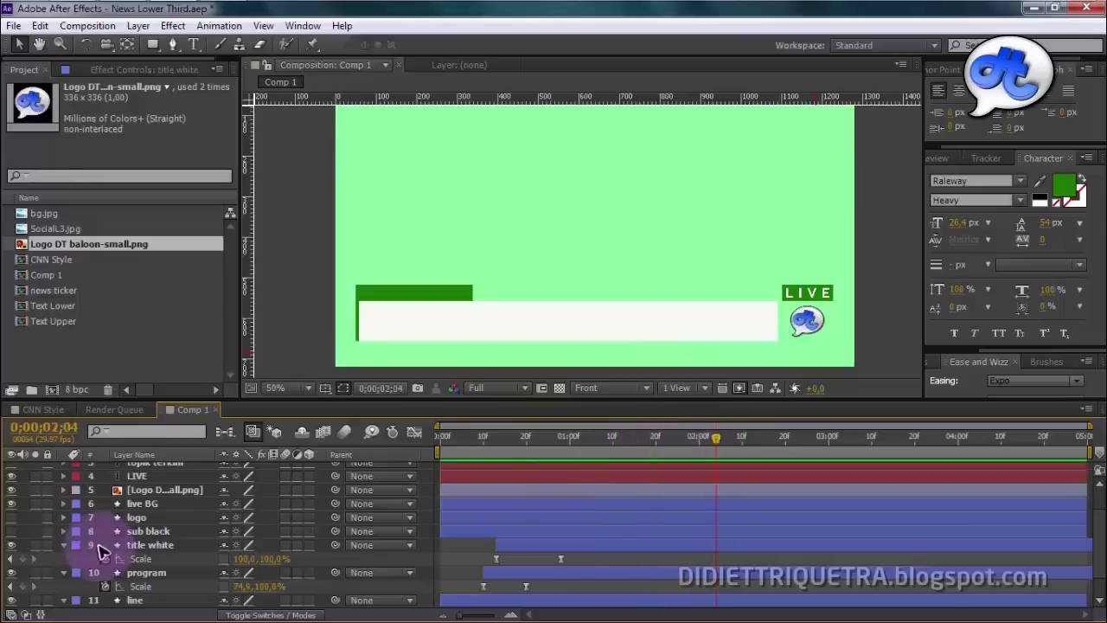
left_click(142, 546)
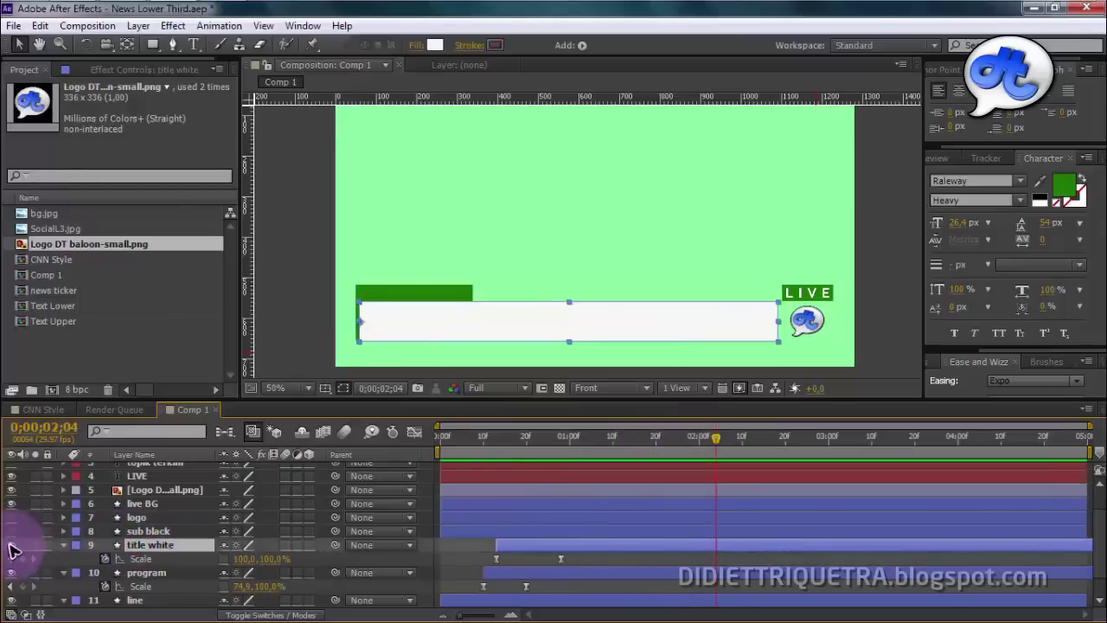
- Delay the sub black layer so it begins at 0;00;02;20
left_click(92, 531)
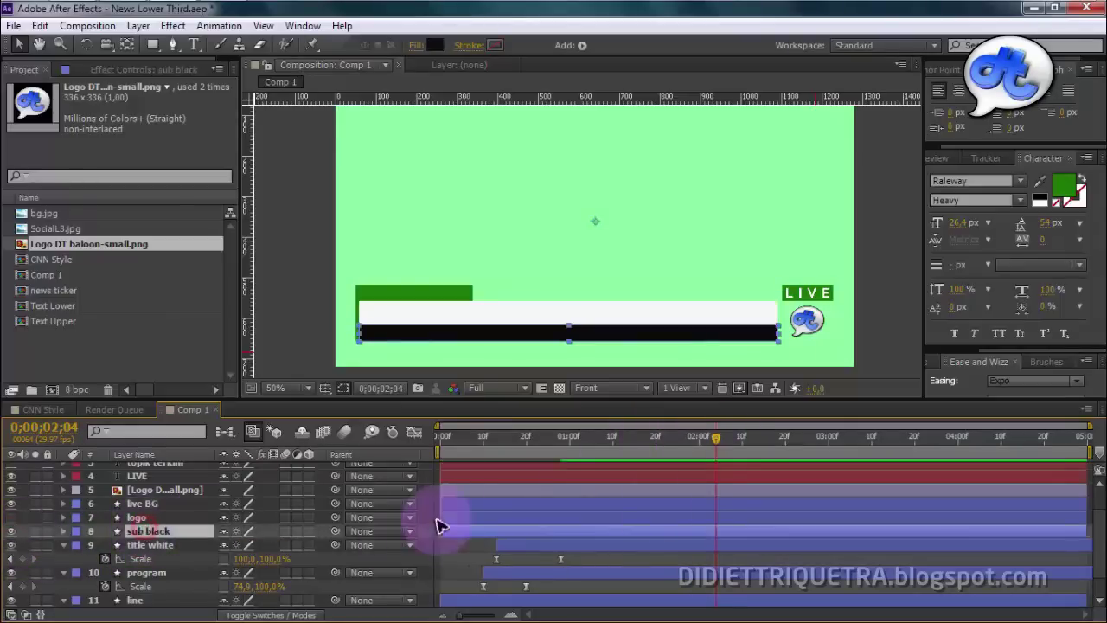
left_click_drag(655, 453, 694, 449)
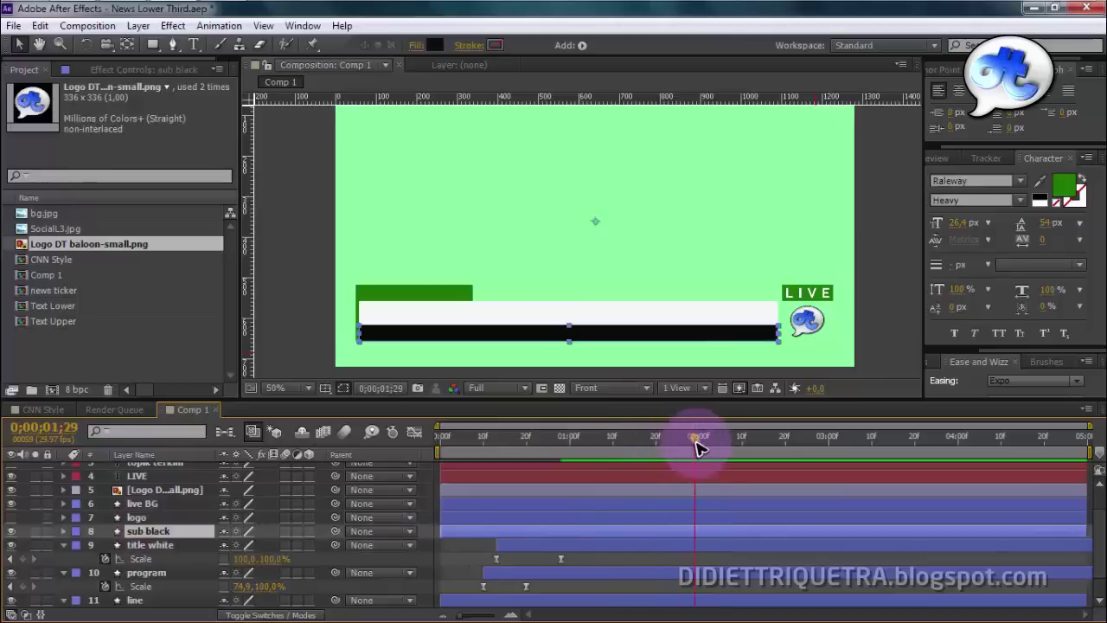
left_click_drag(514, 529, 746, 529)
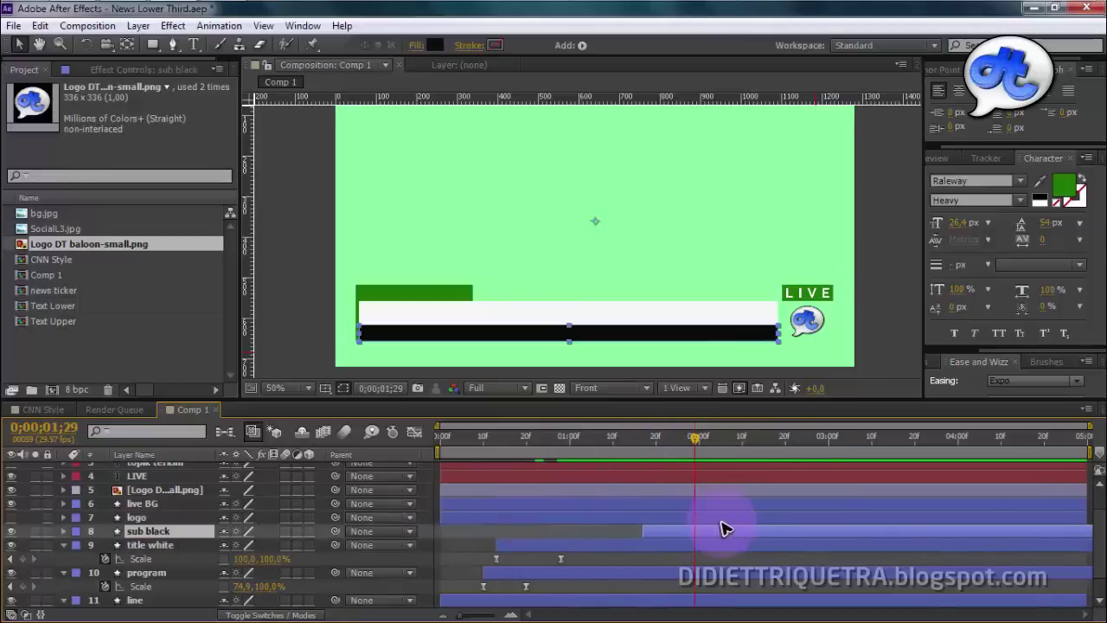
left_click_drag(662, 439, 737, 441)
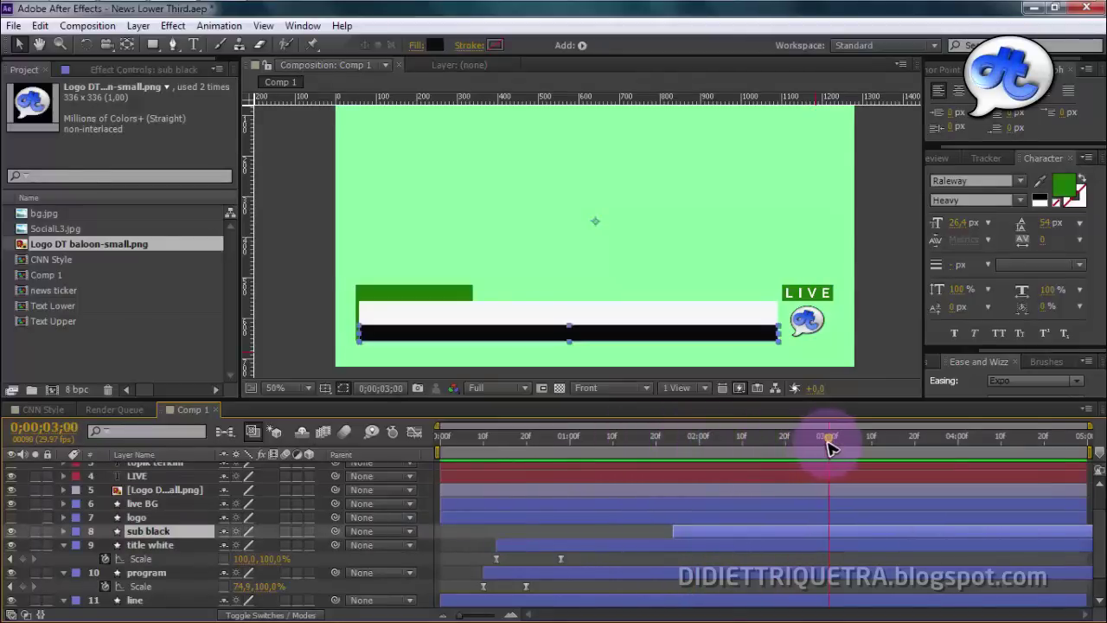
mouse_move(702, 530)
left_mouse_down()
mouse_move(839, 535)
mouse_move(789, 534)
left_mouse_up()
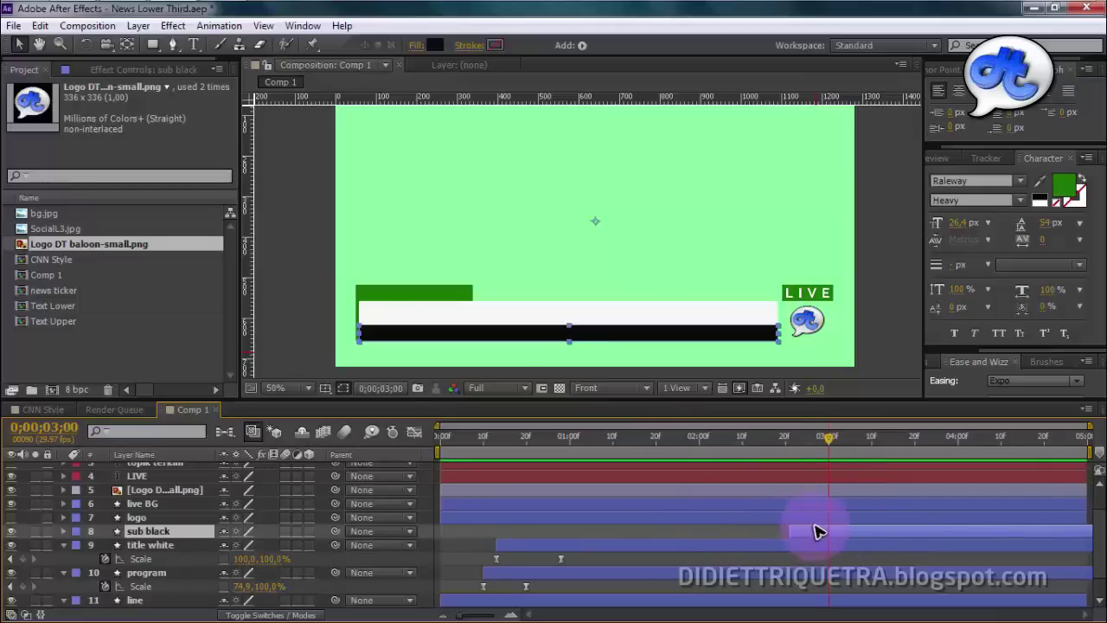
left_click(785, 439)
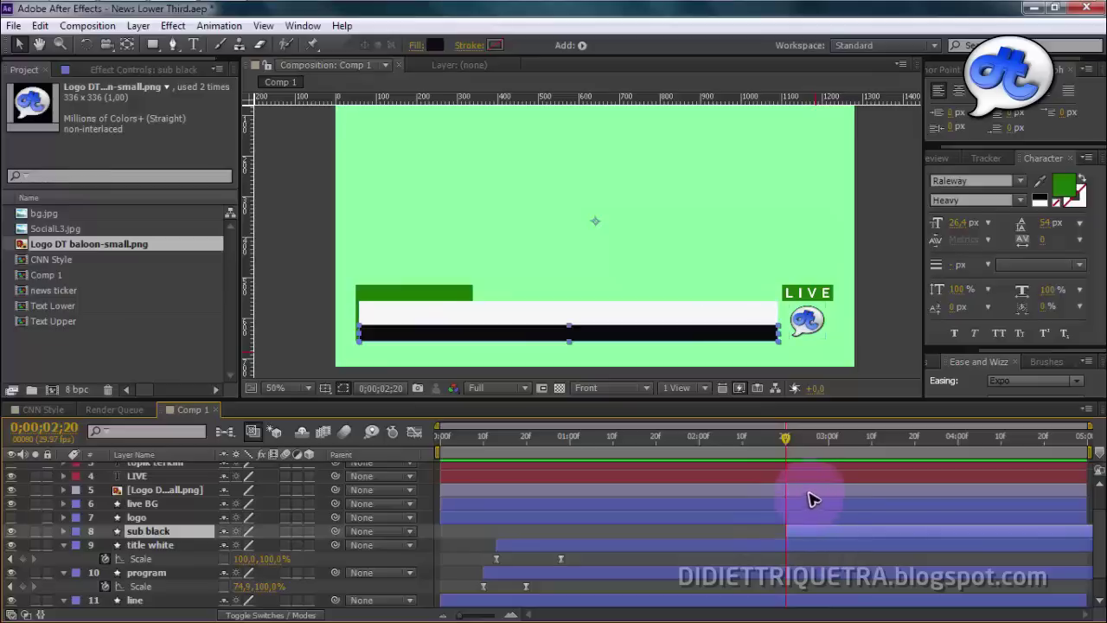
- Move sub black's anchor point down onto the black bar with the Pan Behind tool
left_click(558, 350)
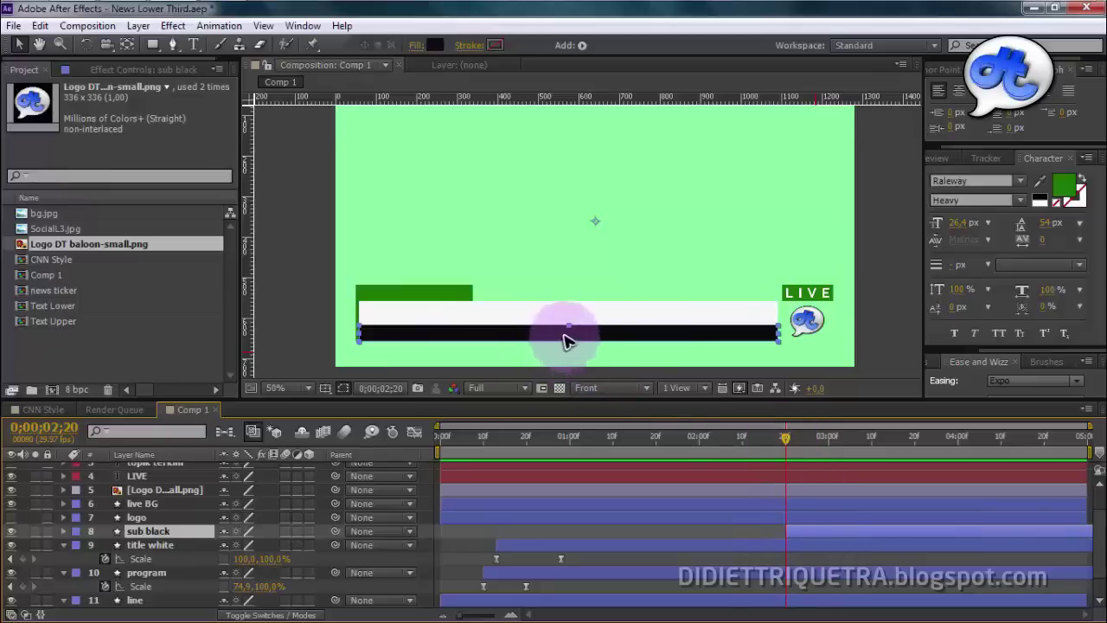
left_click(127, 44)
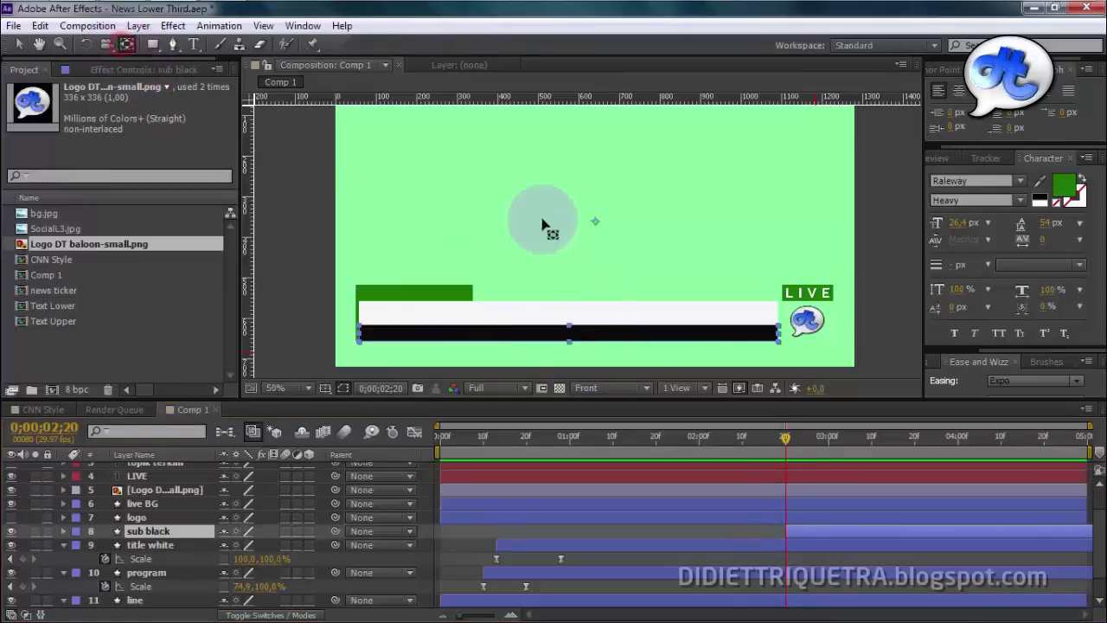
left_click_drag(595, 222, 580, 333)
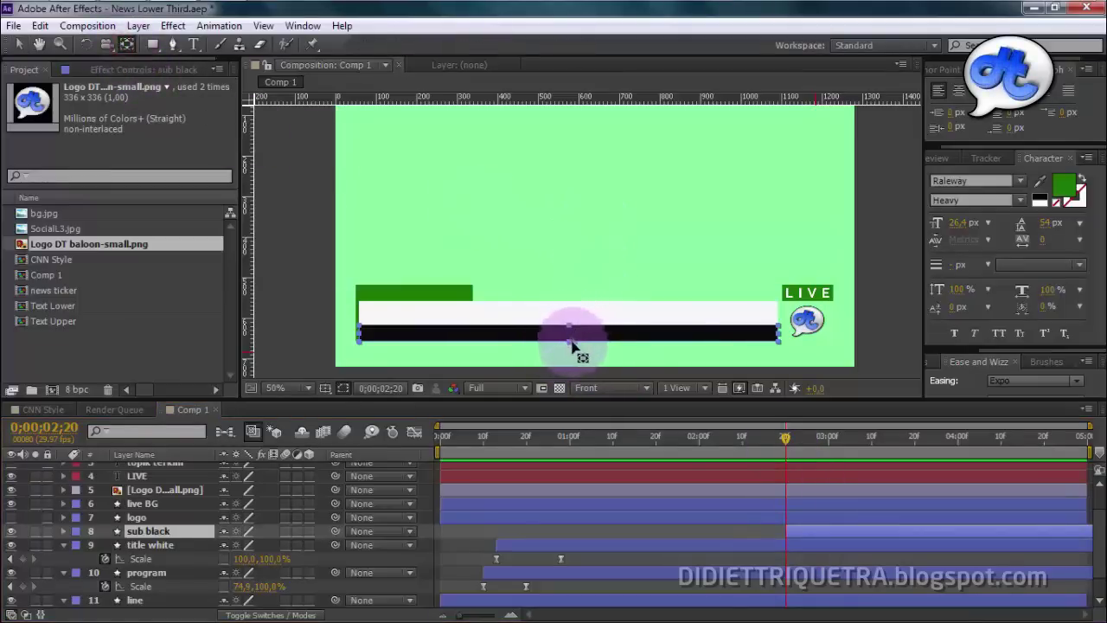
left_click_drag(569, 344, 566, 351)
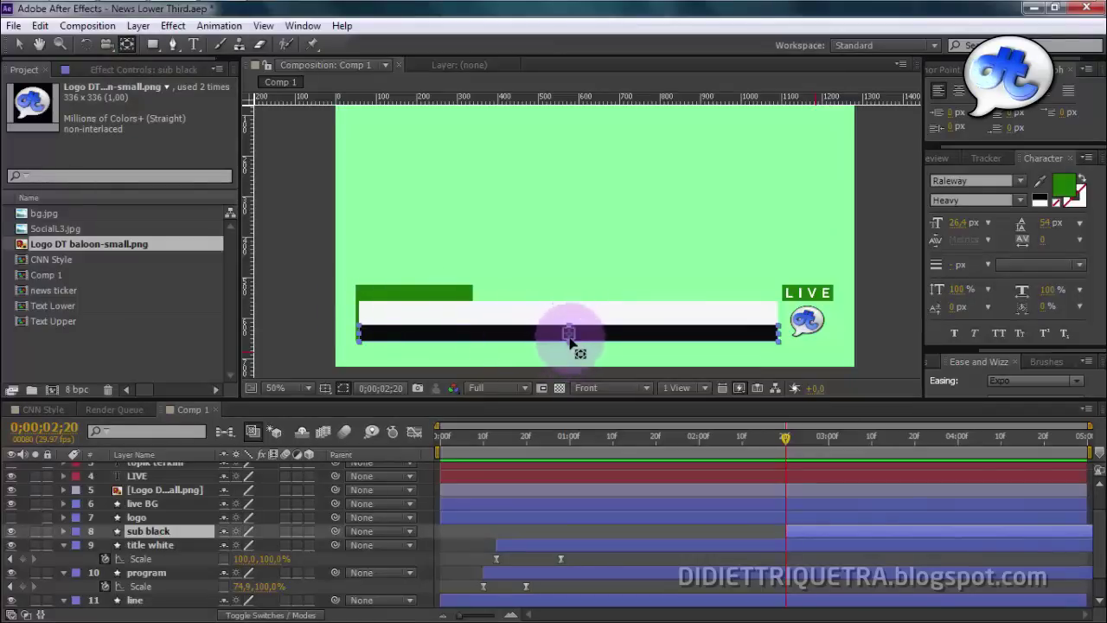
left_click_drag(569, 344, 569, 341)
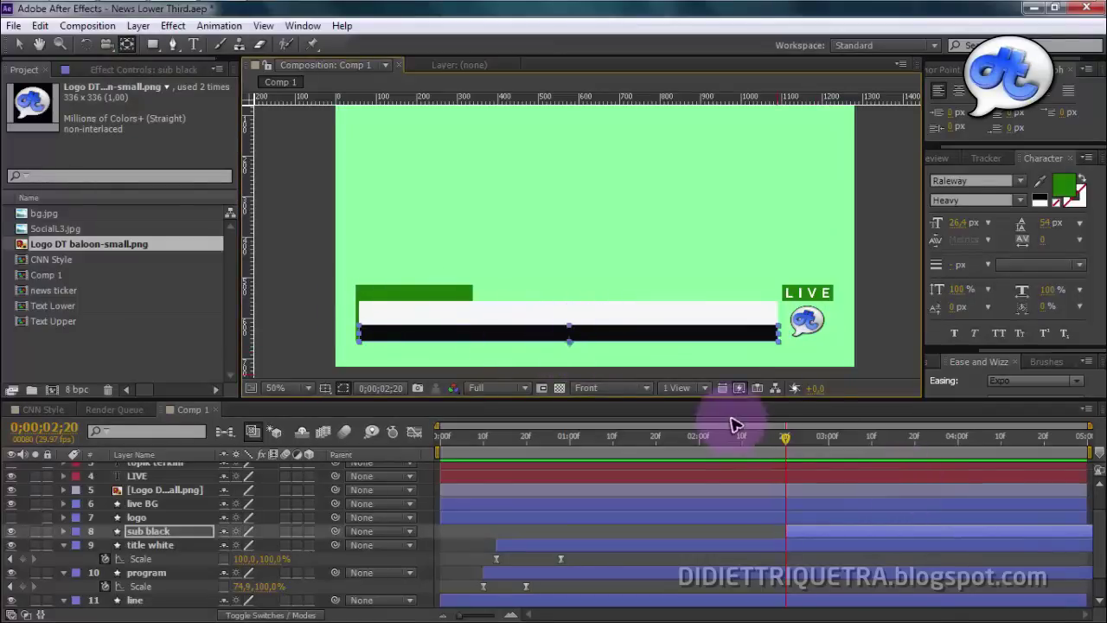
scroll(835, 458, "up", 3)
scroll(831, 466, "down", 3)
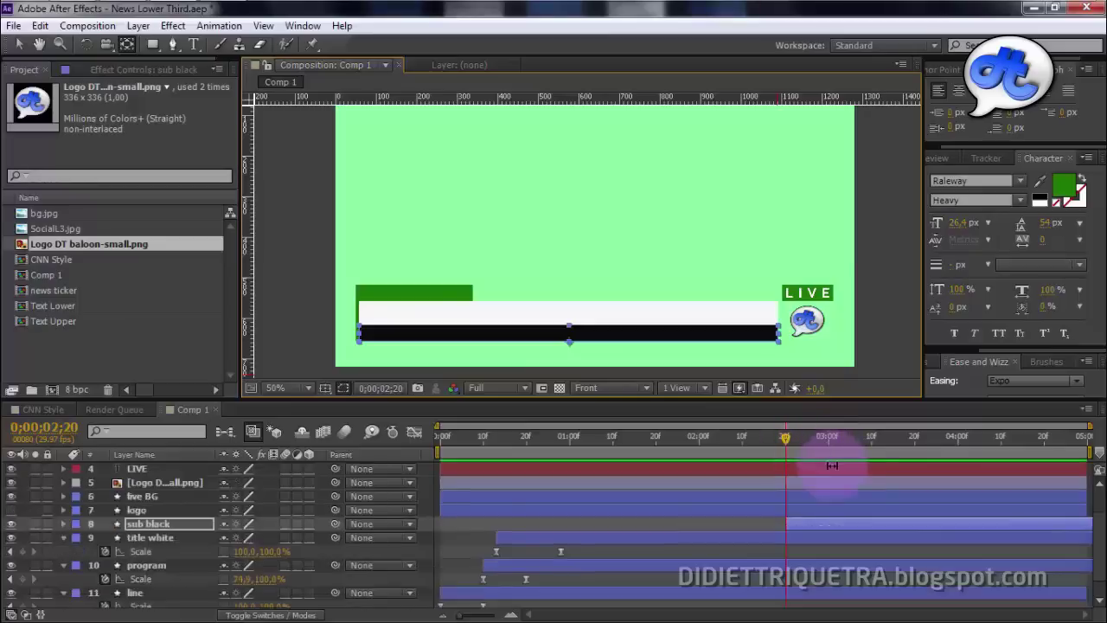
scroll(846, 497, "up", 3)
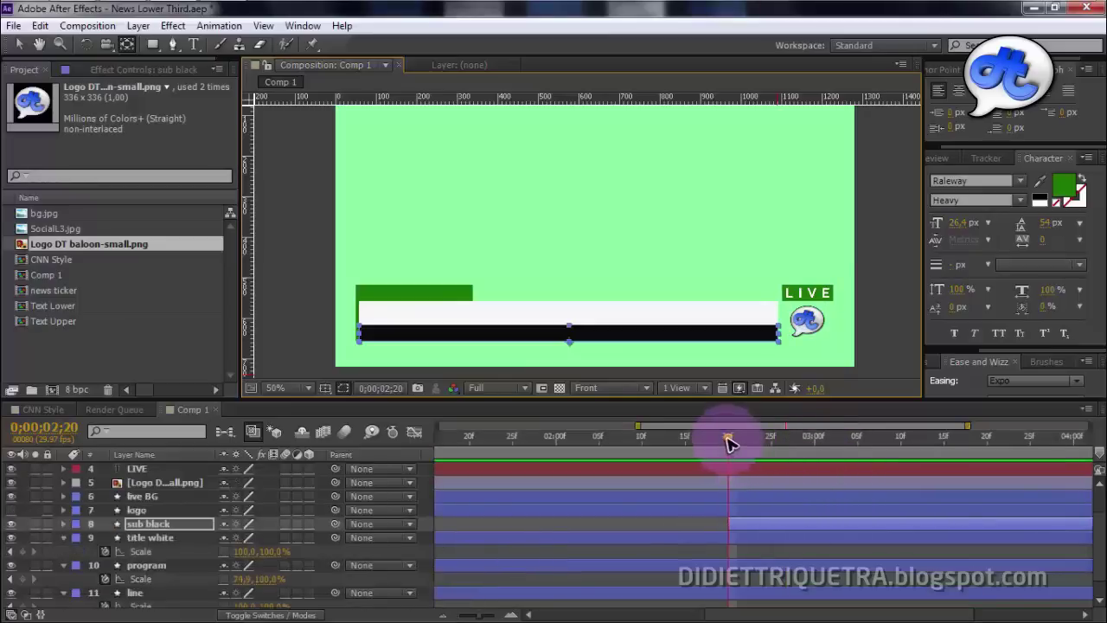
mouse_move(804, 464)
left_mouse_down()
mouse_move(789, 465)
mouse_move(815, 446)
left_mouse_up()
left_click(788, 442)
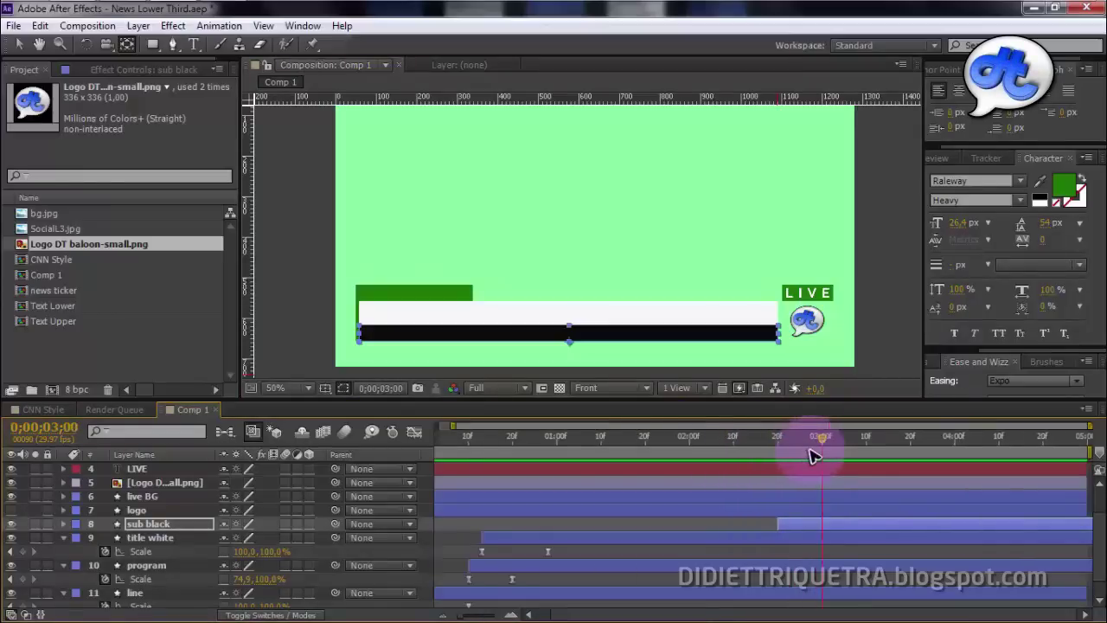
left_click(408, 397)
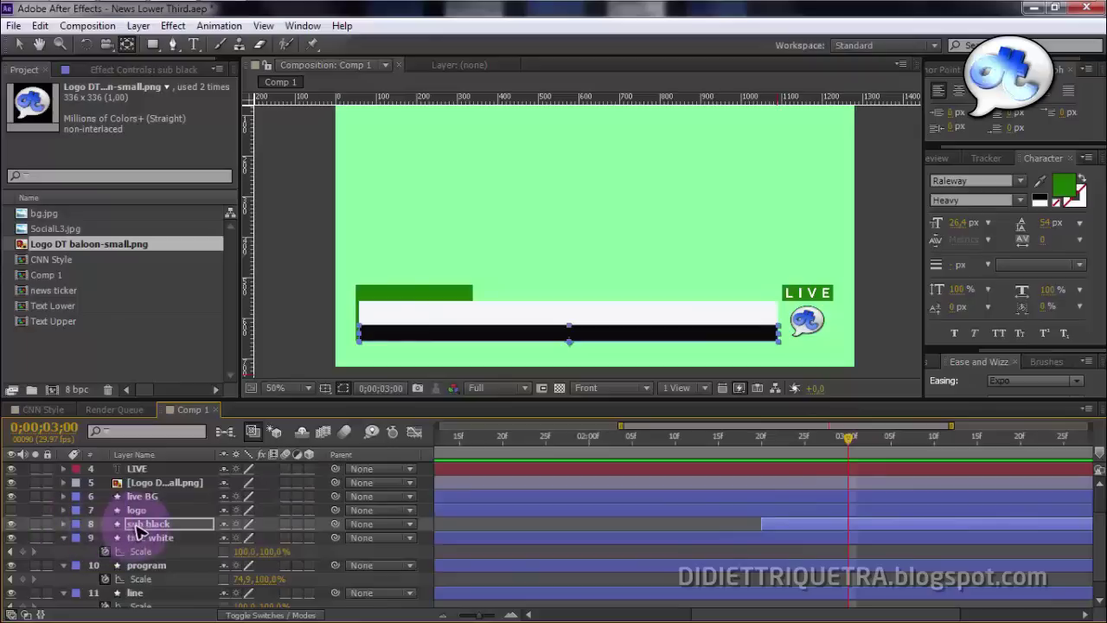
- Unlink sub black's Scale, keyframe it at 3;00, and set height to 0% at 2;20
key("s")
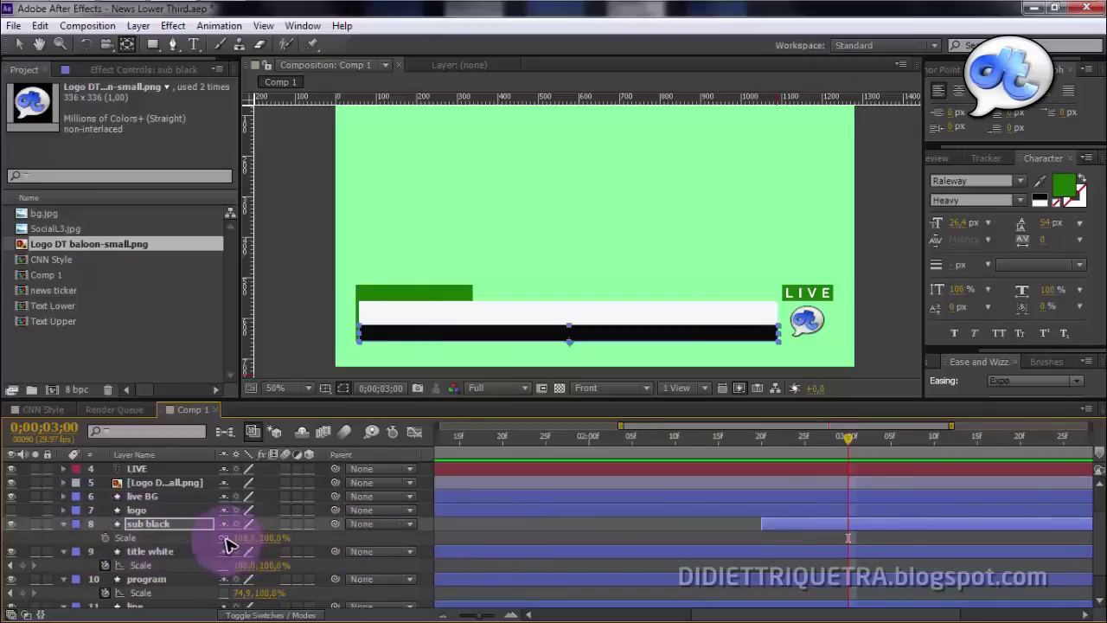
left_click(223, 537)
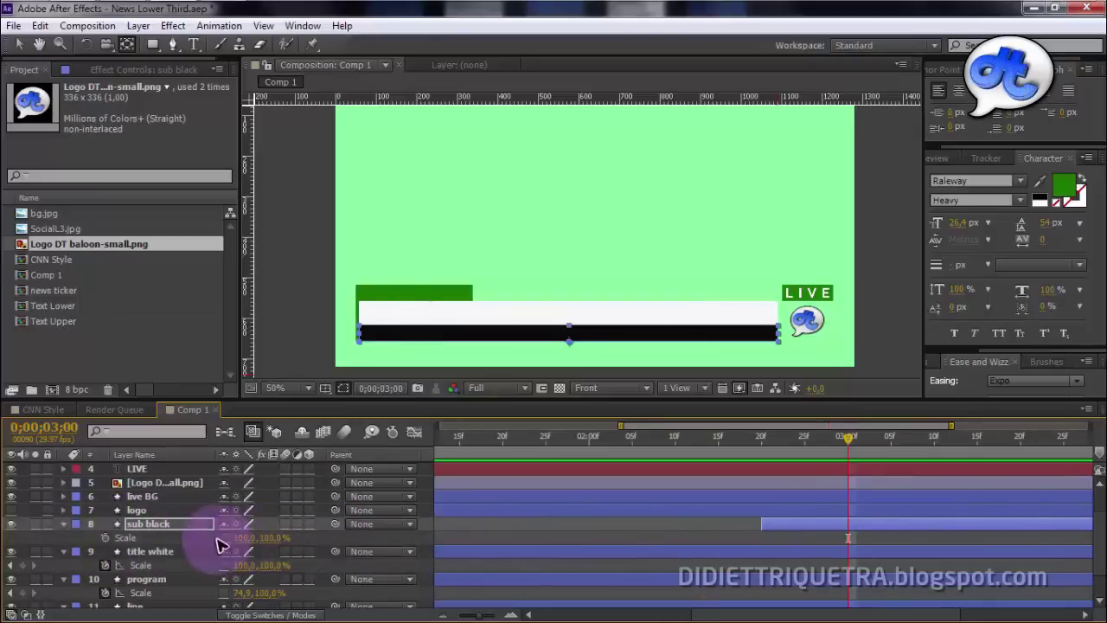
left_click(104, 537)
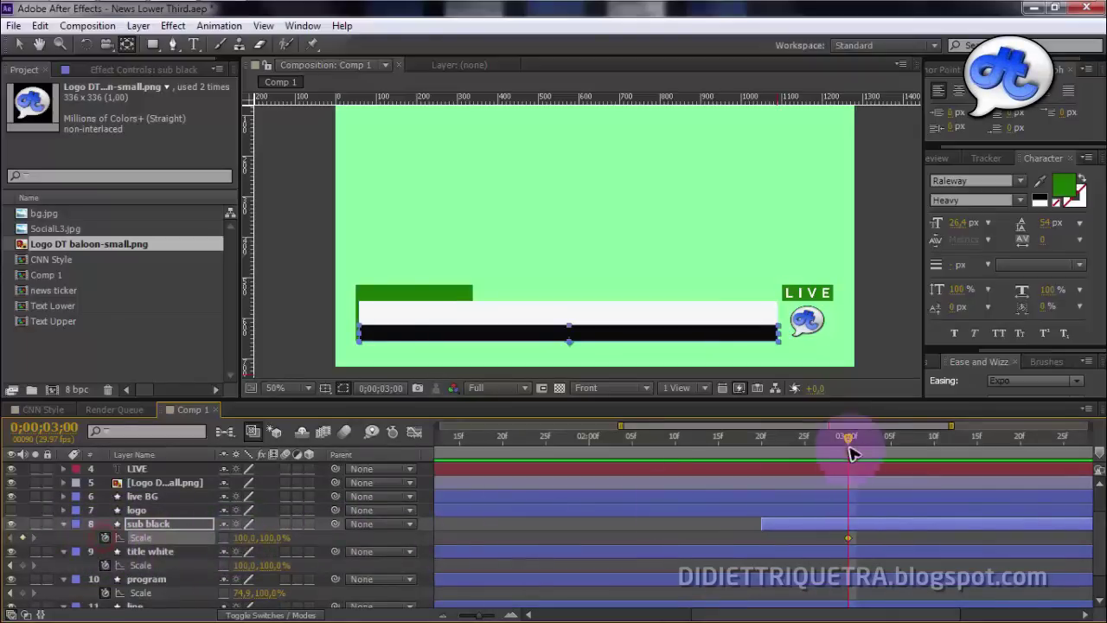
left_click_drag(850, 452, 762, 450)
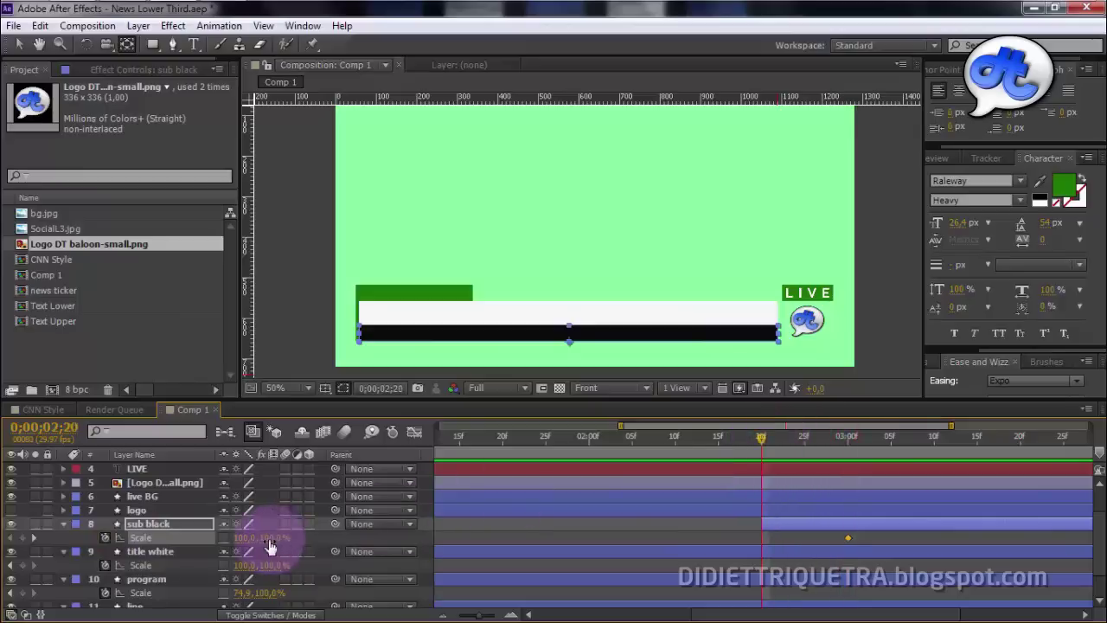
mouse_move(264, 537)
left_mouse_down()
mouse_move(257, 553)
mouse_move(271, 547)
left_mouse_up()
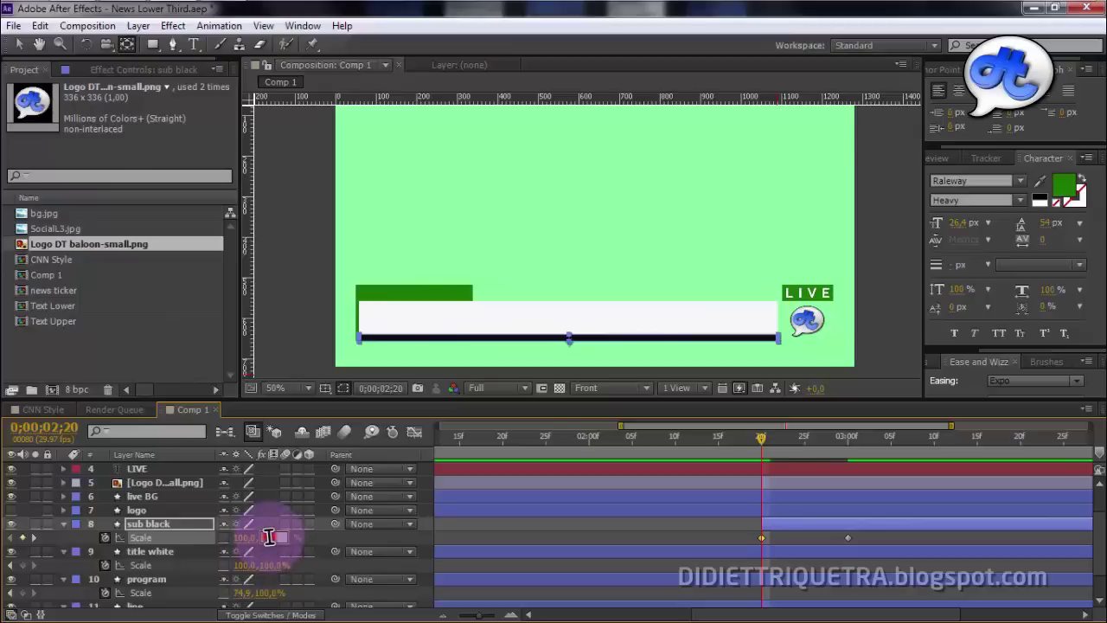
type("0")
key("Return")
- Apply Easy Ease to both sub black Scale keyframes and preview the bar growing
left_click_drag(869, 536, 746, 547)
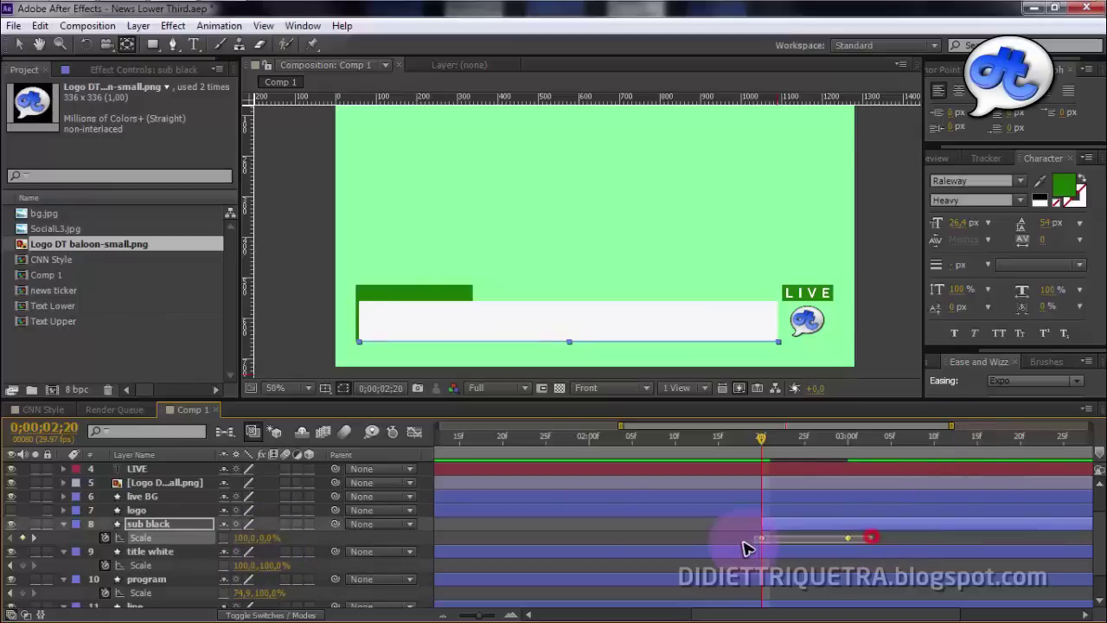
right_click(759, 543)
left_click(902, 524)
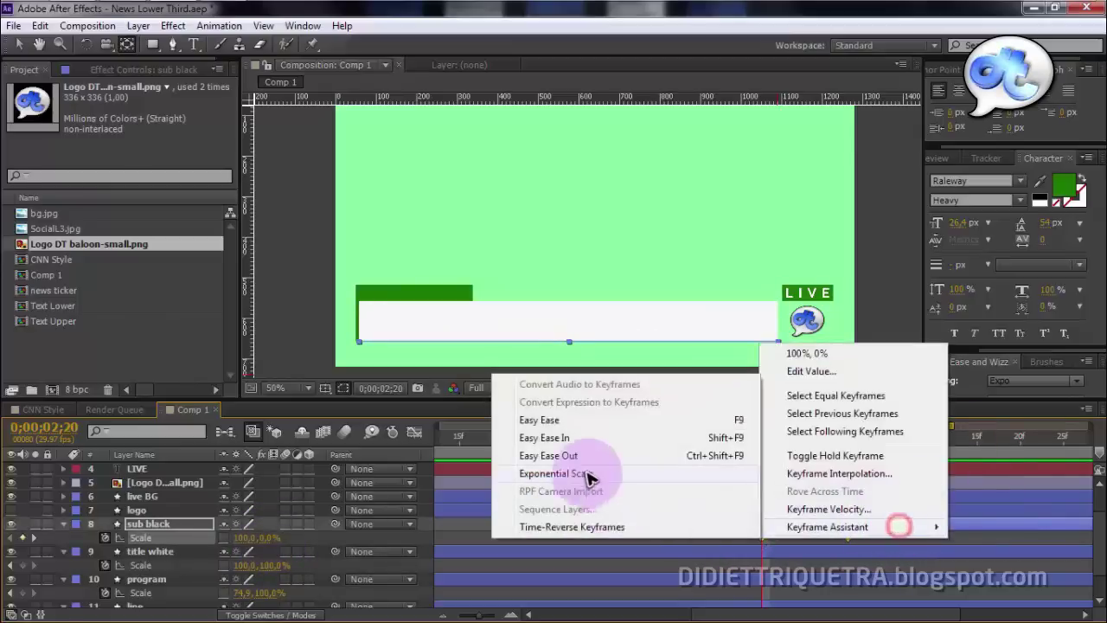
left_click(586, 421)
key("space")
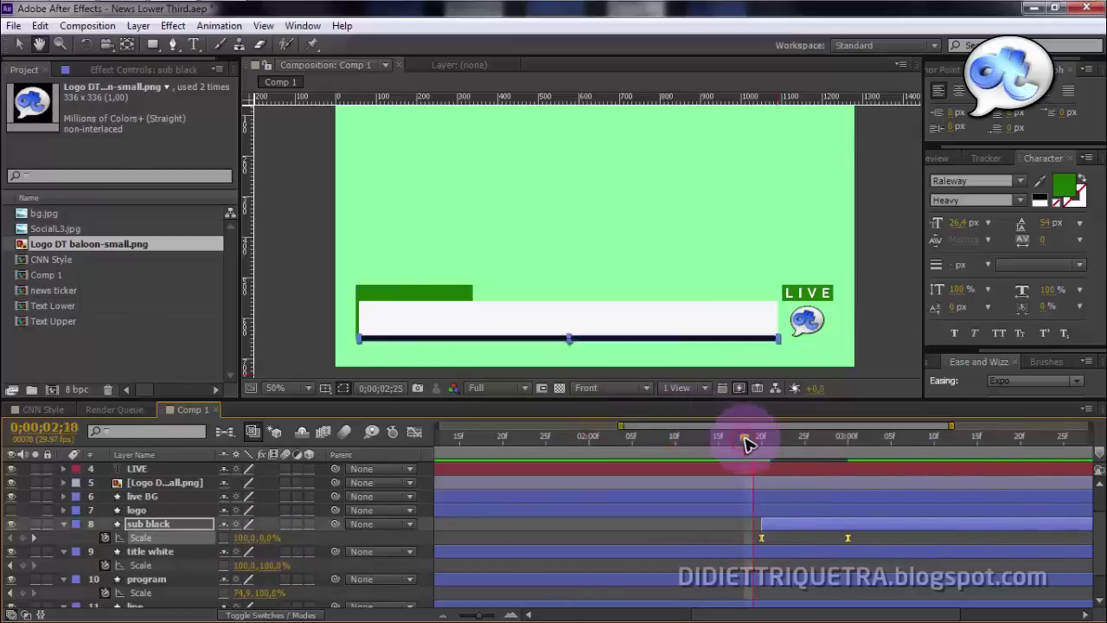
left_click(747, 442)
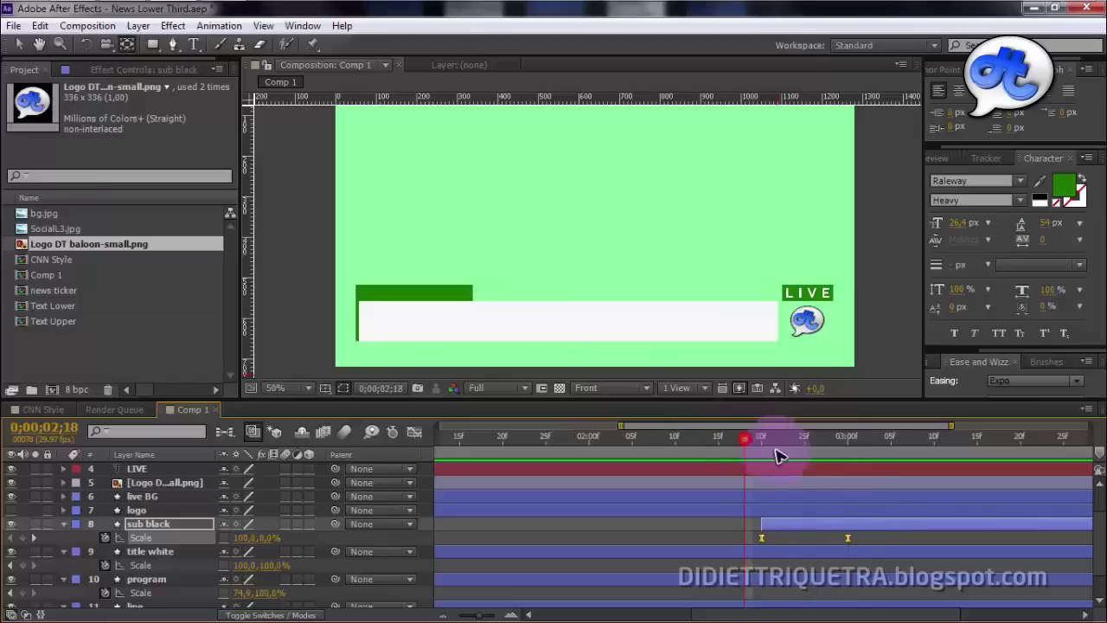
- Move the end Scale keyframe earlier to about 2;25 and inspect the Scale curve
left_click_drag(848, 538, 827, 543)
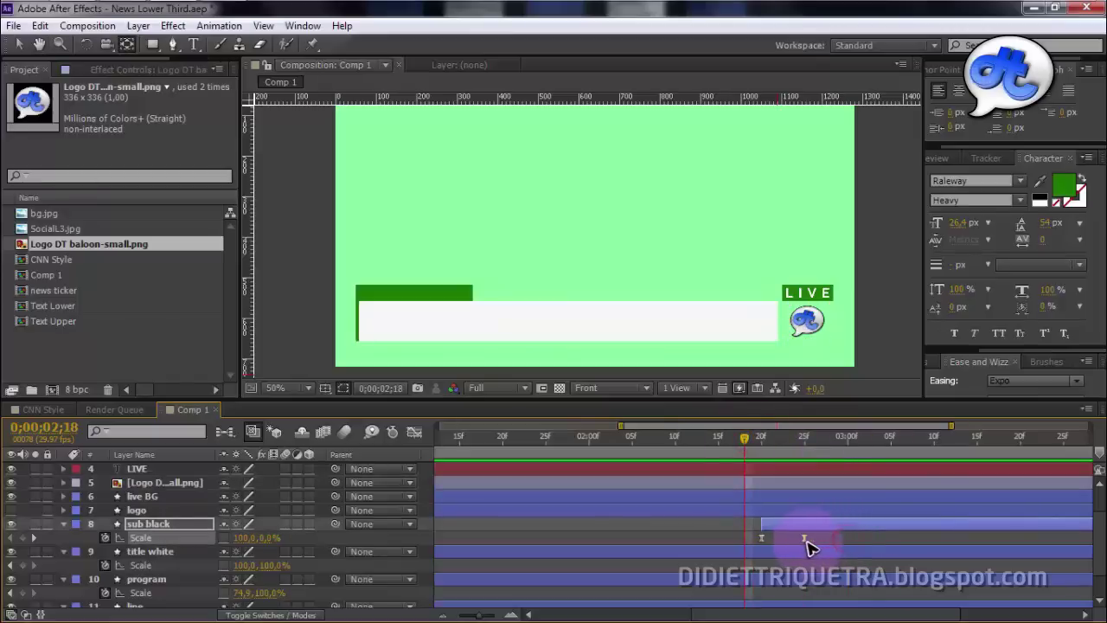
left_click_drag(757, 442, 747, 443)
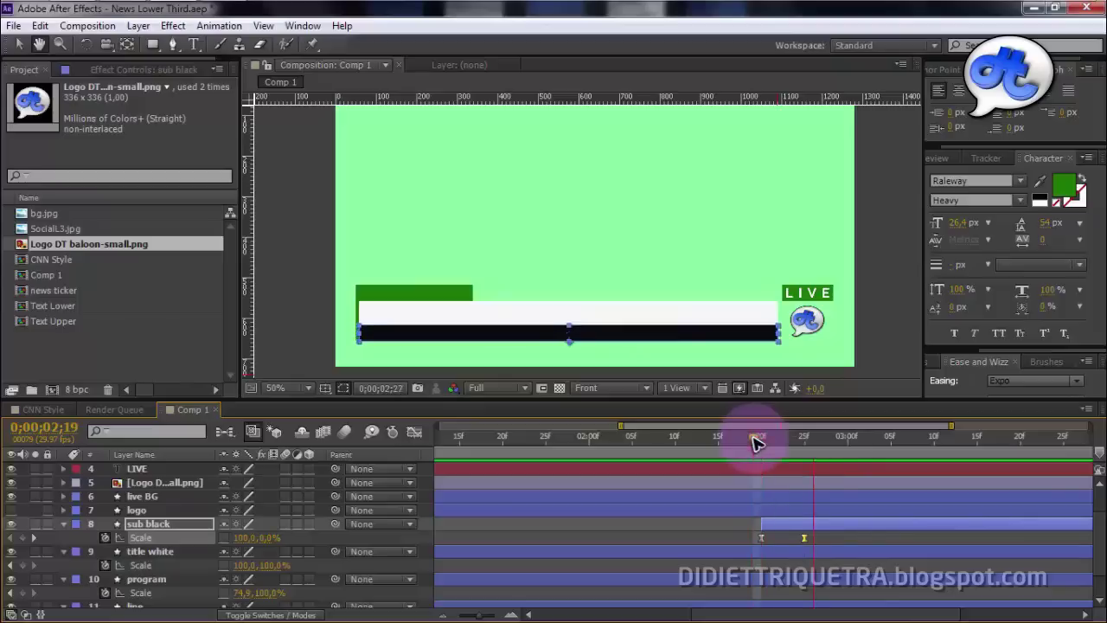
left_click(828, 535)
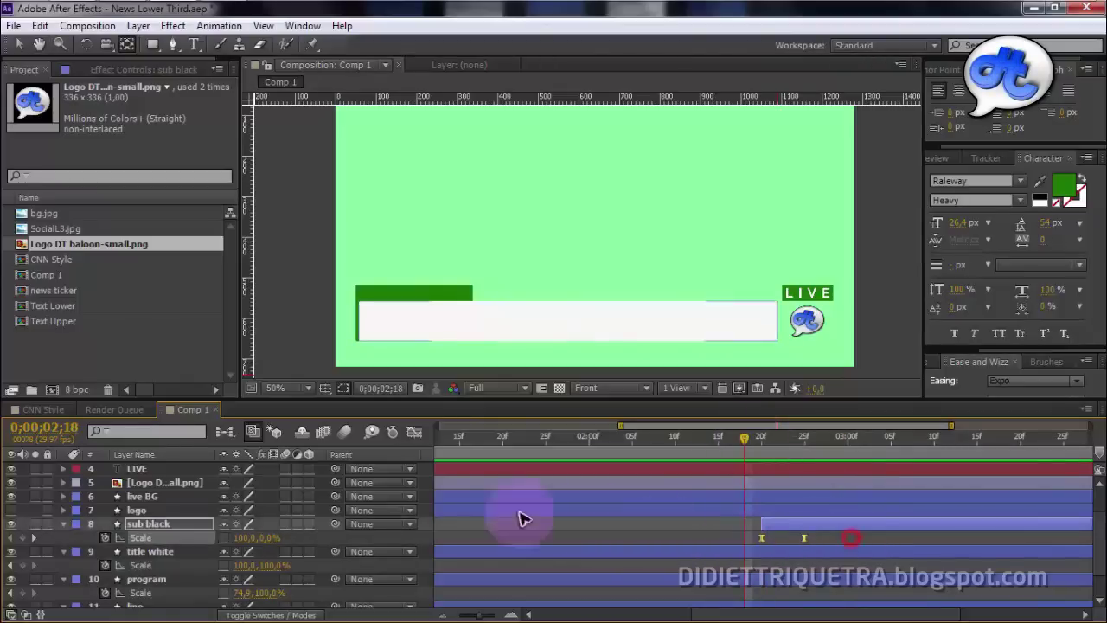
left_click(413, 431)
left_click(801, 472)
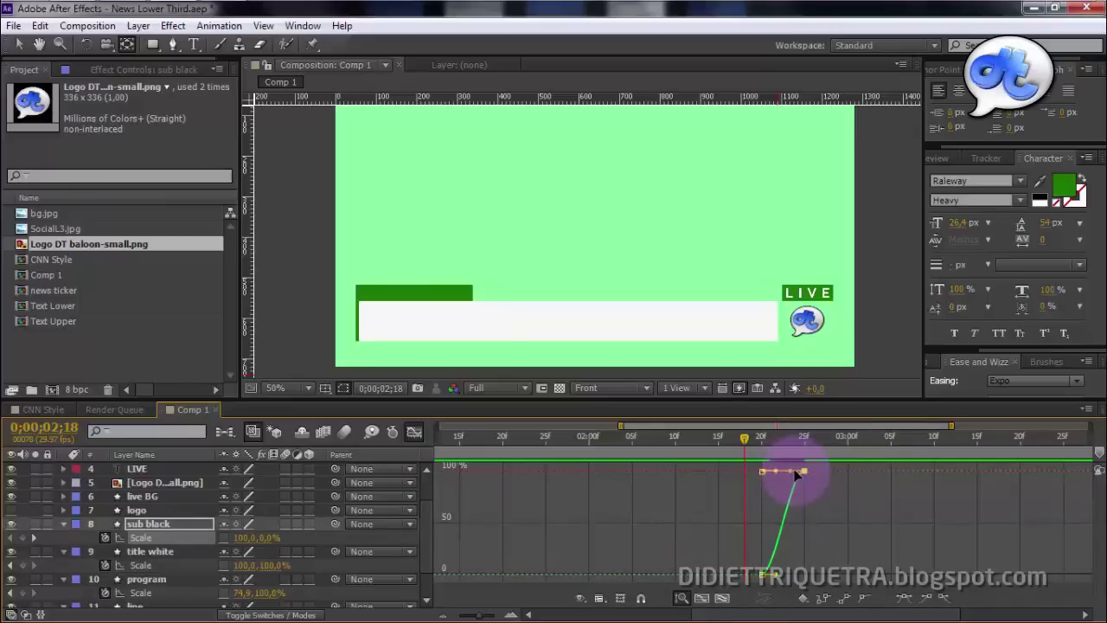
left_click(413, 430)
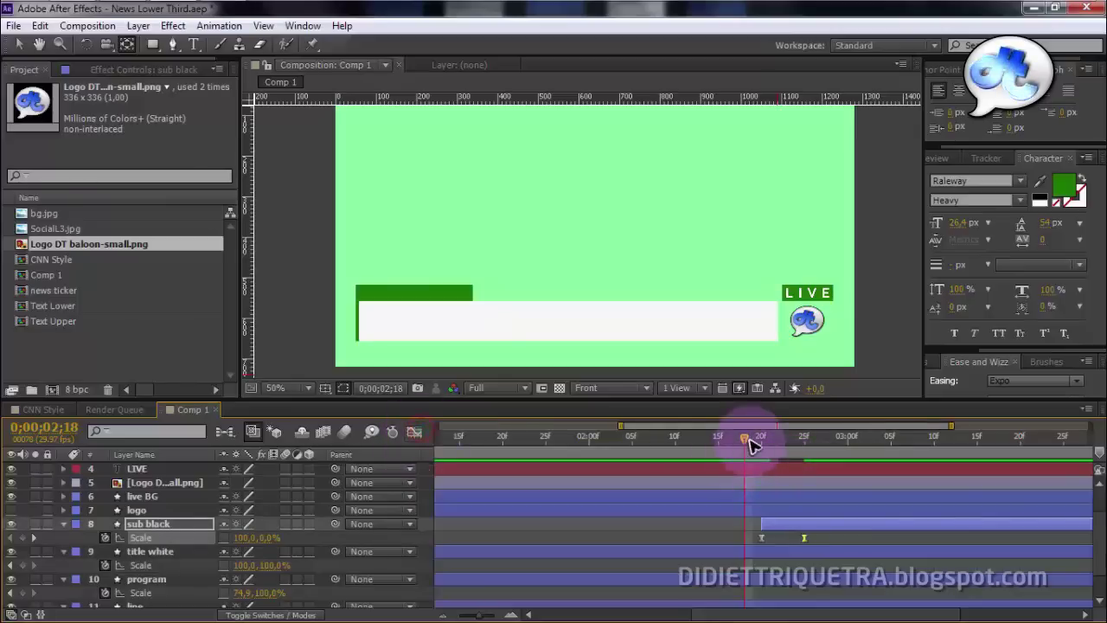
left_click(753, 441)
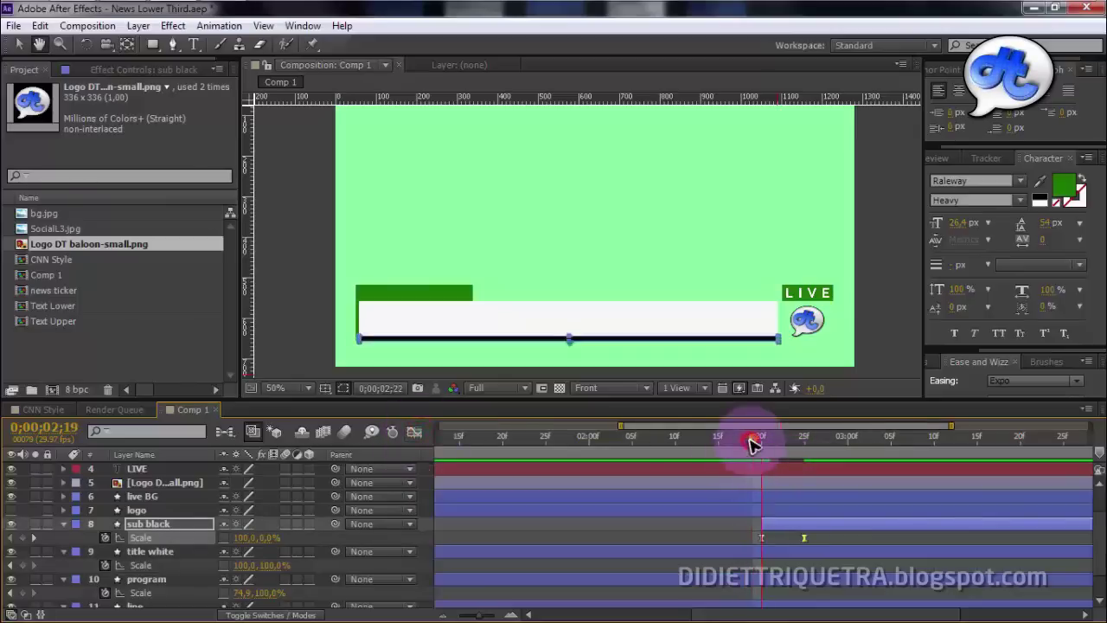
left_click(894, 327)
scroll(657, 484, "up", 2)
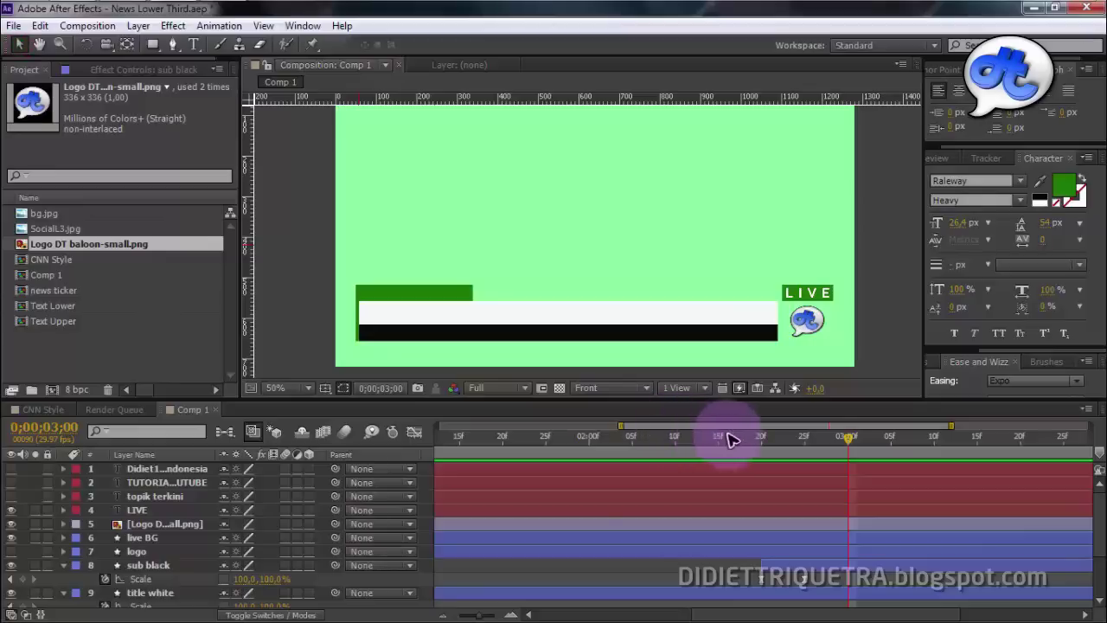
left_click_drag(729, 435, 294, 435)
key("space")
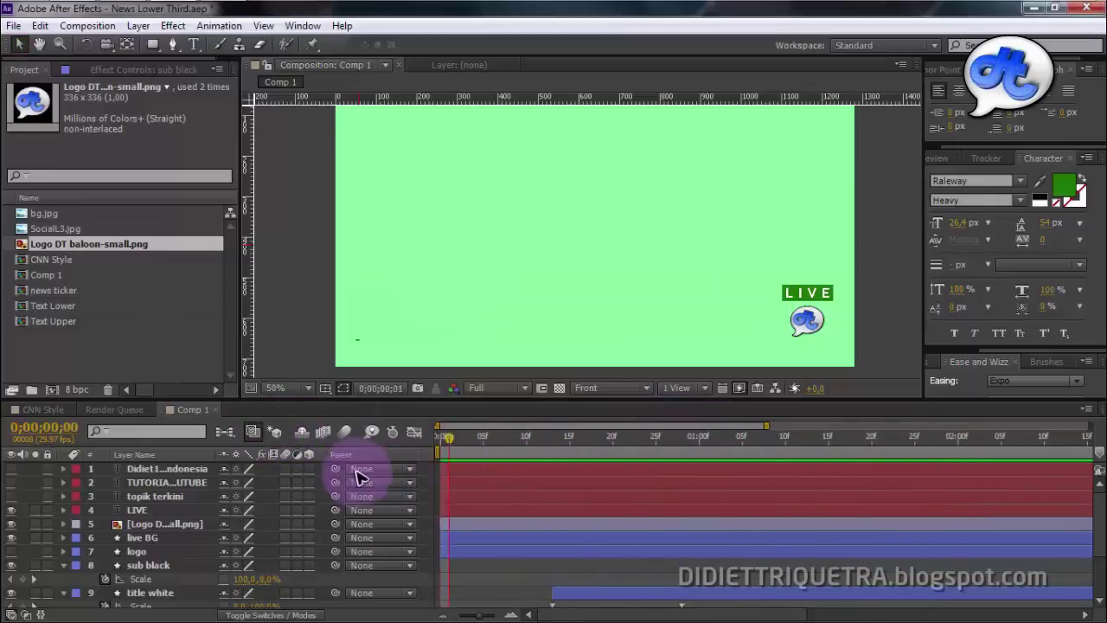
left_click(173, 510)
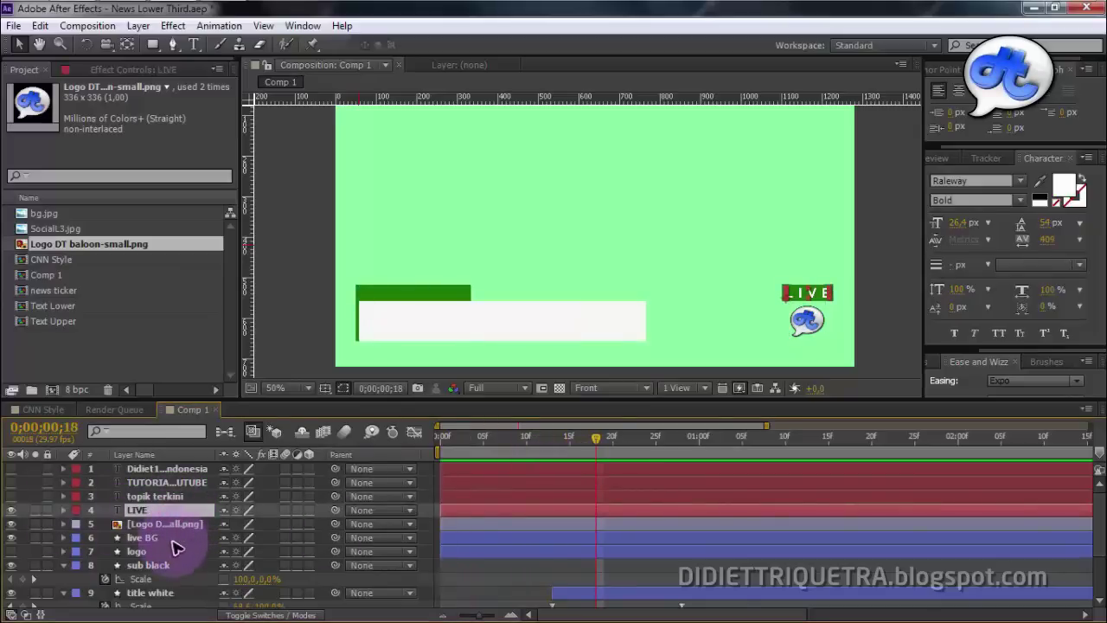
left_click(174, 538)
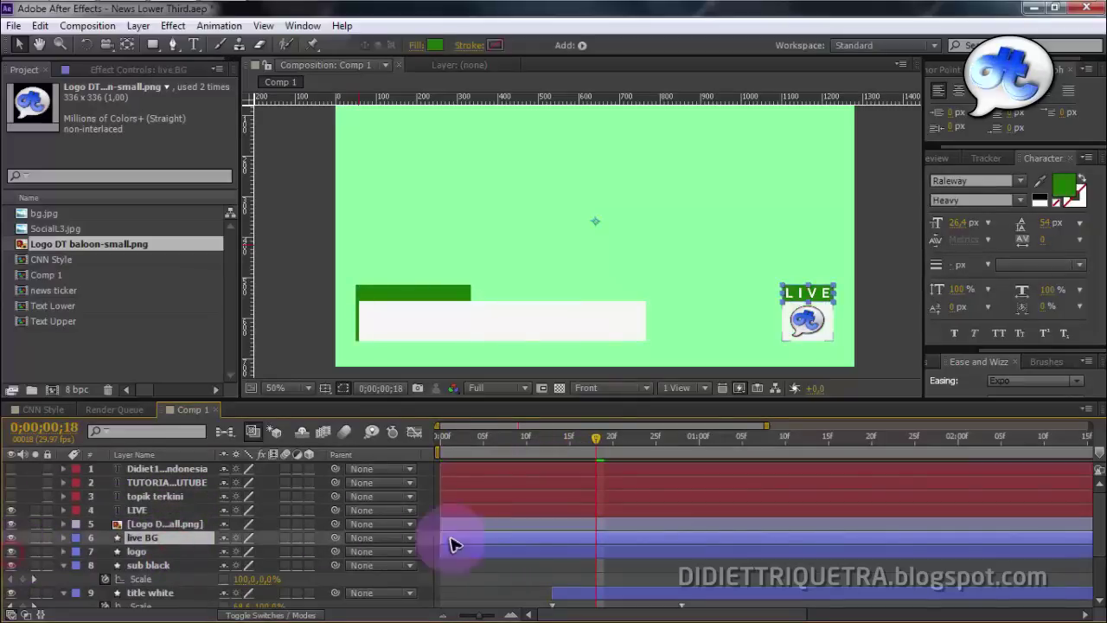
key("Page_Down")
key("Page_Down")
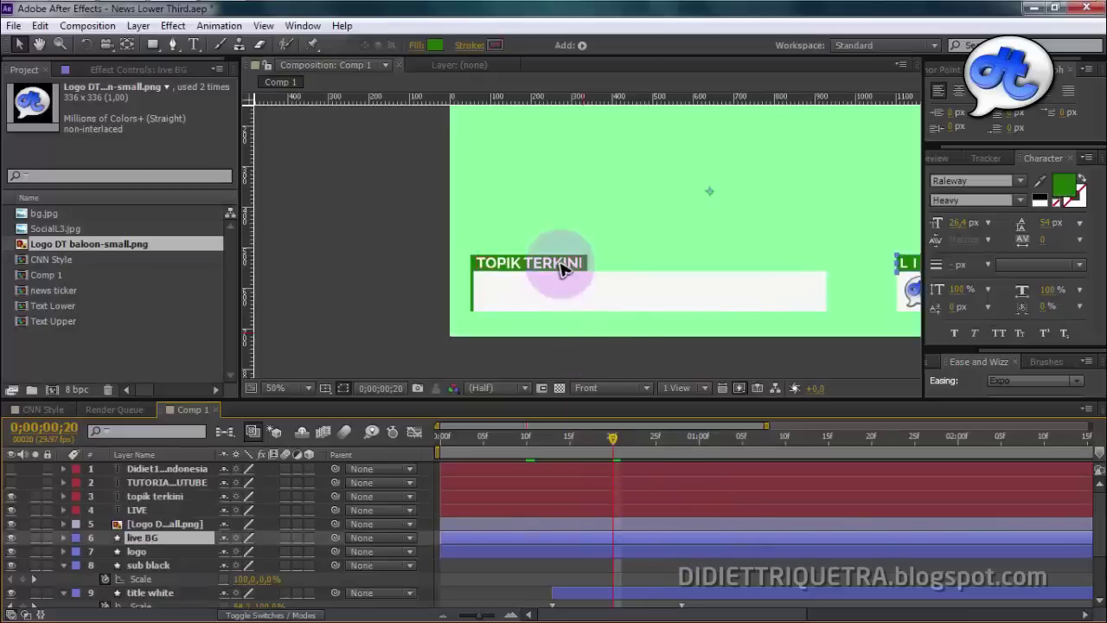
left_click(560, 268)
key("period")
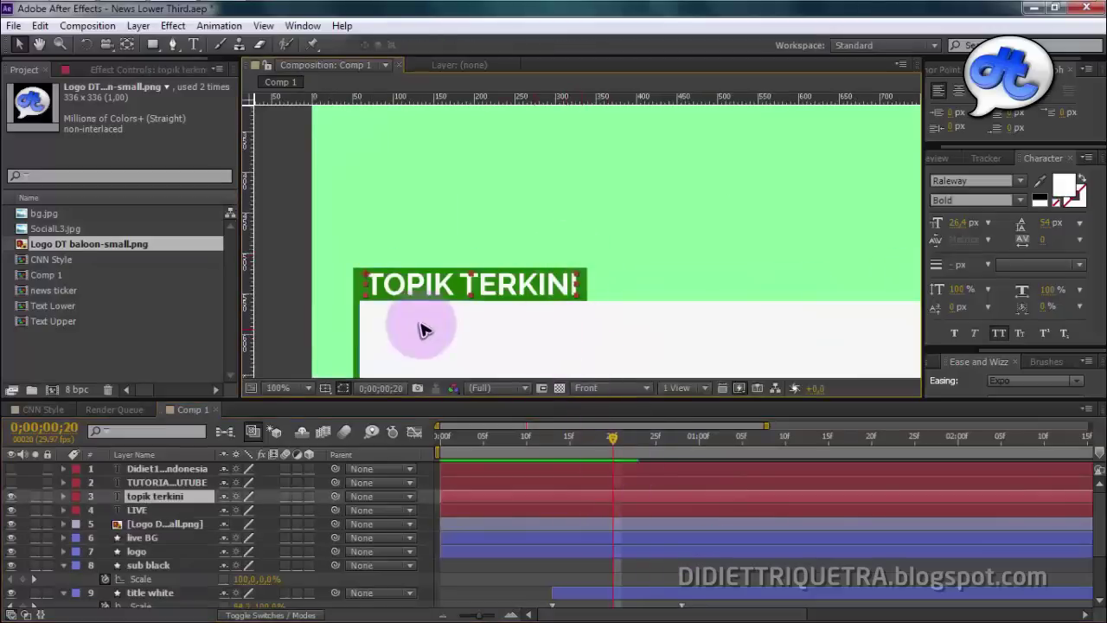
scroll(644, 501, "down", 2)
scroll(644, 502, "up", 2)
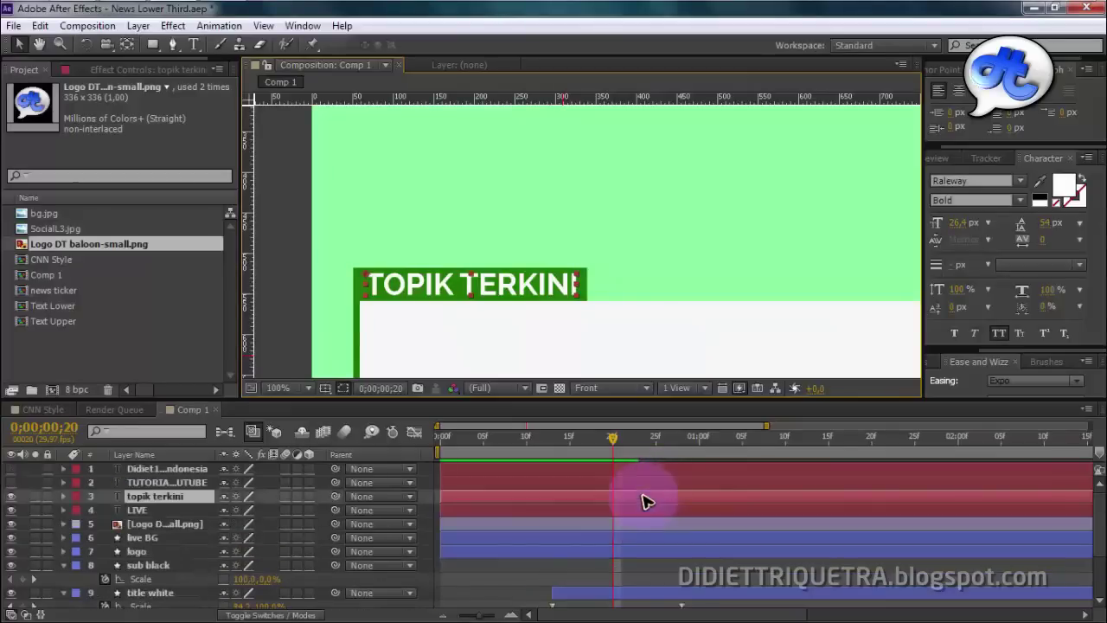
scroll(644, 502, "down", 3)
left_click(146, 545)
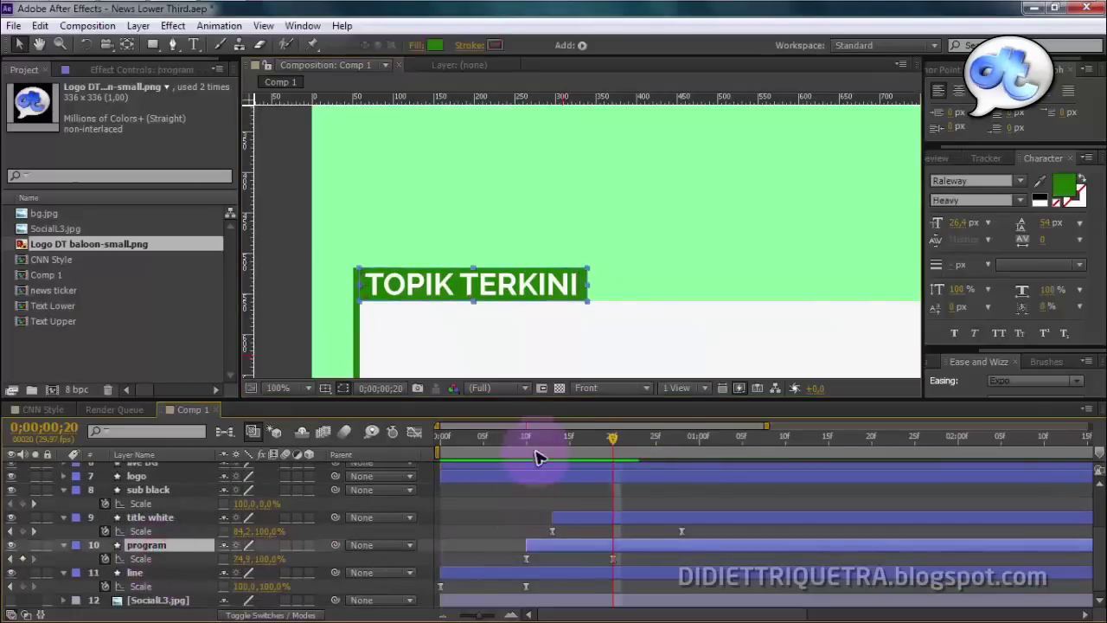
left_click(529, 439)
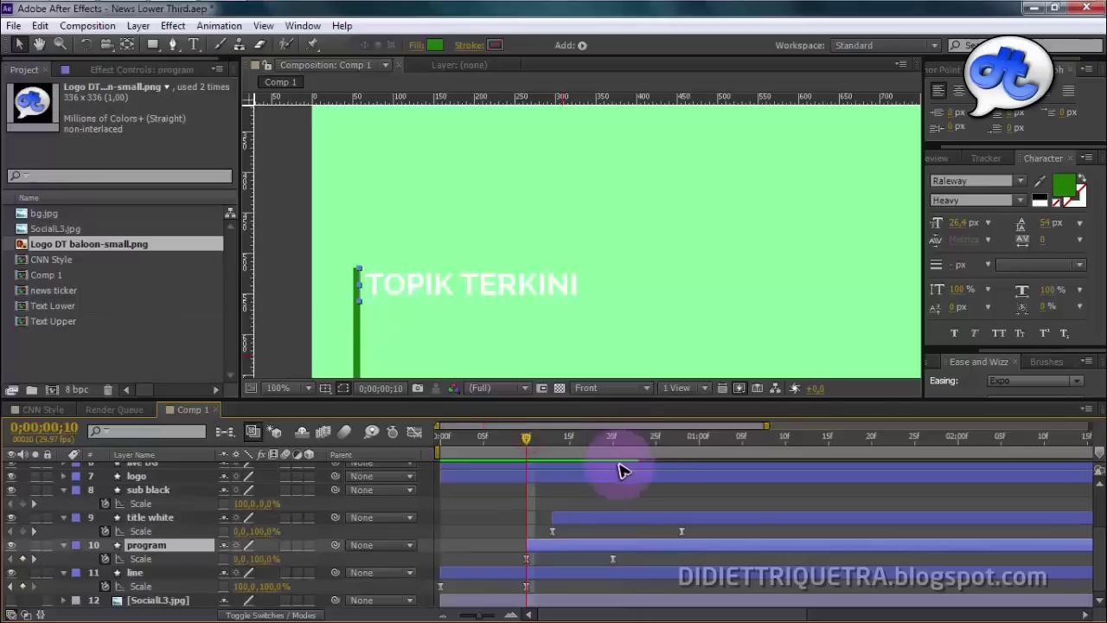
scroll(621, 470, "up", 2)
scroll(621, 470, "up", 2)
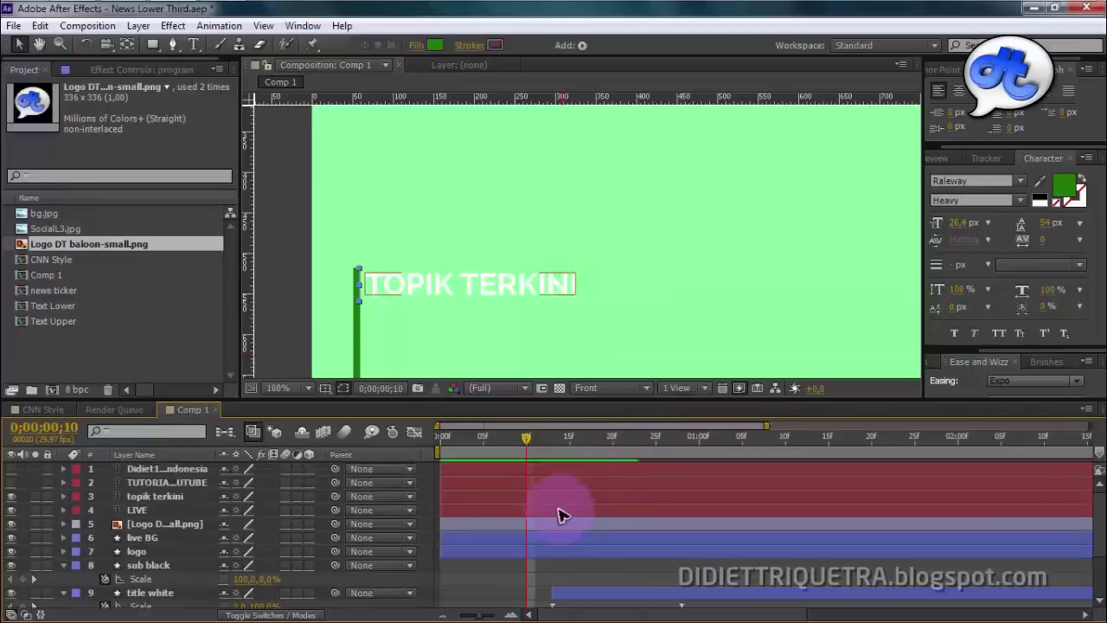
left_click(474, 508)
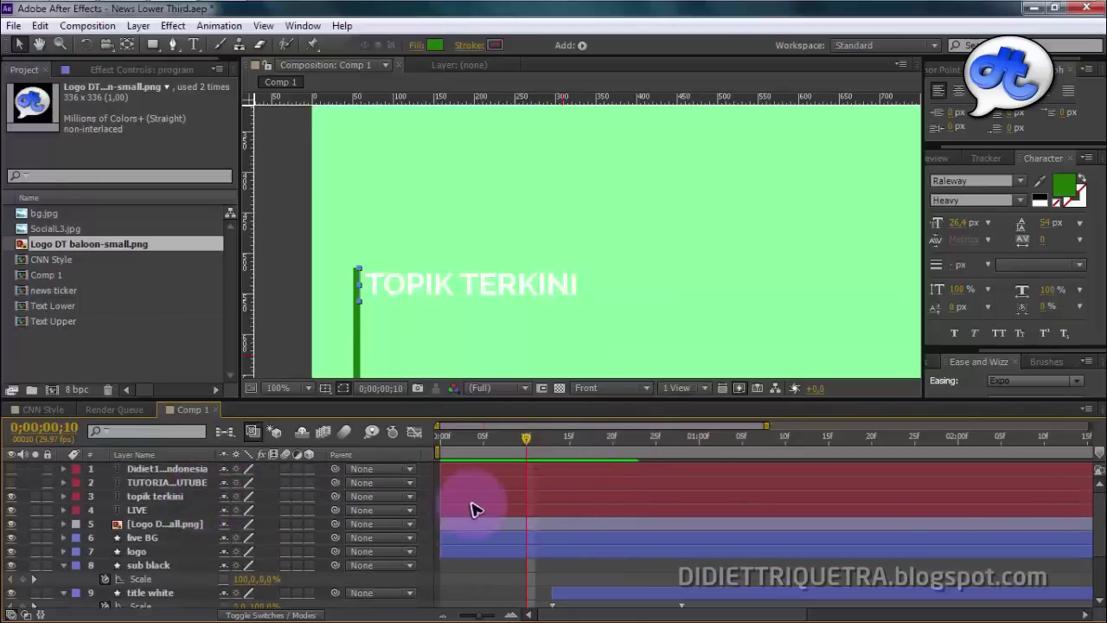
left_click(498, 498)
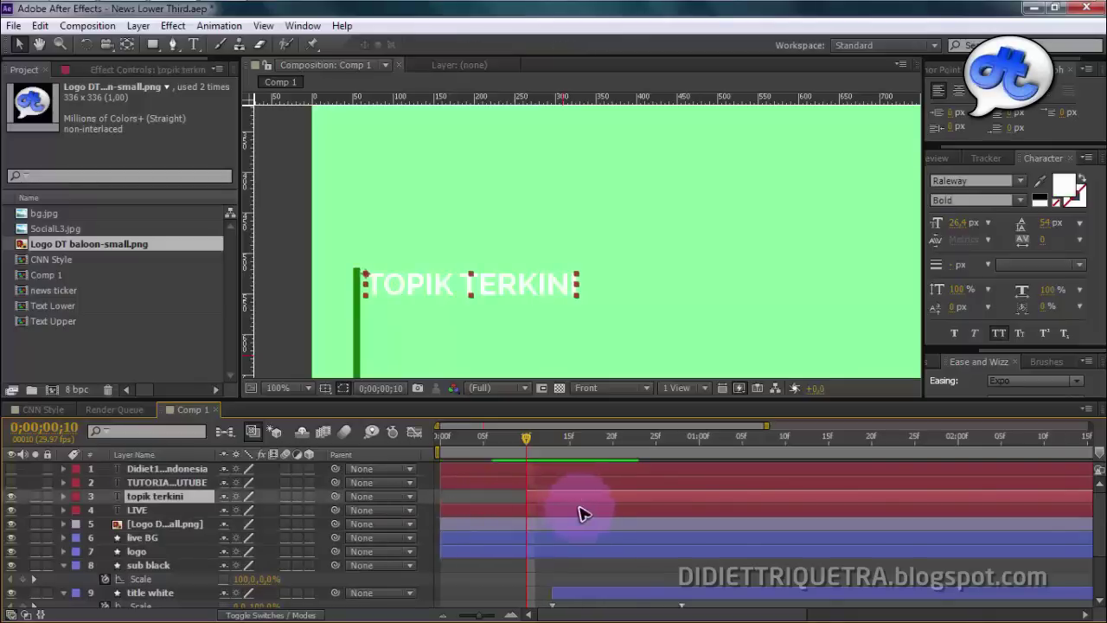
scroll(583, 511, "down", 3)
scroll(583, 511, "up", 3)
left_click(616, 446)
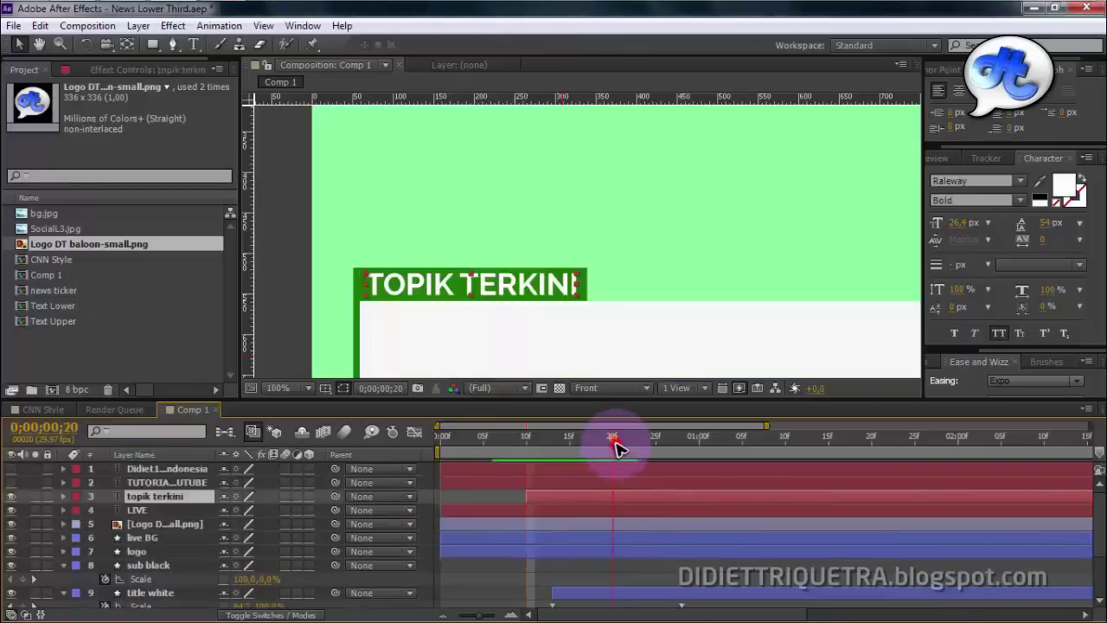
scroll(616, 446, "down", 3)
scroll(616, 446, "up", 3)
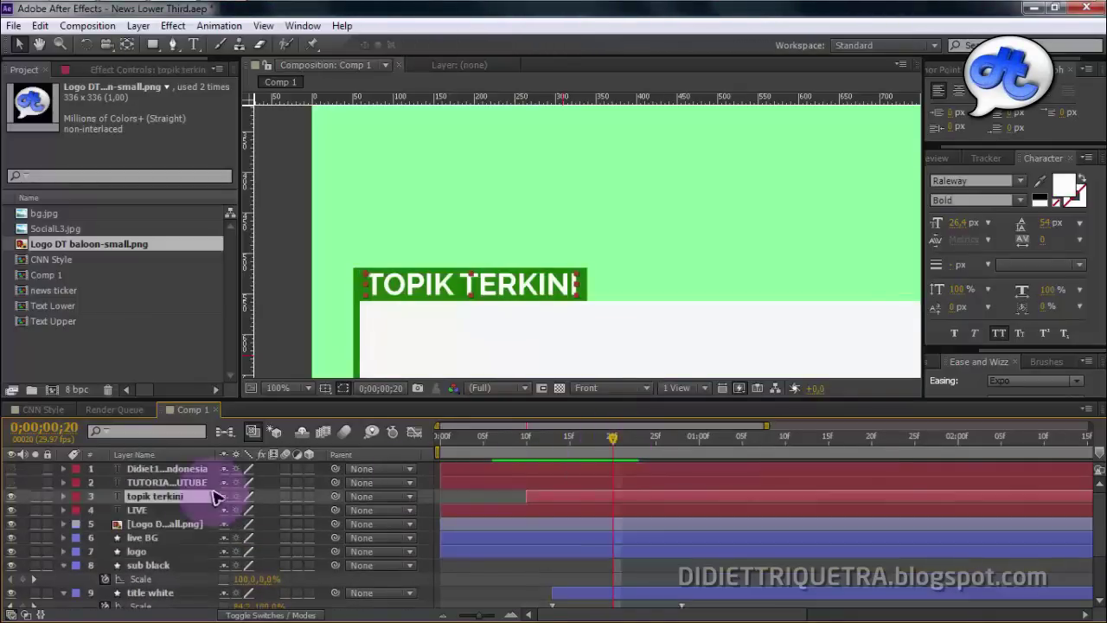
- Keyframe topik terkini's Position and set an earlier start at x -211, off to the left
key("p")
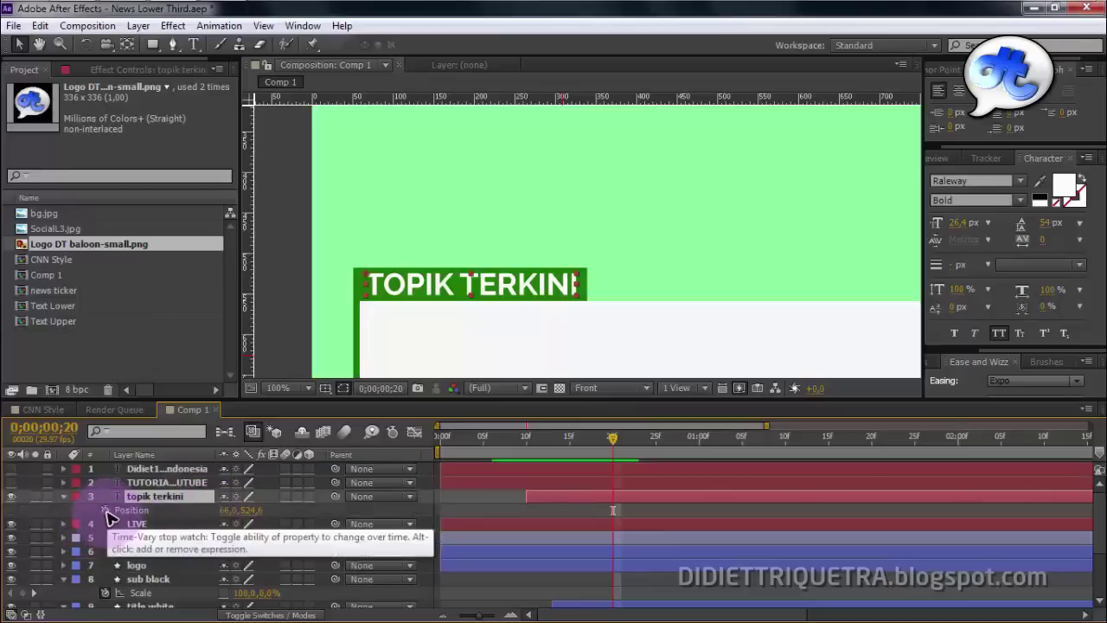
left_click(106, 511)
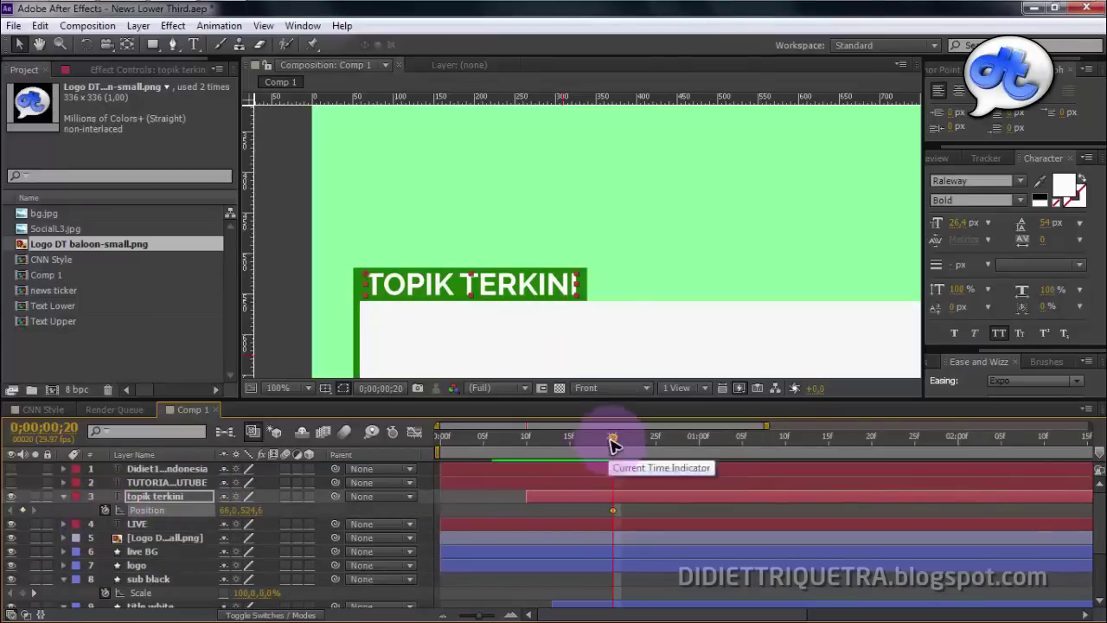
left_click_drag(612, 438, 532, 455)
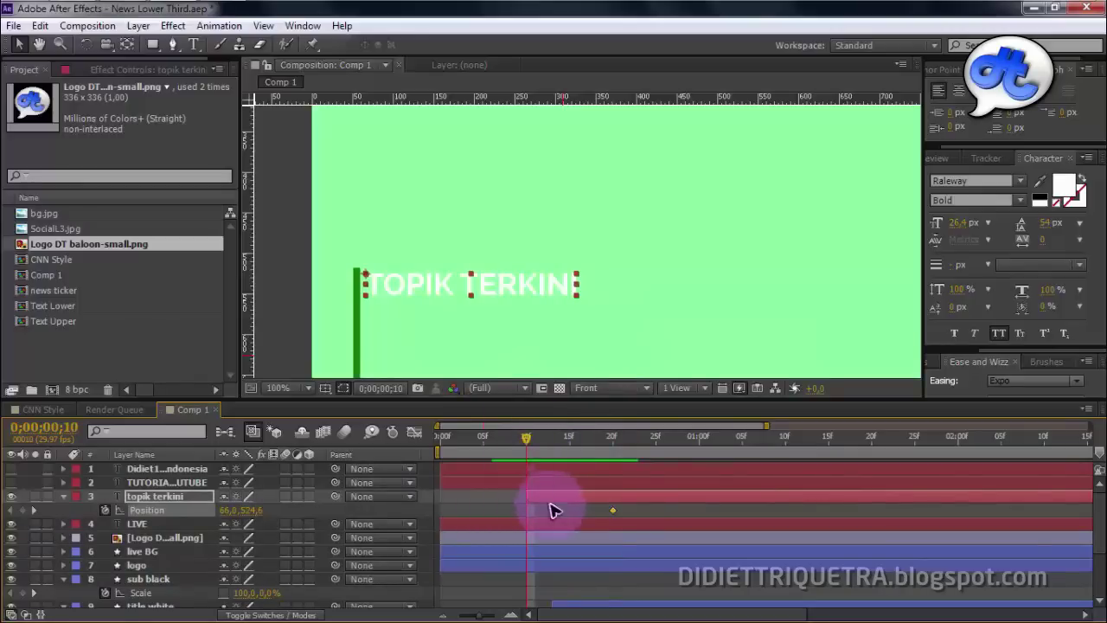
left_click_drag(251, 513, 17, 510)
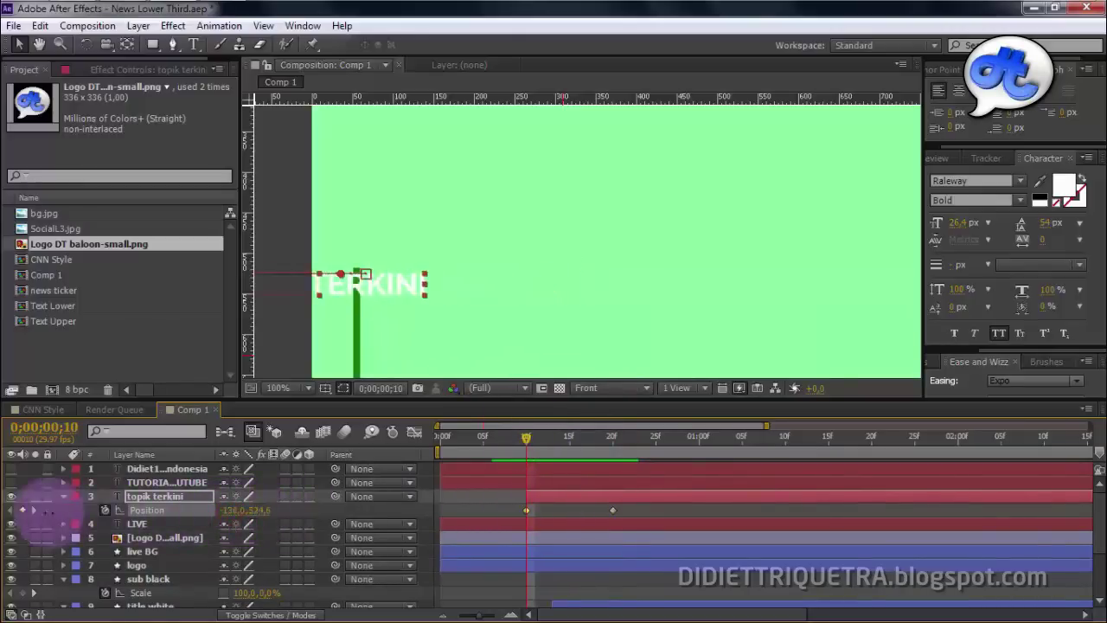
left_click_drag(328, 314, 549, 268)
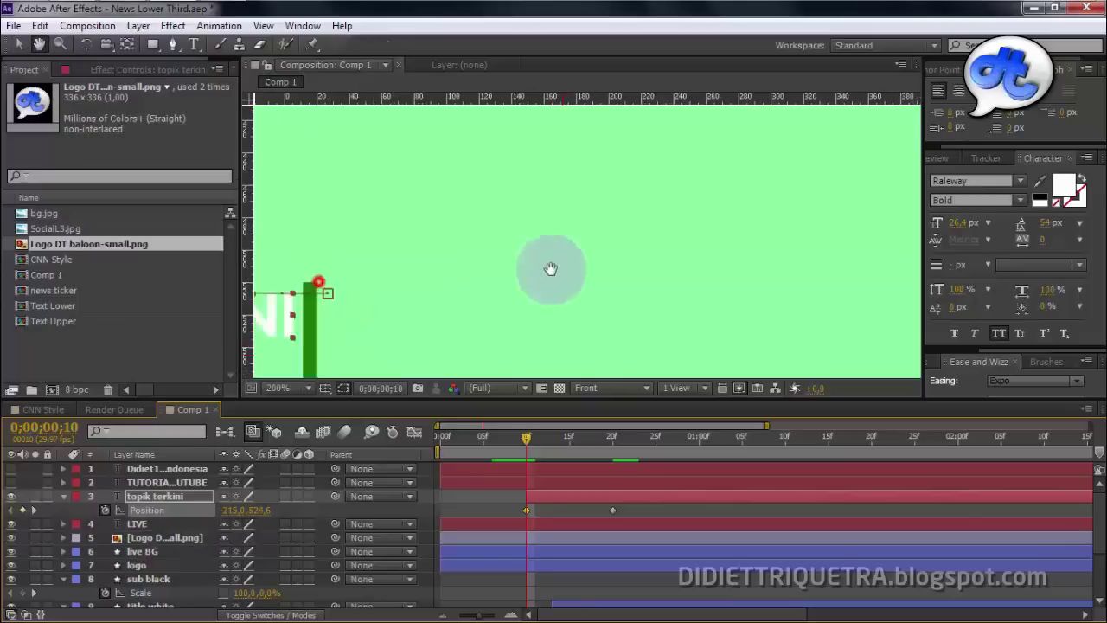
scroll(578, 333, "up", 2)
scroll(577, 333, "up", 2)
left_click_drag(562, 346, 550, 183)
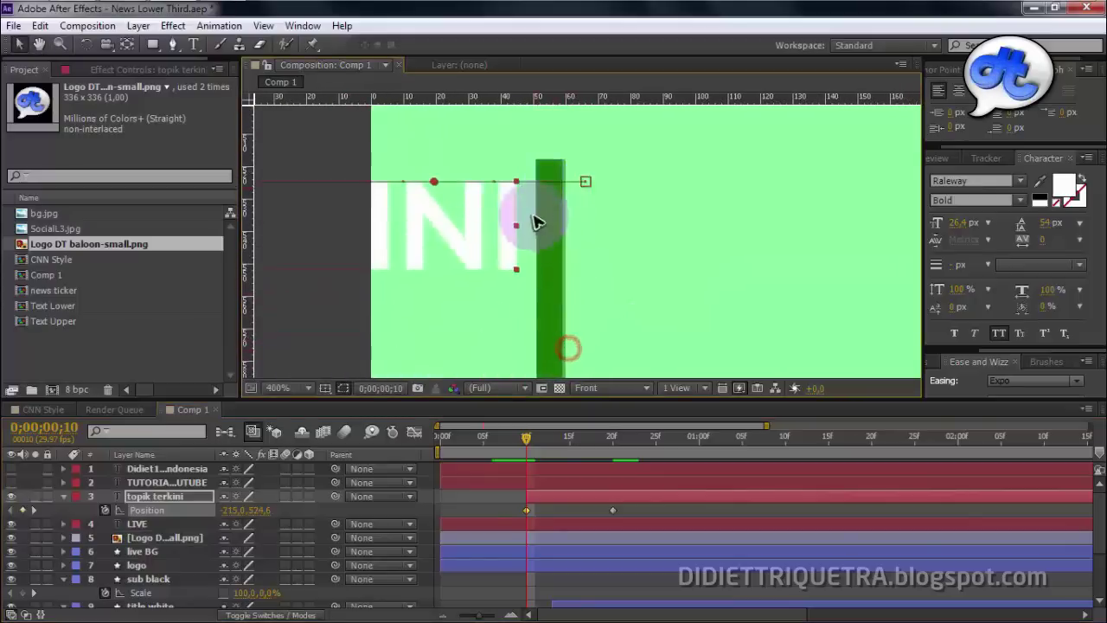
left_click_drag(231, 512, 235, 511)
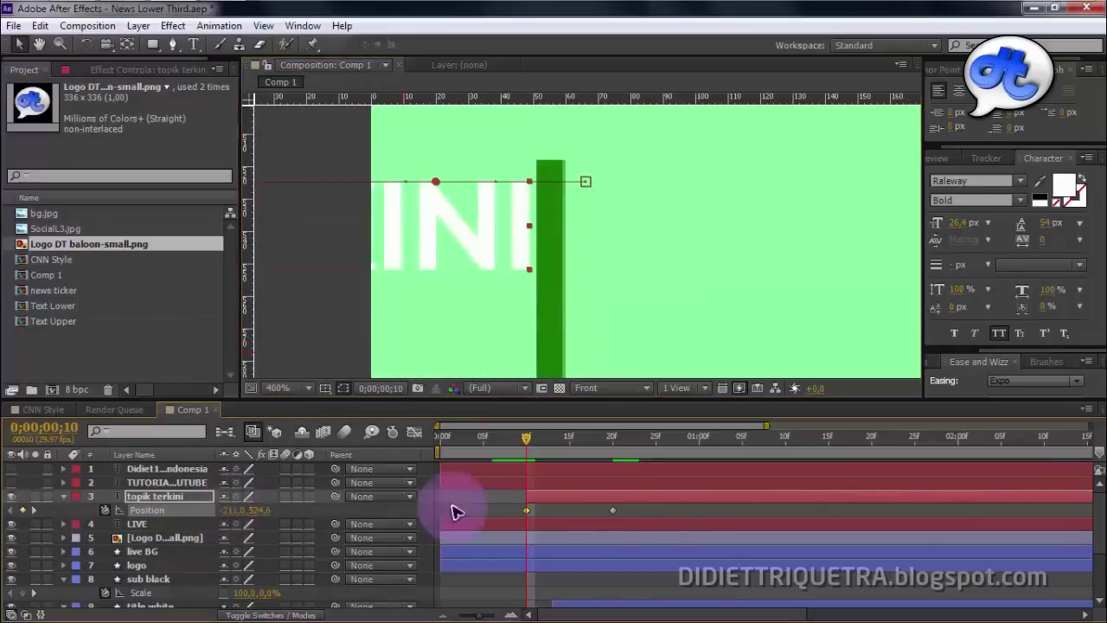
- Apply Easy Ease to both topik terkini Position keyframes
left_click(519, 516)
left_click_drag(515, 502, 654, 528)
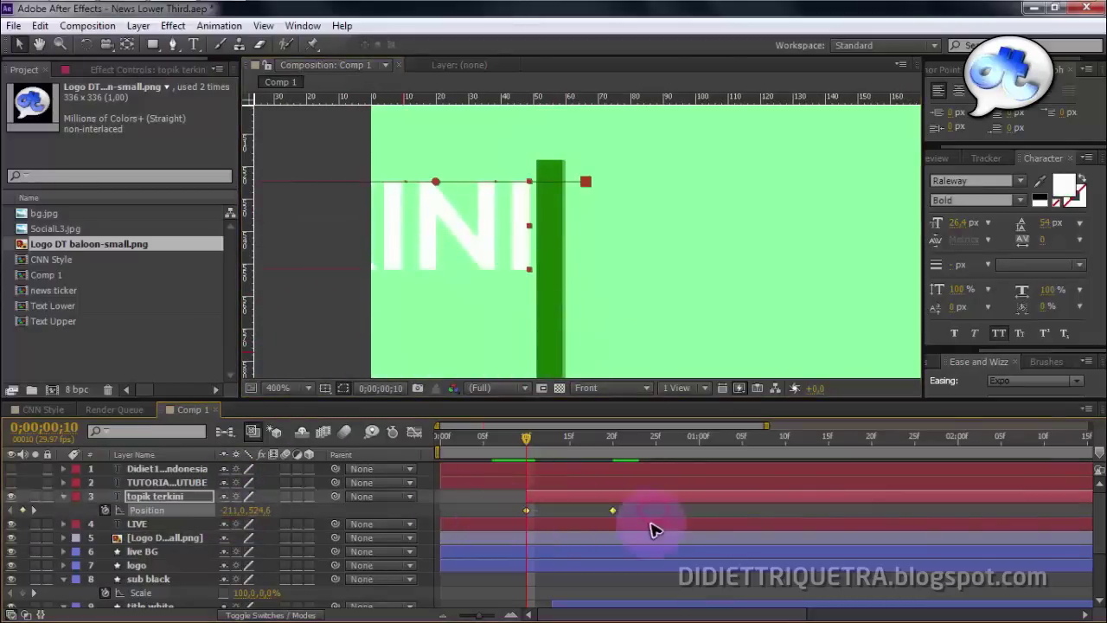
right_click(611, 516)
left_click(664, 501)
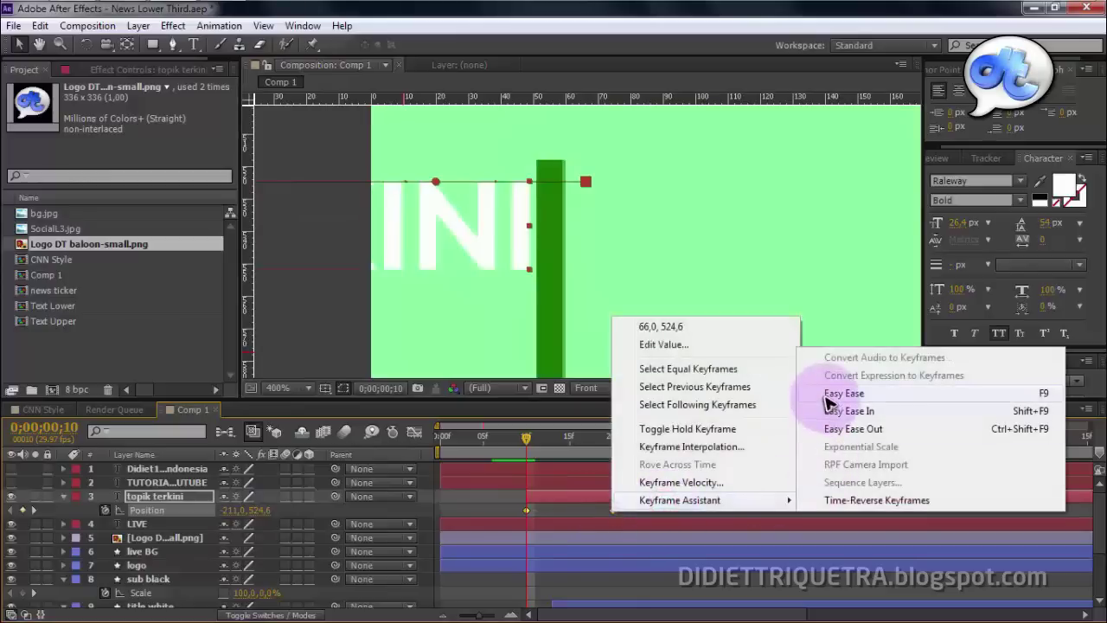
left_click(826, 398)
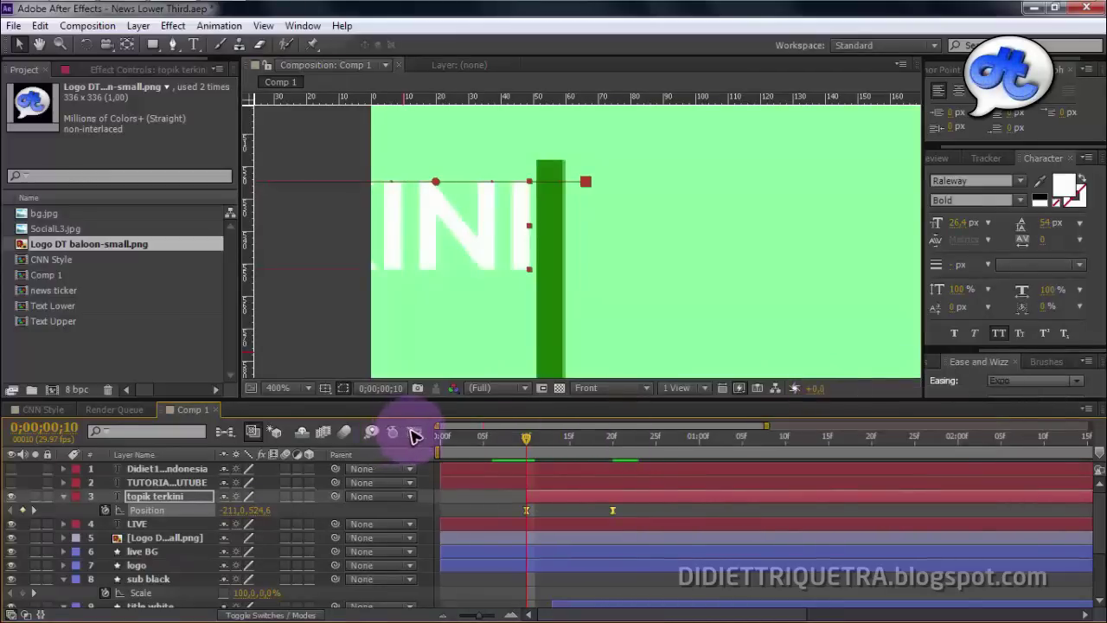
- Increase the Position easing influence in the Graph Editor and preview the slide-in
left_click(414, 433)
left_click_drag(605, 576, 553, 578)
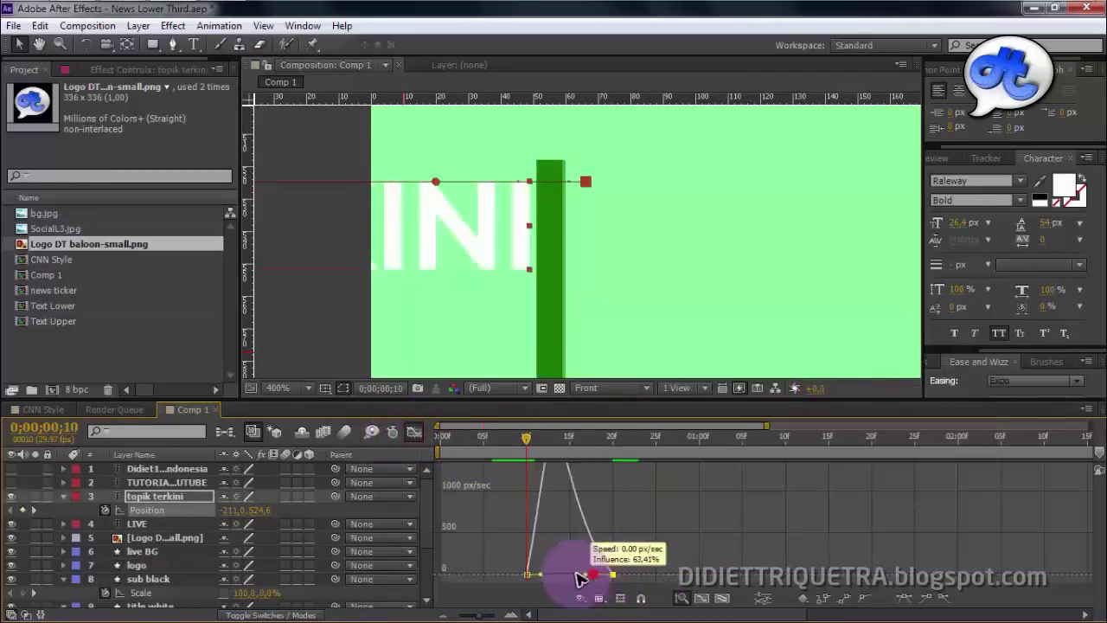
left_click(414, 432)
scroll(568, 344, "down", 1)
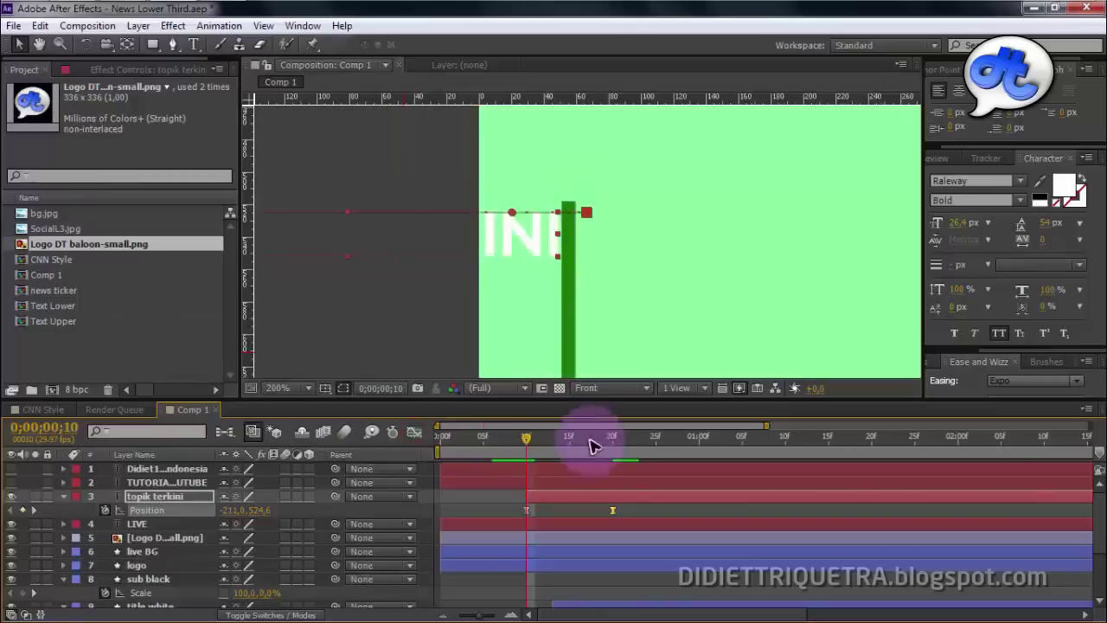
key("KP_0")
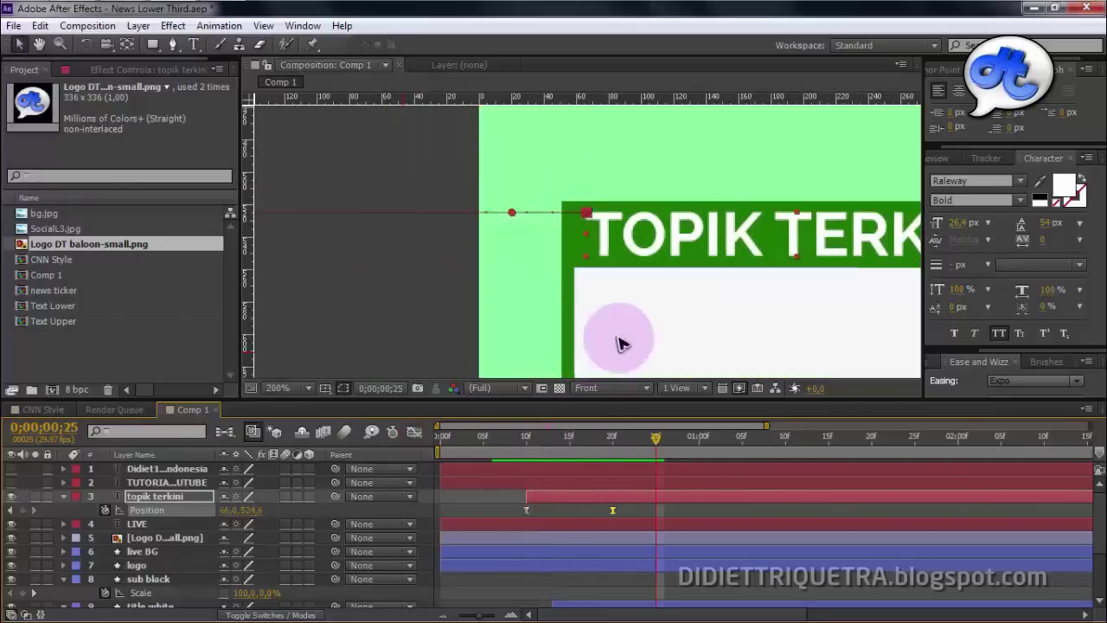
scroll(623, 341, "down", 2)
left_click_drag(674, 323, 519, 321)
left_click(583, 361)
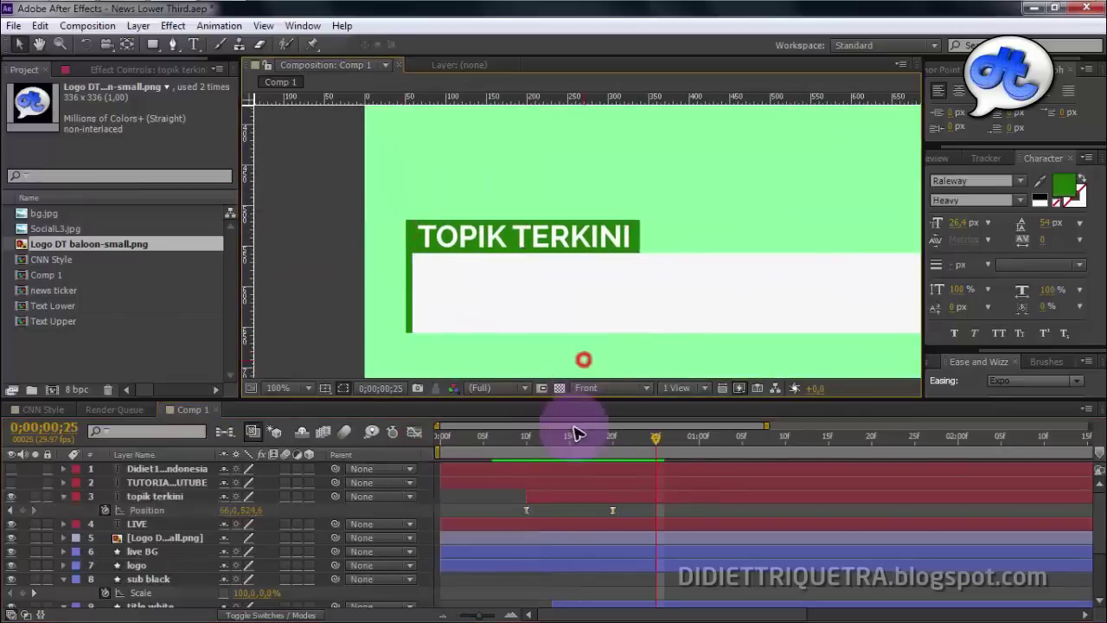
mouse_move(519, 438)
left_mouse_down()
mouse_move(486, 443)
mouse_move(596, 445)
mouse_move(534, 448)
mouse_move(570, 453)
left_mouse_up()
- Shift the topik terkini layer a few frames later and preview from frames 8 to 12
left_click_drag(558, 501, 584, 504)
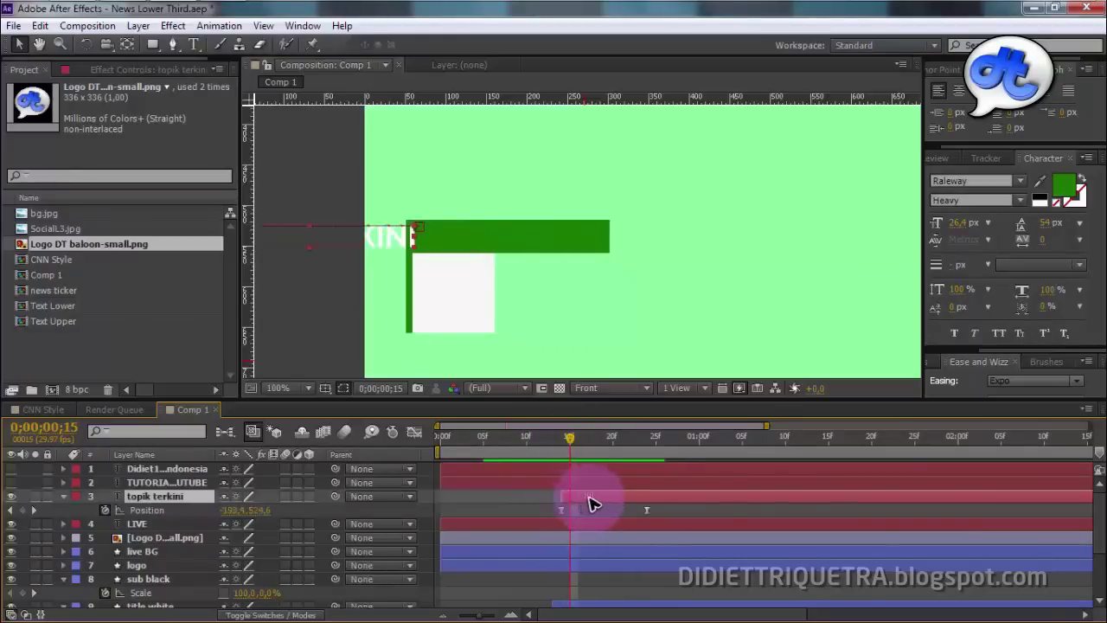
left_click(513, 436)
key("space")
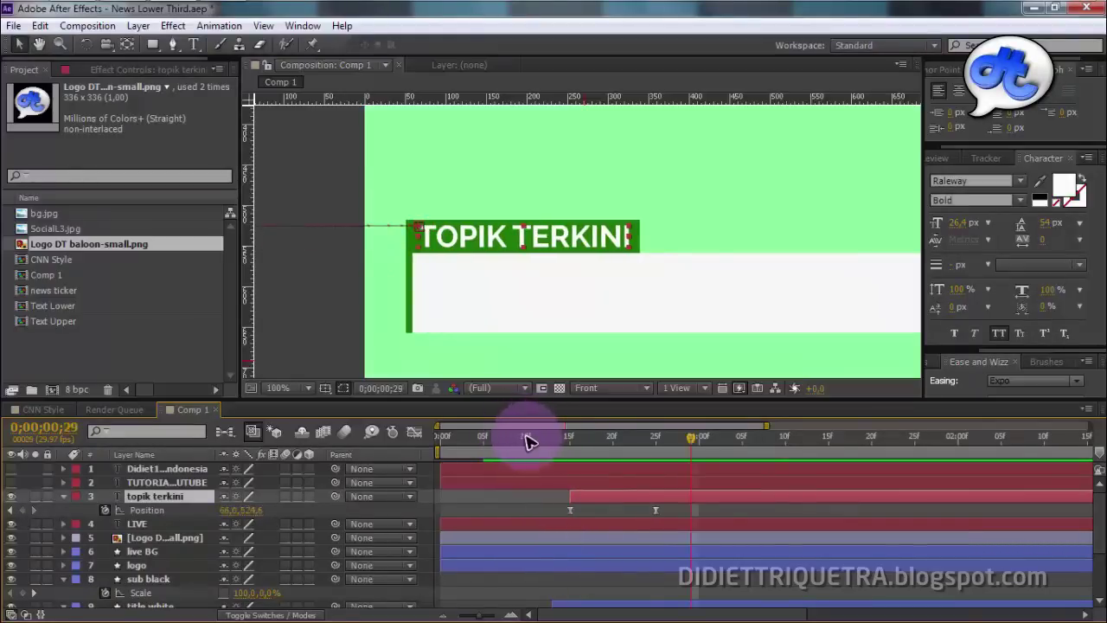
left_click(538, 443)
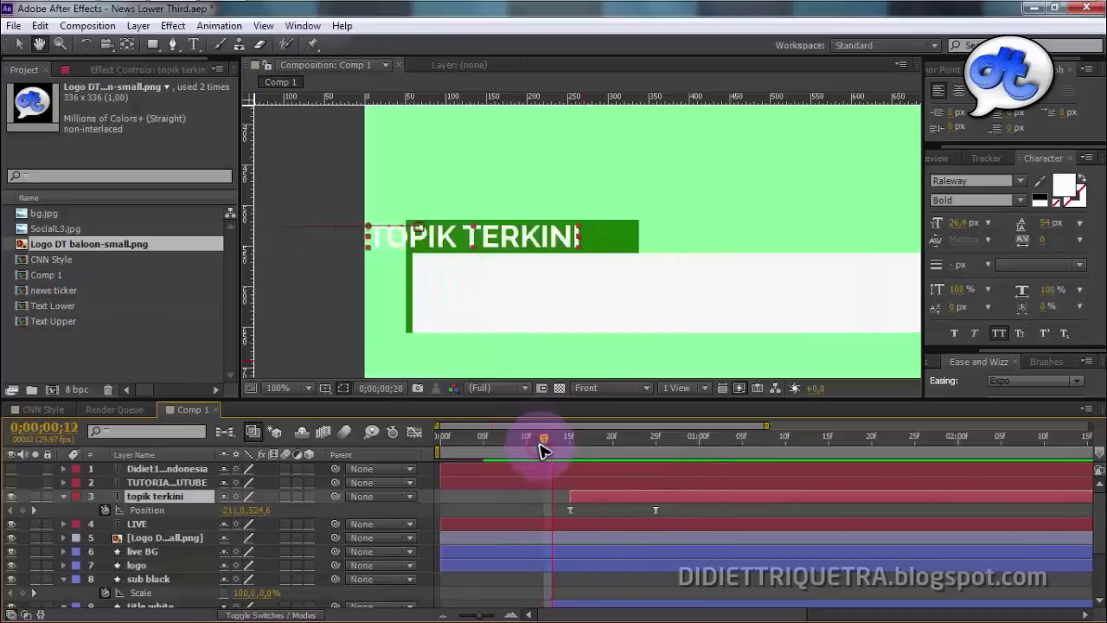
key("space")
key("space")
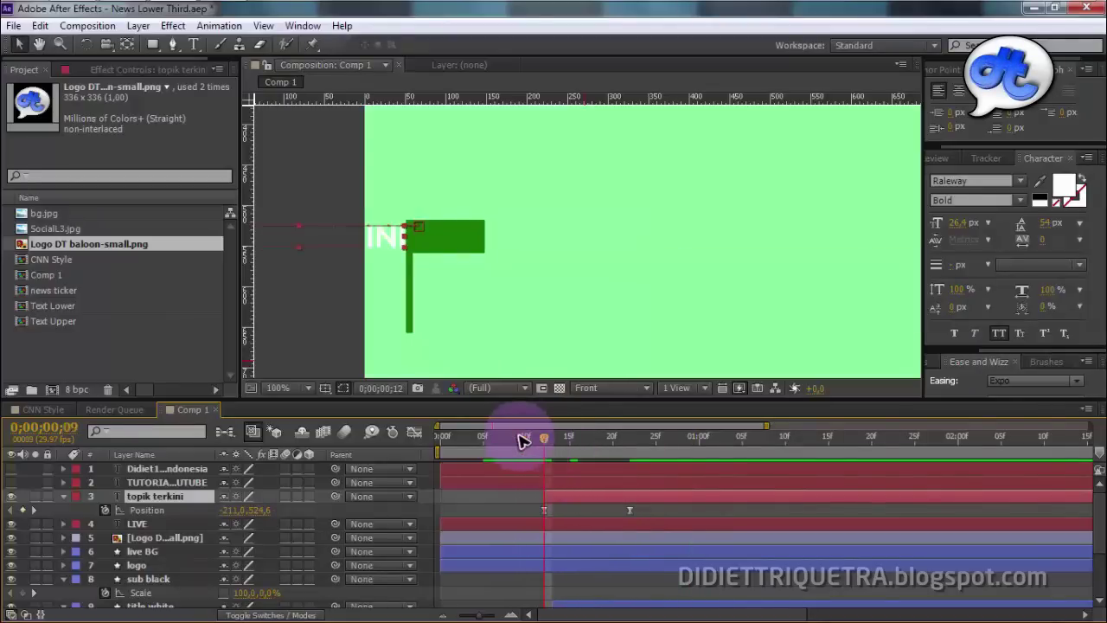
key("space")
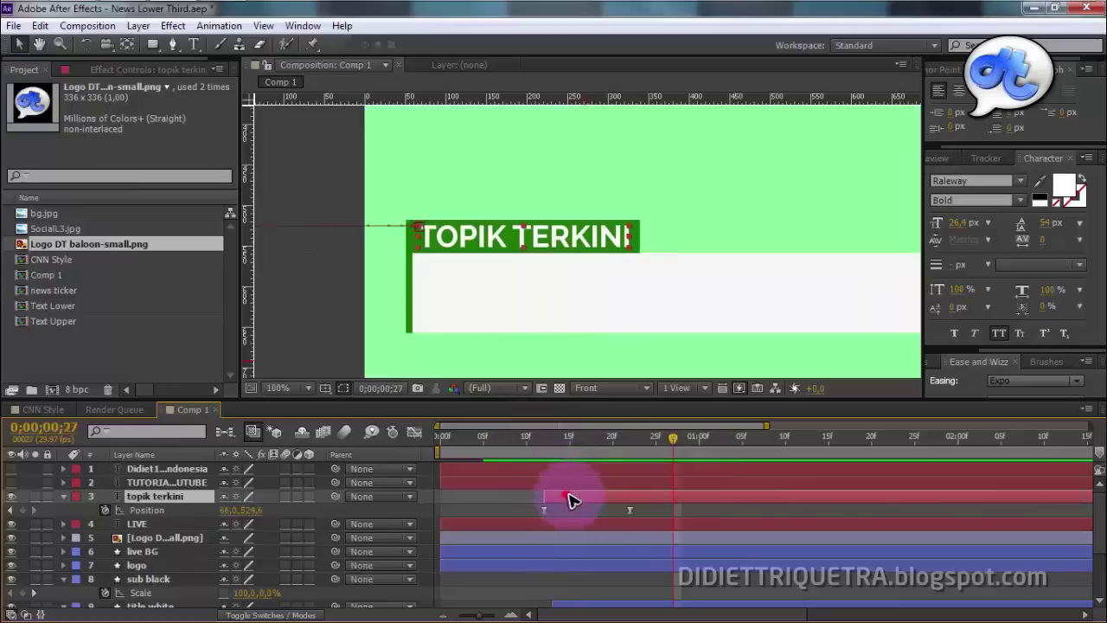
left_click(527, 436)
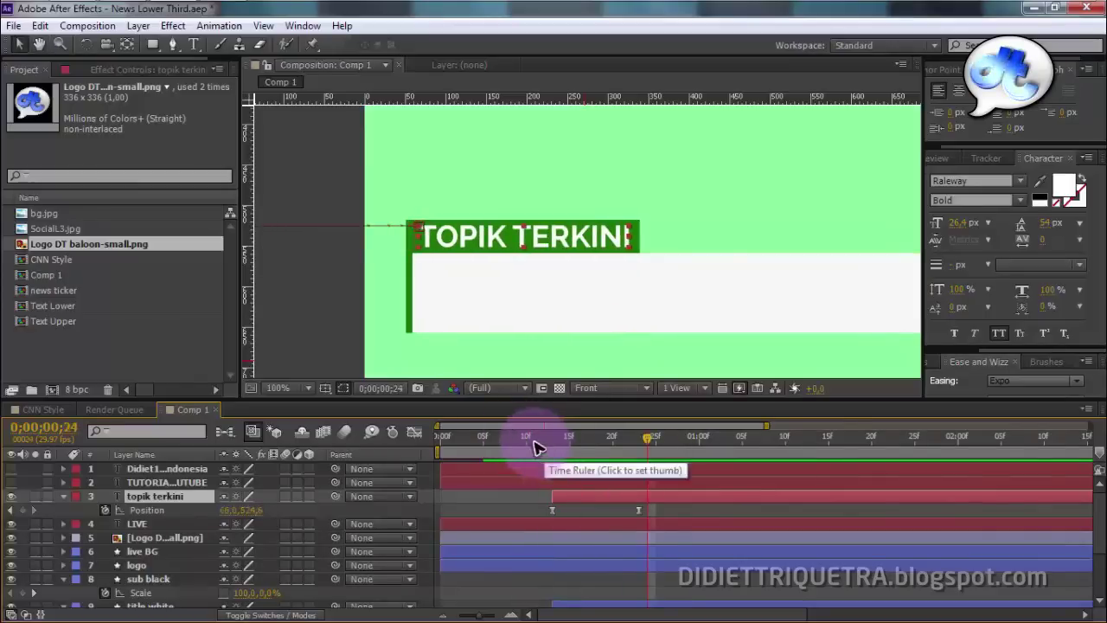
key("space")
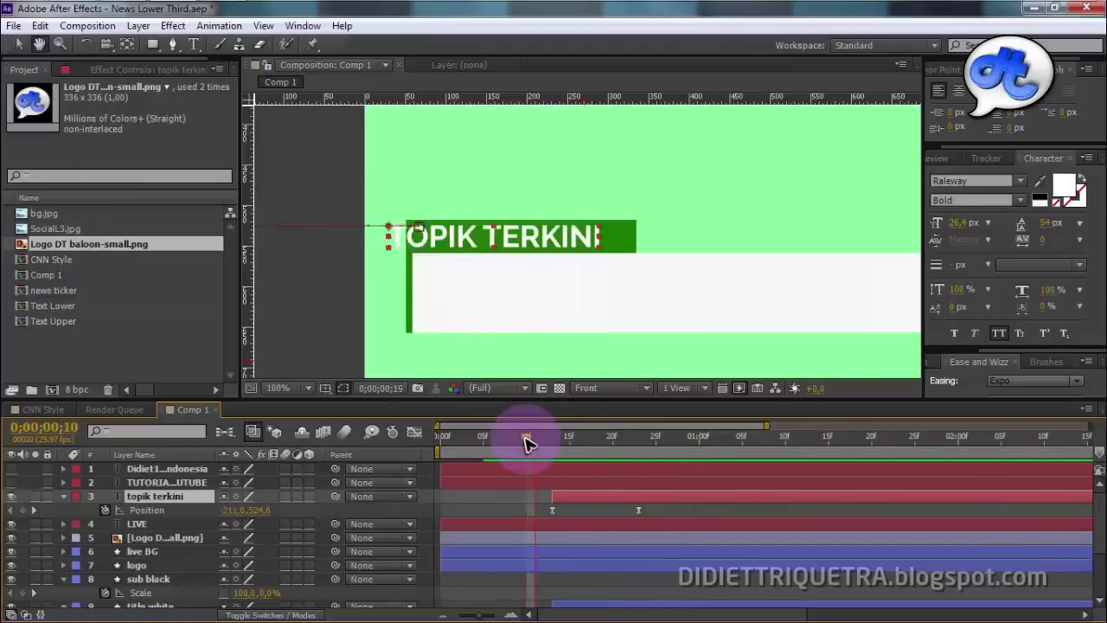
left_click(533, 439)
key("space")
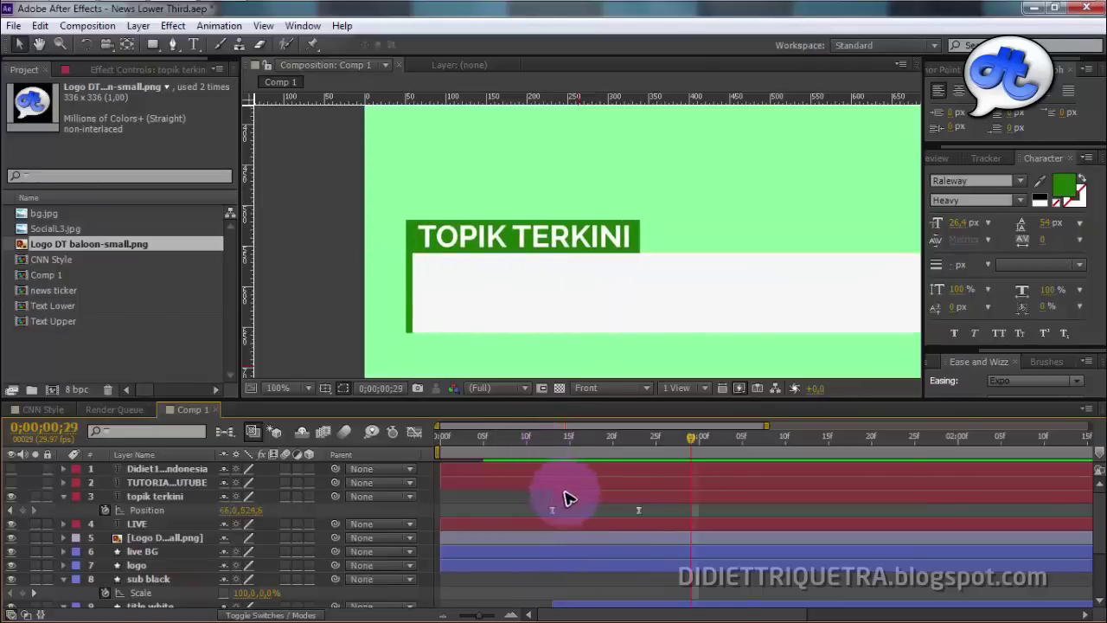
- Select the program and title white layers and check bar timing at frame 14
scroll(581, 519, "down", 3)
scroll(581, 536, "up", 3)
scroll(583, 534, "down", 3)
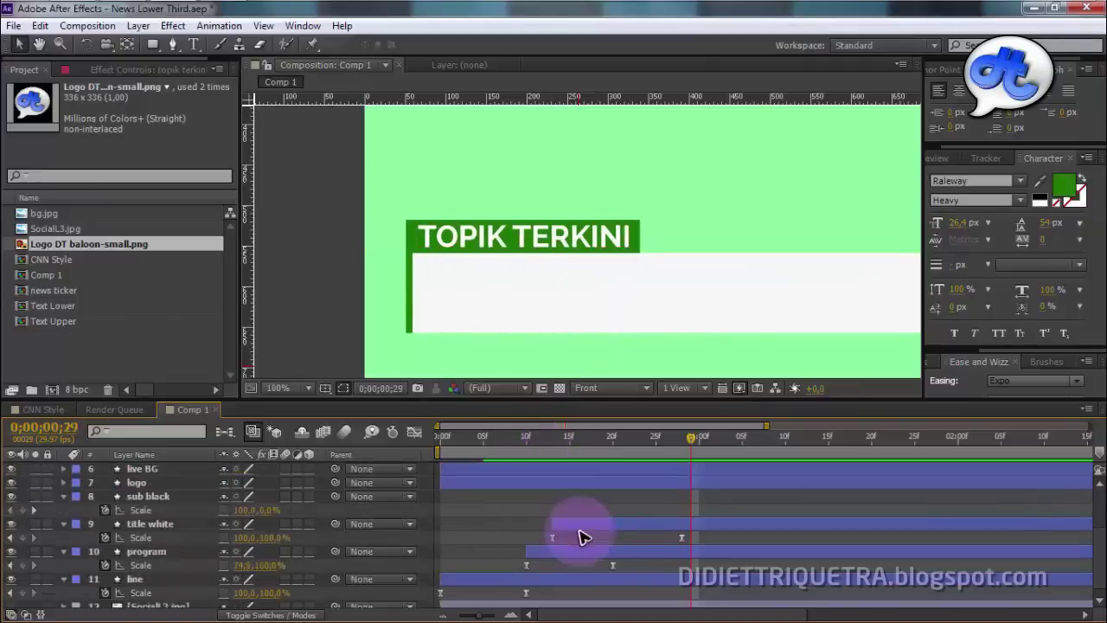
left_click(553, 550)
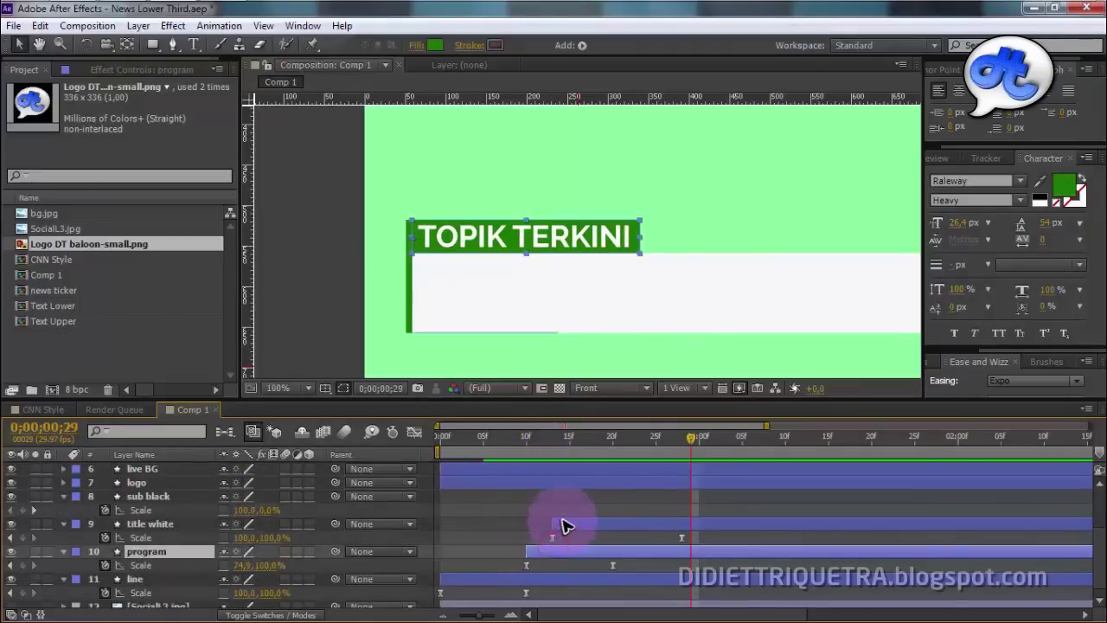
left_click(562, 523)
left_click_drag(557, 440, 563, 447)
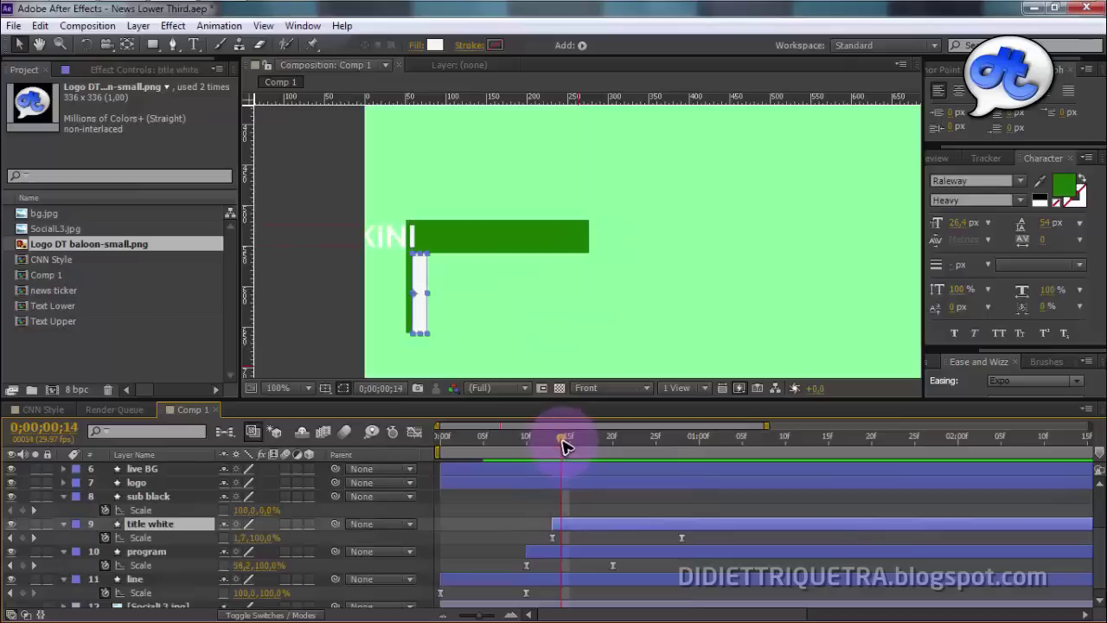
scroll(562, 469, "up", 2)
scroll(493, 482, "up", 1)
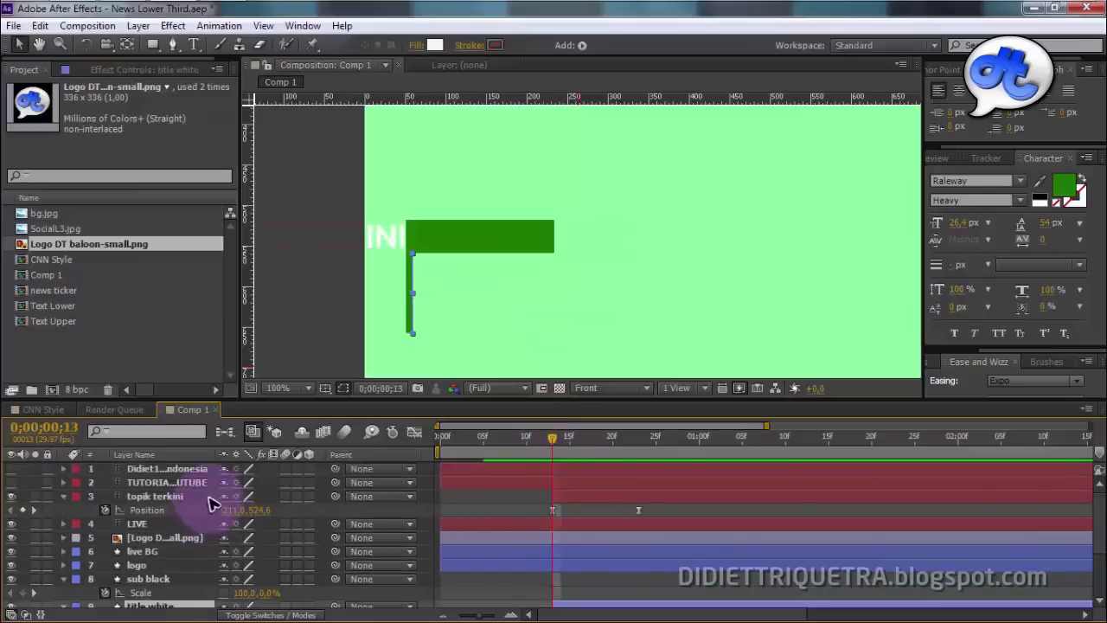
- Show the second text layer, start it later, and shift its title text slightly left
left_click(173, 482)
left_click(11, 483)
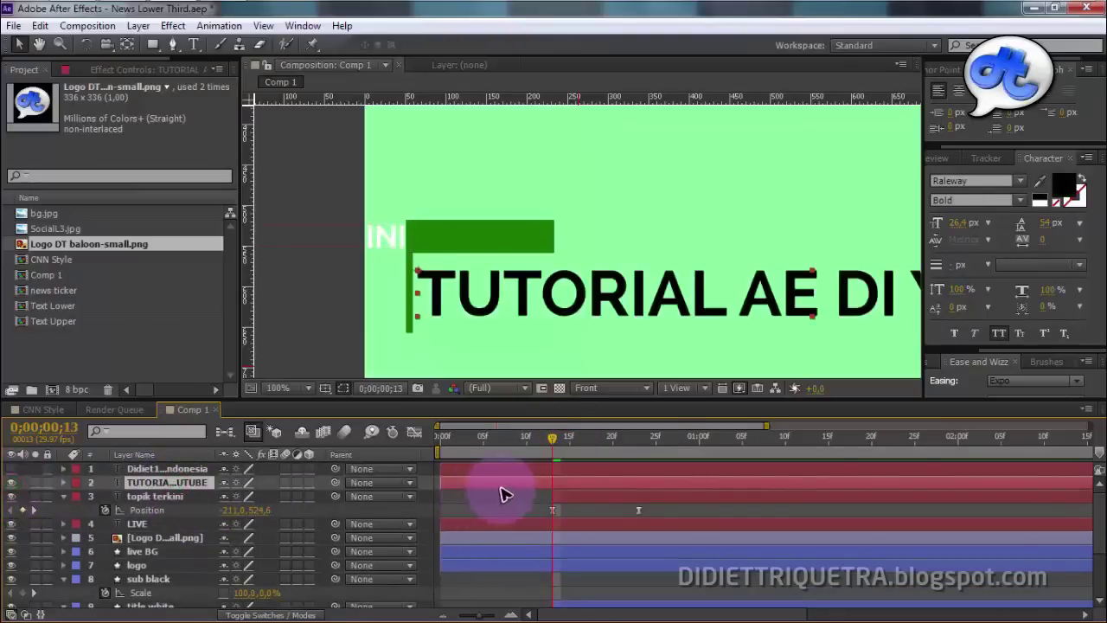
left_click_drag(508, 490, 584, 493)
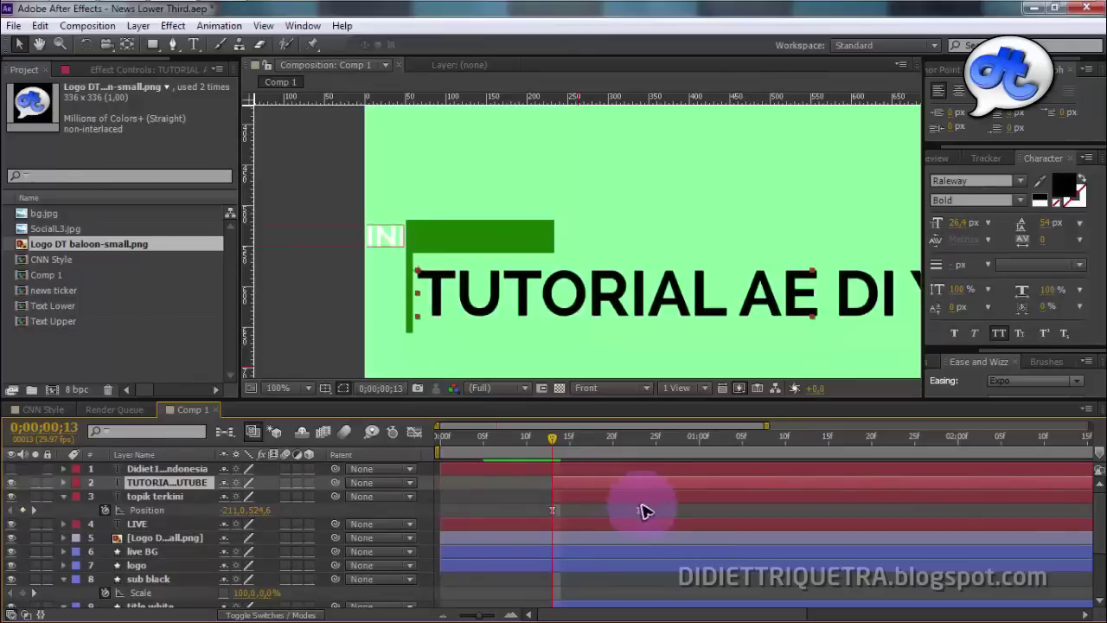
key("p")
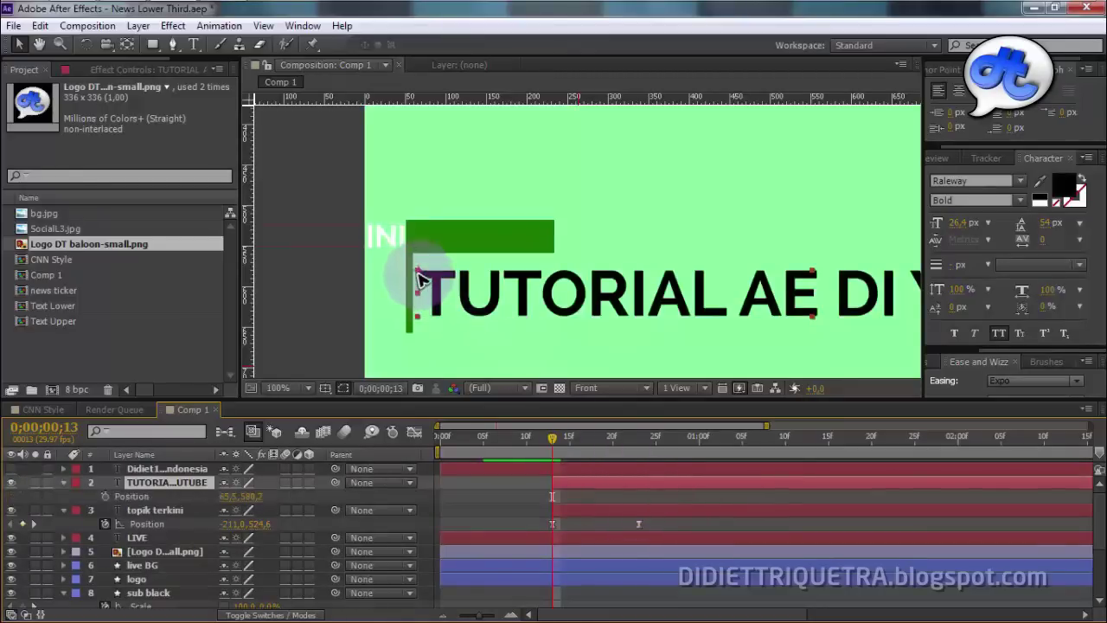
left_click(128, 44)
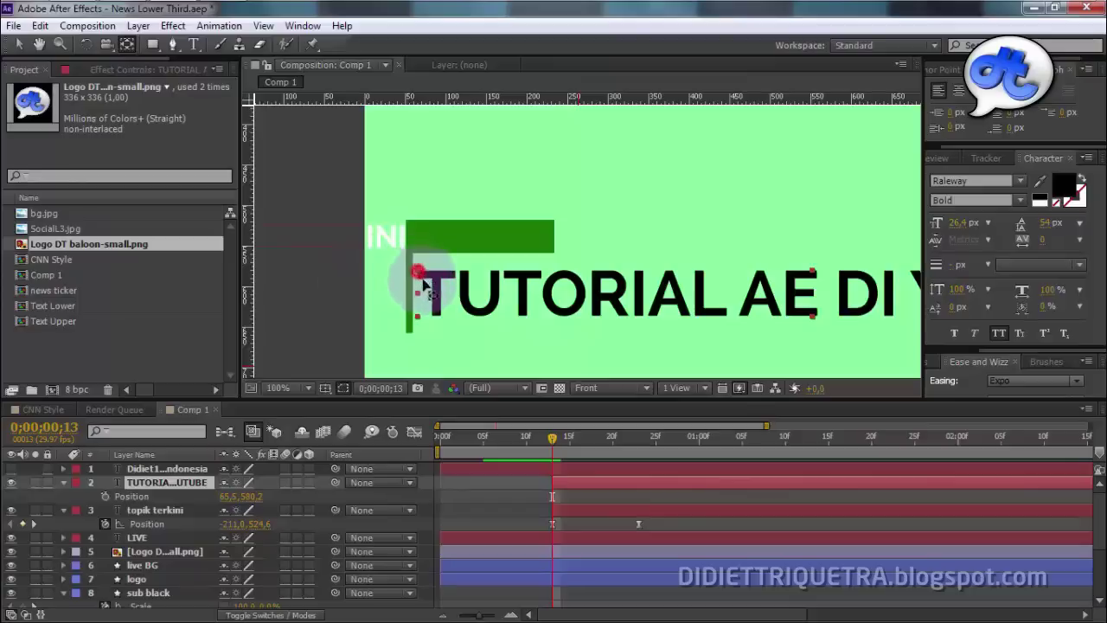
left_click_drag(418, 273, 411, 274)
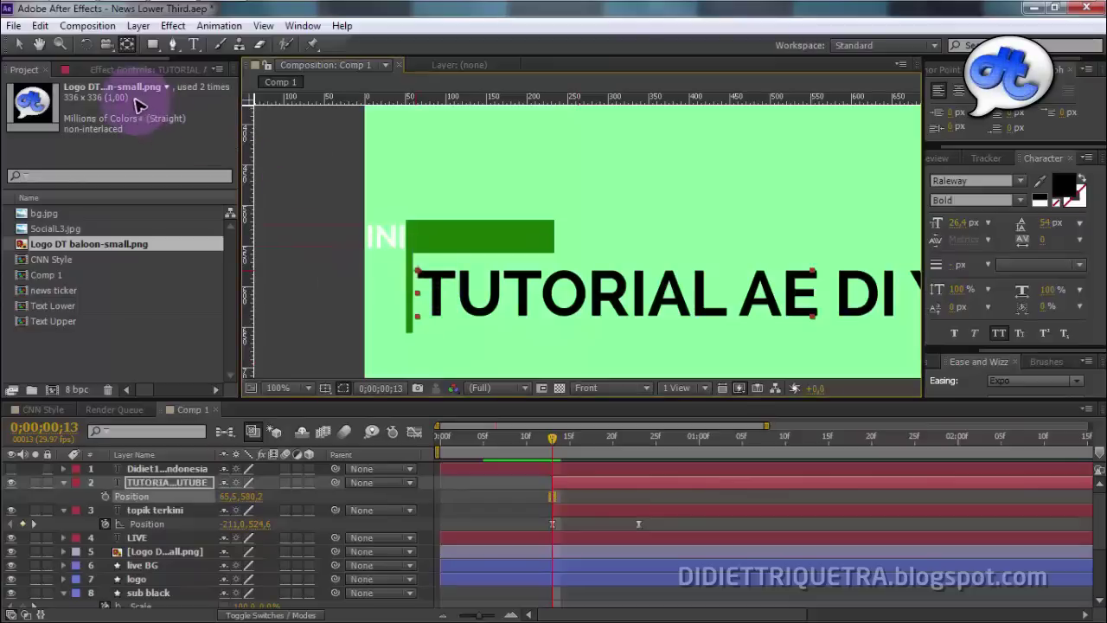
left_click(18, 44)
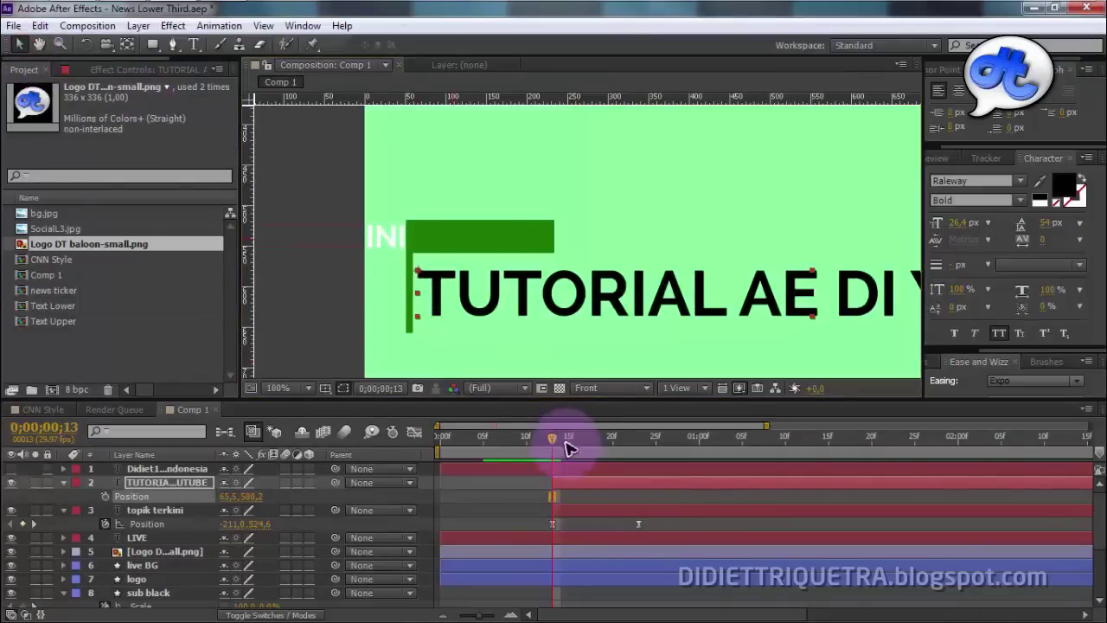
- Key the title's Position at the finished frame and push it off-screen left at the start
scroll(704, 516, "down", 3)
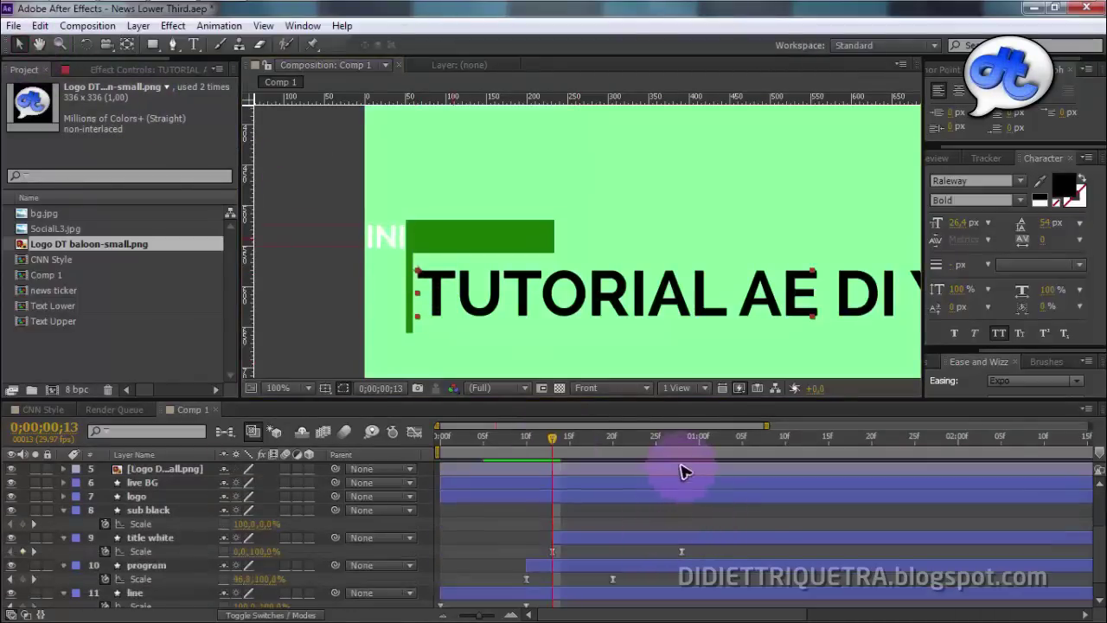
left_click(682, 437)
scroll(660, 506, "up", 3)
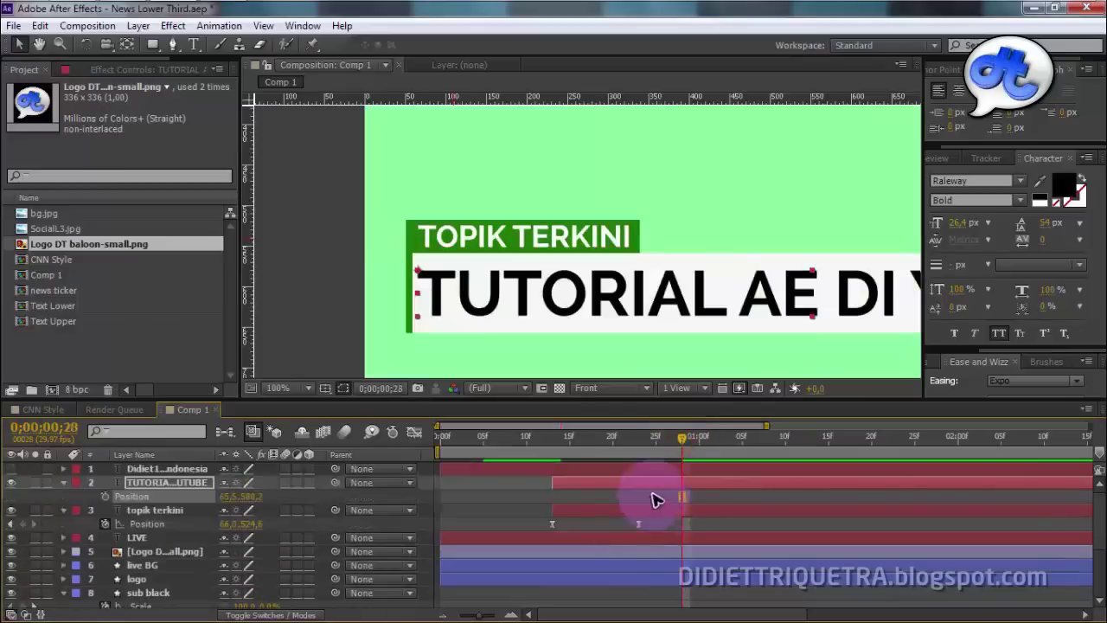
left_click(123, 495)
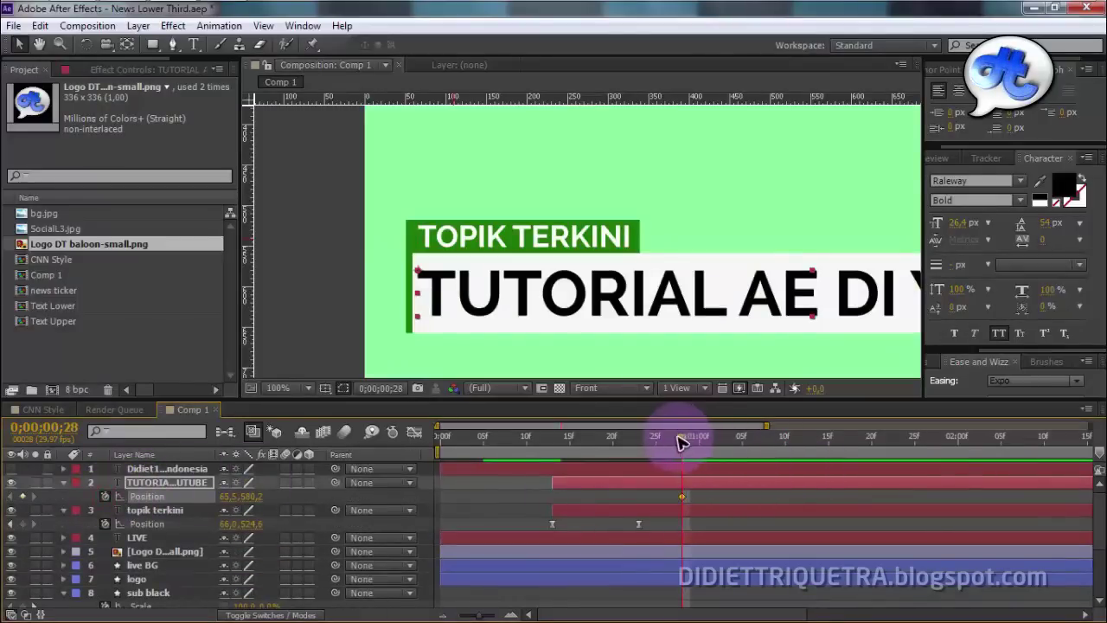
left_click_drag(681, 438, 558, 456)
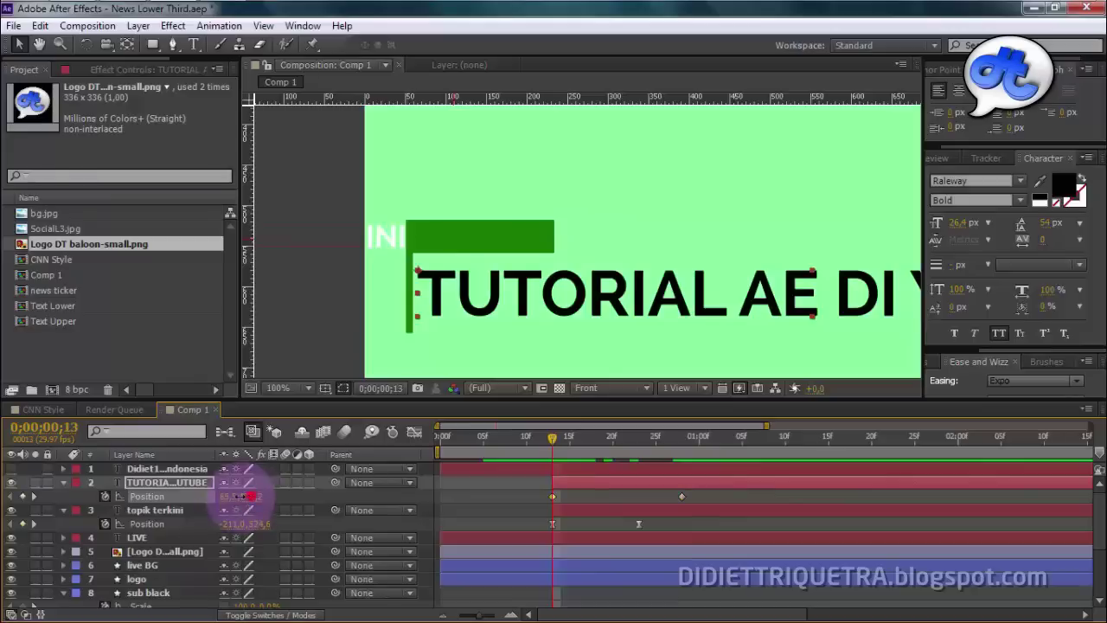
left_click_drag(251, 496, 205, 496)
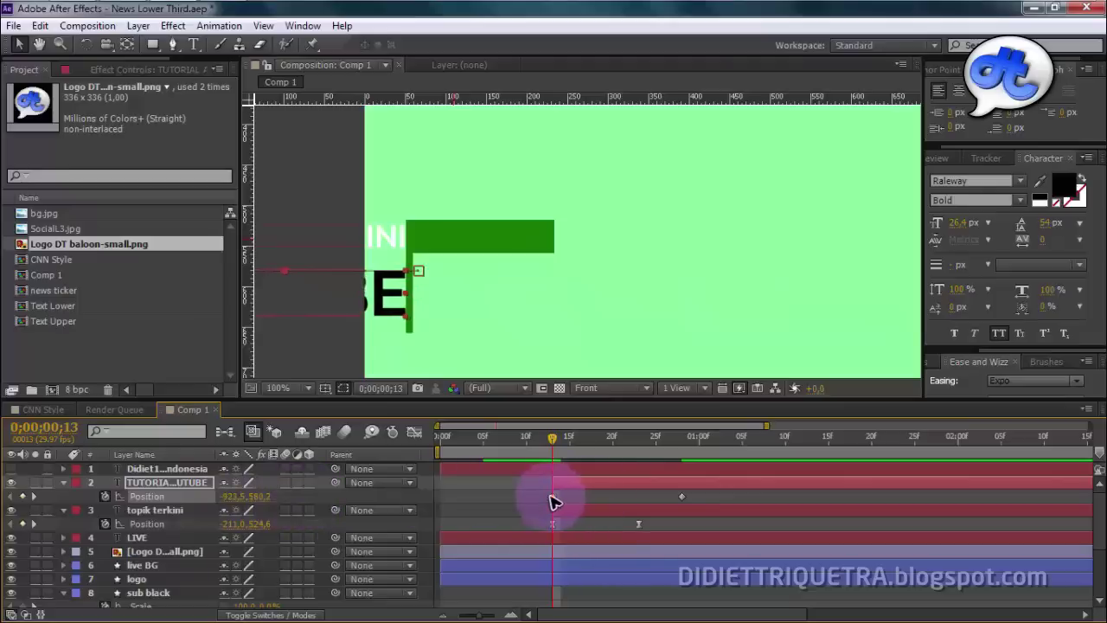
- Easy Ease both title Position keyframes and reshape the speed curve to start fast, settle slowly
mouse_move(537, 494)
left_mouse_down()
mouse_move(729, 507)
mouse_move(683, 500)
left_mouse_up()
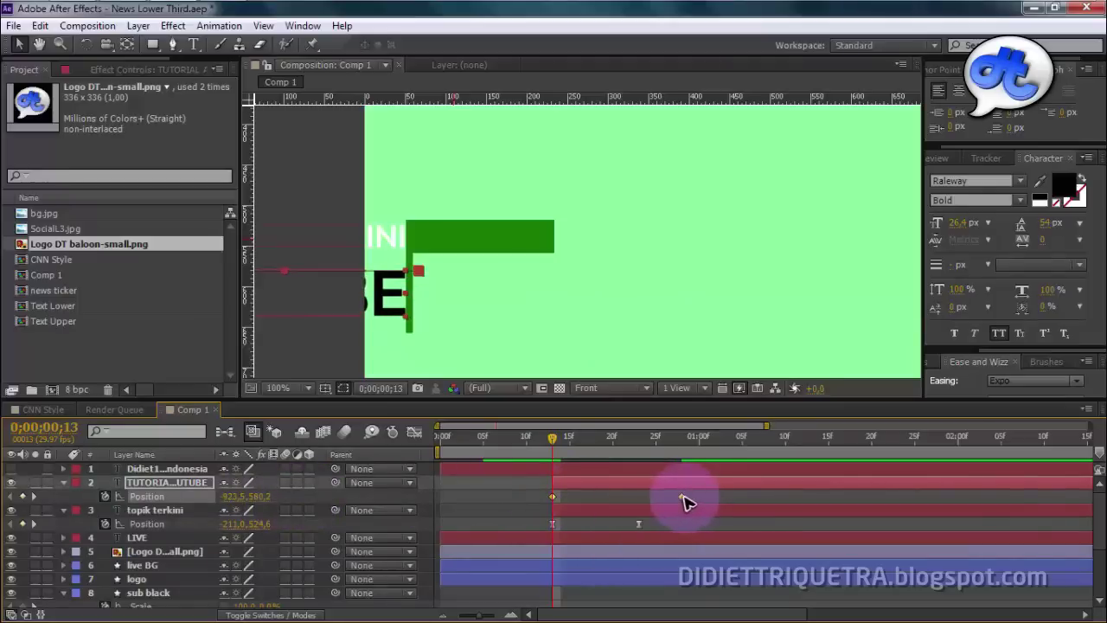
right_click(683, 500)
mouse_move(741, 479)
left_click(605, 378)
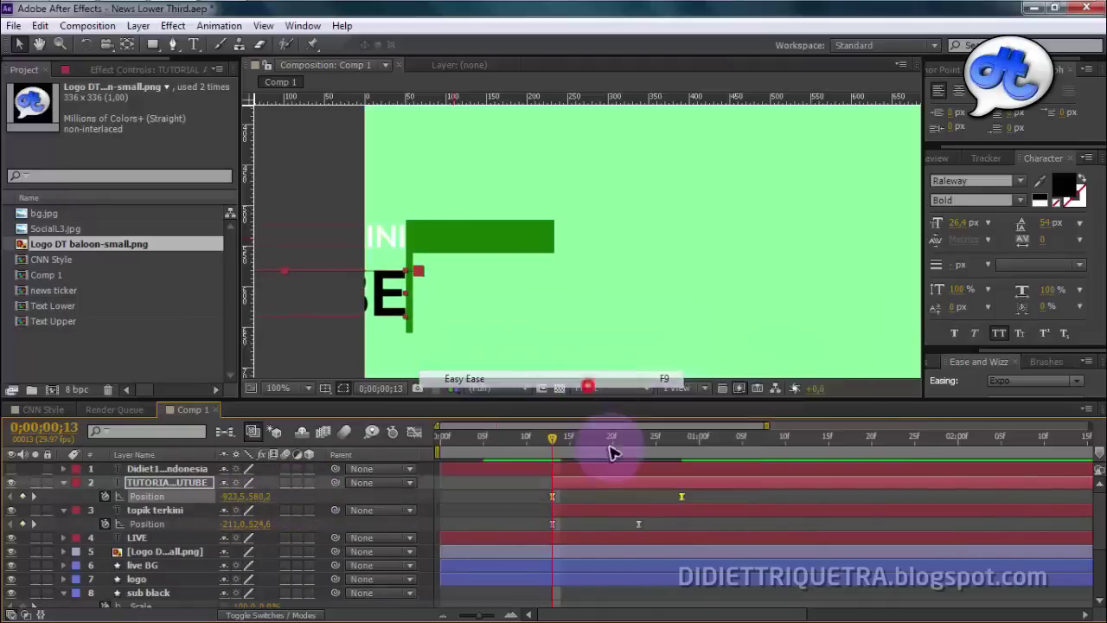
left_click(412, 431)
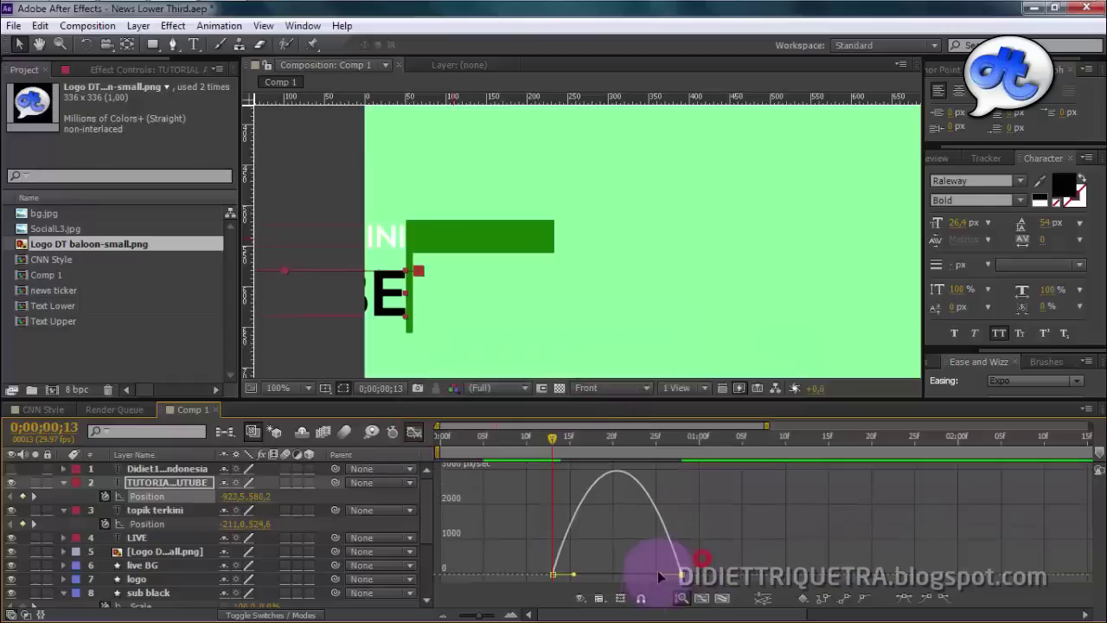
left_click_drag(661, 573, 545, 575)
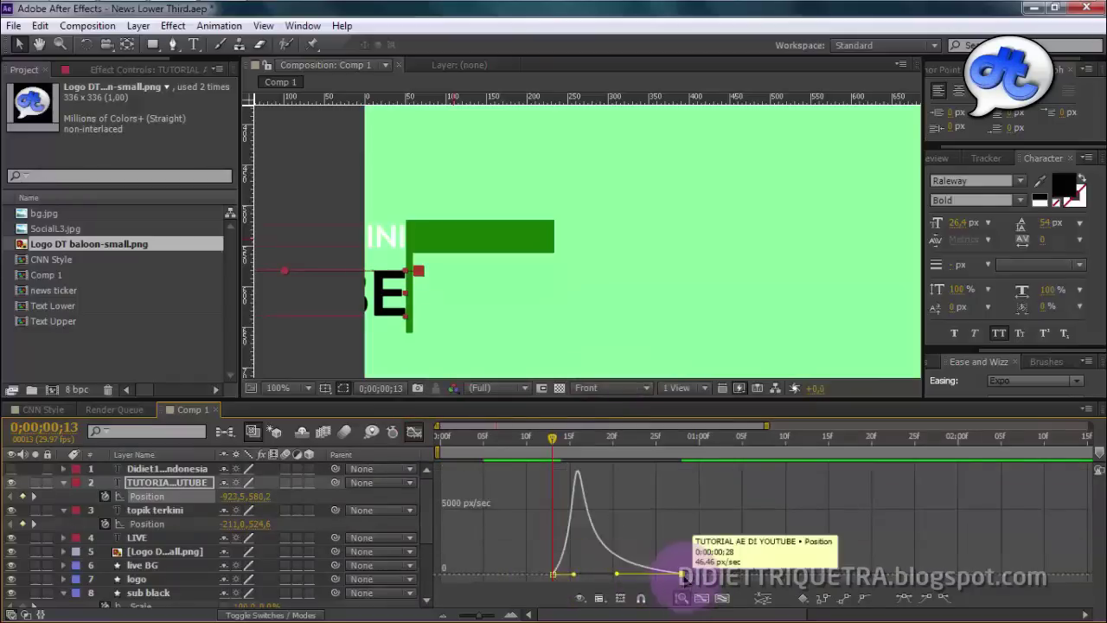
left_click(682, 596)
left_click(413, 433)
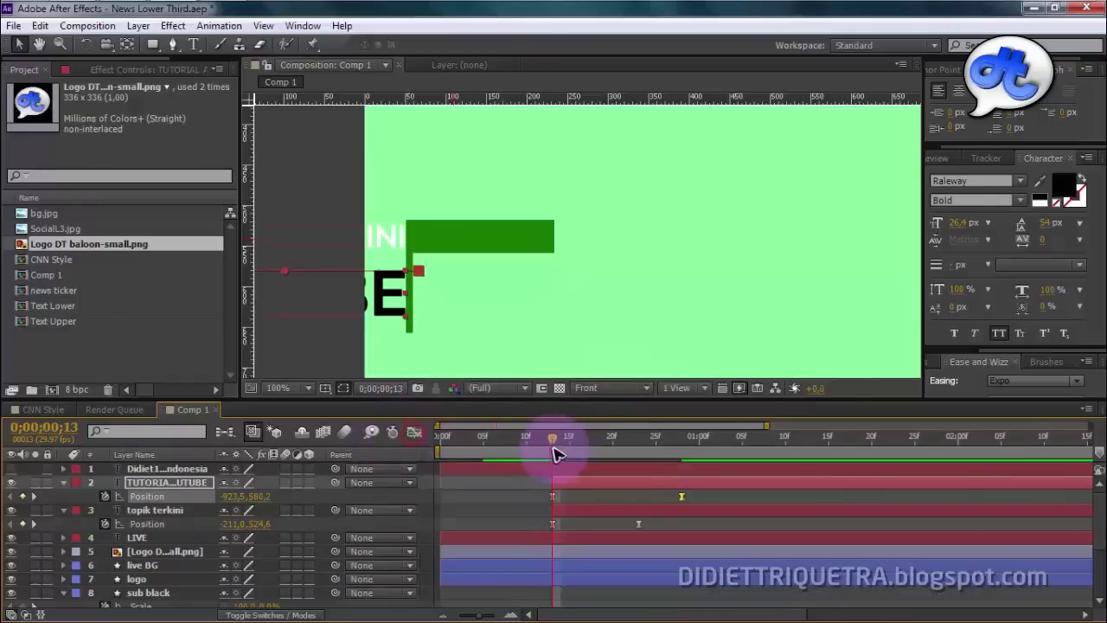
left_click_drag(553, 440, 538, 444)
key("space")
scroll(634, 366, "down", 1)
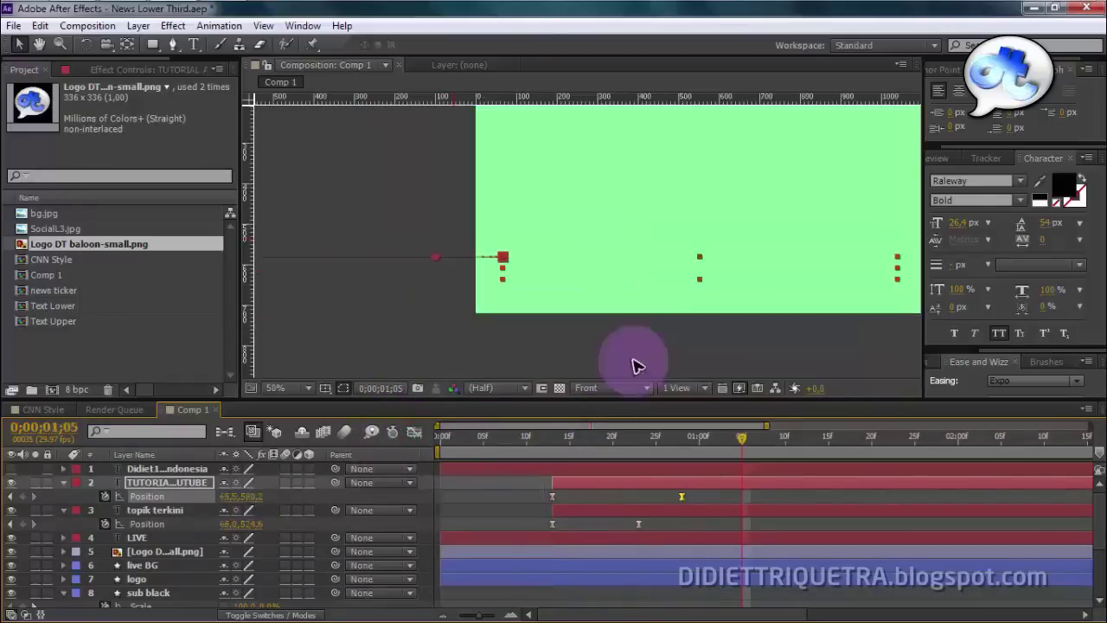
scroll(519, 349, "down", 1)
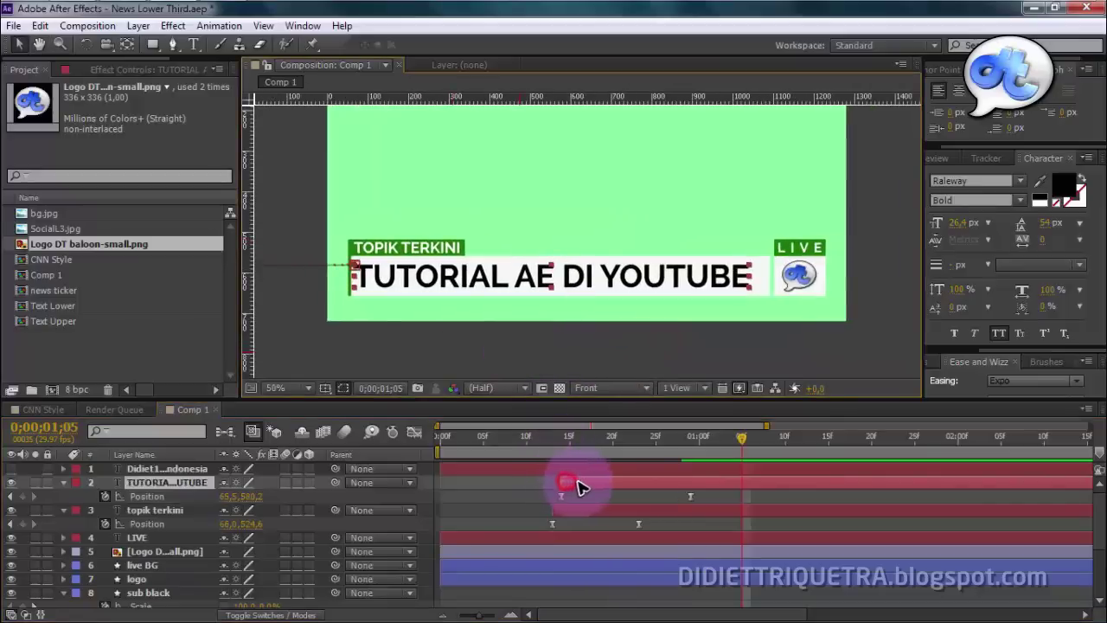
left_click(543, 439)
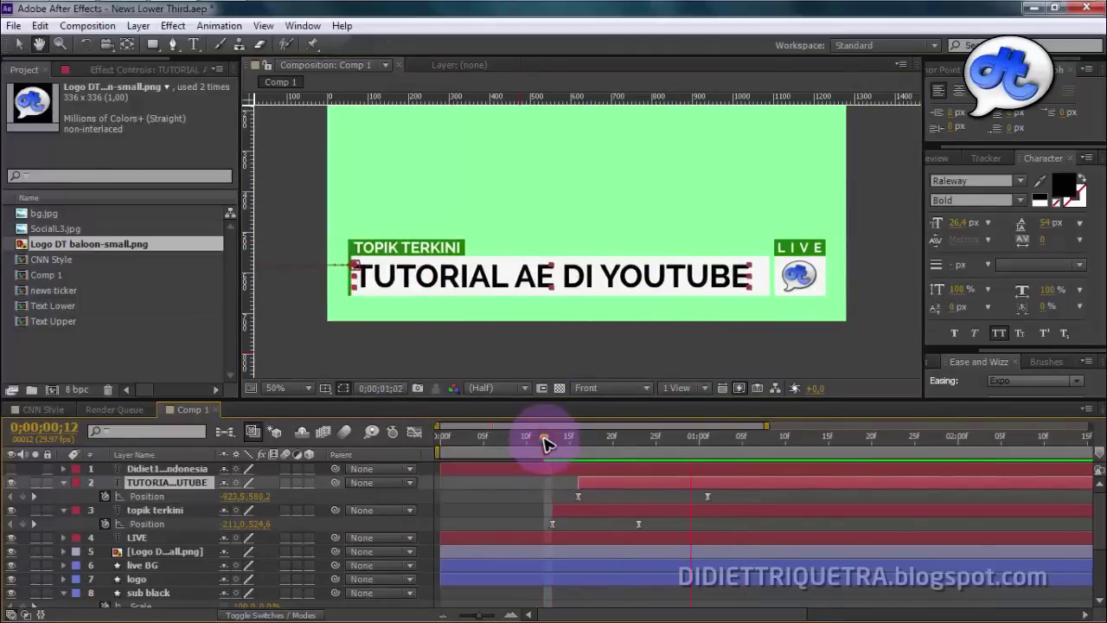
left_click(572, 471)
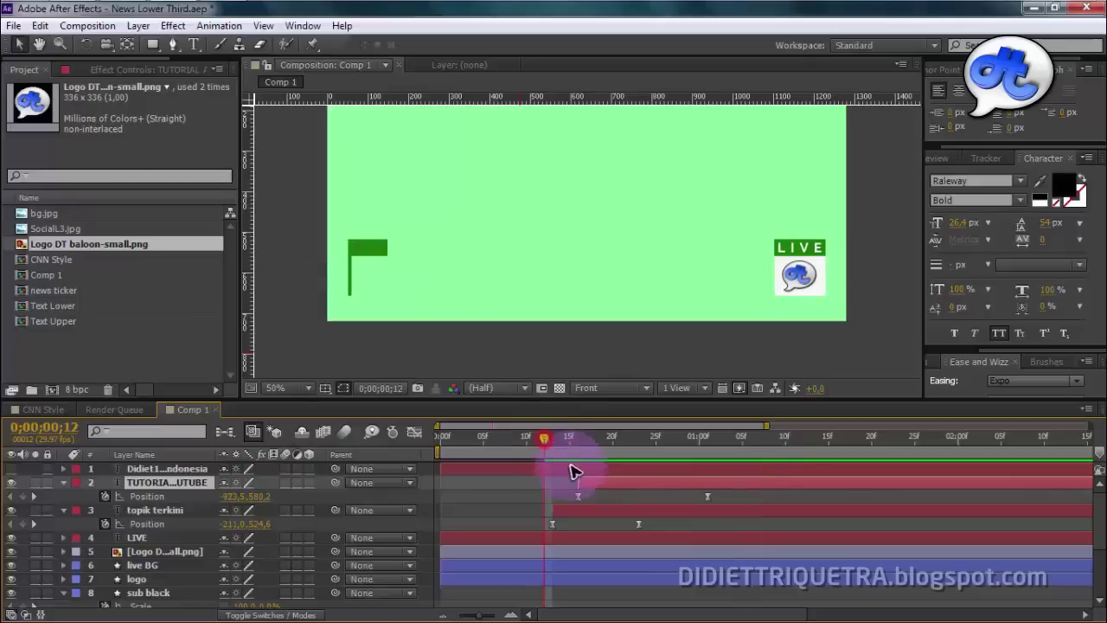
key("space")
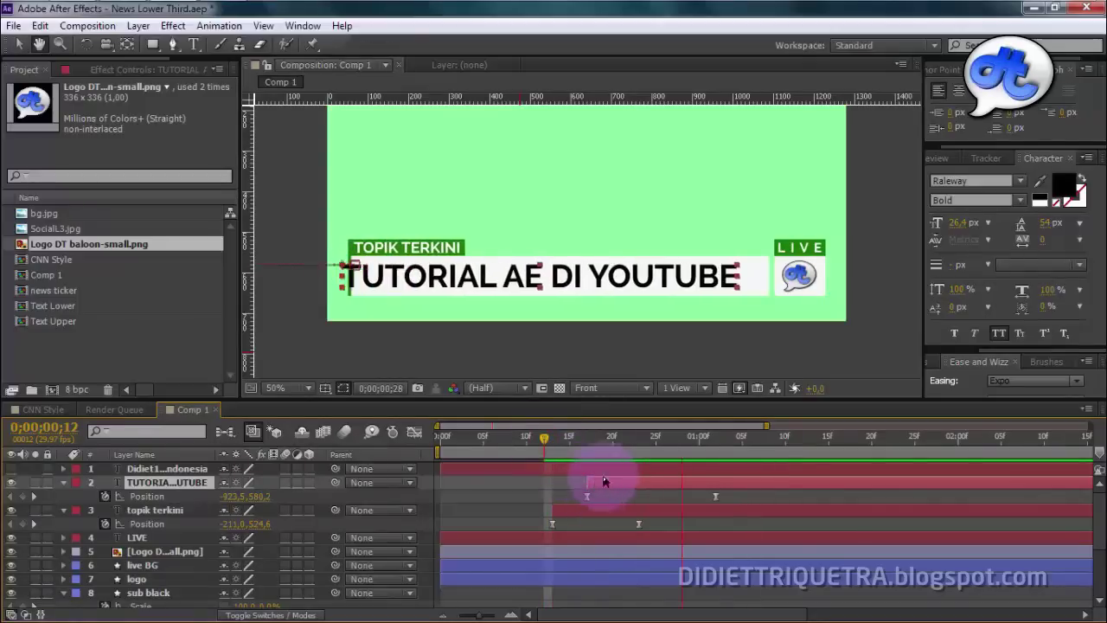
left_click(751, 357)
key("space")
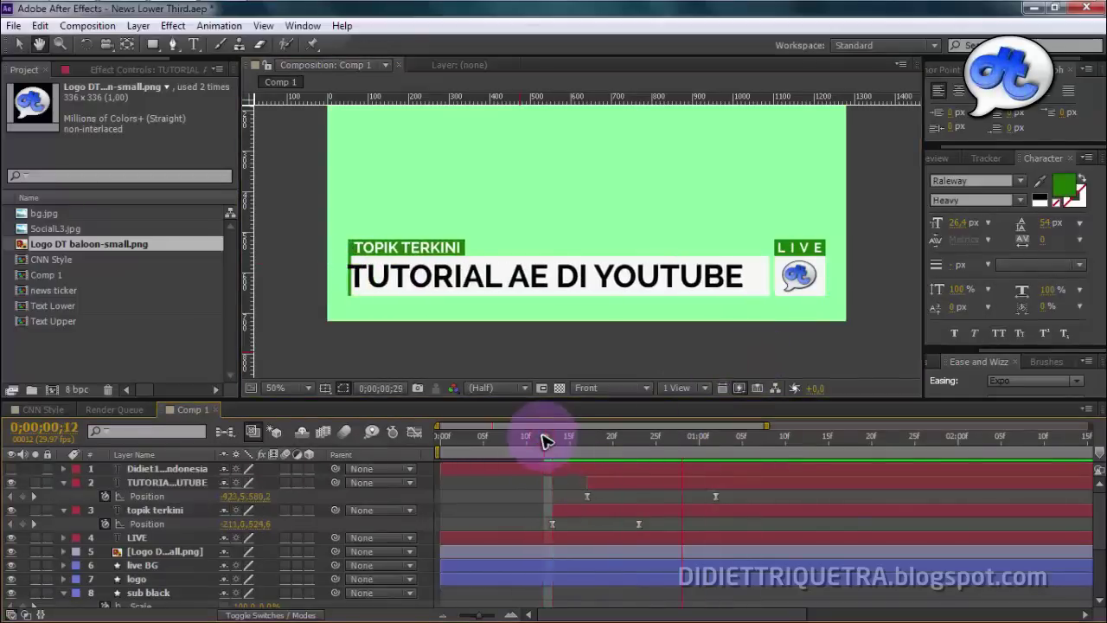
left_click(543, 440)
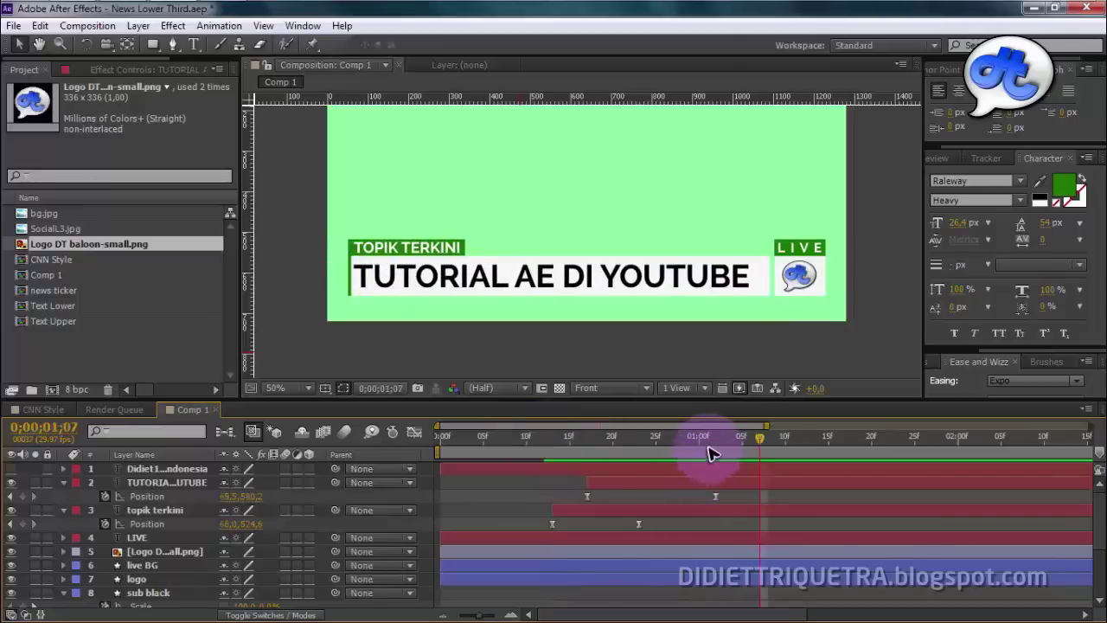
- Extend the preview range to four seconds and move the sub black layer to start earlier
left_click_drag(707, 450, 744, 447)
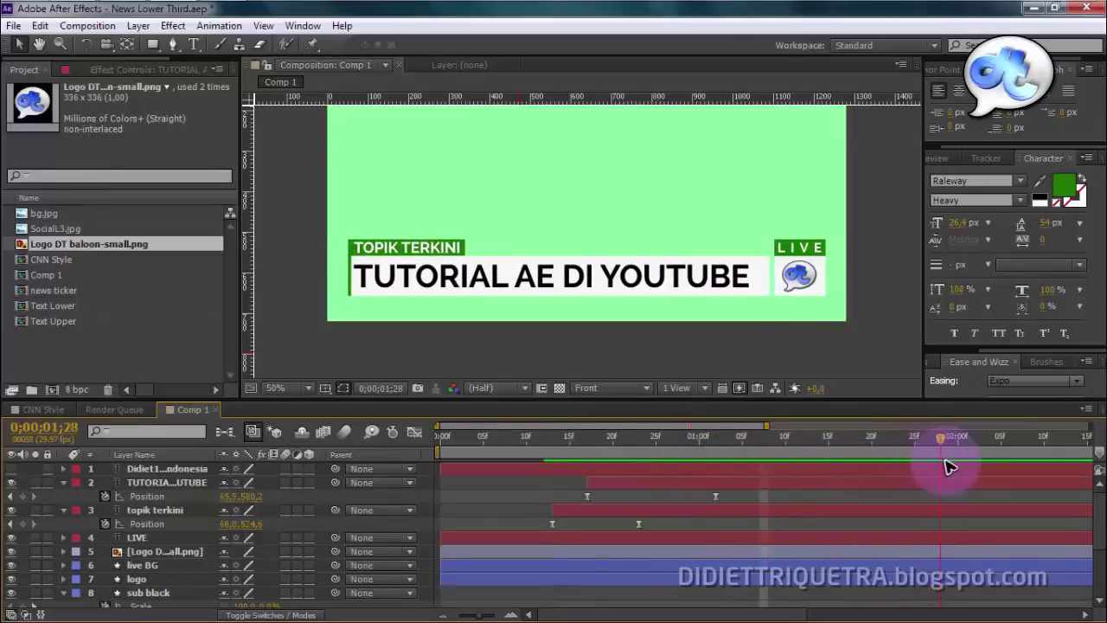
left_click_drag(768, 426, 989, 426)
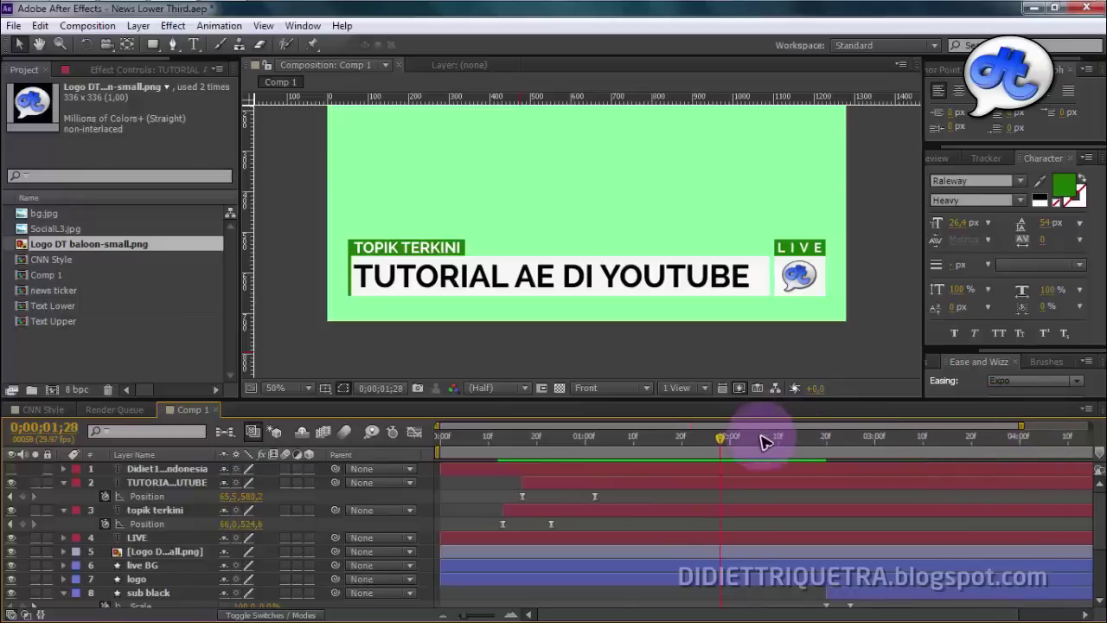
mouse_move(720, 443)
left_mouse_down()
mouse_move(852, 448)
mouse_move(744, 458)
left_mouse_up()
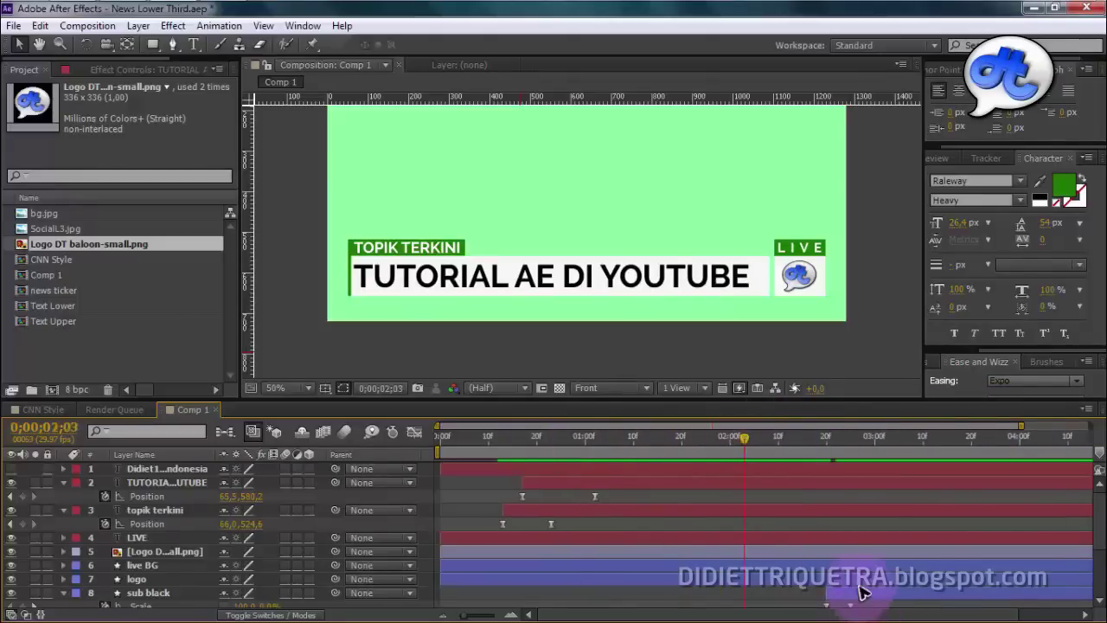
left_click_drag(860, 591, 770, 595)
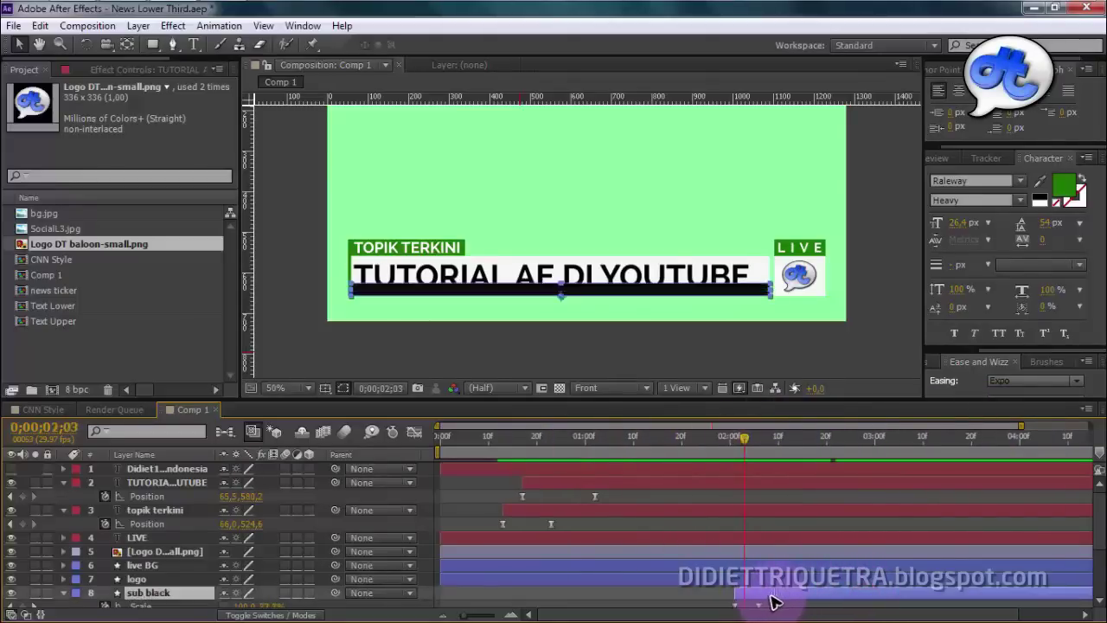
left_click(727, 444)
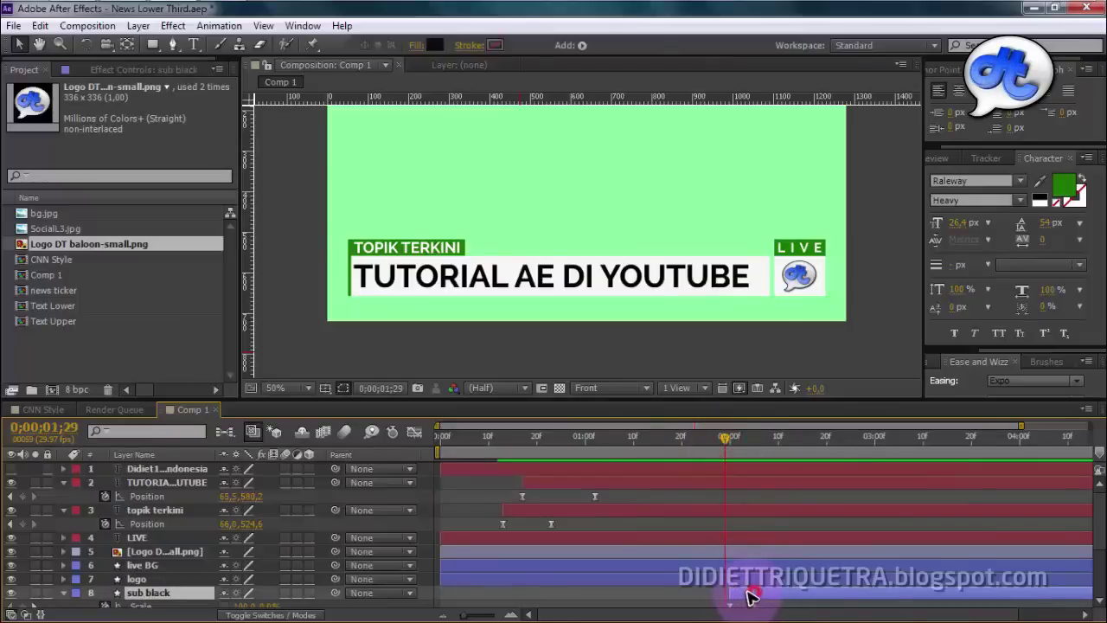
left_click_drag(750, 597, 744, 596)
left_click_drag(726, 441, 741, 443)
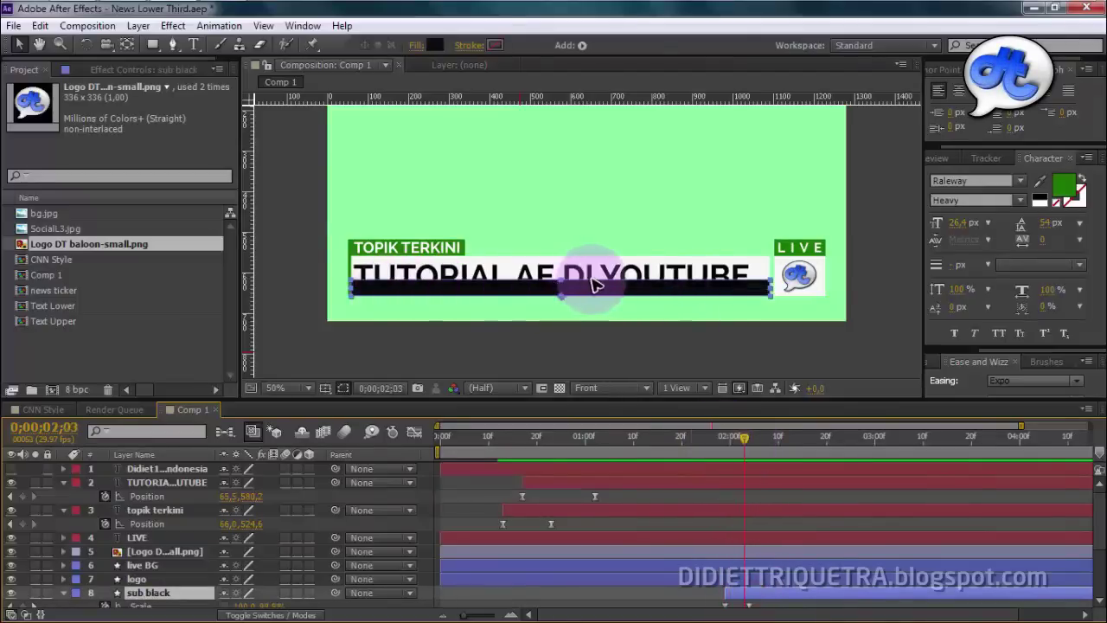
- Go to 0;00;02;01, where the black bar shows under the title, and select the large title layer
scroll(425, 288, "up", 2)
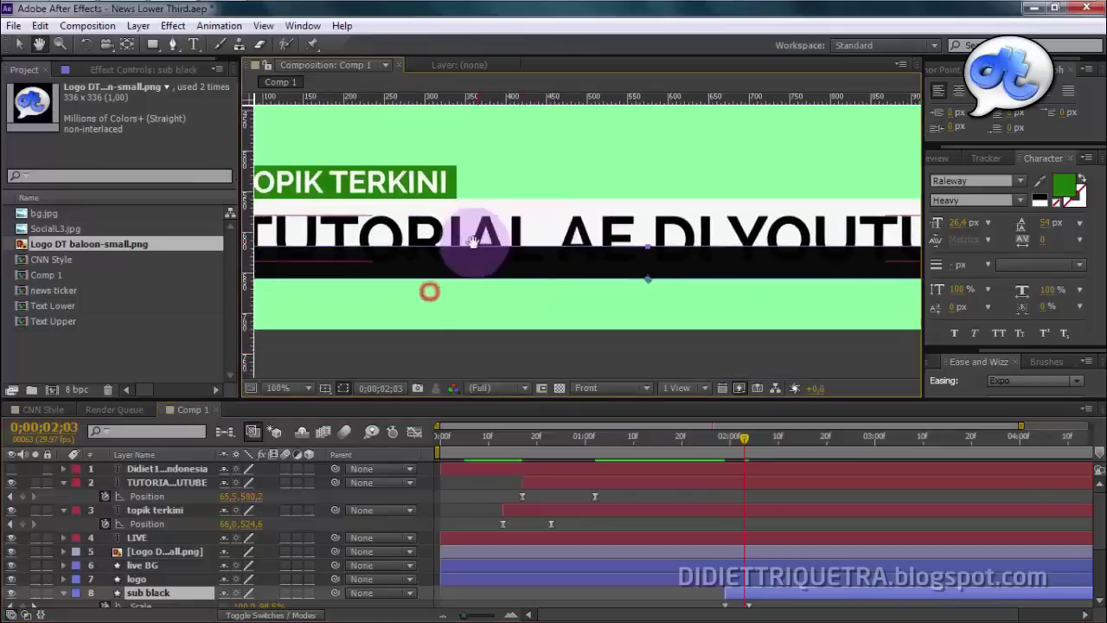
key("v")
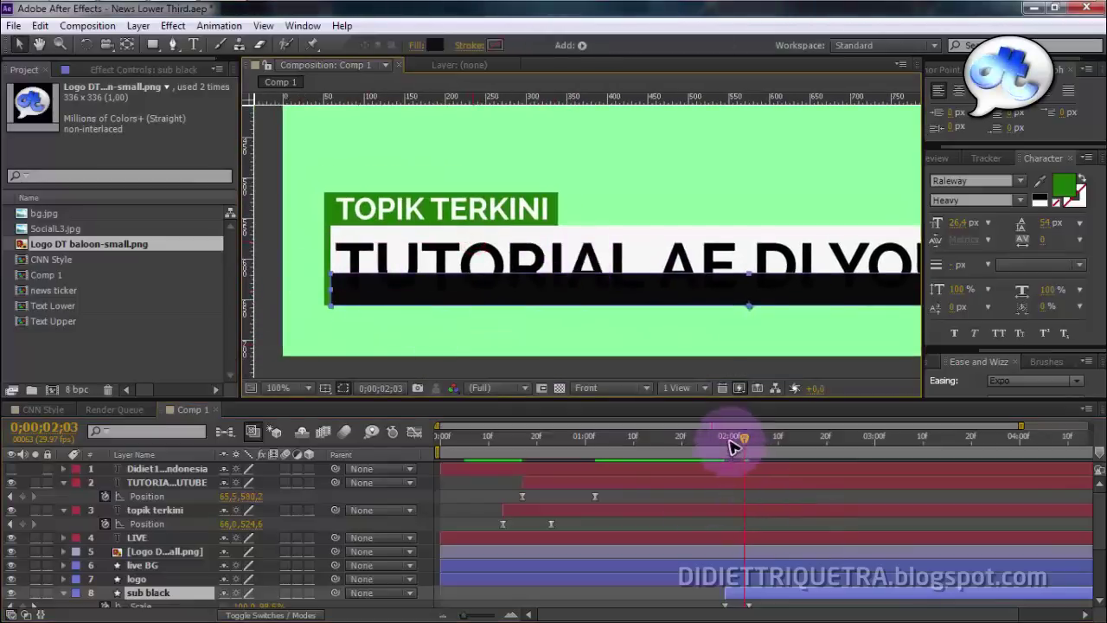
left_click(730, 438)
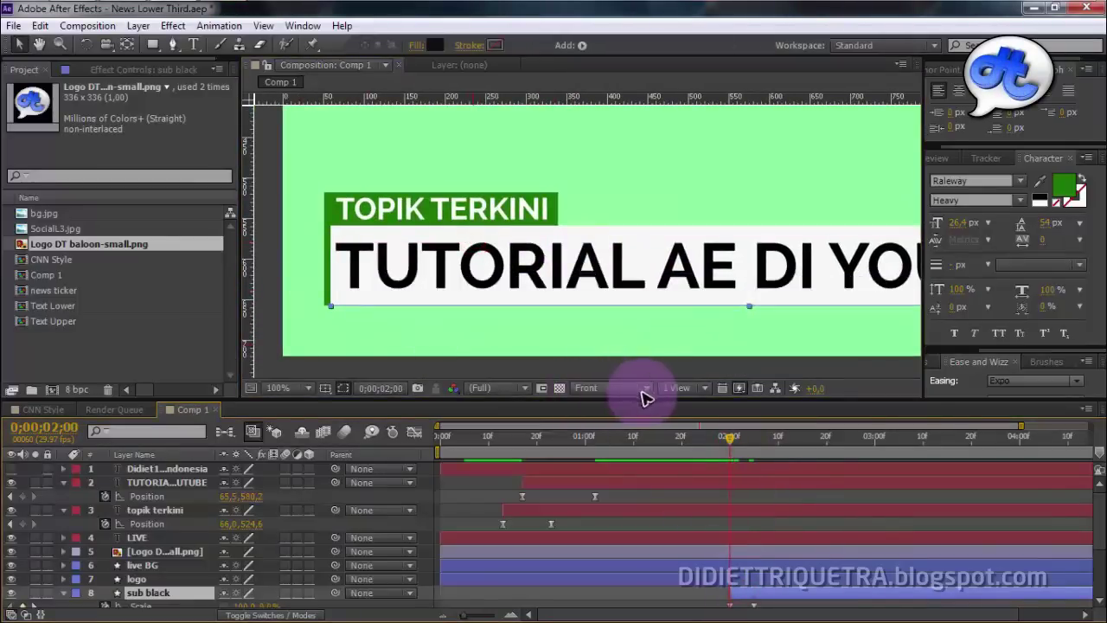
left_click_drag(729, 438, 733, 441)
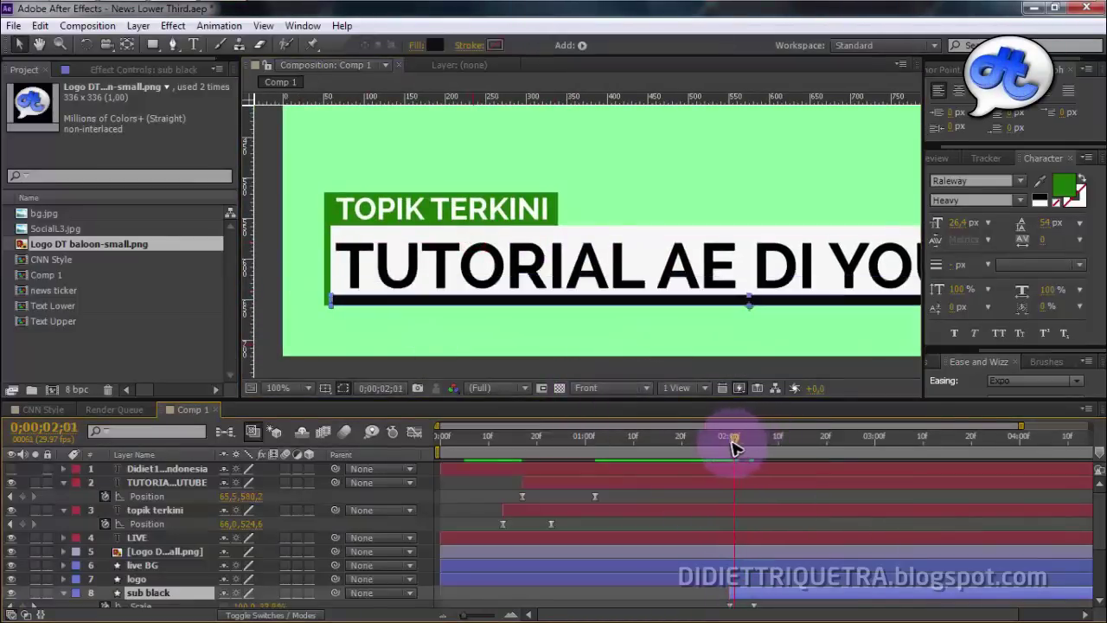
left_click(188, 481)
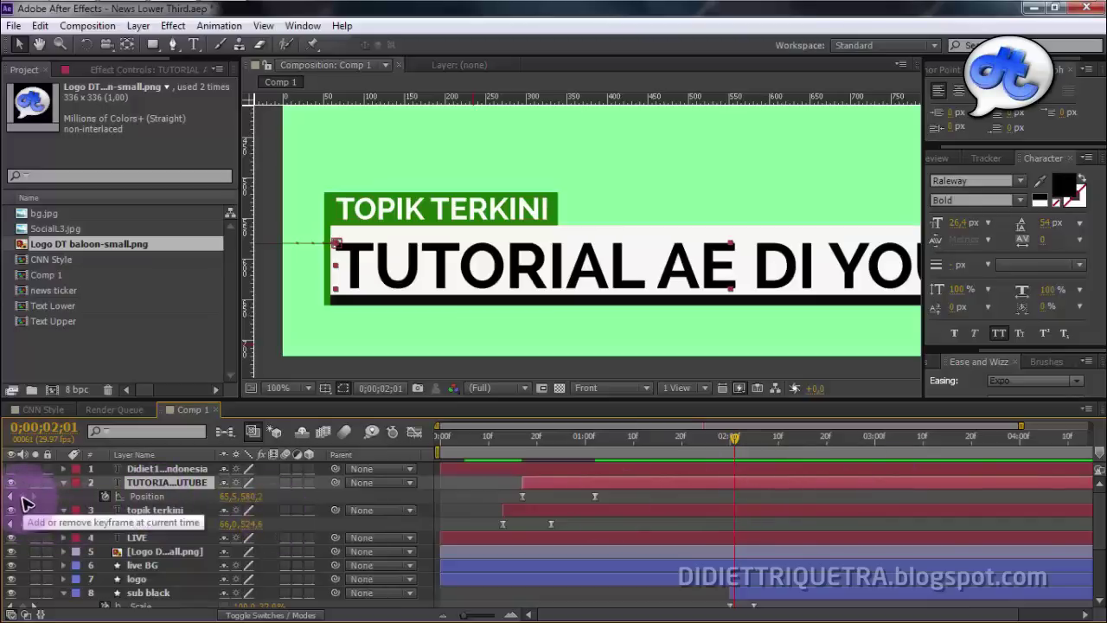
- Keyframe the title's Position at 0;00;02;00 and lower Y to about 568.3 at 0;00;02;05, then show Scale
left_click(22, 496)
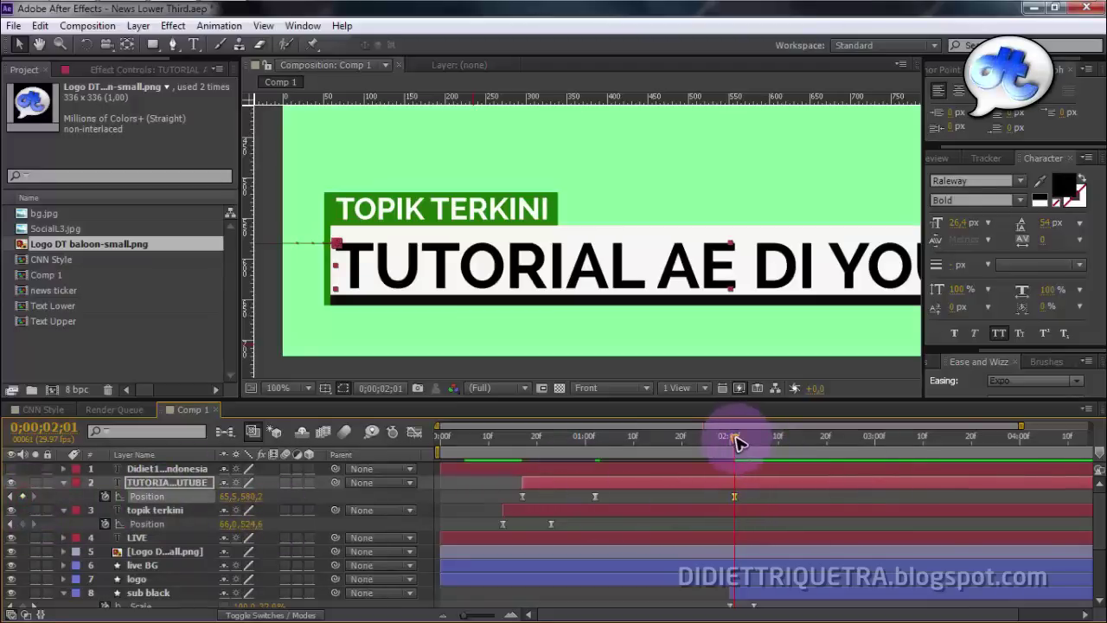
left_click_drag(735, 442, 729, 446)
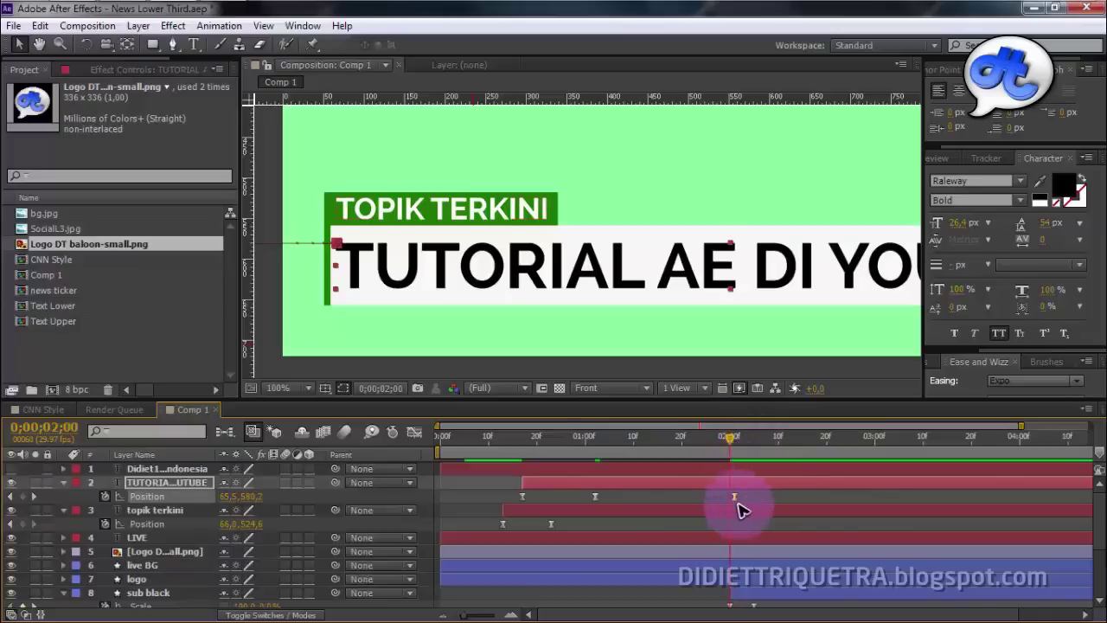
key("equal")
key("equal")
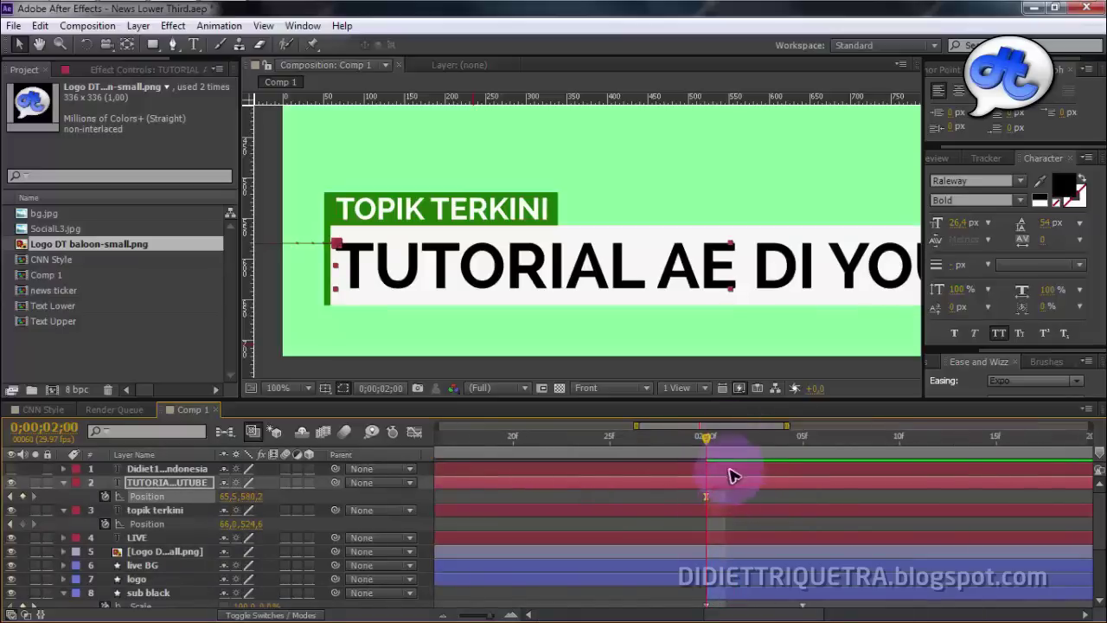
mouse_move(706, 443)
left_mouse_down()
mouse_move(764, 452)
mouse_move(799, 603)
left_mouse_up()
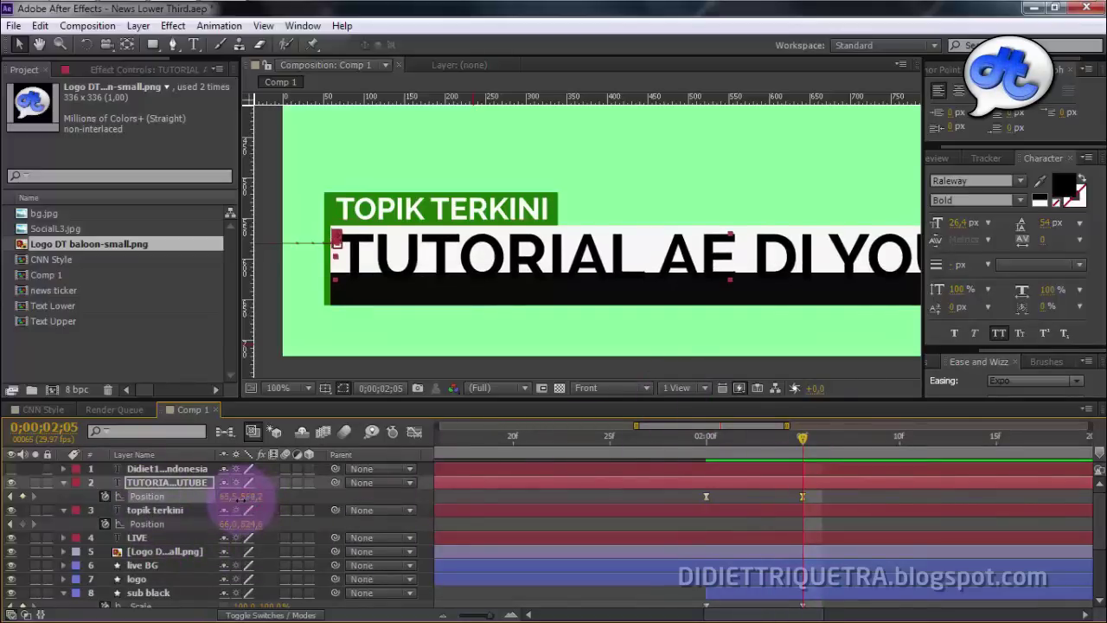
key("ctrl")
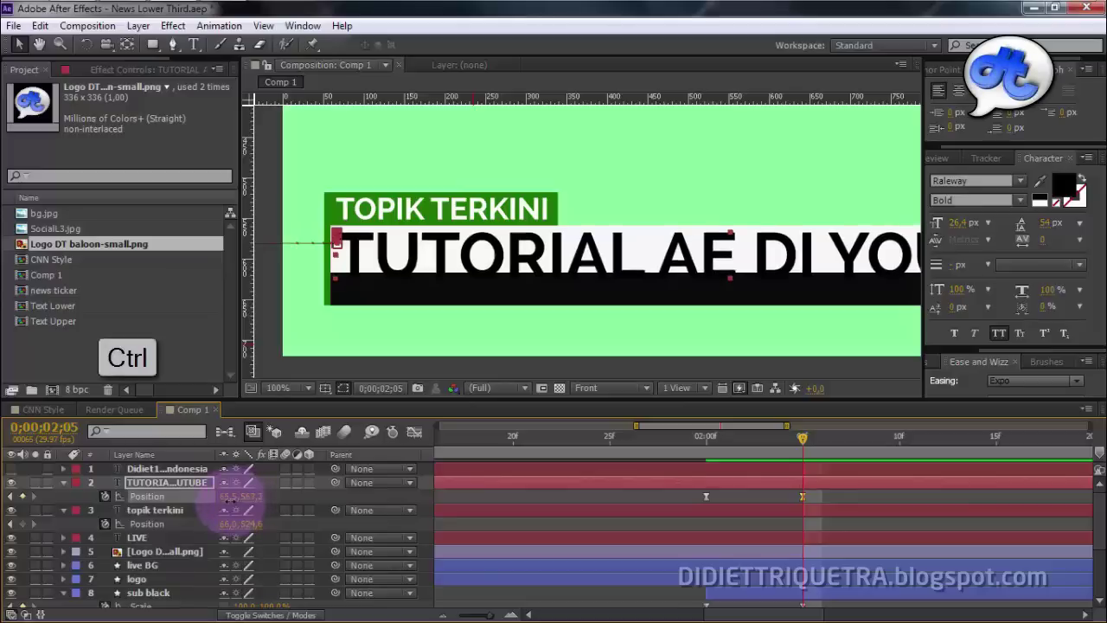
mouse_move(221, 500)
left_mouse_down()
mouse_move(222, 510)
mouse_move(155, 511)
left_mouse_up()
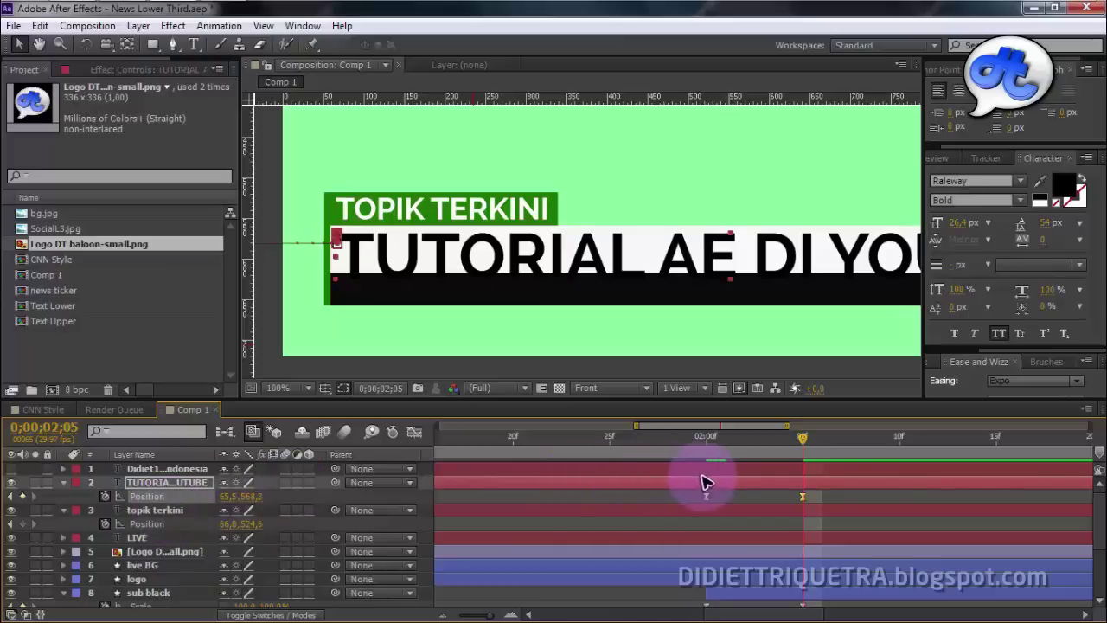
left_click(706, 441)
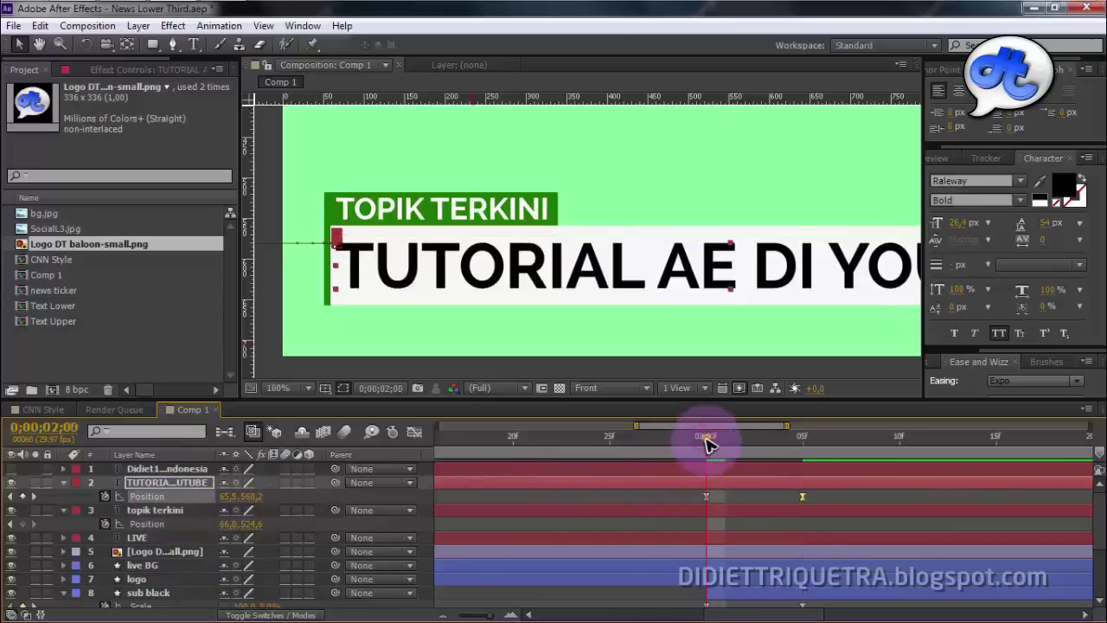
key("s")
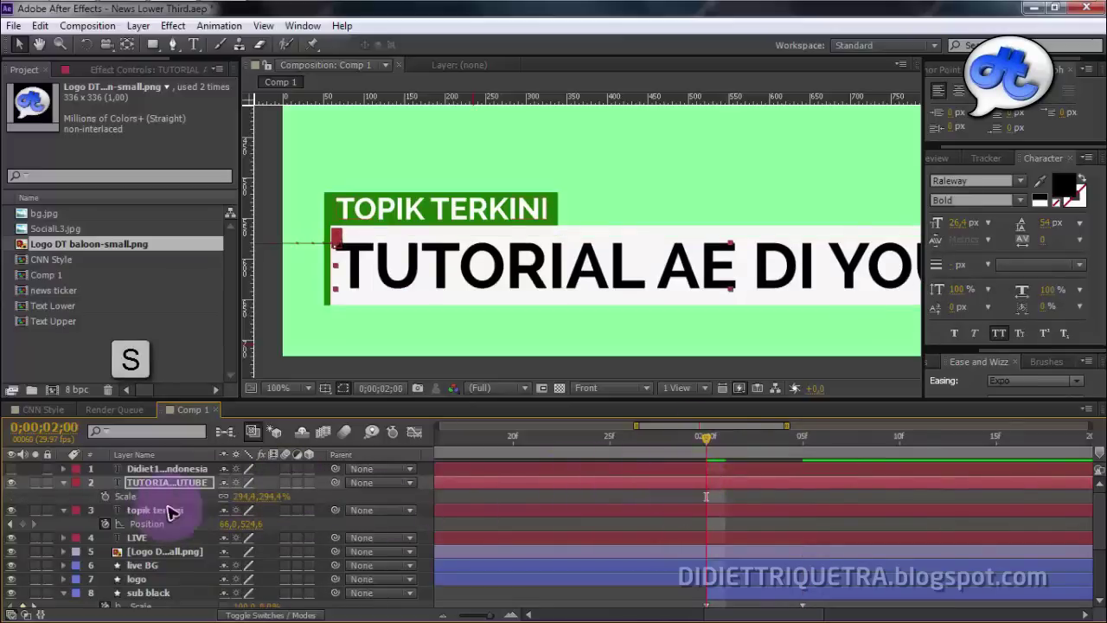
- Set the title's Scale to 210.7% at 0;00;02;05 and Easy Ease both Scale keyframes
left_click(803, 443)
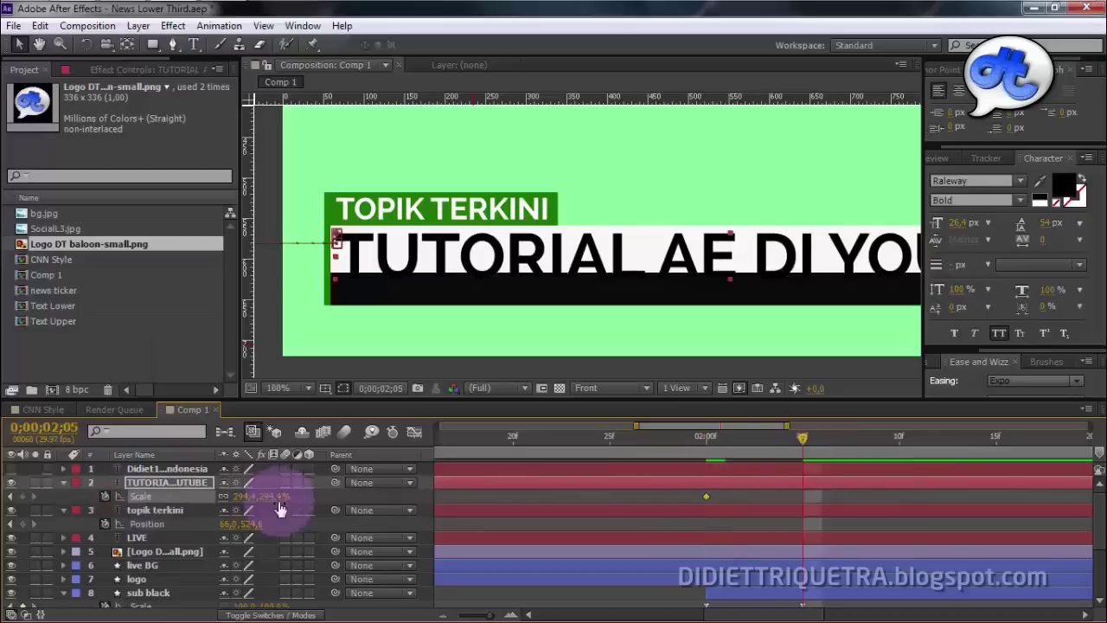
mouse_move(280, 498)
left_mouse_down()
mouse_move(199, 505)
mouse_move(216, 508)
left_mouse_up()
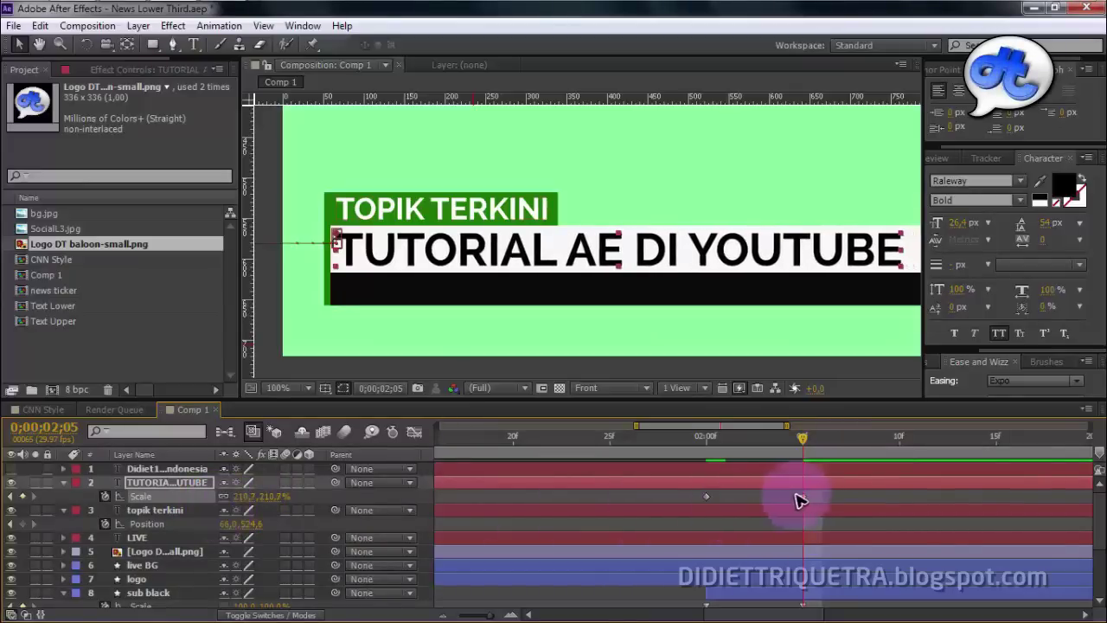
left_click_drag(834, 494, 725, 503)
right_click(706, 501)
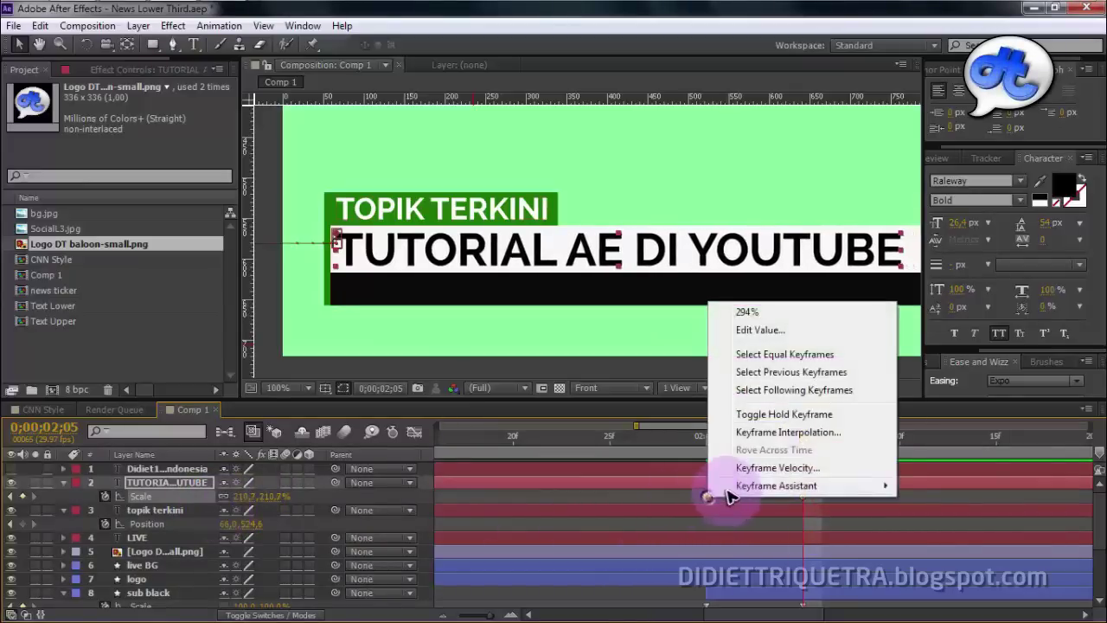
mouse_move(744, 485)
left_click(632, 383)
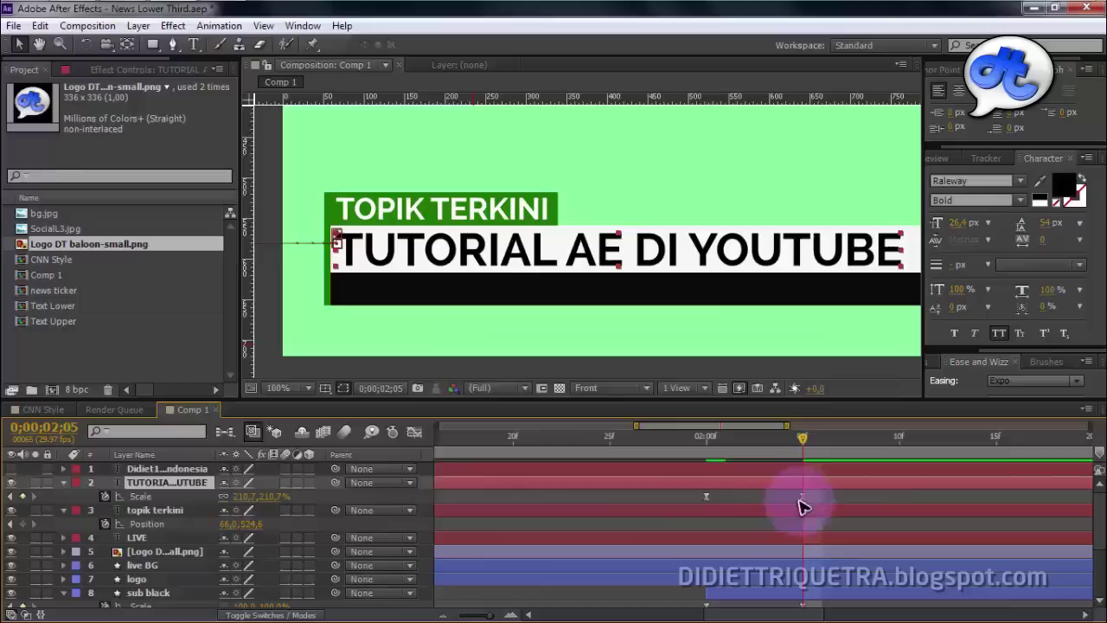
- Extend the ease on the final Scale keyframe in the speed graph and preview the shrink
left_click(414, 432)
left_click(414, 432)
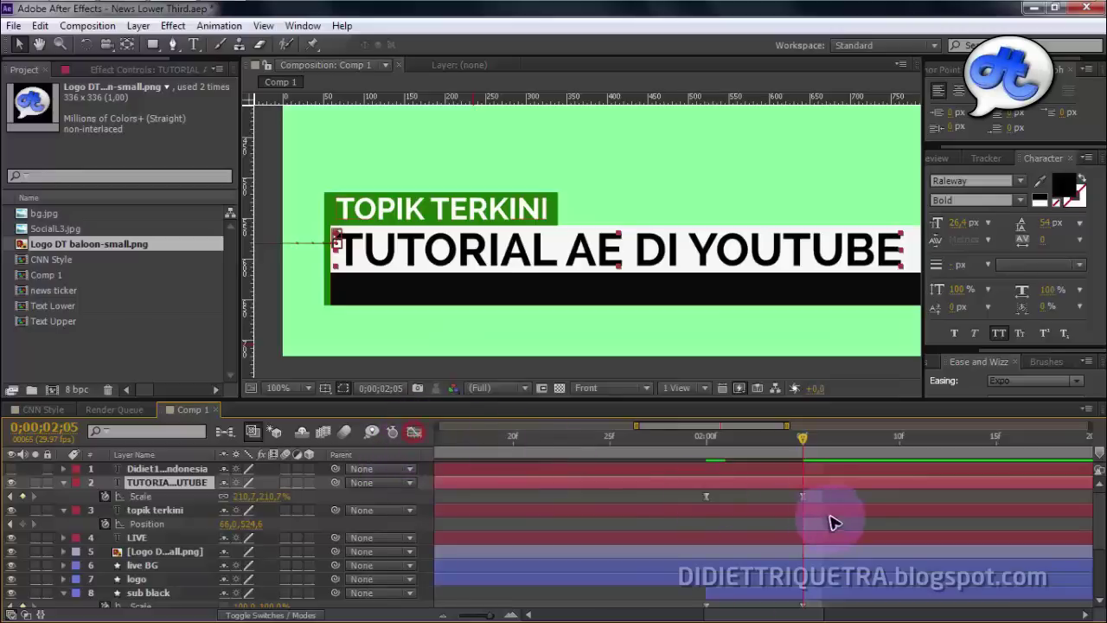
left_click_drag(951, 575, 683, 578)
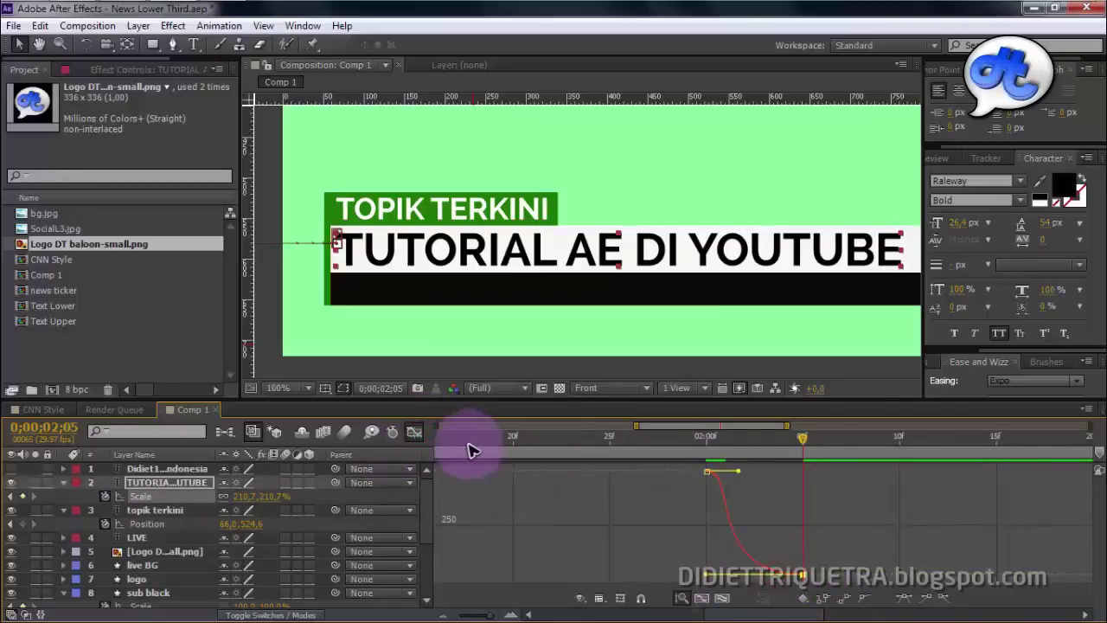
left_click(414, 432)
left_click(688, 440)
mouse_move(687, 443)
left_mouse_down()
mouse_move(676, 461)
mouse_move(781, 467)
mouse_move(630, 476)
left_mouse_up()
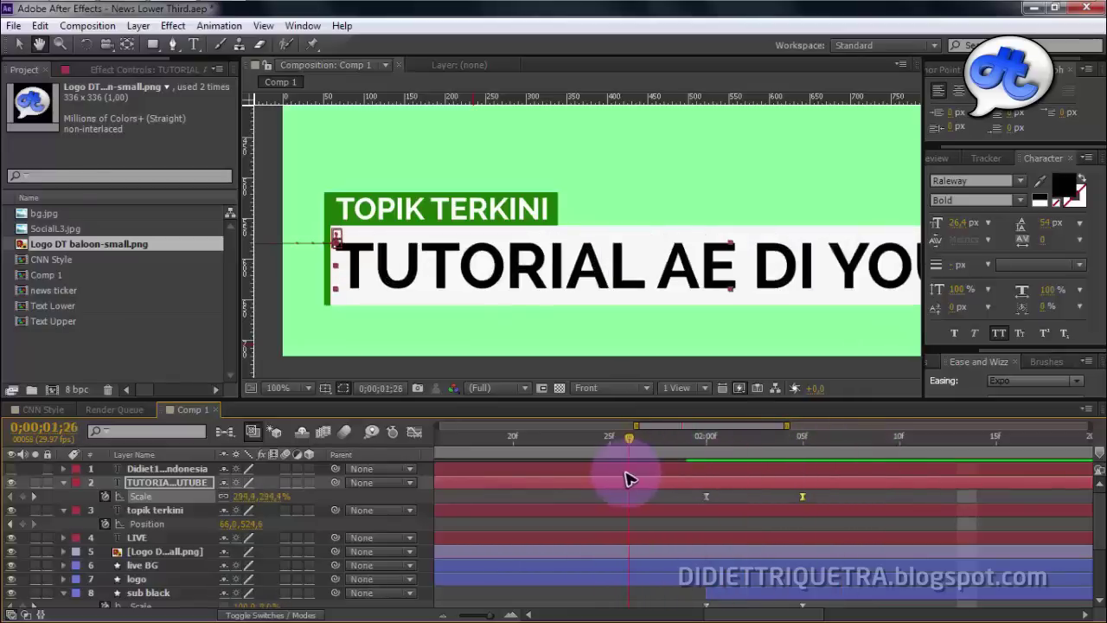
- Trim the presenter-name / YouTuber Indonesia subtitle layer to begin at 0;00;02;00 with Alt+[
left_click_drag(699, 443, 802, 448)
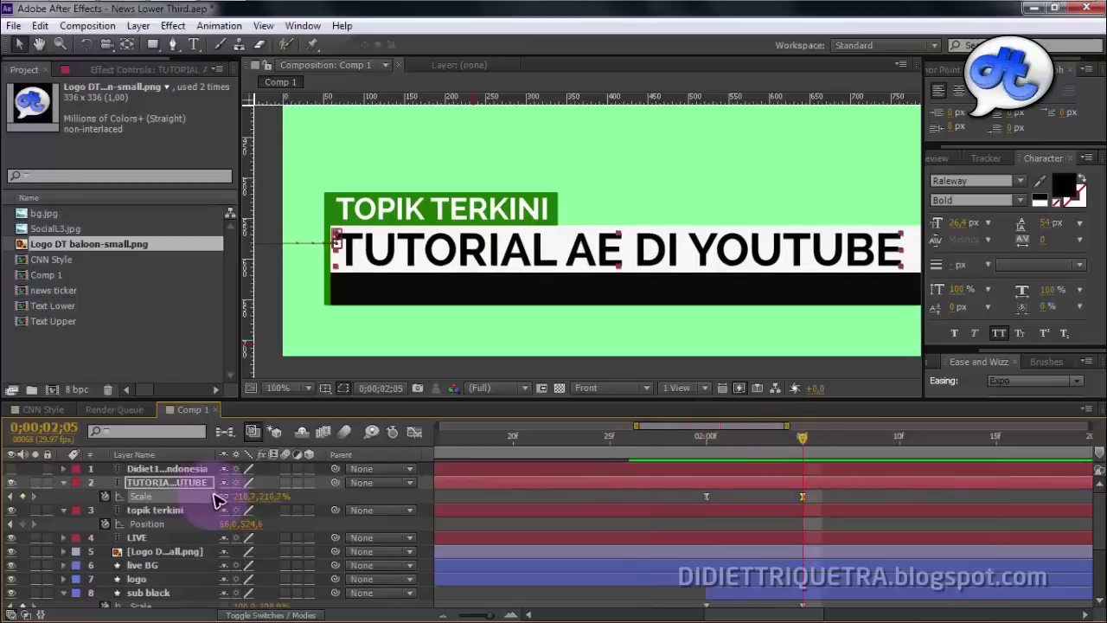
left_click(196, 468)
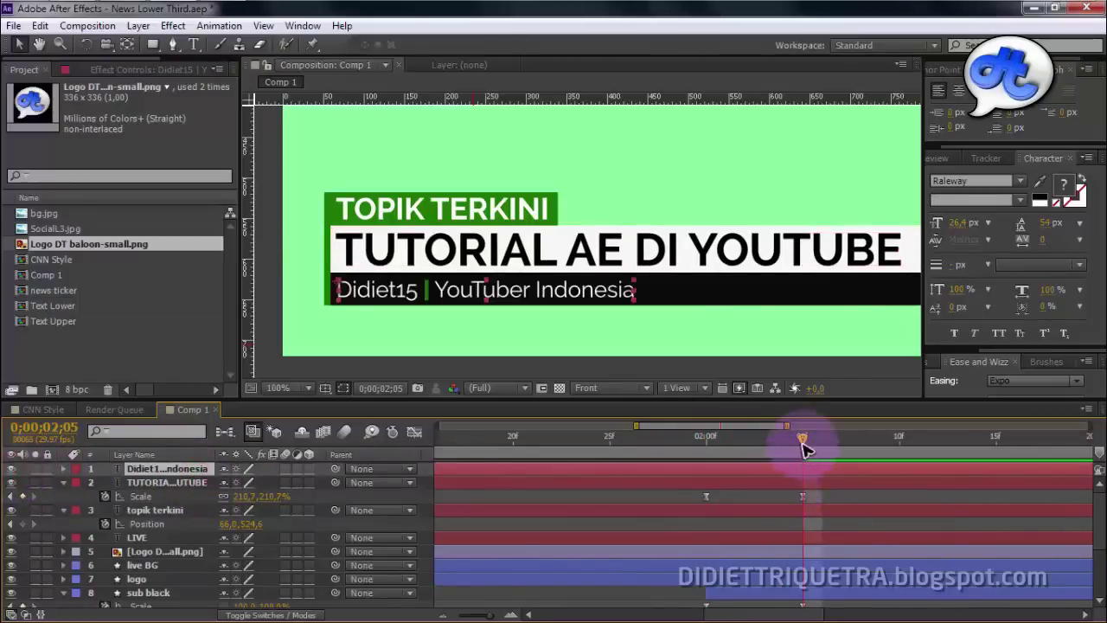
left_click(651, 470)
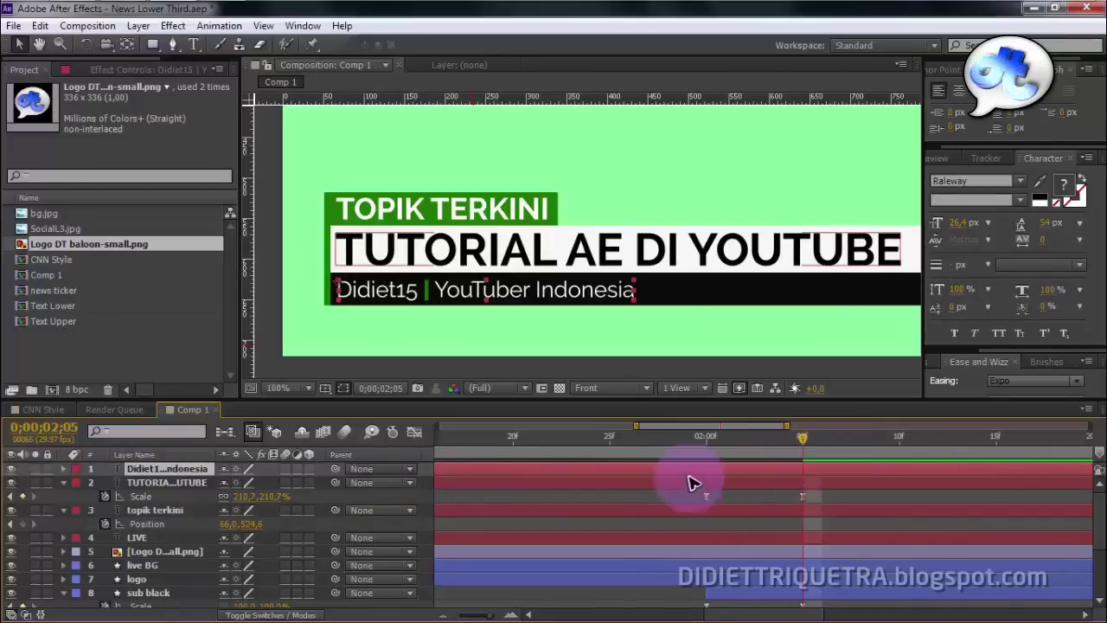
left_click_drag(688, 482, 874, 478)
key("ctrl+z")
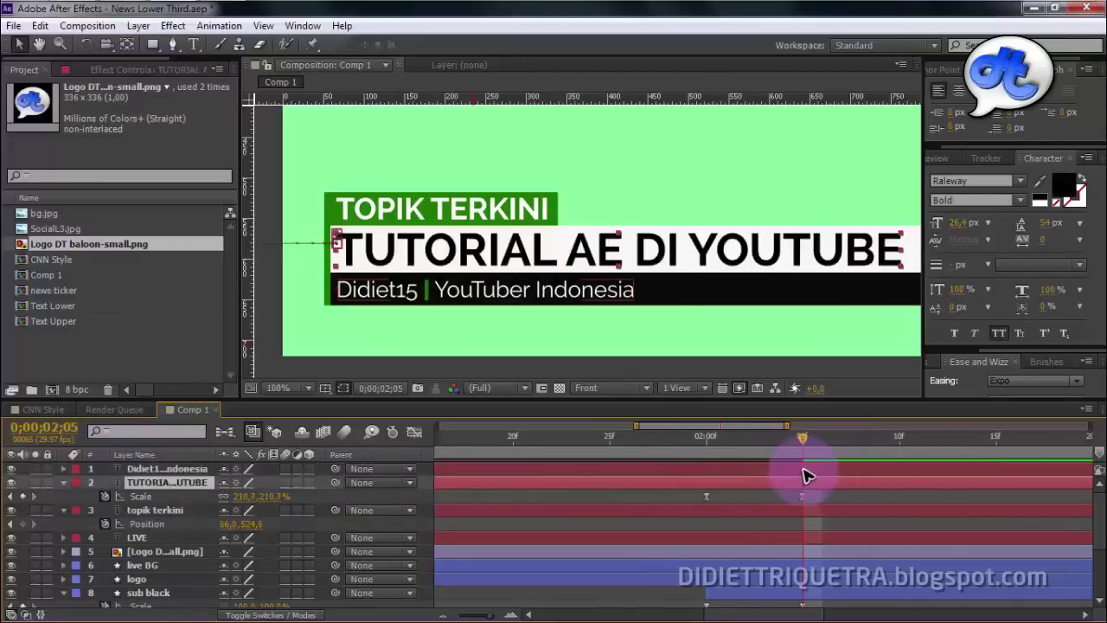
left_click(802, 467)
left_click_drag(800, 443, 708, 450)
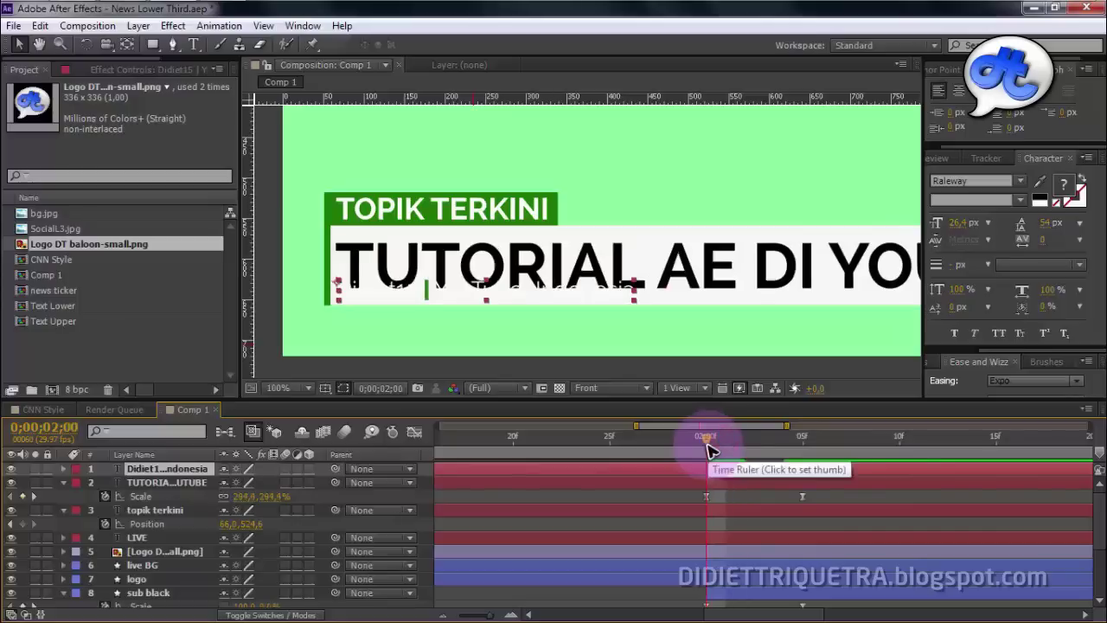
key("alt+bracketleft")
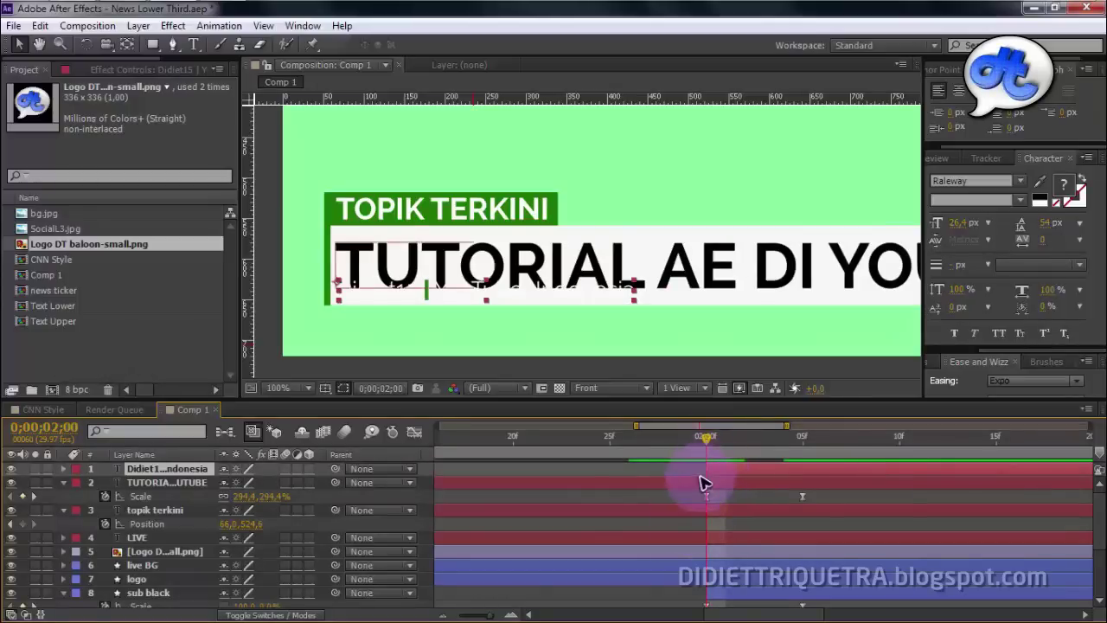
left_click_drag(714, 448, 803, 441)
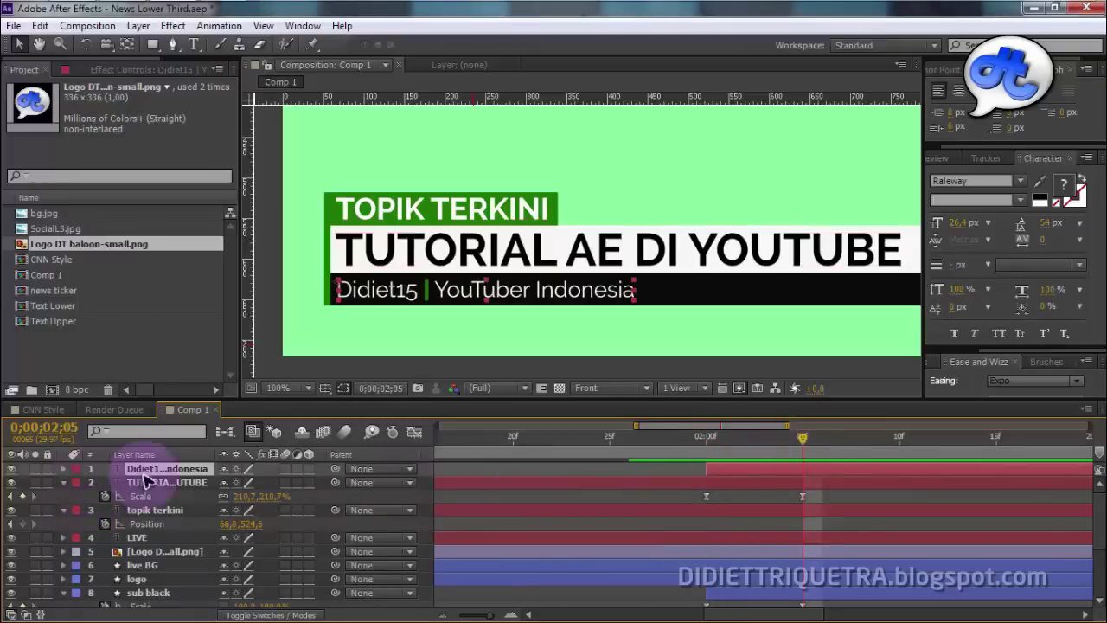
- Keyframe the subtitle's Position and slide it off-frame to the left at 0;00;02;00
key("p")
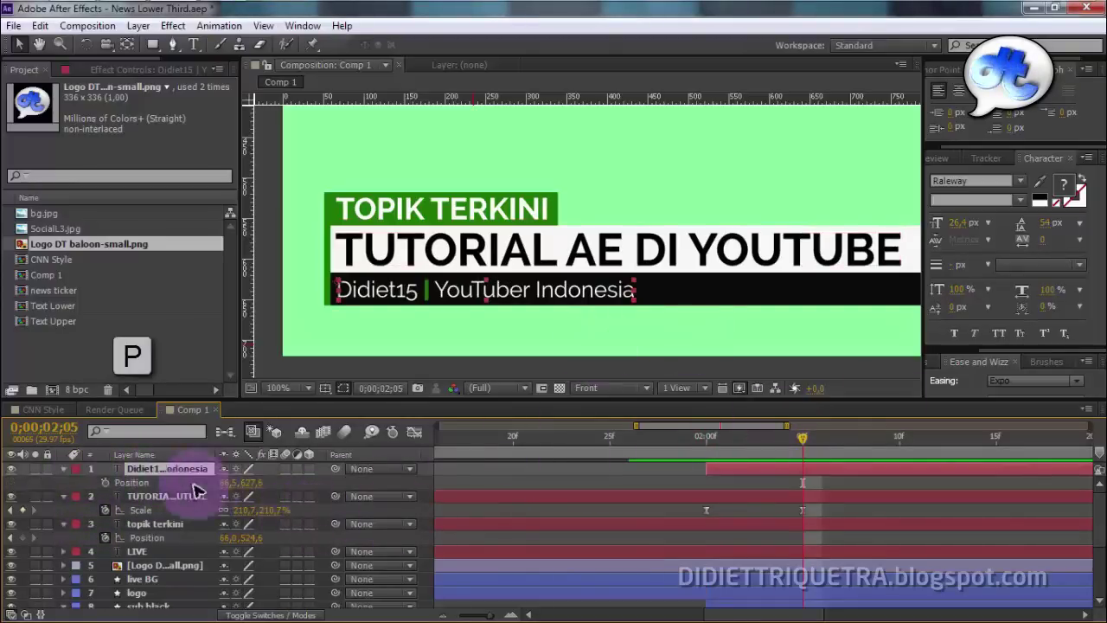
left_click(104, 481)
left_click_drag(800, 438, 707, 441)
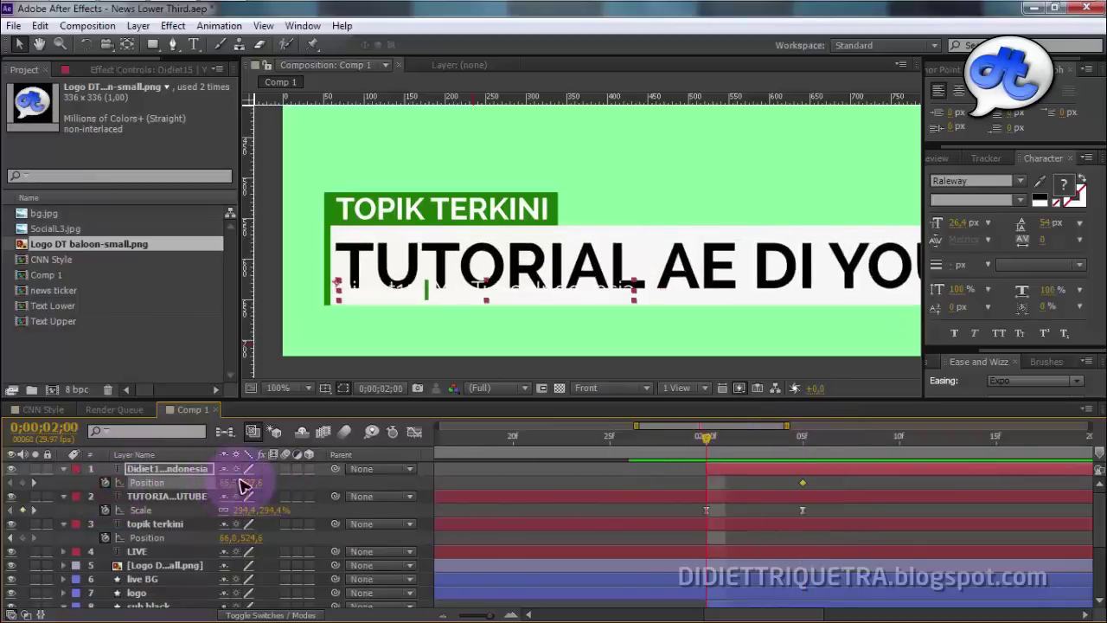
scroll(389, 291, "up", 1)
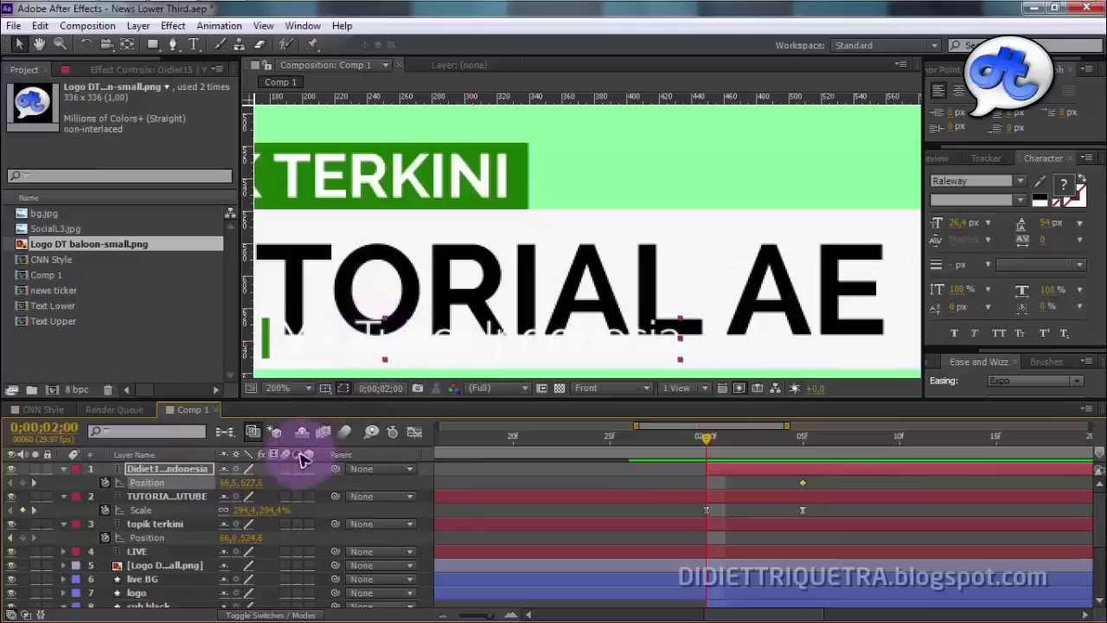
left_click_drag(260, 483, 143, 492)
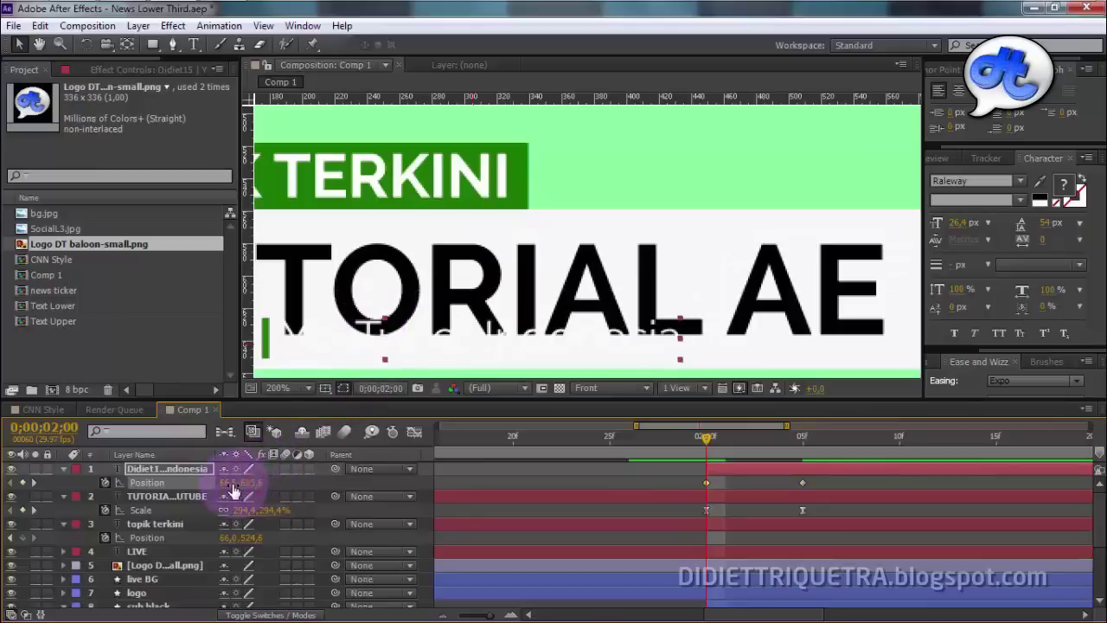
key("h")
left_click_drag(670, 288, 1069, 288)
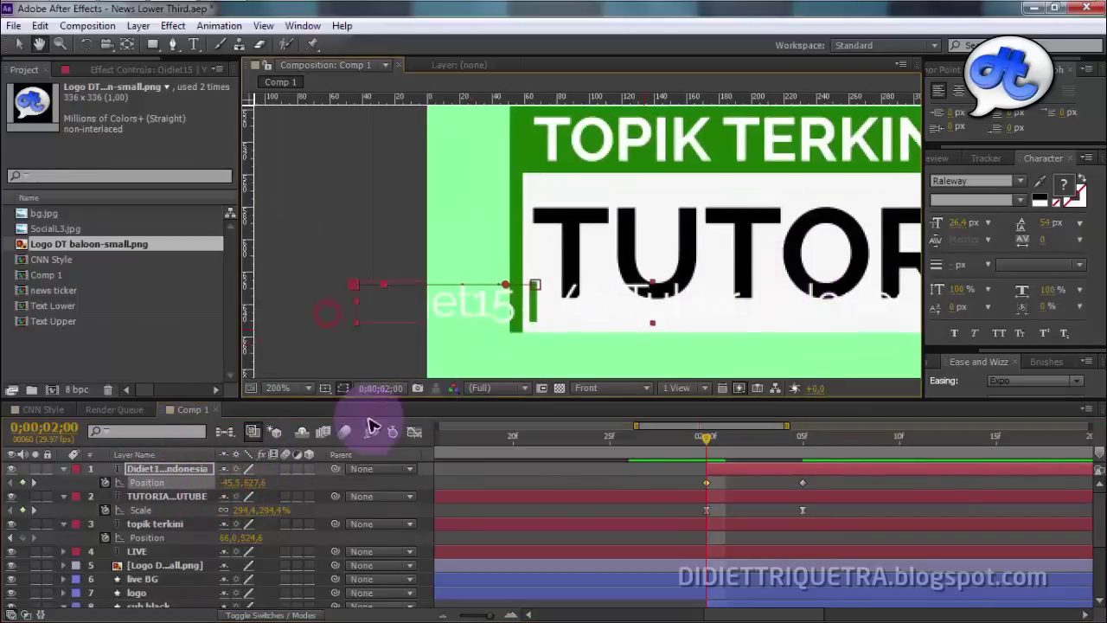
mouse_move(250, 483)
left_mouse_down()
mouse_move(27, 499)
mouse_move(249, 489)
left_mouse_up()
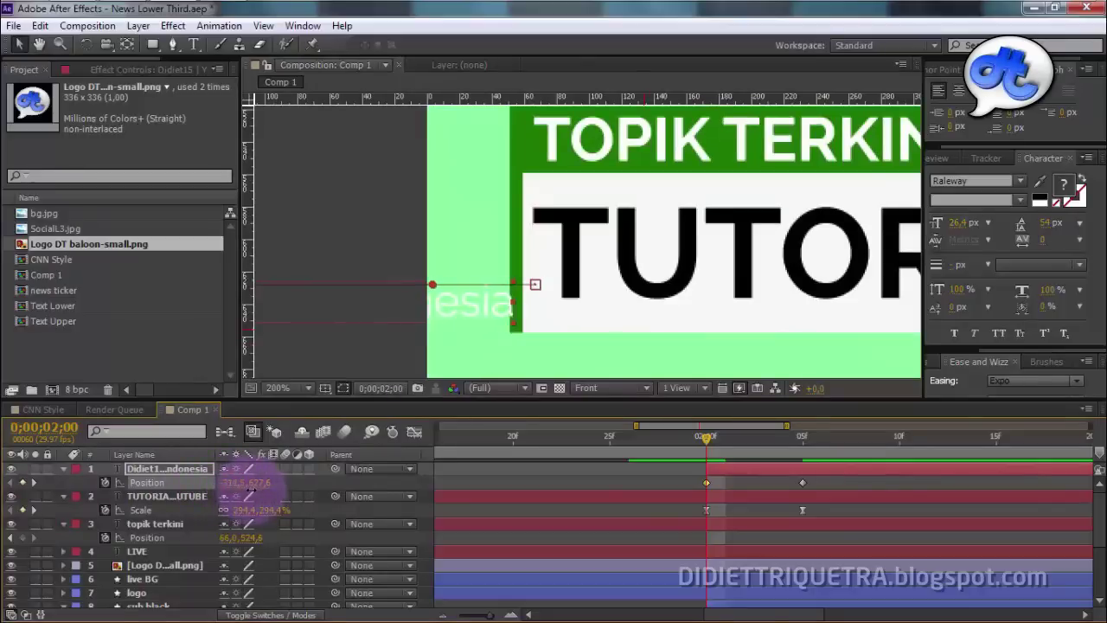
- Easy Ease both subtitle Position keyframes and pull the speed peak toward the start
left_click(802, 482, "shift")
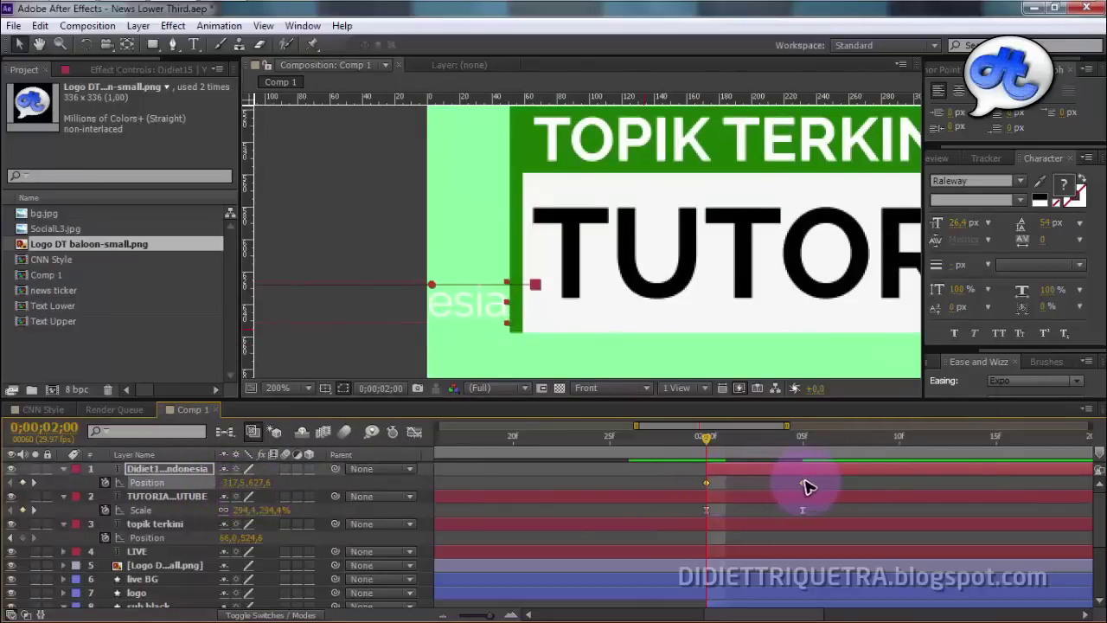
right_click(802, 482)
mouse_move(830, 469)
left_click(724, 363)
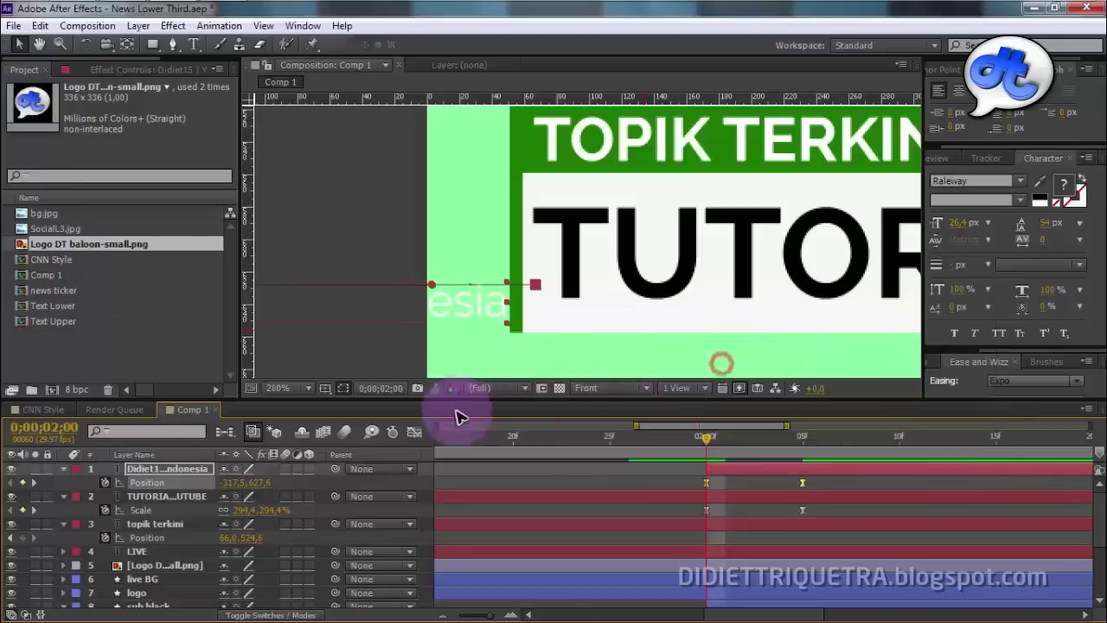
left_click(415, 432)
left_click(797, 574)
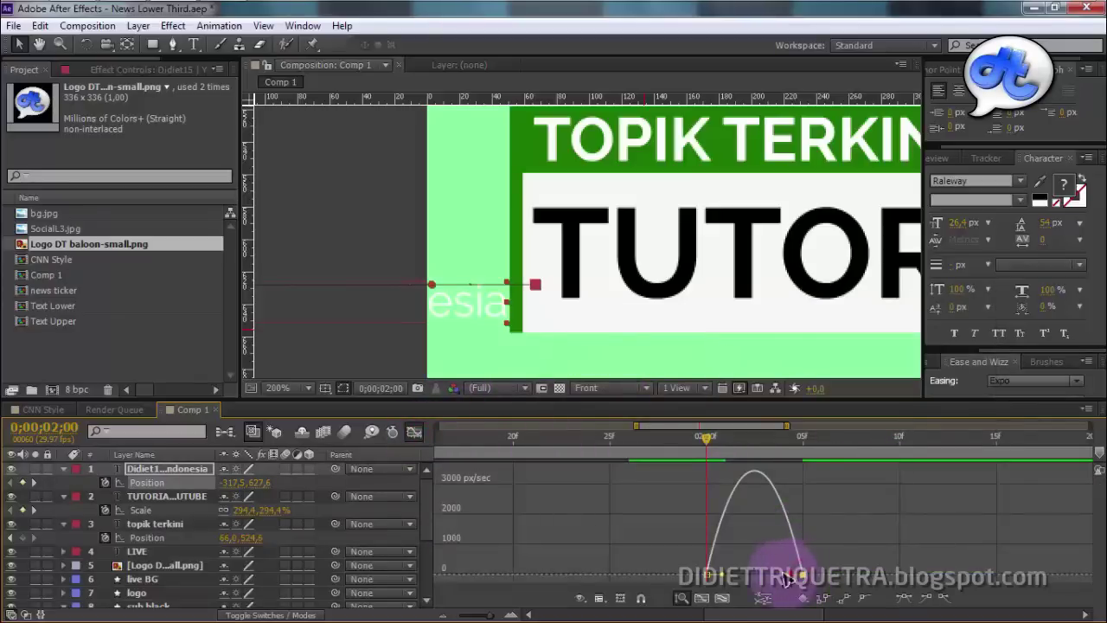
left_click_drag(787, 577, 585, 516)
left_click(415, 434)
key("comma")
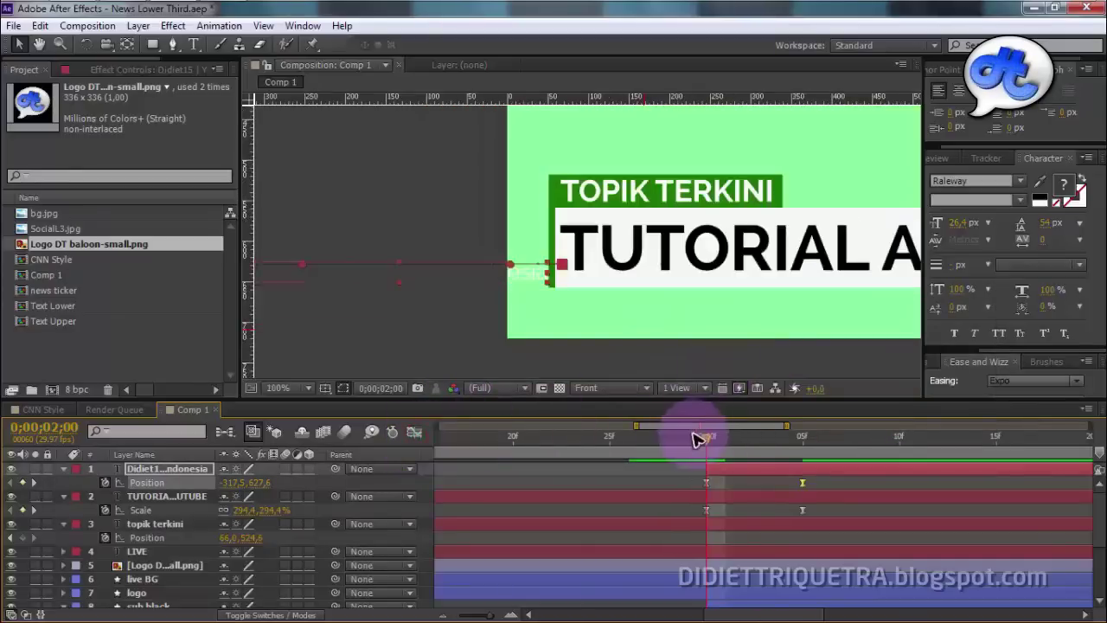
mouse_move(702, 440)
left_mouse_down()
mouse_move(725, 439)
mouse_move(725, 453)
mouse_move(776, 474)
mouse_move(704, 448)
left_mouse_up()
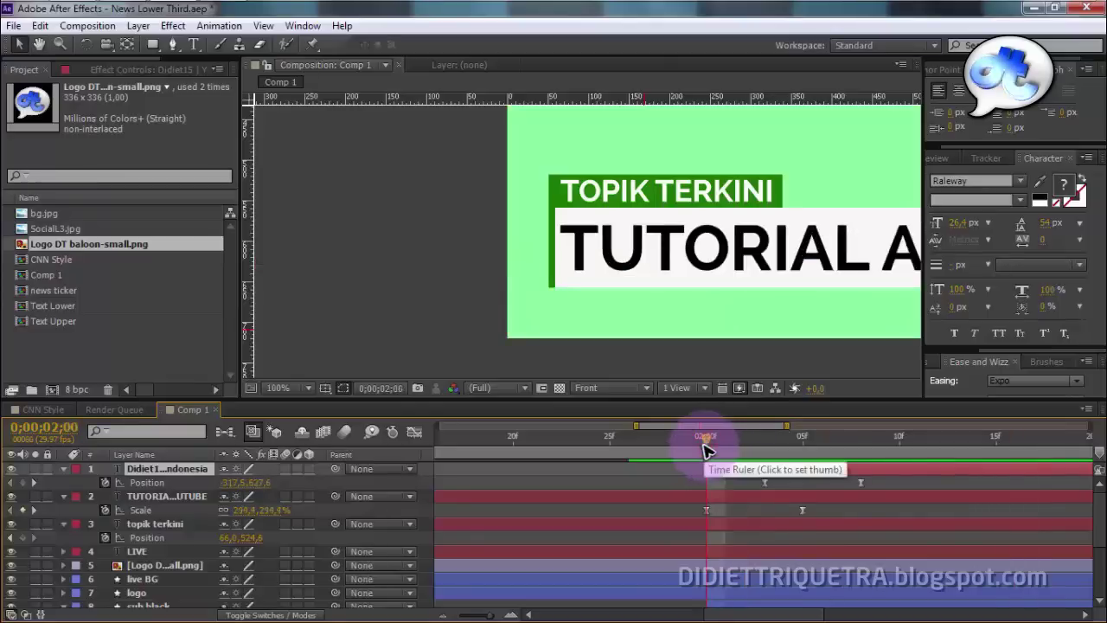
key("space")
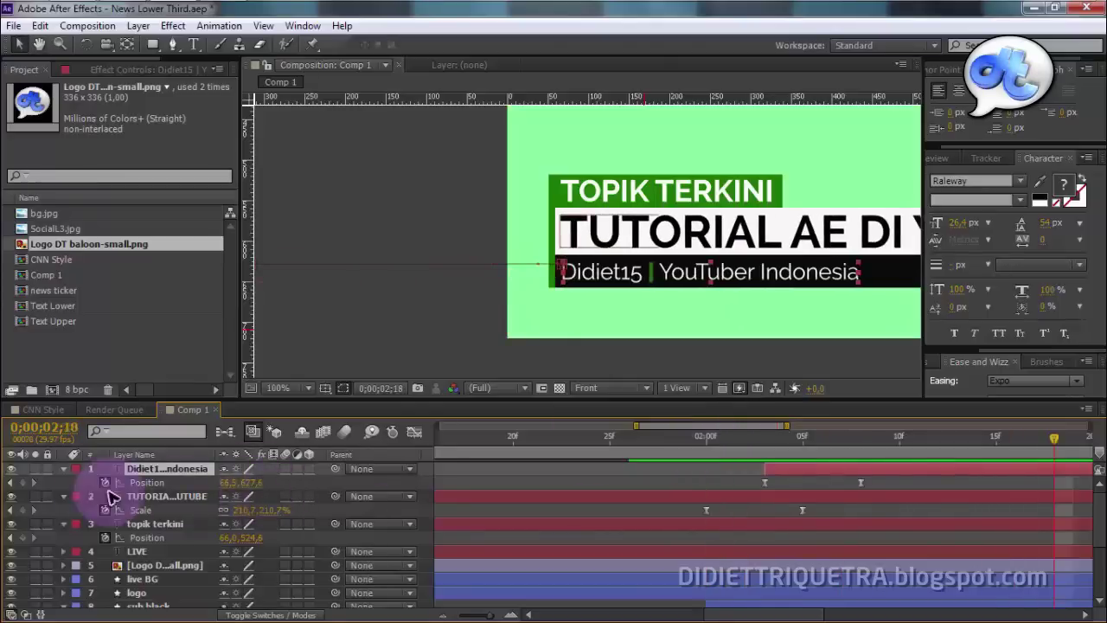
left_click(63, 468)
left_click(171, 537, "shift")
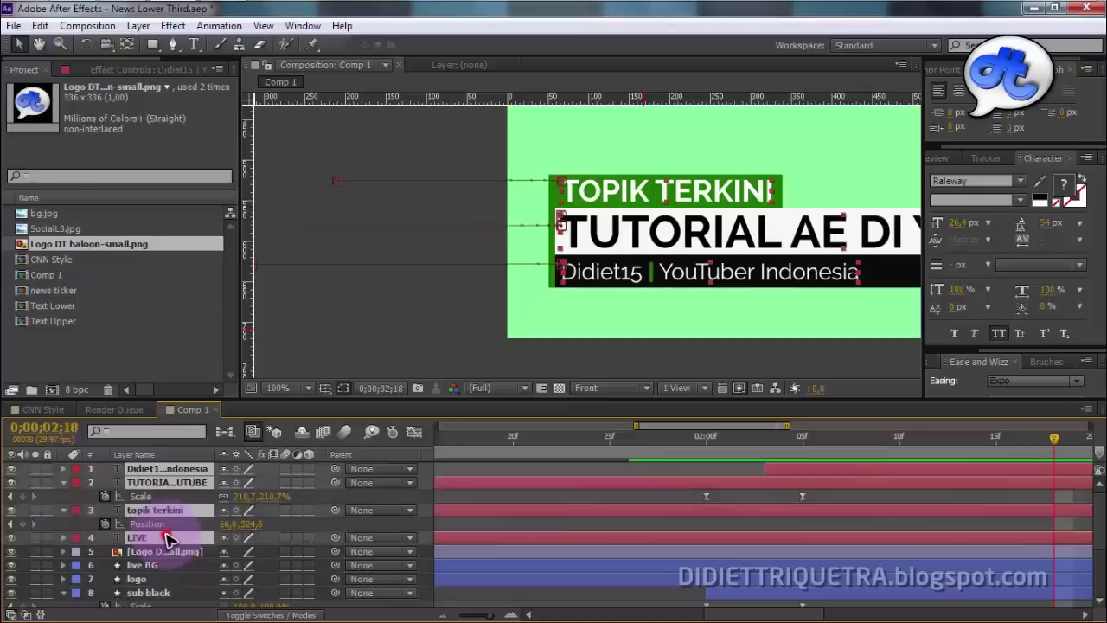
left_click(182, 510)
left_click_drag(181, 510, 197, 484)
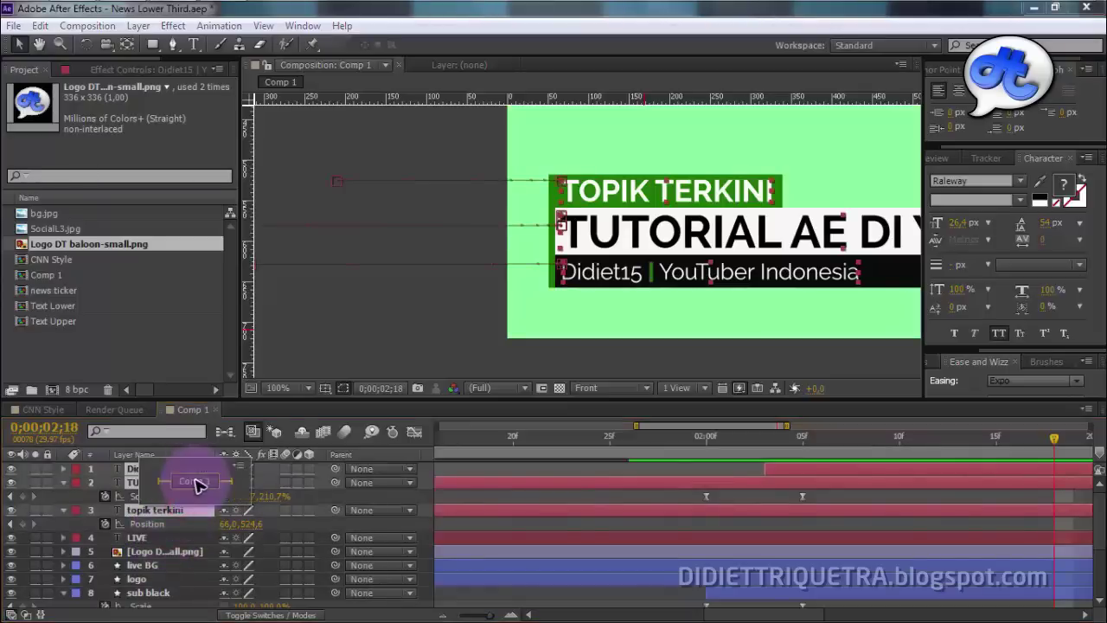
key("grave")
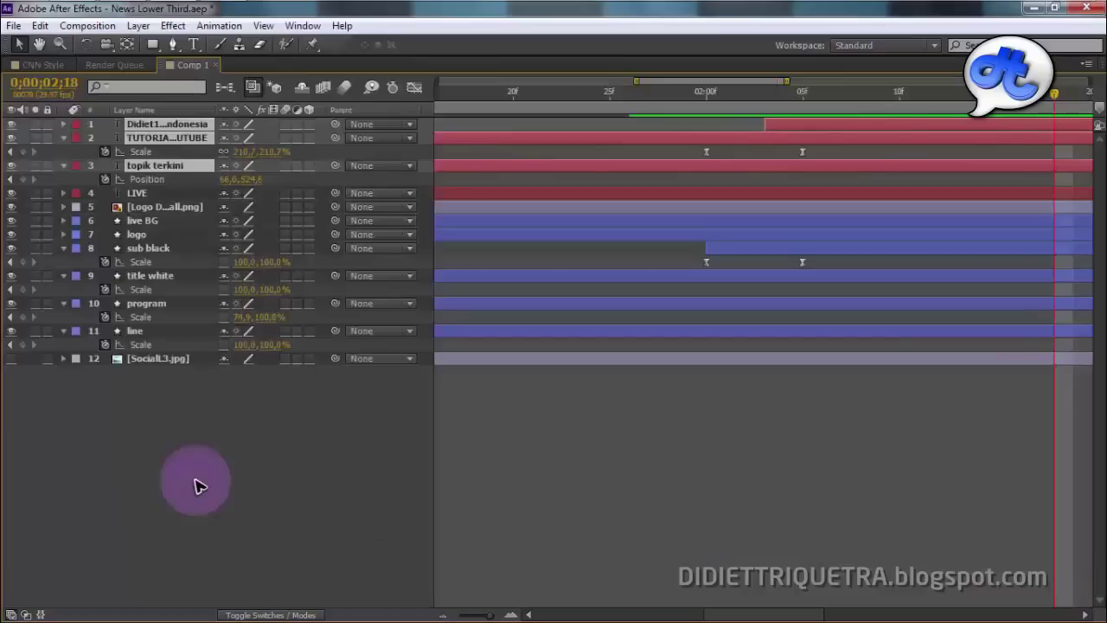
key("grave")
key("u")
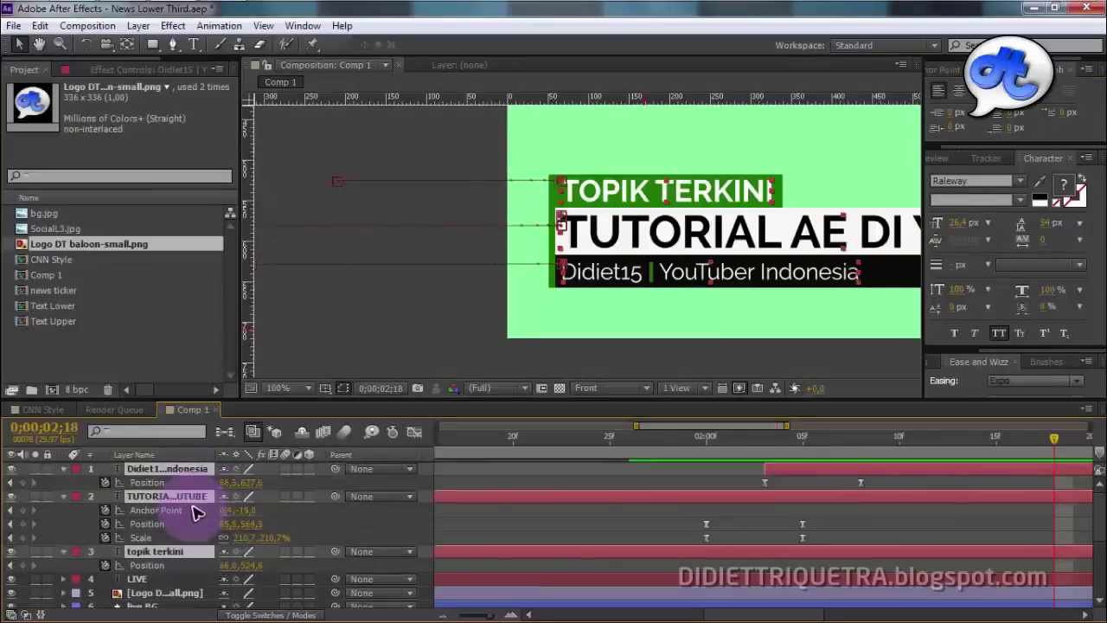
key("u")
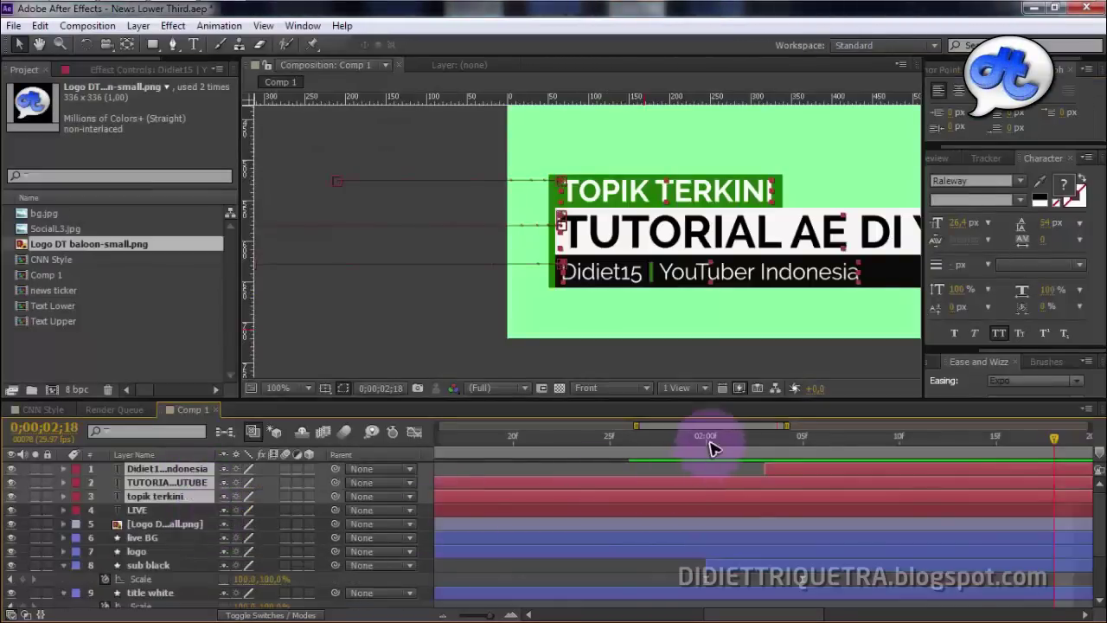
left_click(708, 438)
scroll(708, 440, "down", 3)
scroll(699, 302, "down", 2)
left_click_drag(699, 301, 646, 324)
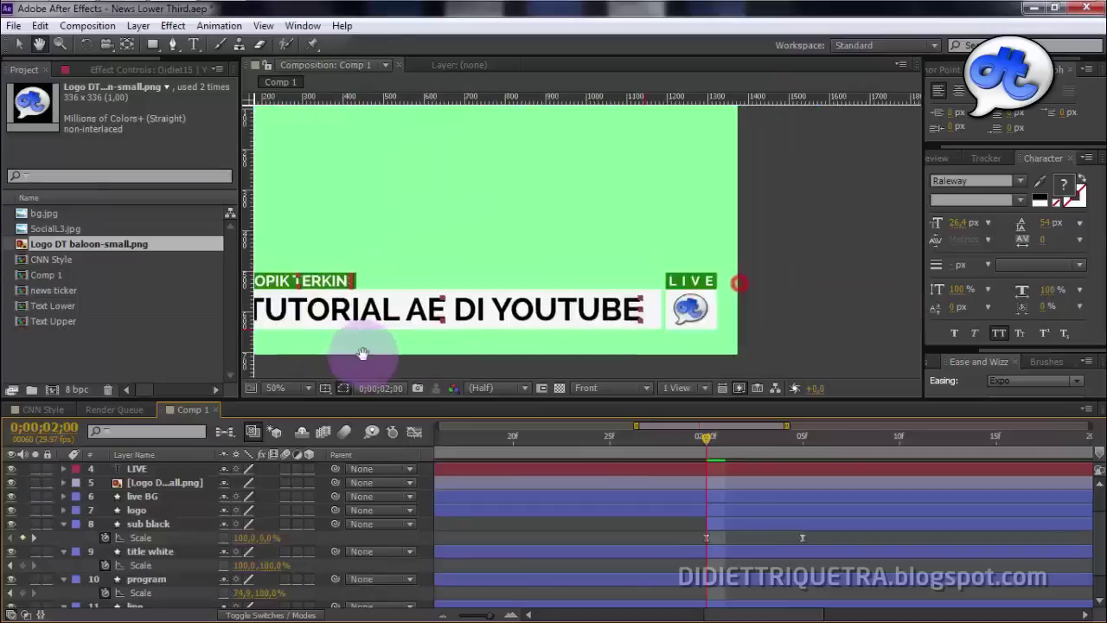
key("Home")
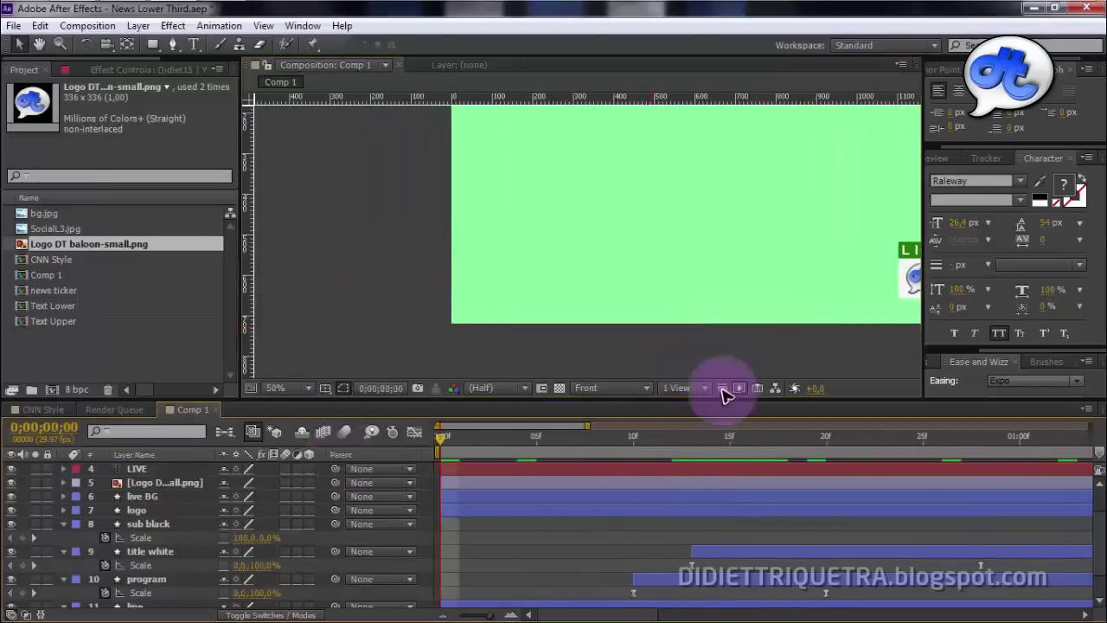
scroll(667, 309, "down", 2)
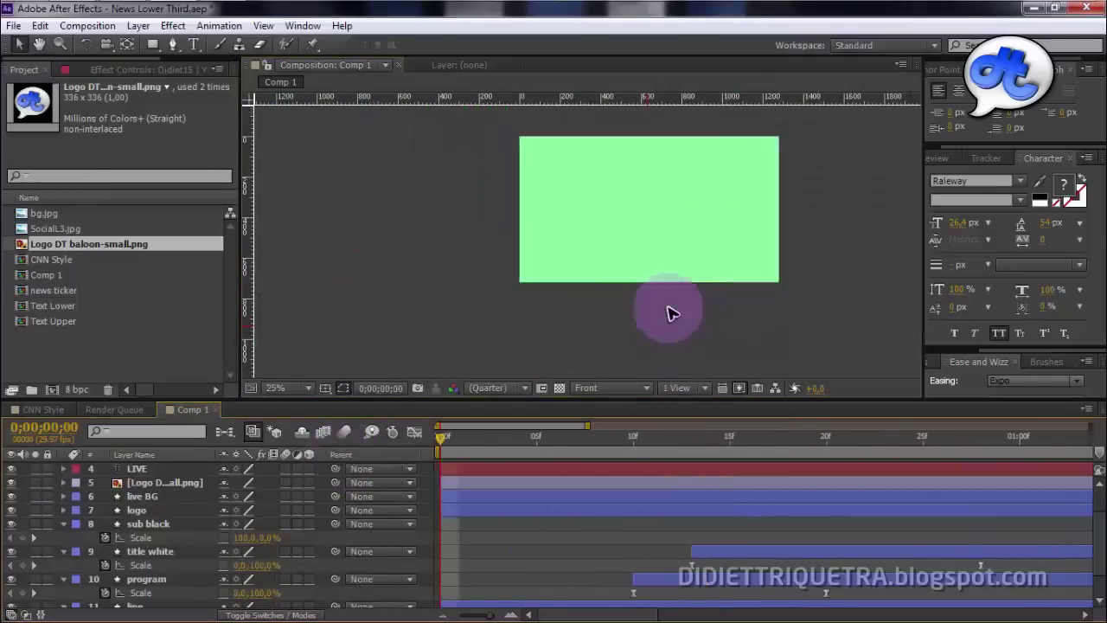
left_click(279, 387)
left_click(294, 95)
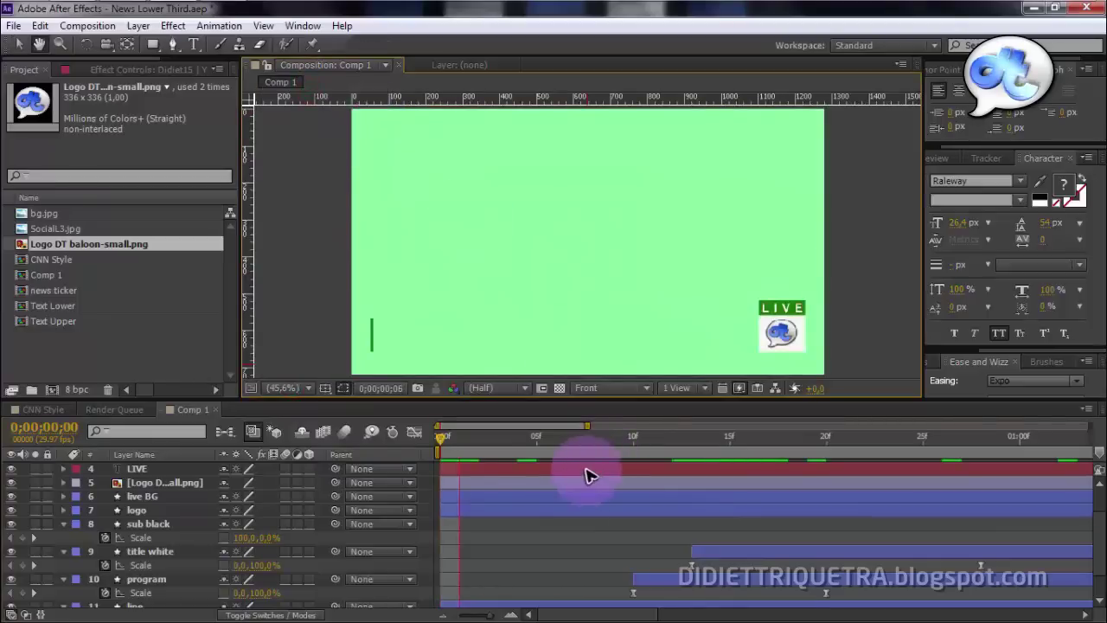
key("space")
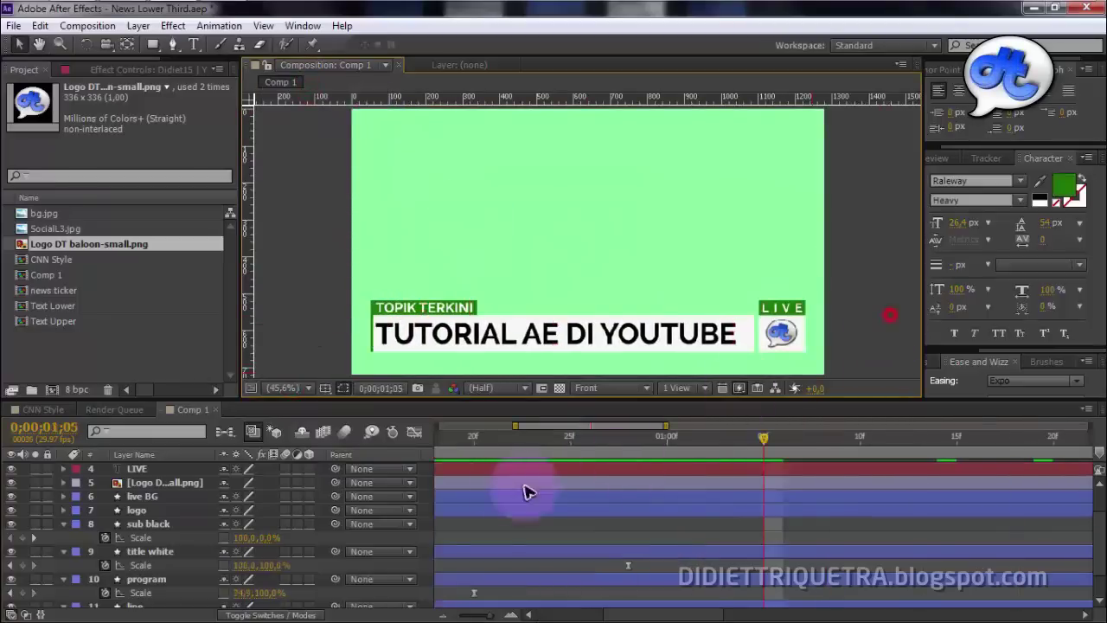
left_click_drag(539, 432, 375, 437)
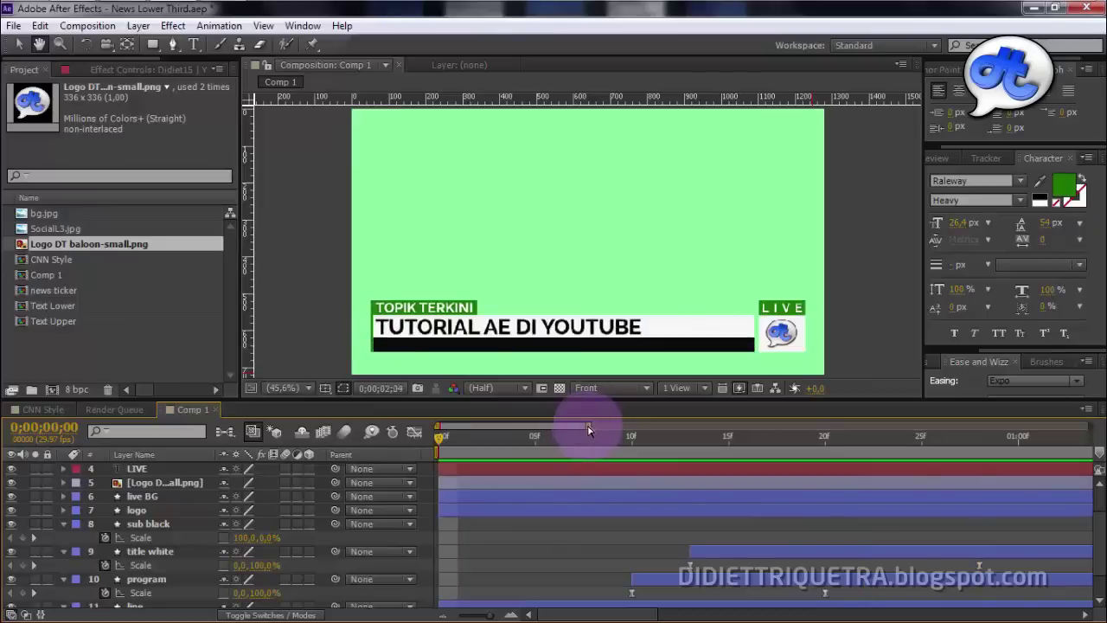
left_click_drag(588, 430, 800, 430)
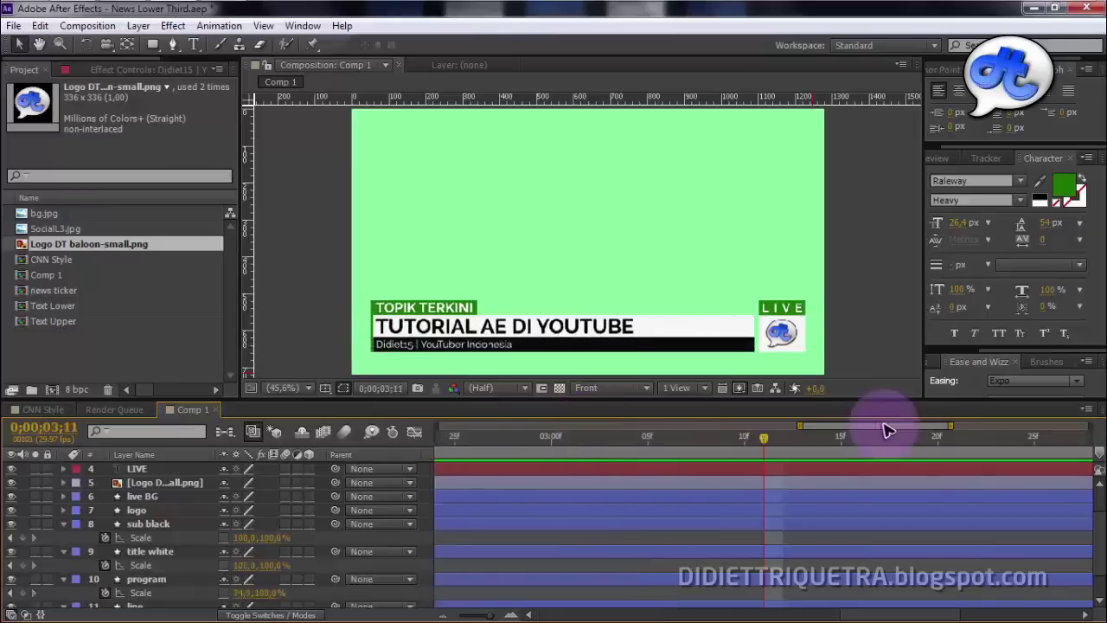
mouse_move(1037, 425)
left_mouse_down()
mouse_move(958, 433)
mouse_move(1087, 421)
left_mouse_up()
left_click(458, 441)
key("space")
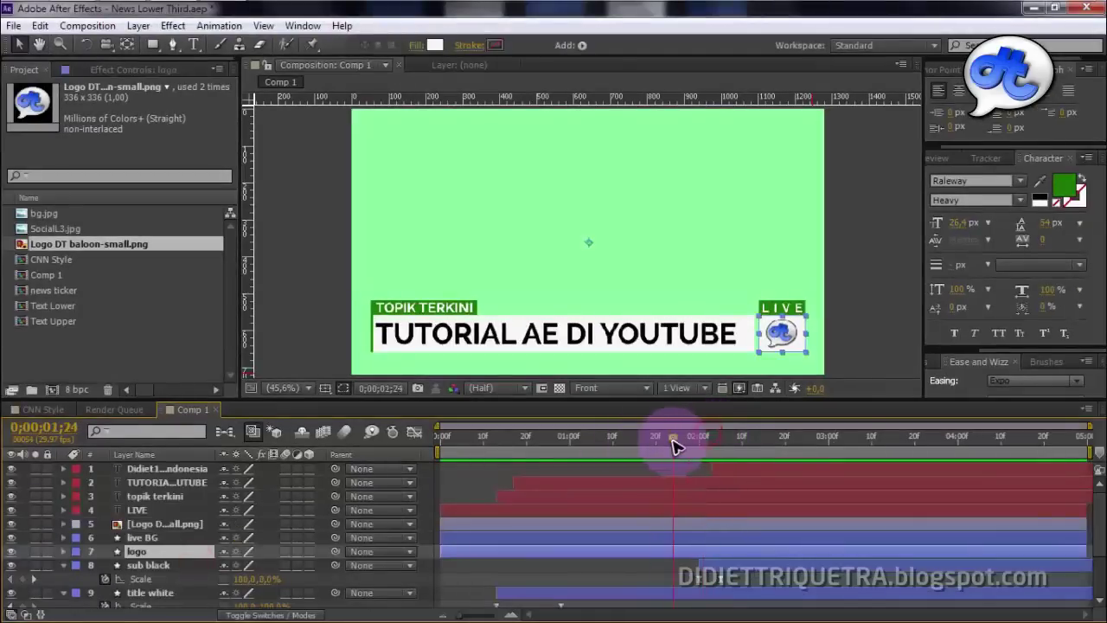
mouse_move(673, 445)
left_mouse_down()
mouse_move(506, 464)
mouse_move(714, 459)
left_mouse_up()
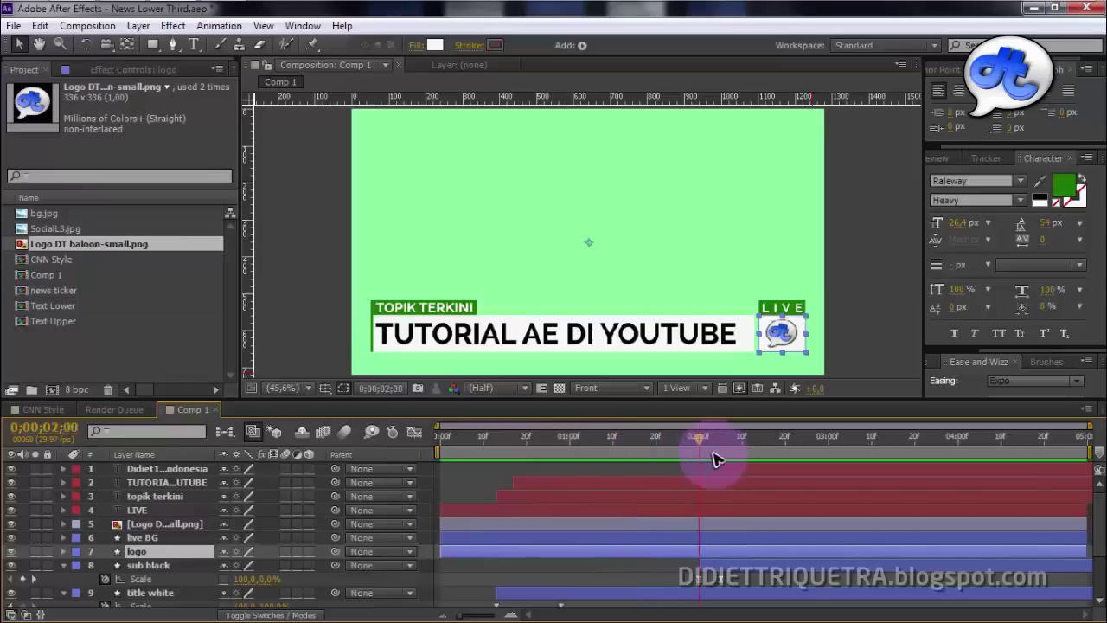
left_click_drag(713, 458, 728, 457)
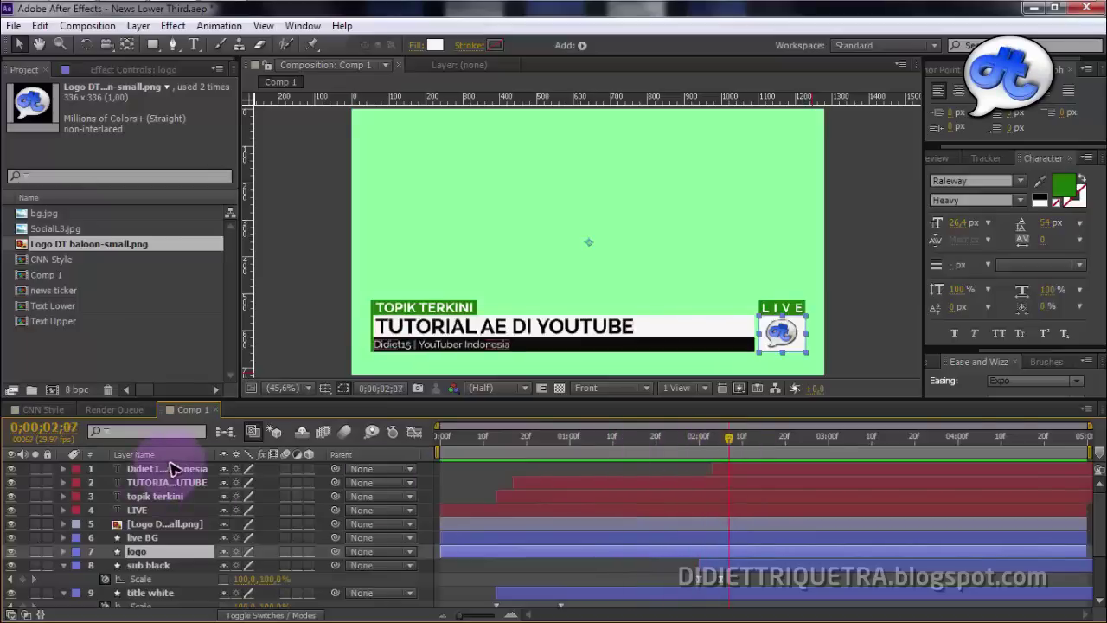
- Pre-compose the three text layers into a composition named 'text', moving all attributes
left_click(171, 468)
left_click(182, 497, "shift")
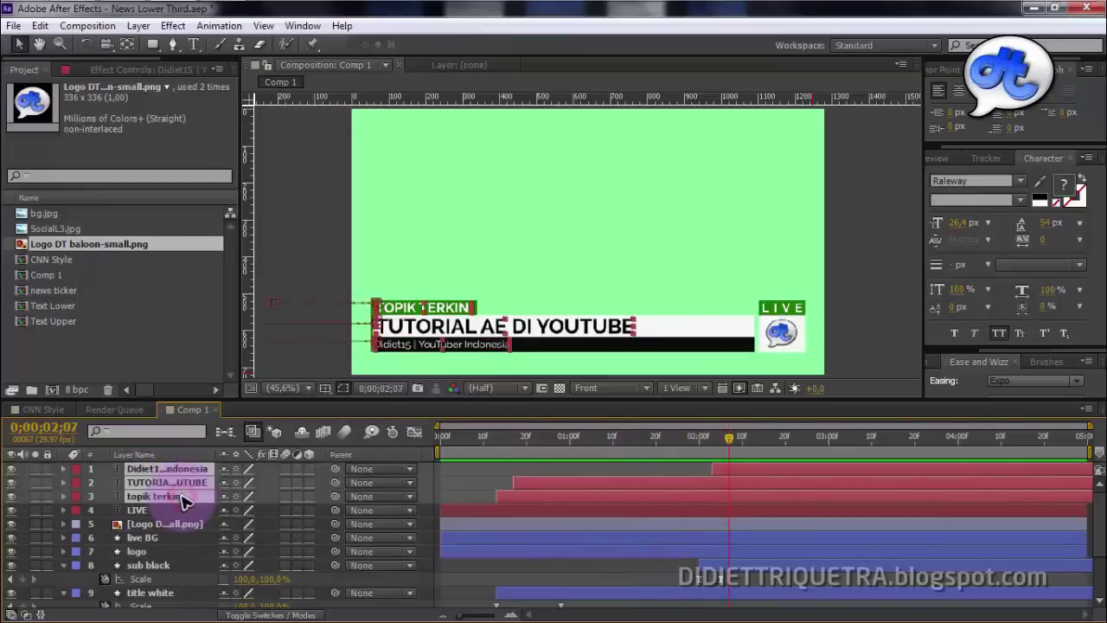
right_click(182, 498)
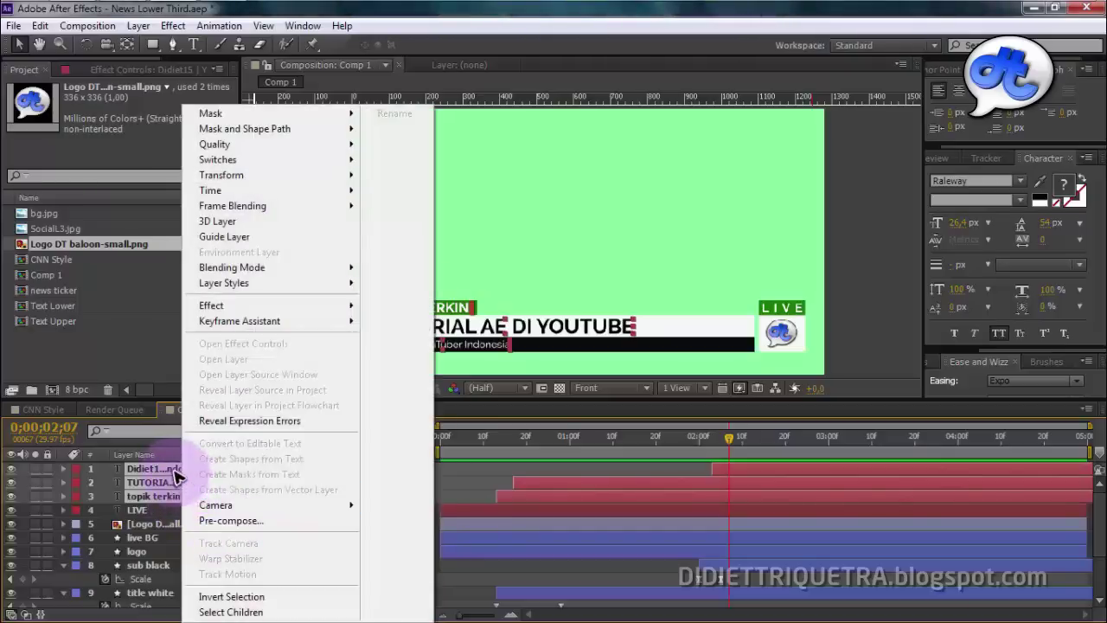
left_click(176, 475)
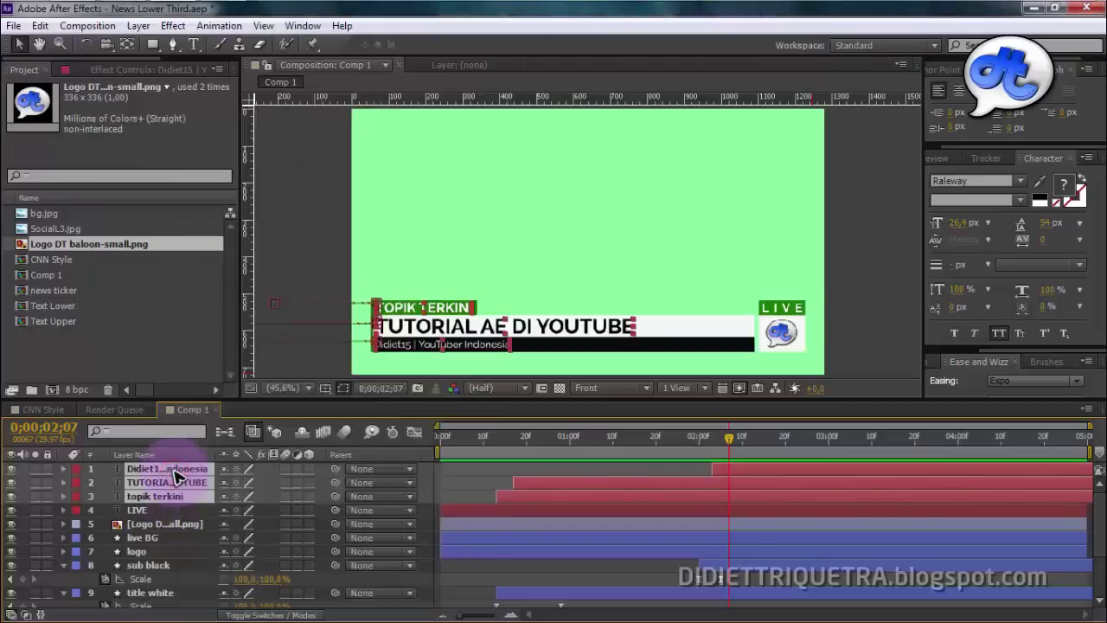
key("ctrl+shift+c")
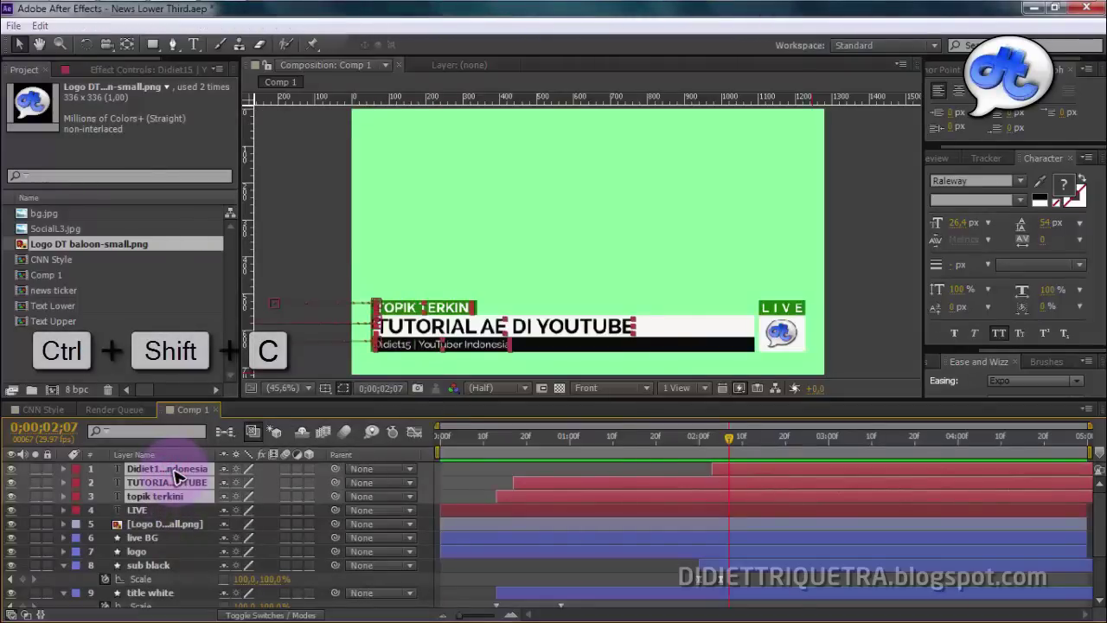
left_click_drag(480, 260, 544, 281)
type("text")
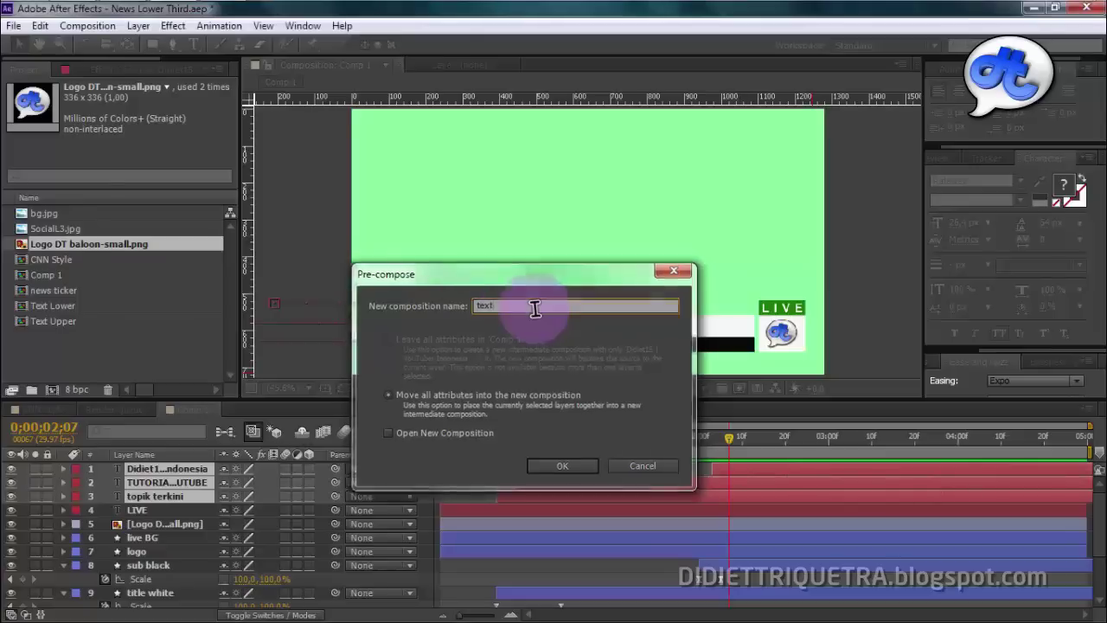
key("Return")
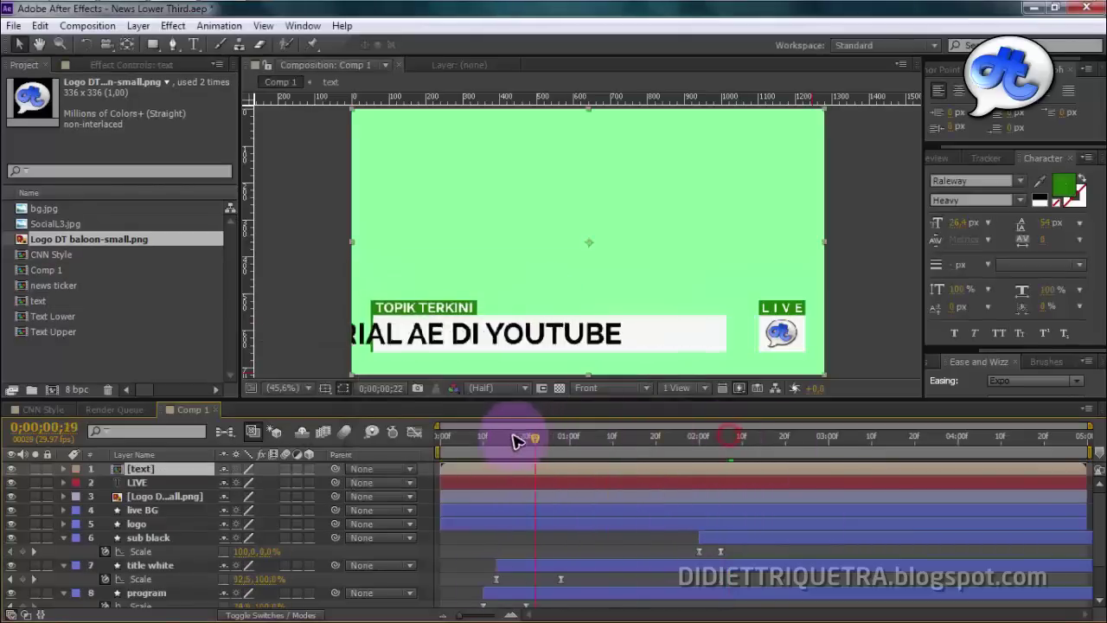
left_click_drag(717, 441, 558, 439)
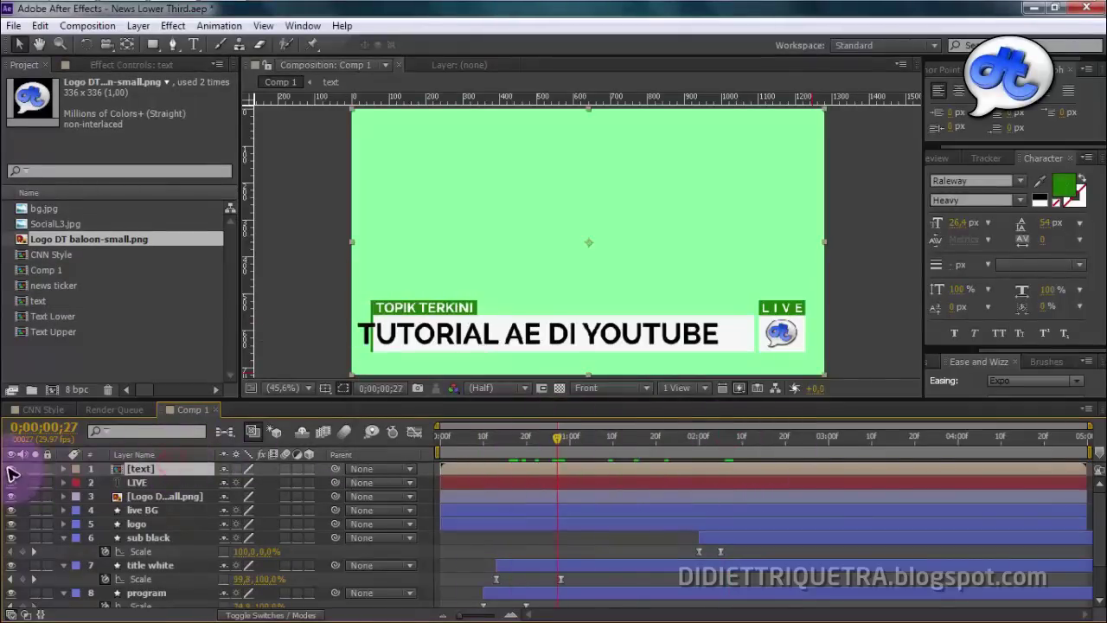
left_click(10, 467)
left_click(10, 468)
left_click(10, 468)
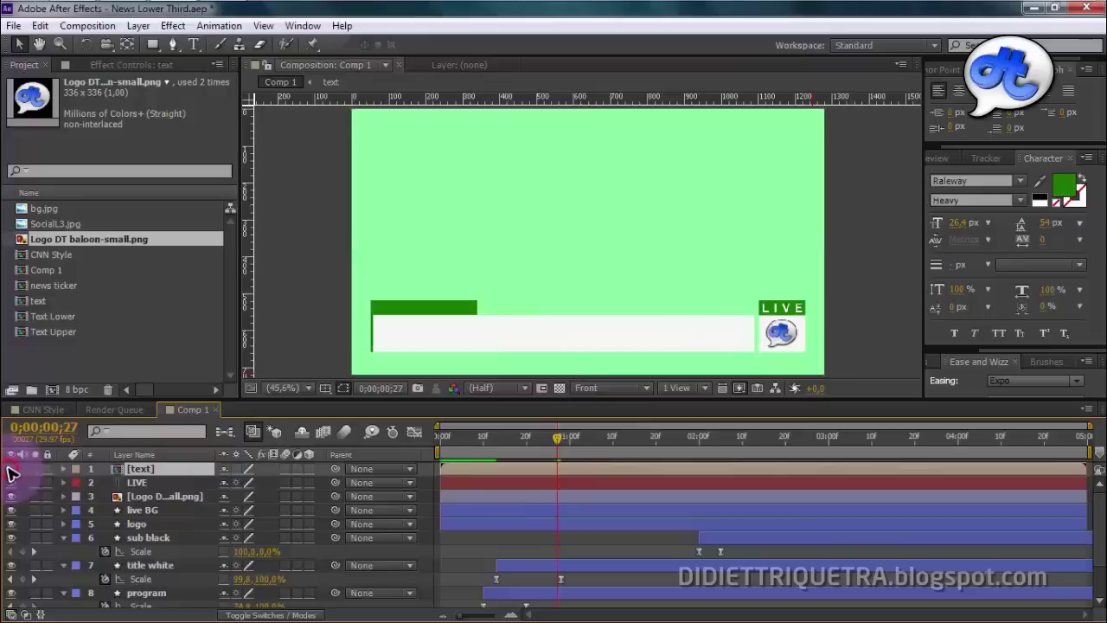
left_click(10, 468)
left_click(11, 468)
left_click(10, 467)
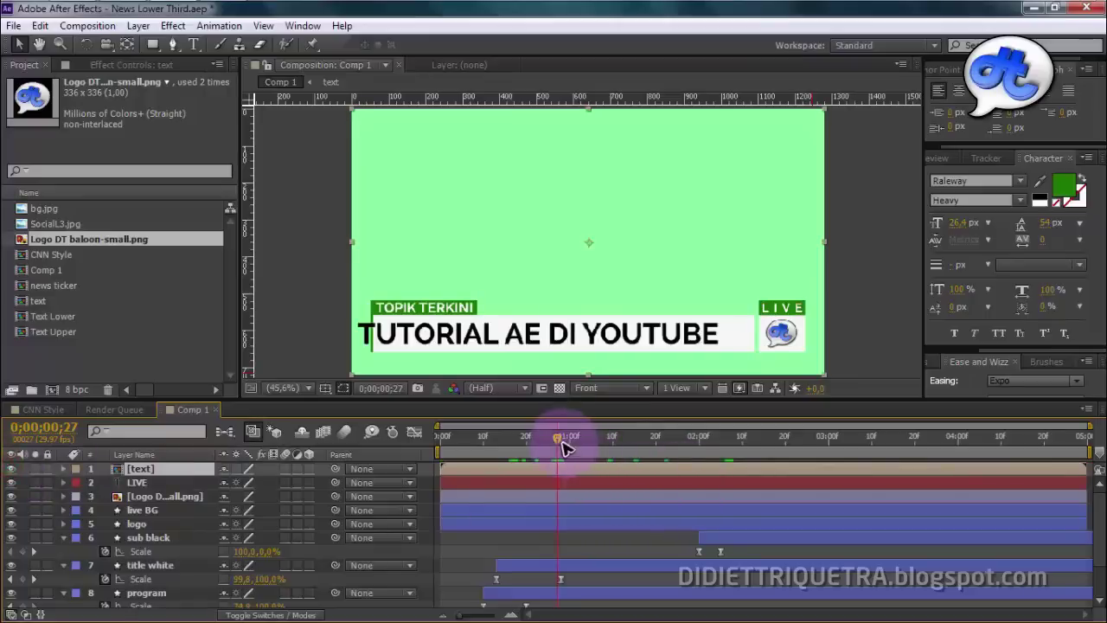
mouse_move(562, 445)
left_mouse_down()
mouse_move(711, 445)
mouse_move(457, 457)
left_mouse_up()
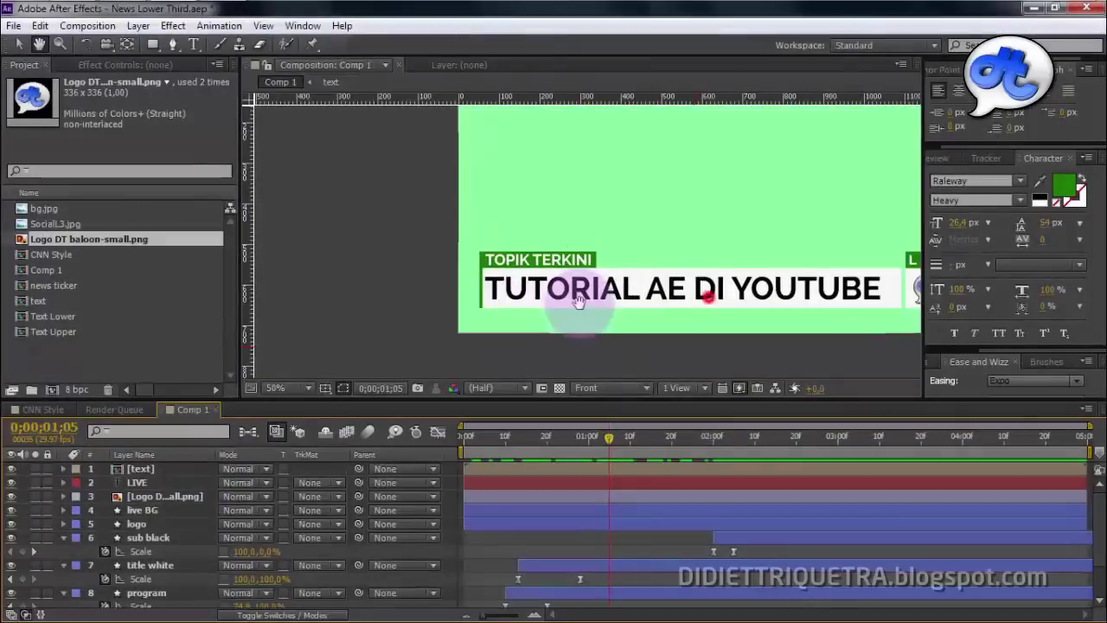
left_click_drag(613, 445, 536, 444)
scroll(504, 337, "up", 4)
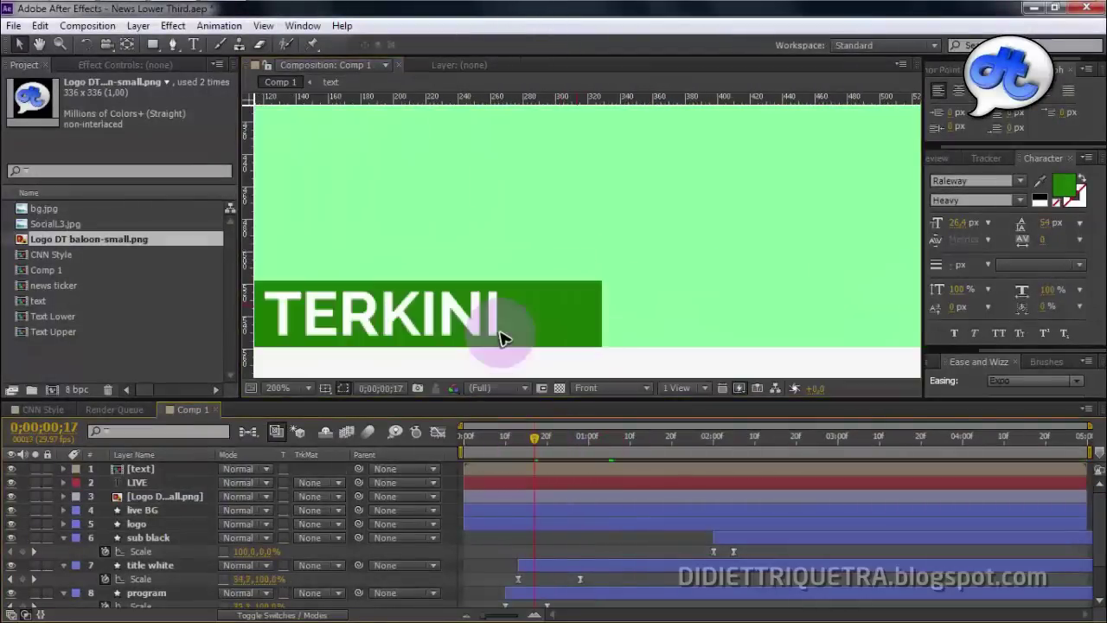
left_click_drag(464, 323, 838, 193)
left_click_drag(670, 240, 721, 255)
left_click_drag(531, 441, 602, 444)
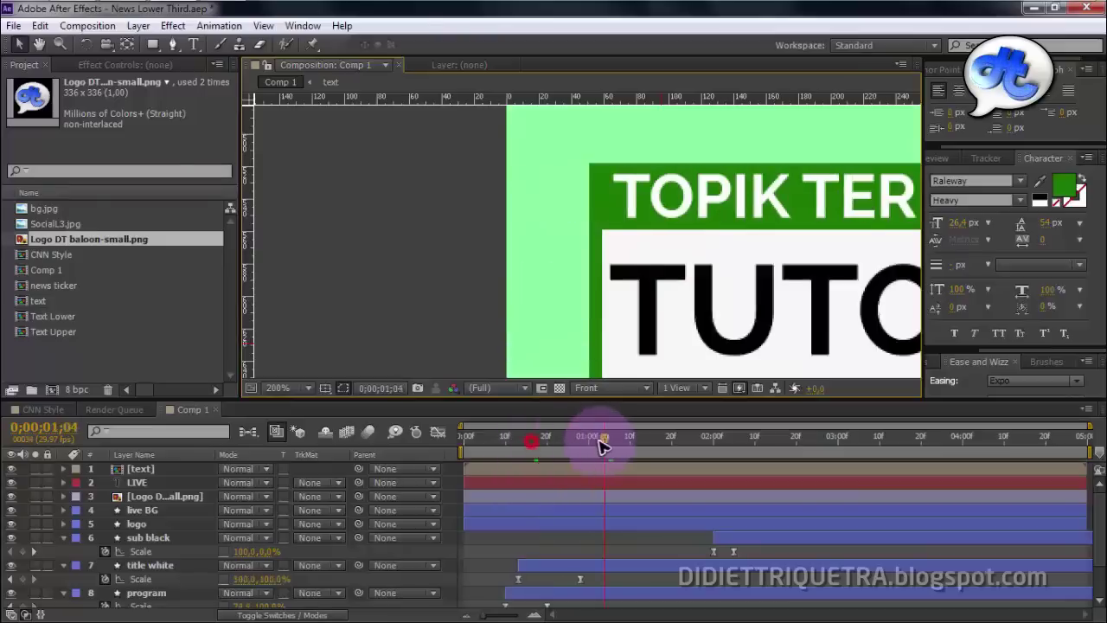
left_click_drag(709, 447, 757, 444)
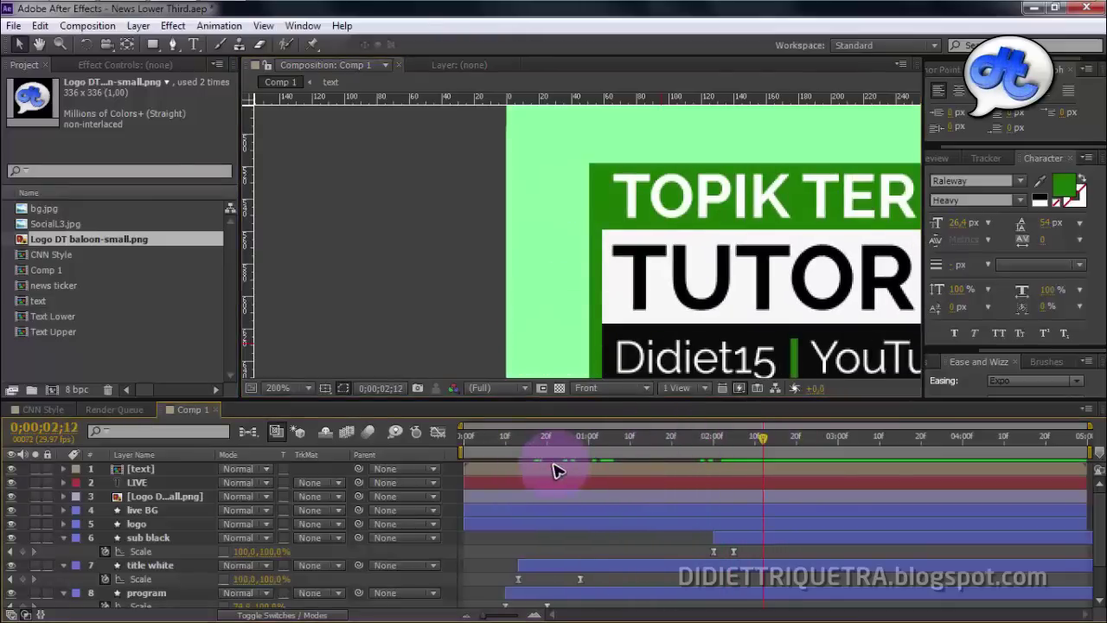
- Add a new shape layer, turn on guides, and draw a rectangle over the lower third's left edge
right_click(456, 511)
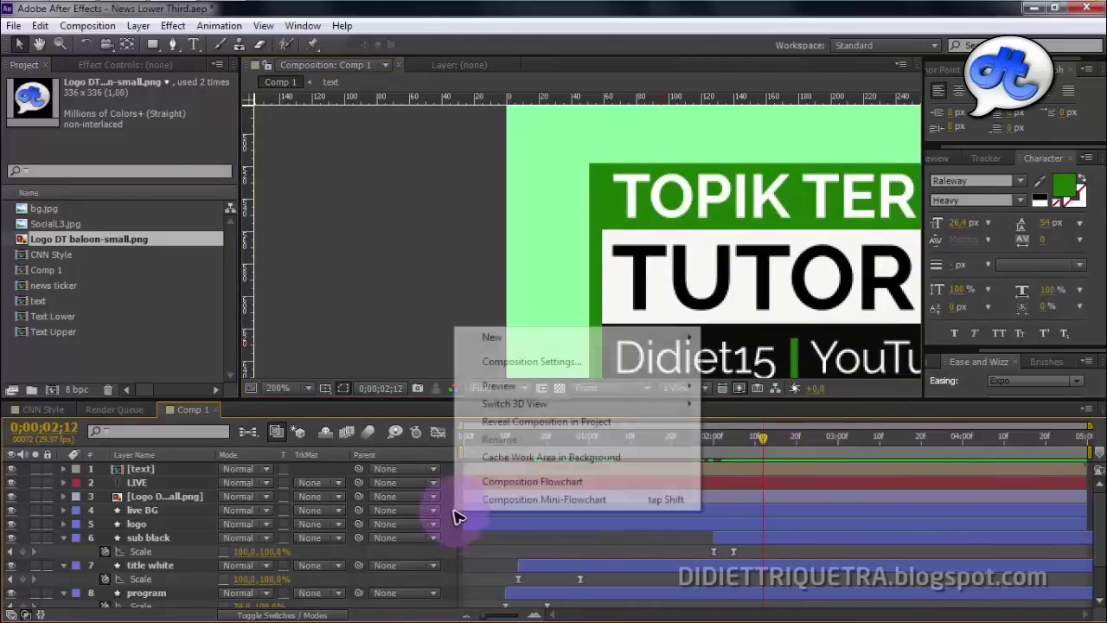
left_click(523, 340)
left_click(728, 450)
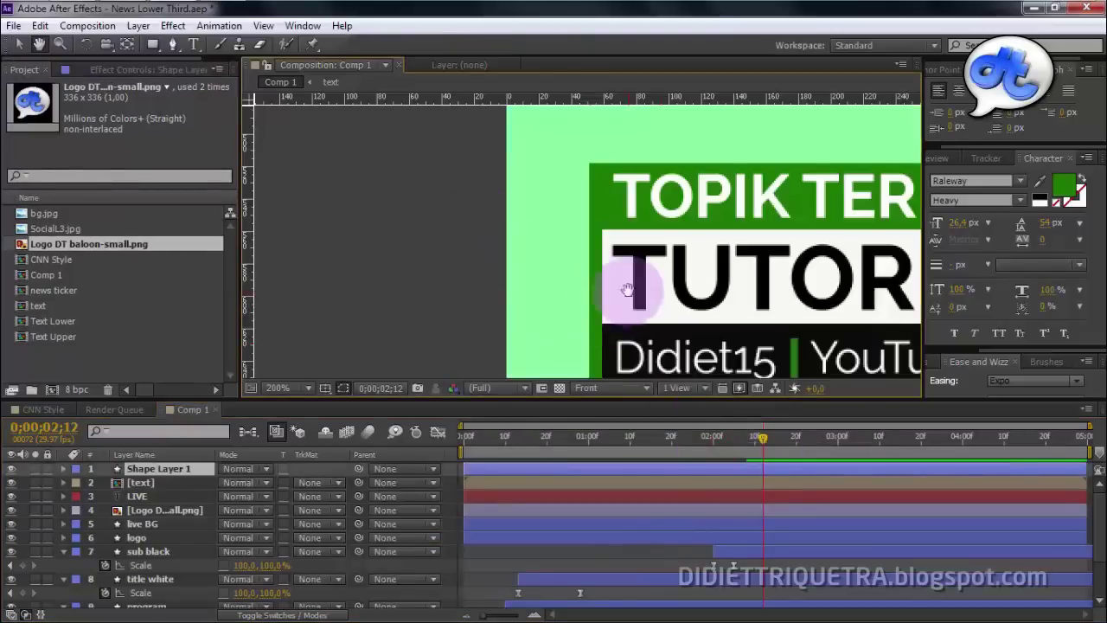
left_click_drag(630, 292, 546, 245)
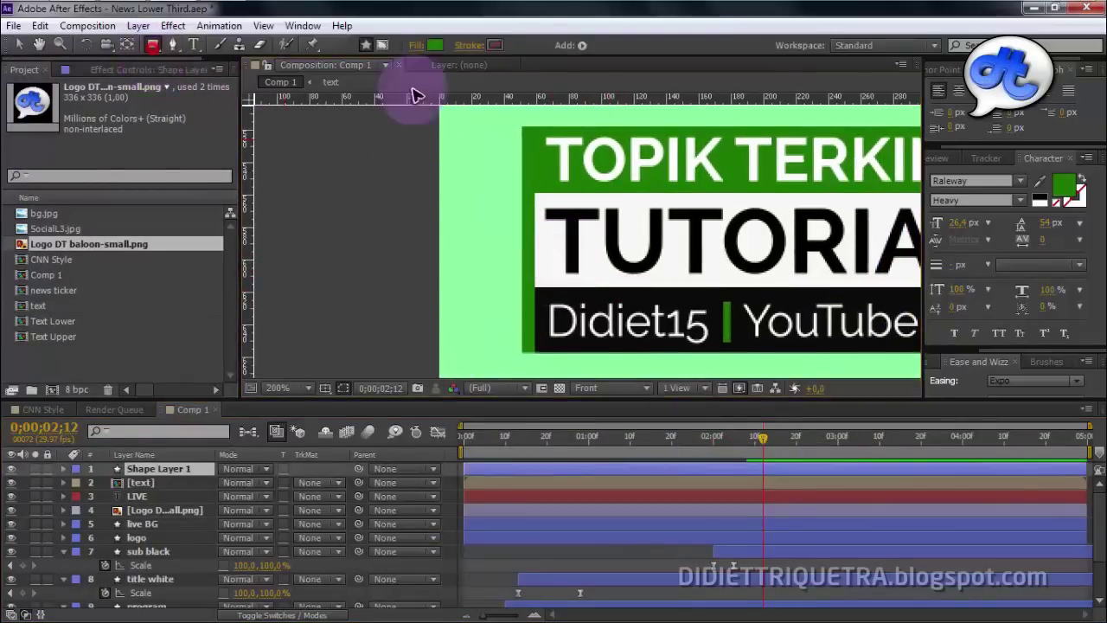
left_click(325, 388)
left_click(344, 468)
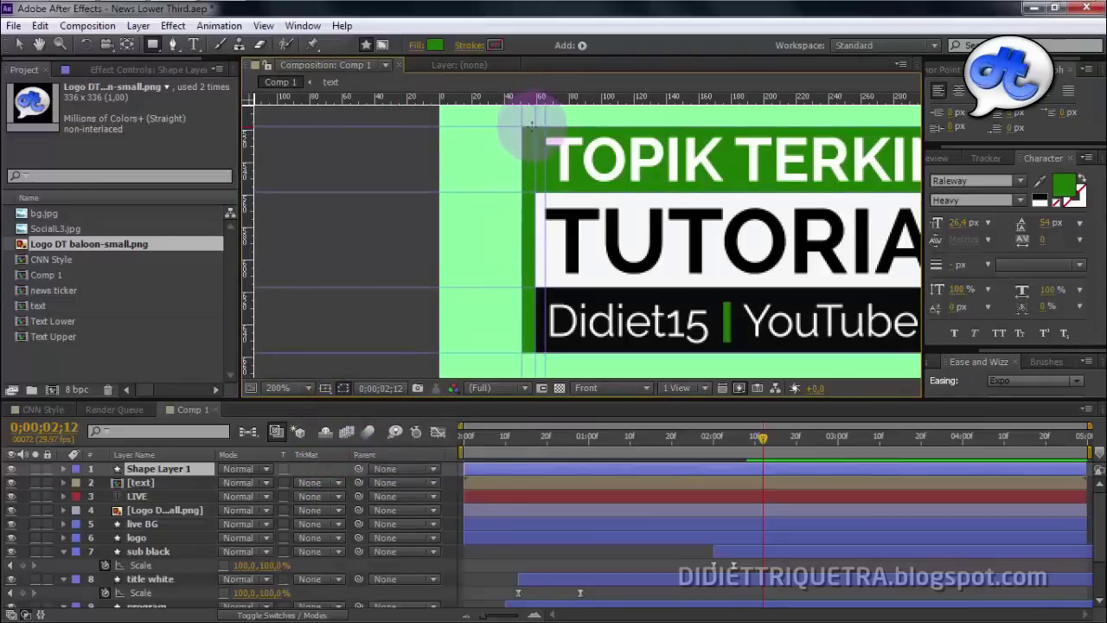
mouse_move(533, 127)
left_mouse_down()
mouse_move(403, 264)
mouse_move(404, 303)
left_mouse_up()
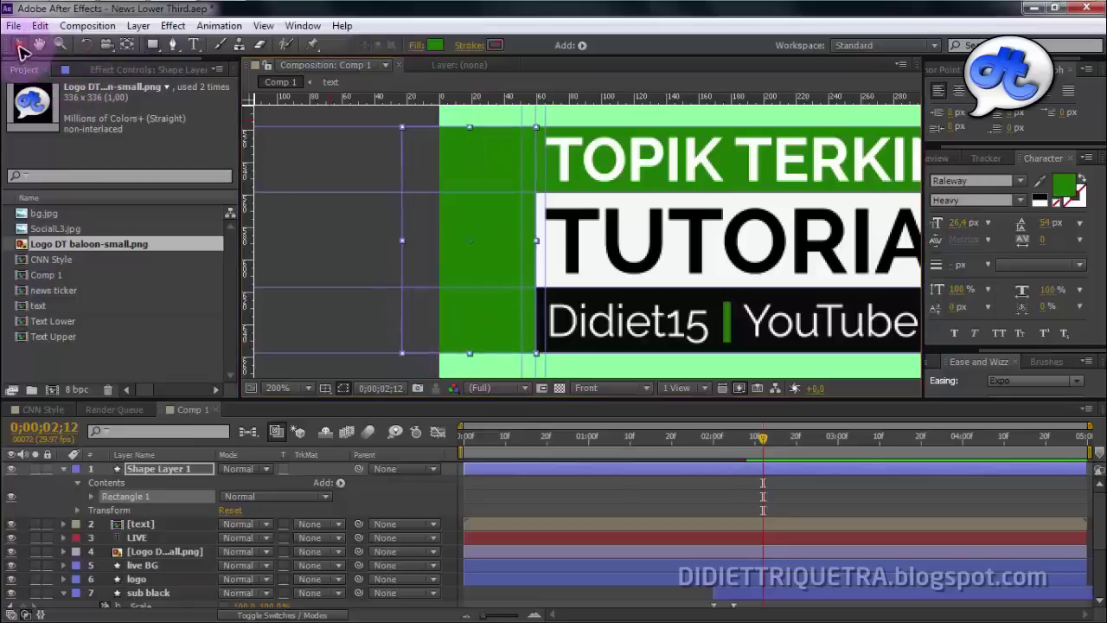
left_click(62, 469)
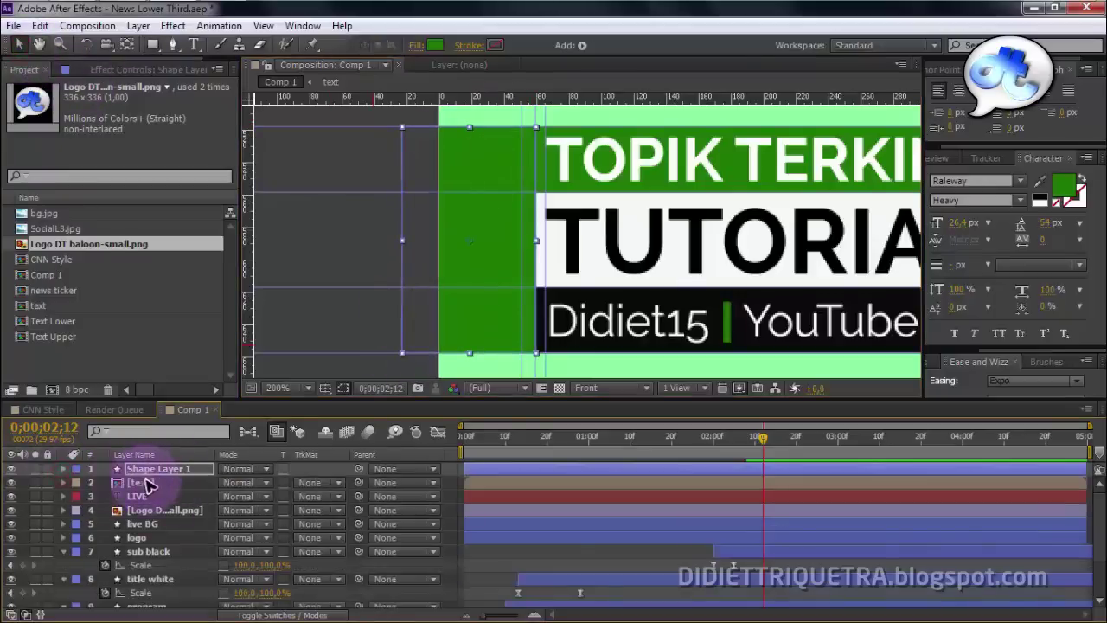
left_click(147, 484)
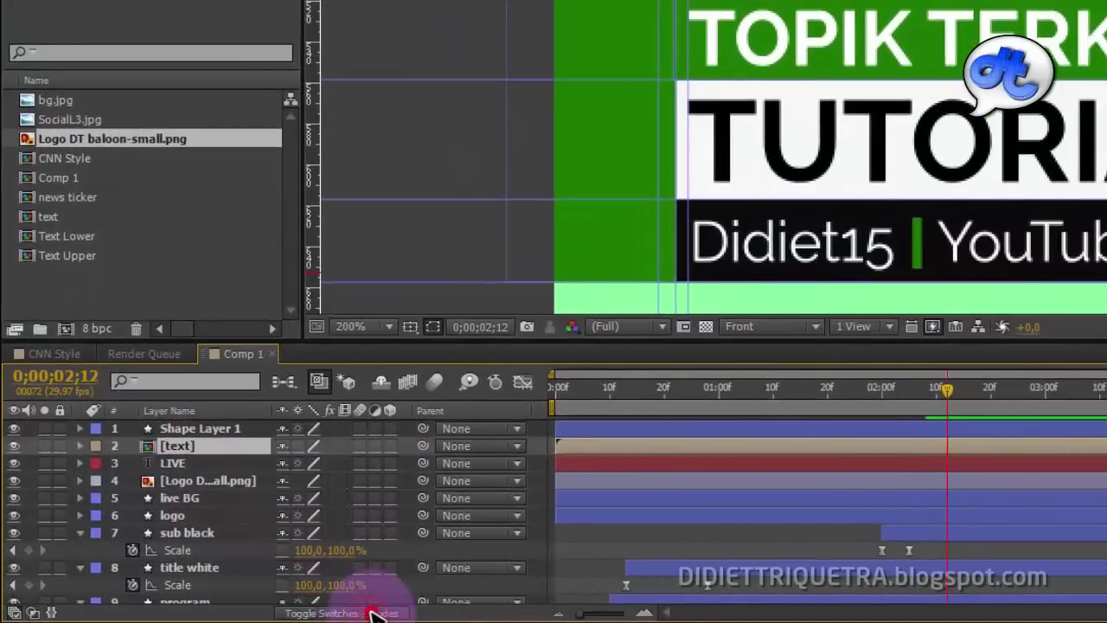
- Set the [text] layer's track matte to Alpha Inverted Matte "Shape Layer 1" and check the clipping
left_click(400, 447)
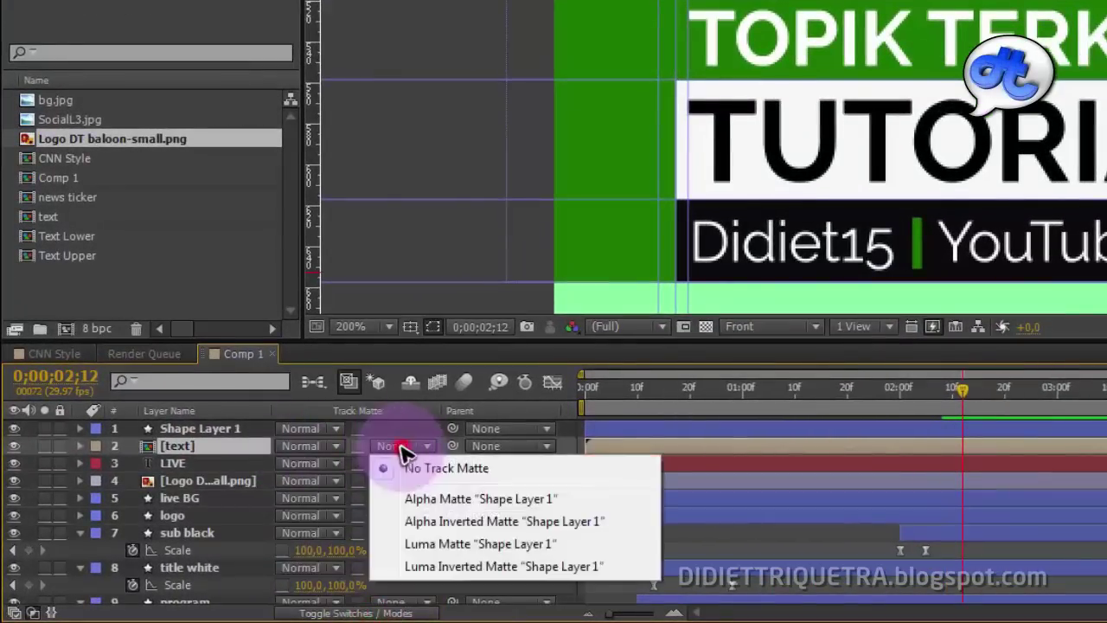
left_click(445, 499)
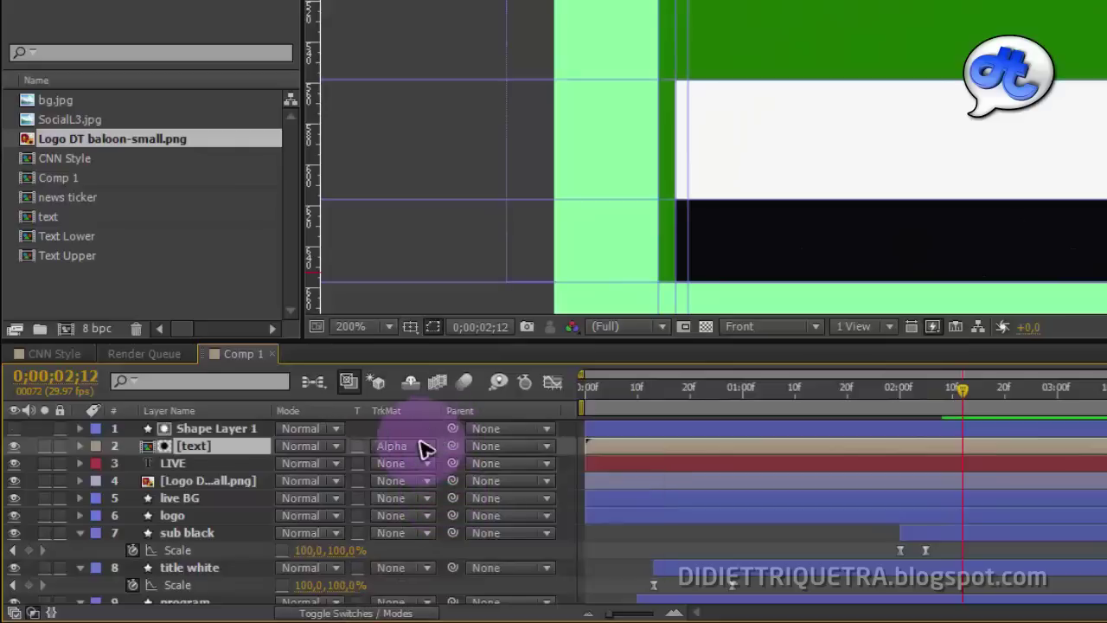
left_click(422, 446)
left_click(429, 523)
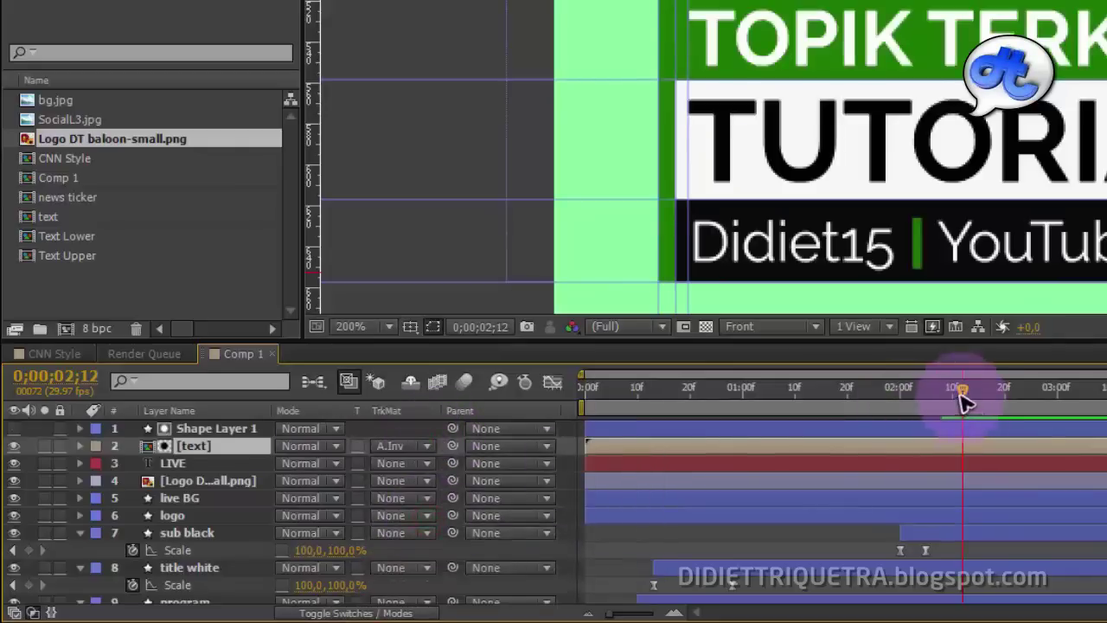
mouse_move(930, 395)
left_mouse_down()
mouse_move(654, 394)
mouse_move(798, 396)
left_mouse_up()
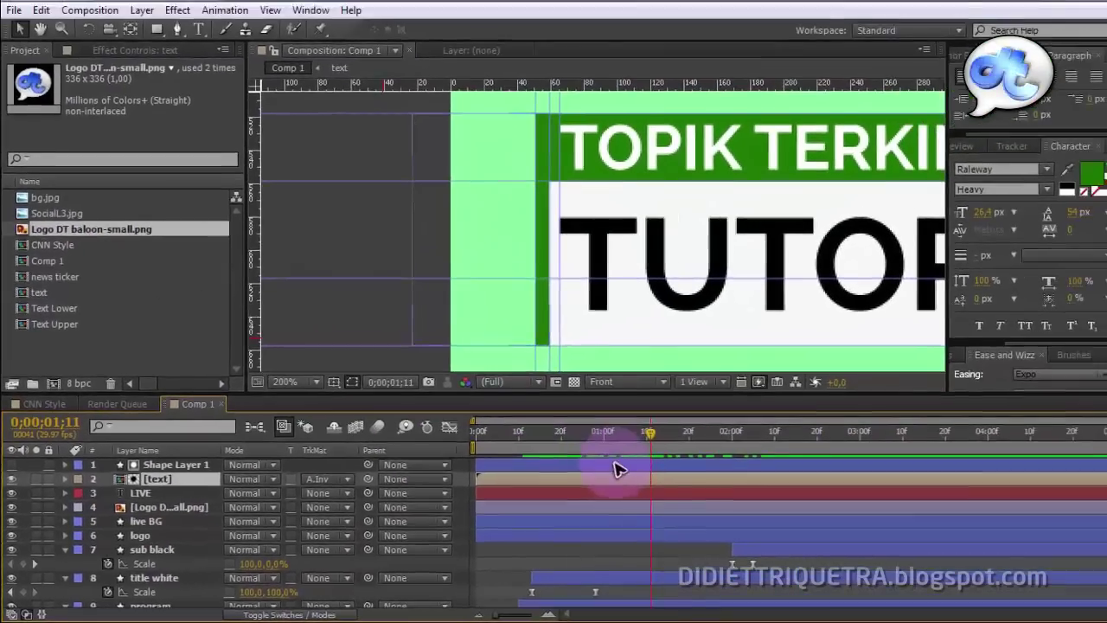
scroll(637, 248, "down", 3)
left_click_drag(494, 464, 497, 466)
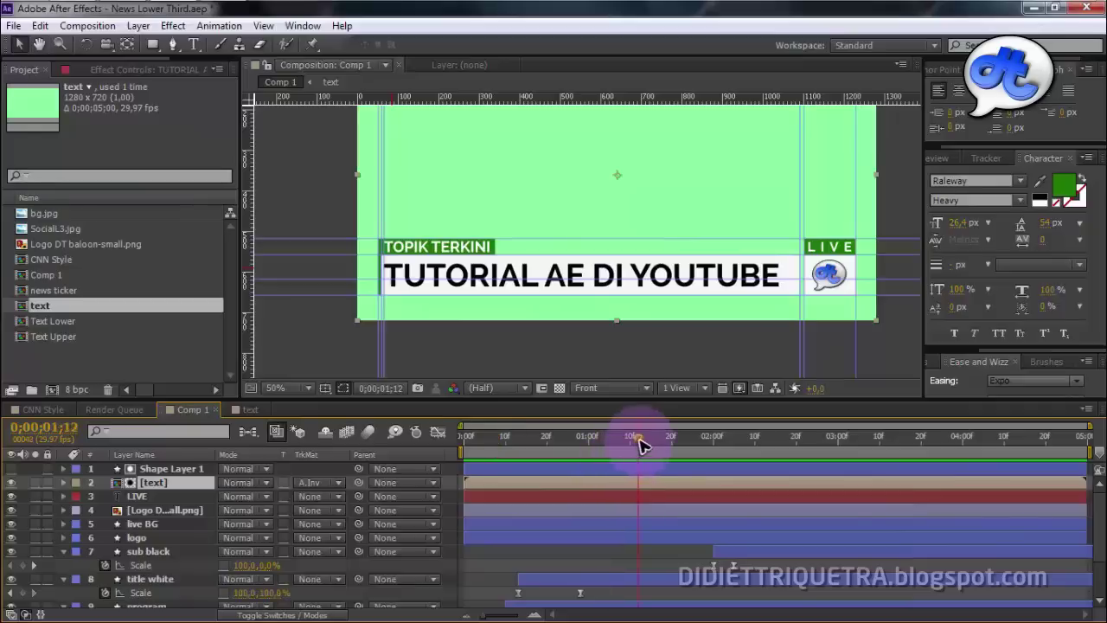
- Replace the TUTORIAL AE DI YOUTUBE title in the text comp with the channel title and preview Comp 1
left_click(247, 410)
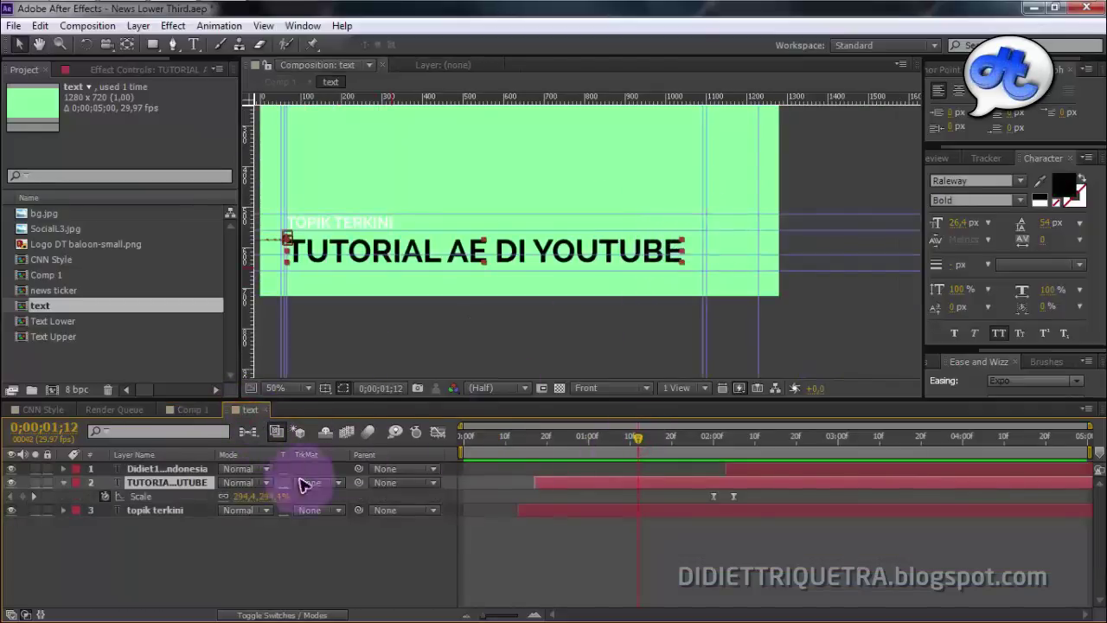
double_click(670, 251)
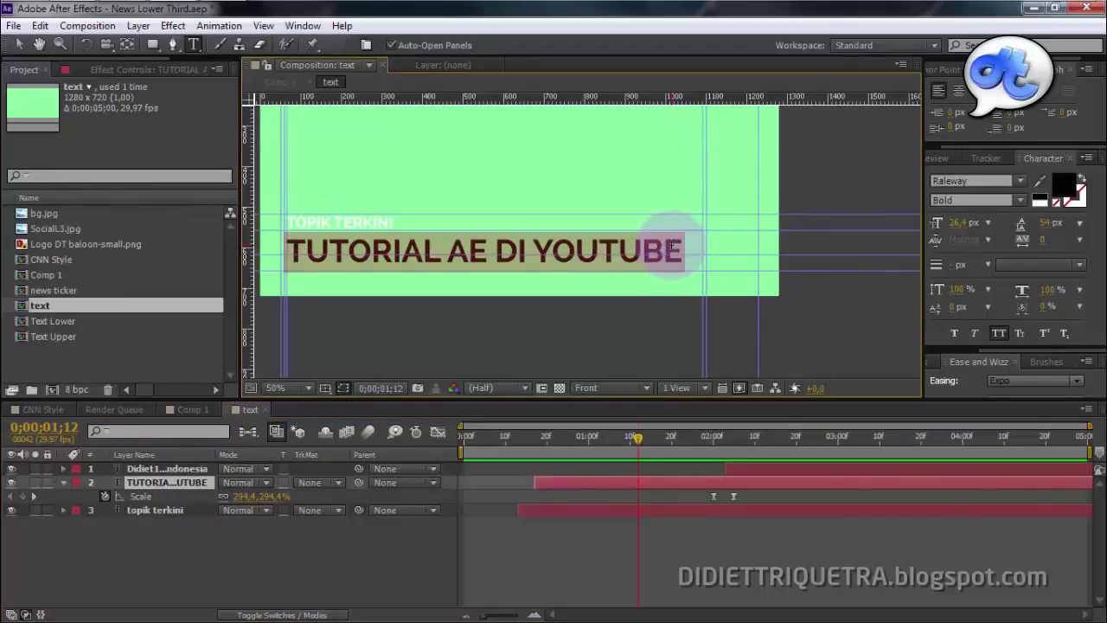
key("BackSpace")
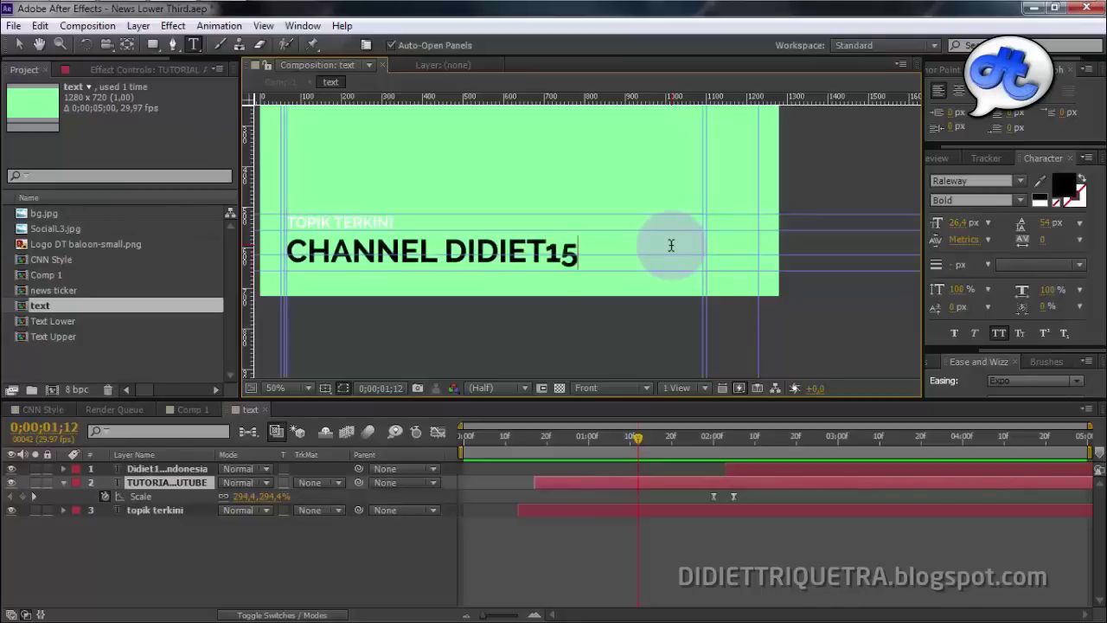
left_click(188, 409)
left_click_drag(642, 450, 439, 445)
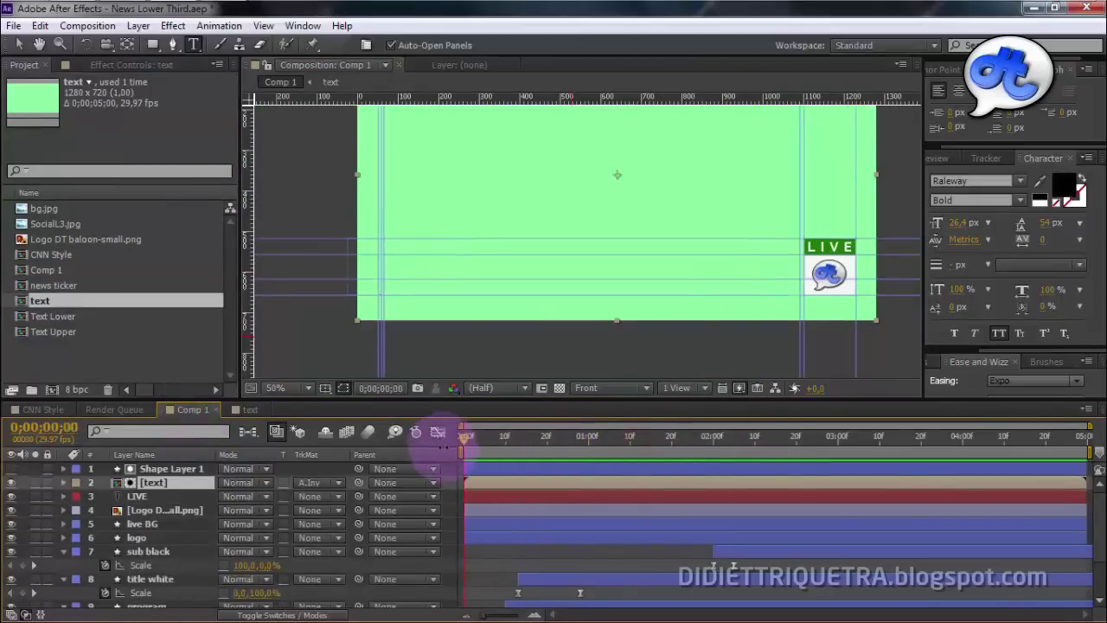
key("space")
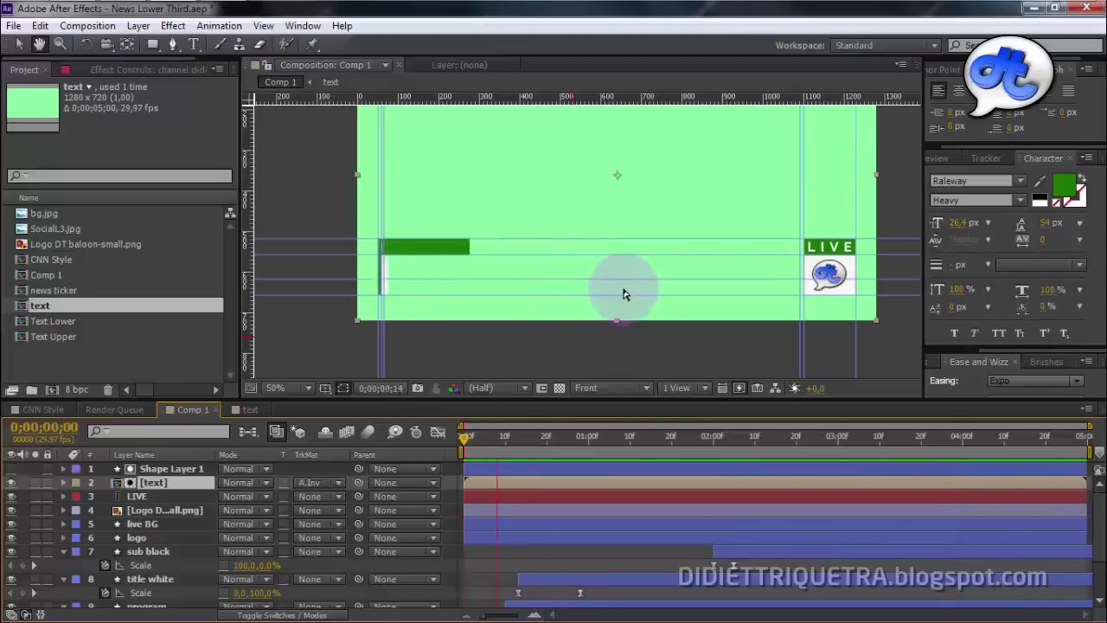
left_click(245, 410)
left_click(506, 253)
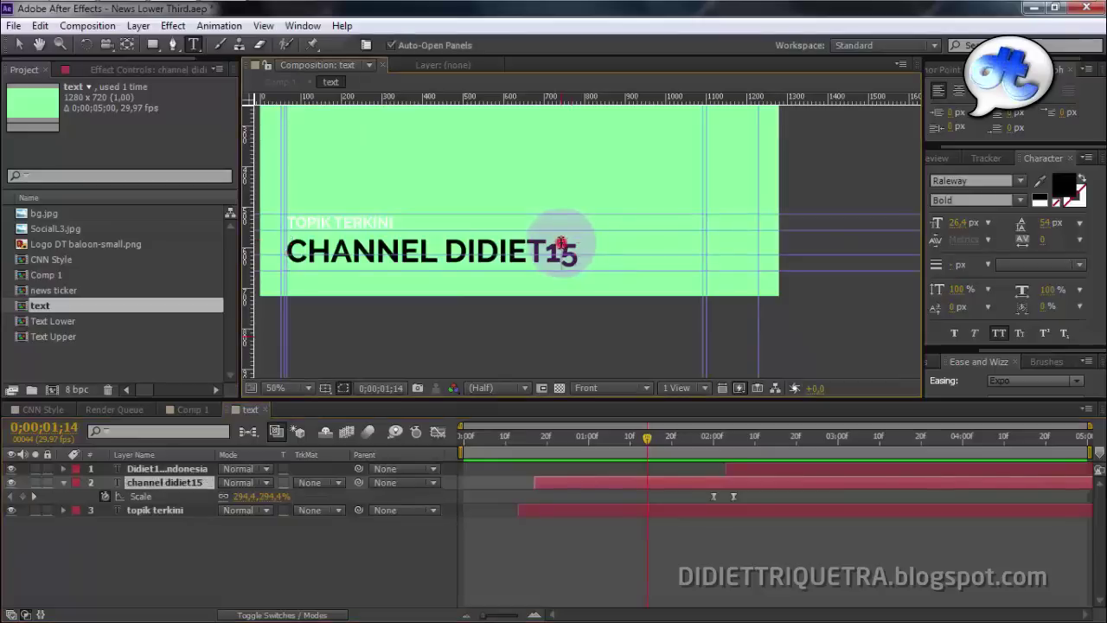
- Replace the CHANNEL DIDIET15 title with TITLE IN HERE and replay the animation in Comp 1
double_click(560, 243)
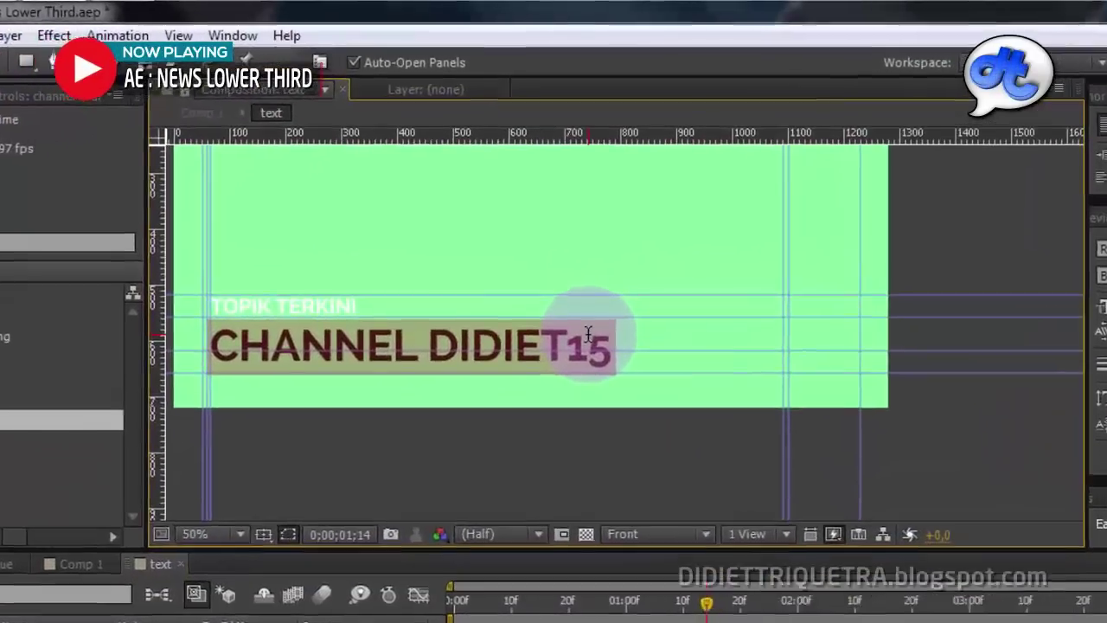
type("TITLE IN HERE")
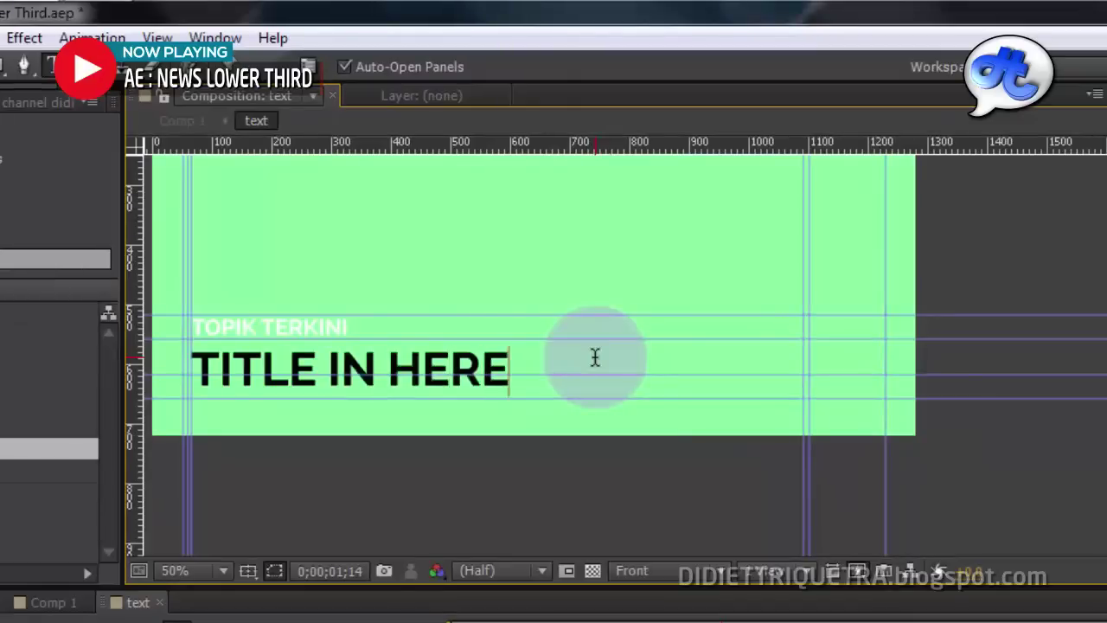
left_click(54, 602)
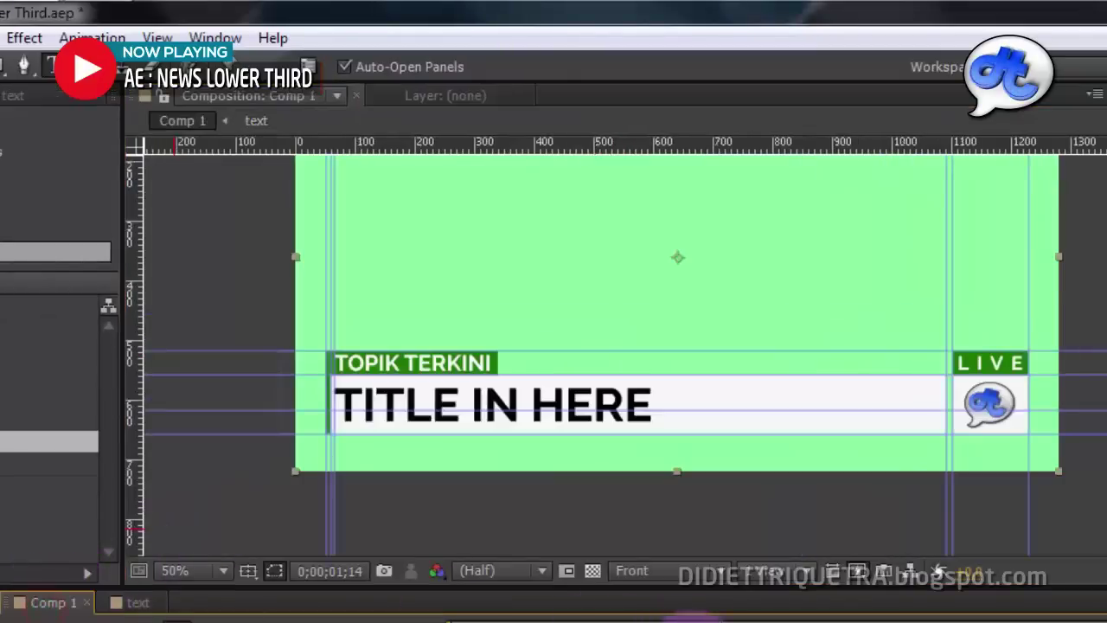
key("KP_0")
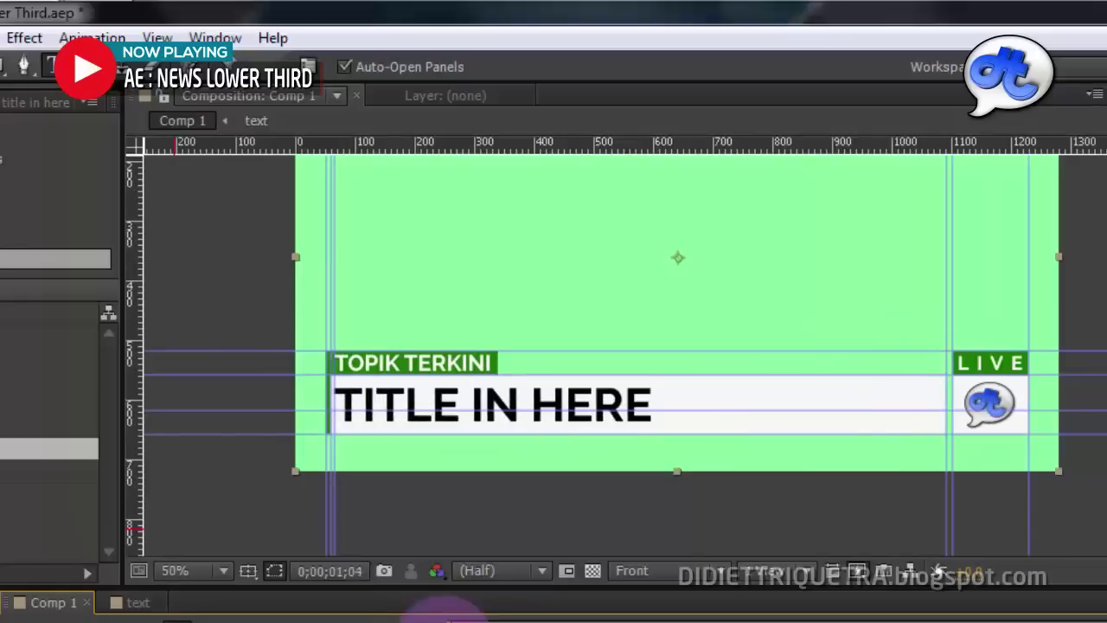